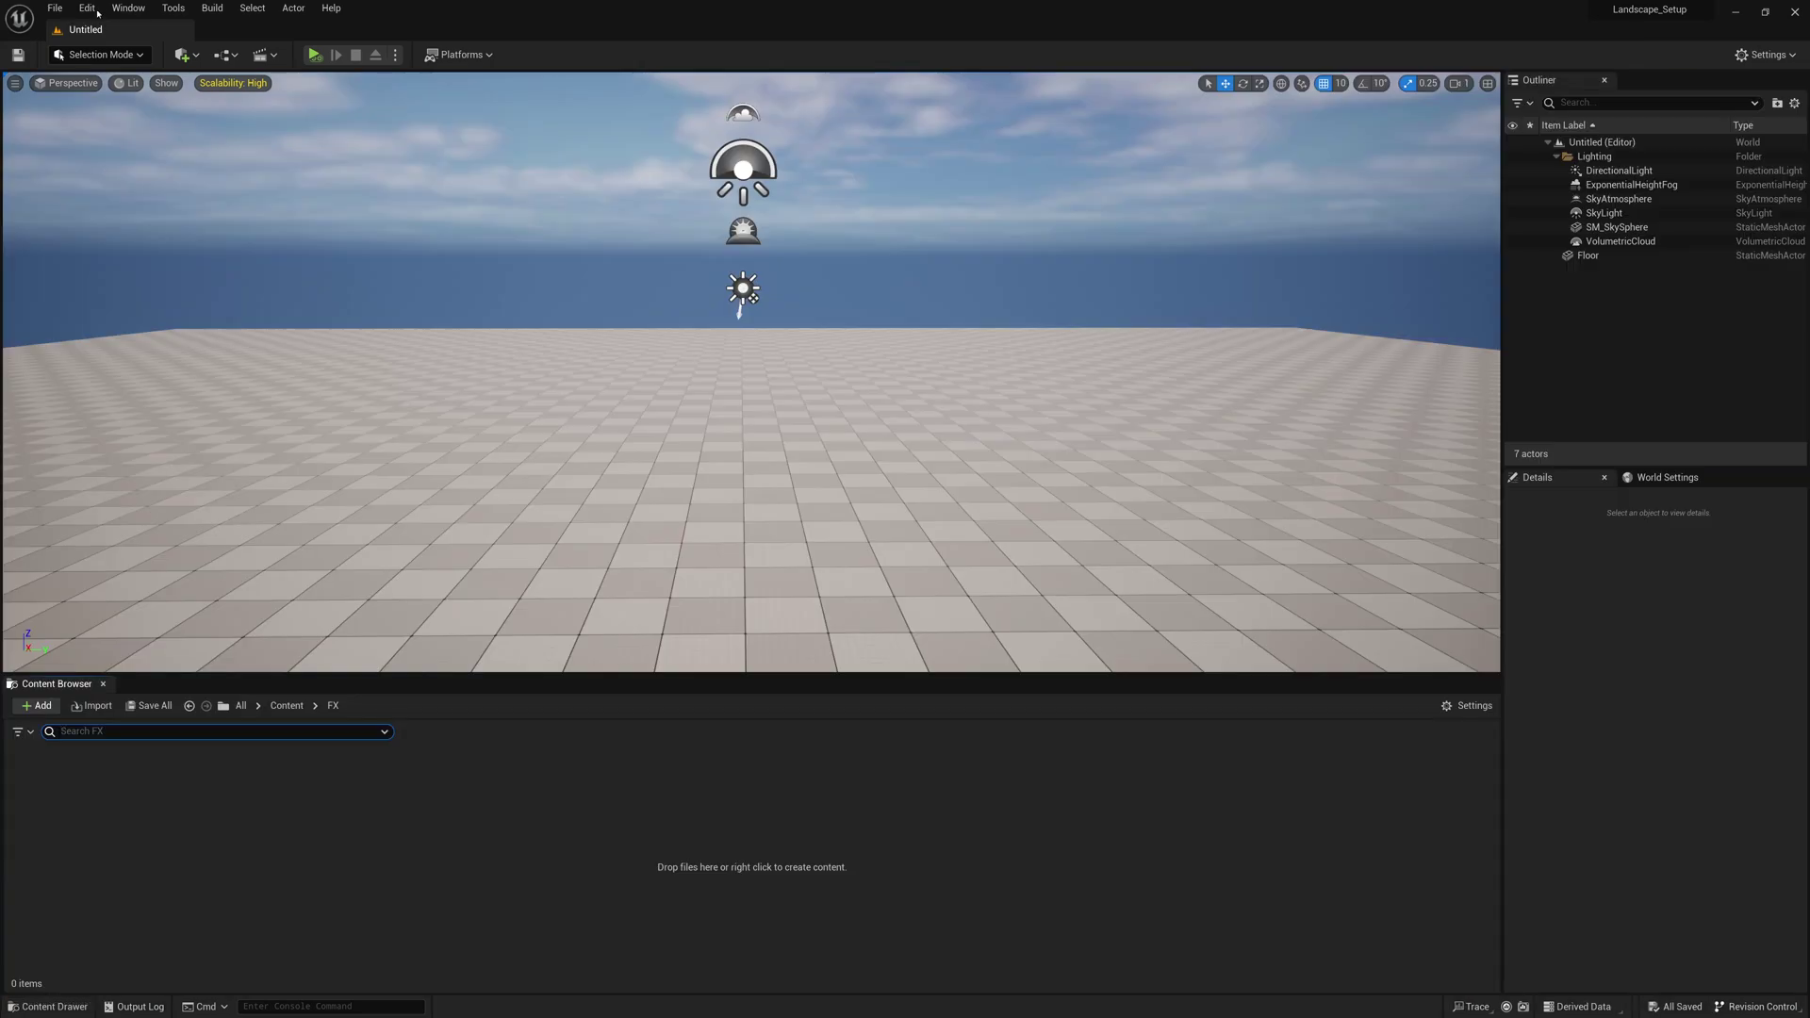
# Check the Niagara plugin in the Plugins window, searching 'Niaga'.
pyautogui.click(88, 8)
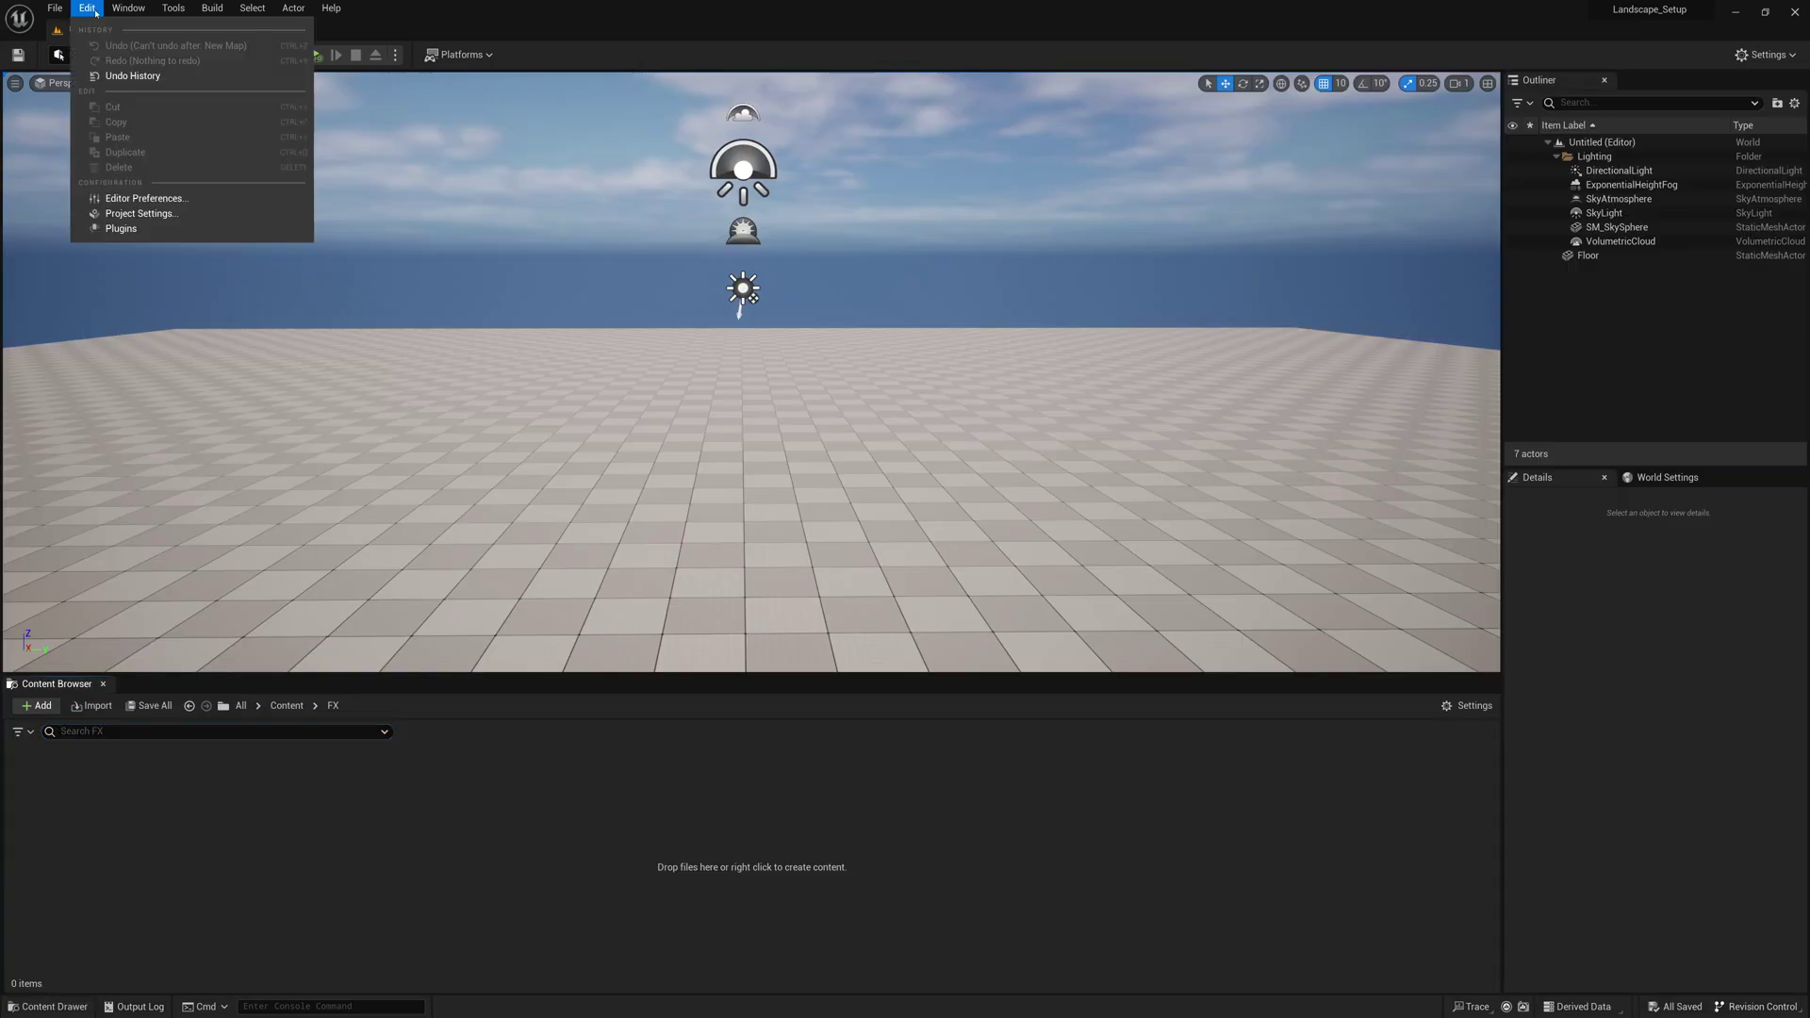
pyautogui.click(121, 229)
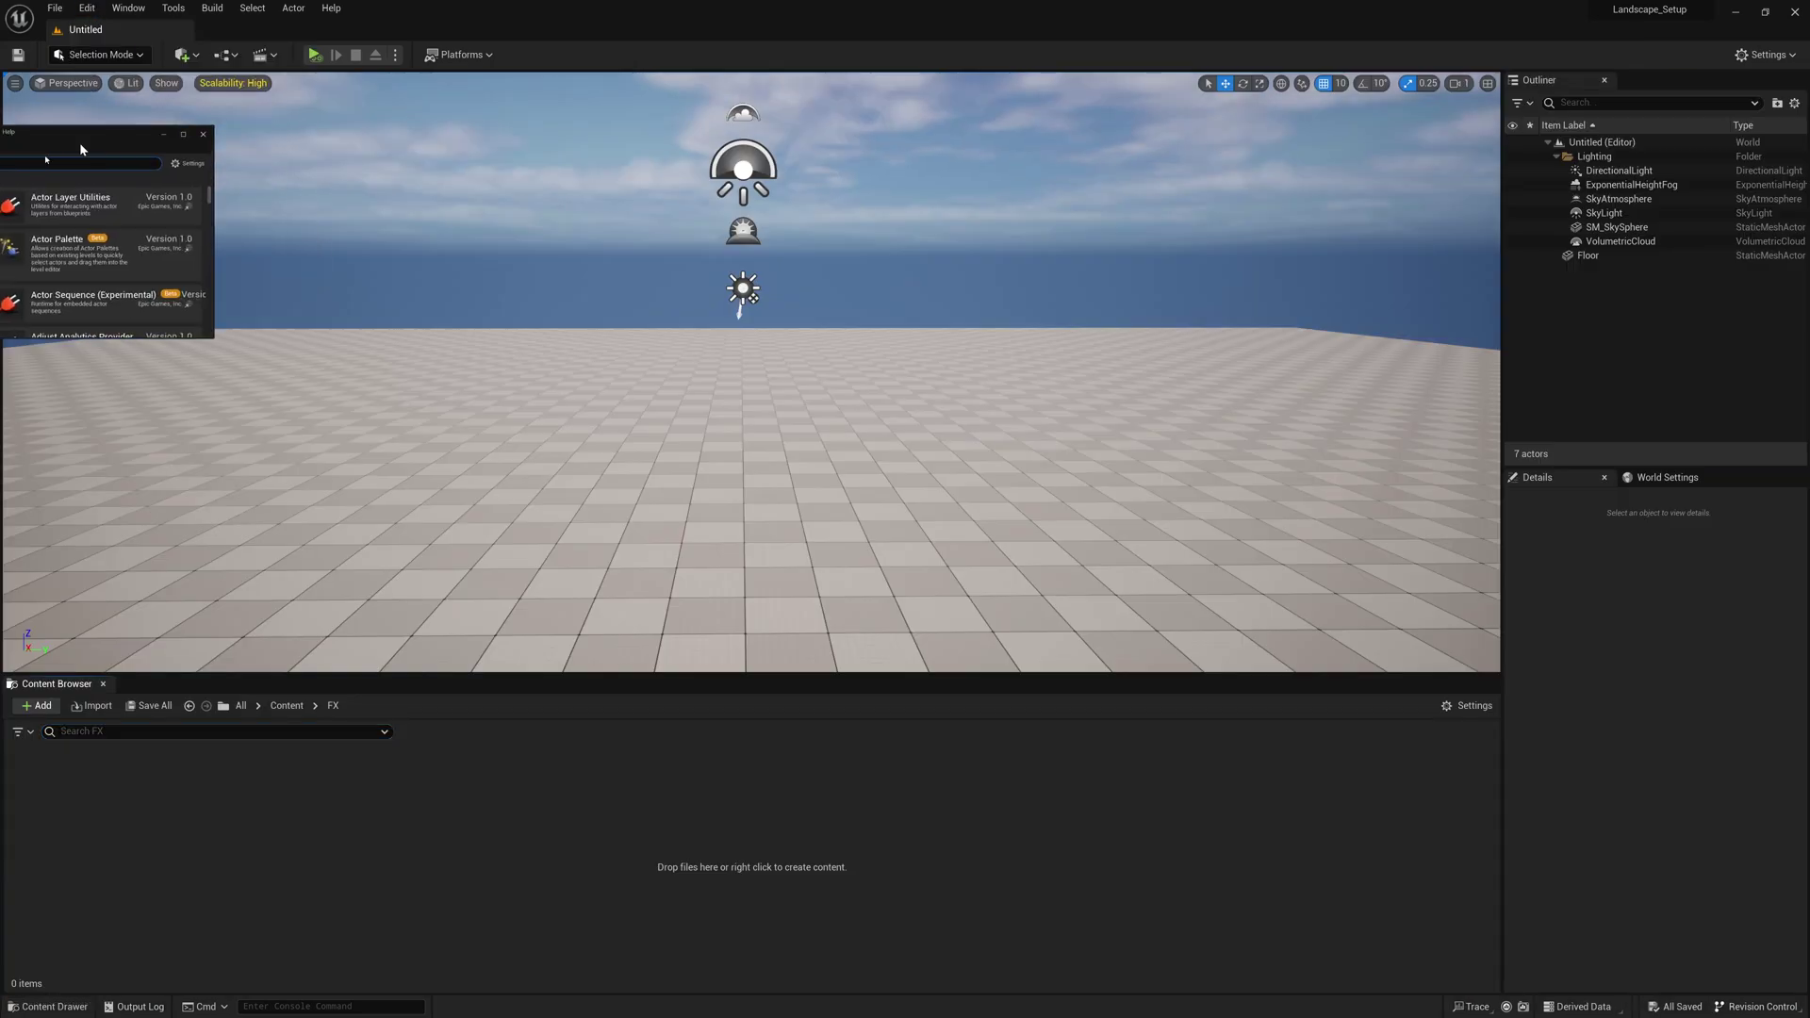
pyautogui.moveTo(539, 396); pyautogui.dragTo(851, 569)
pyautogui.write('Niag')
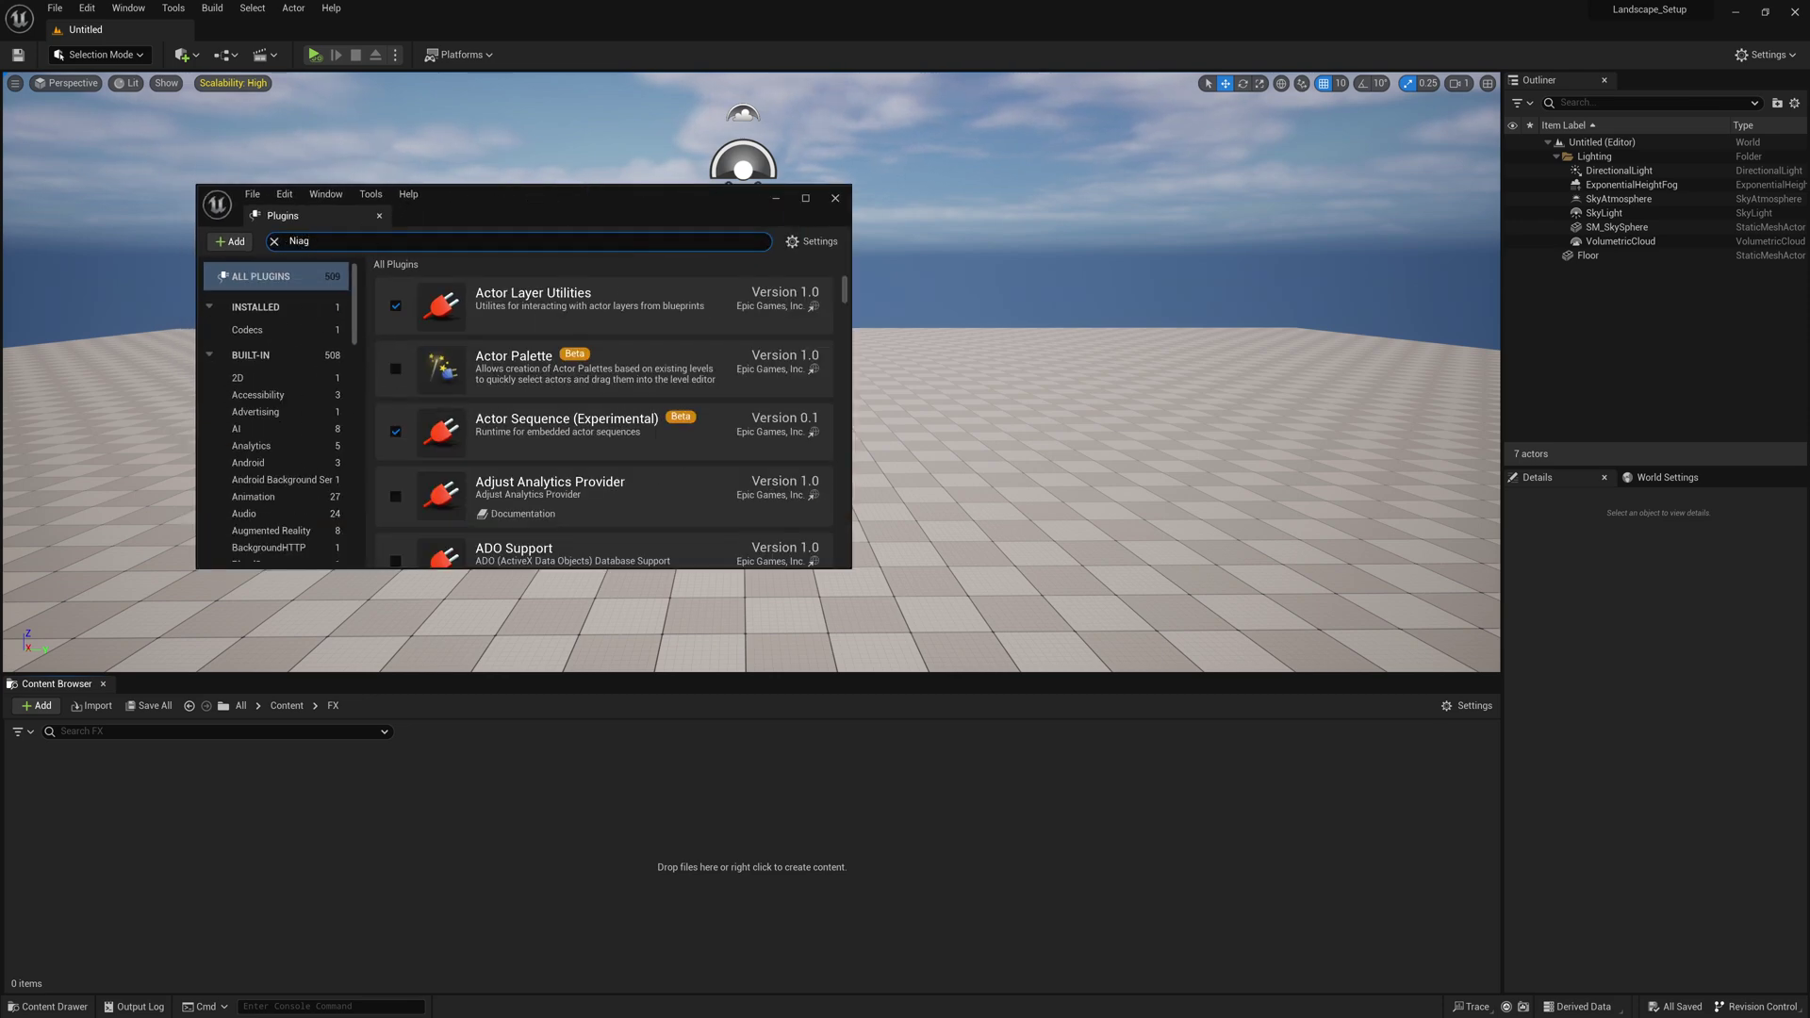
pyautogui.write('ara Fluid')
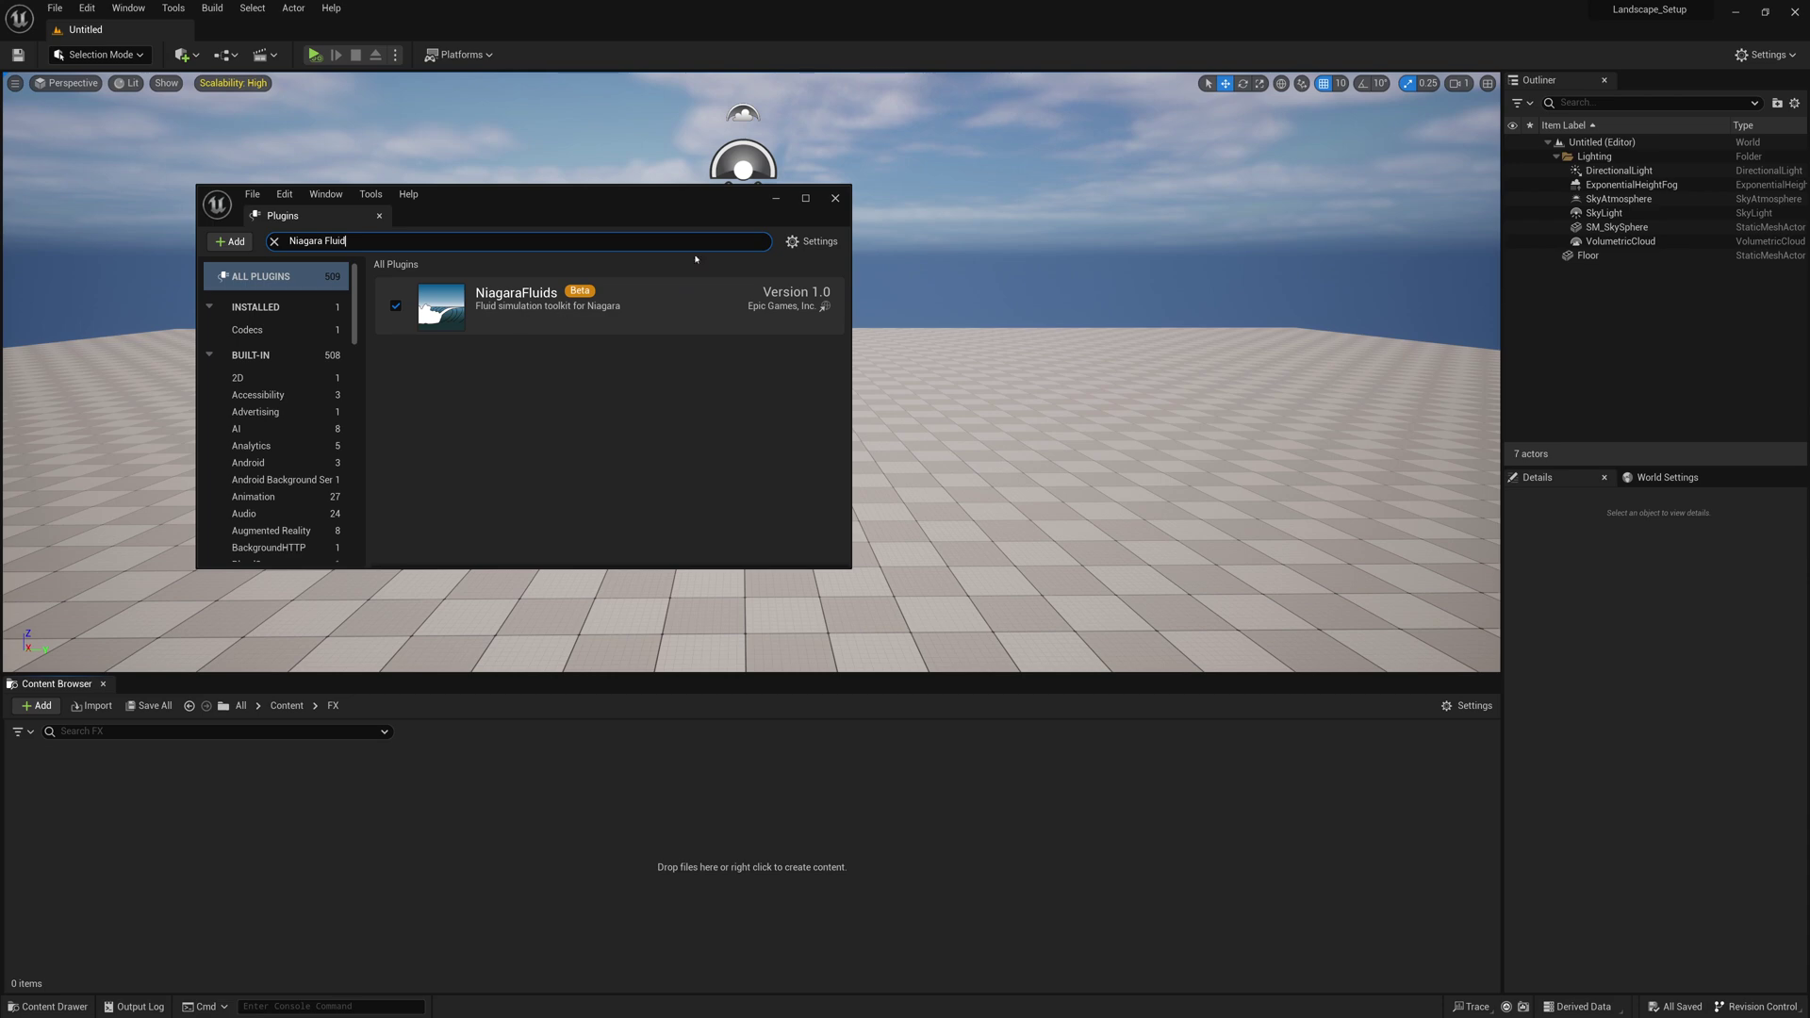
pyautogui.click(835, 199)
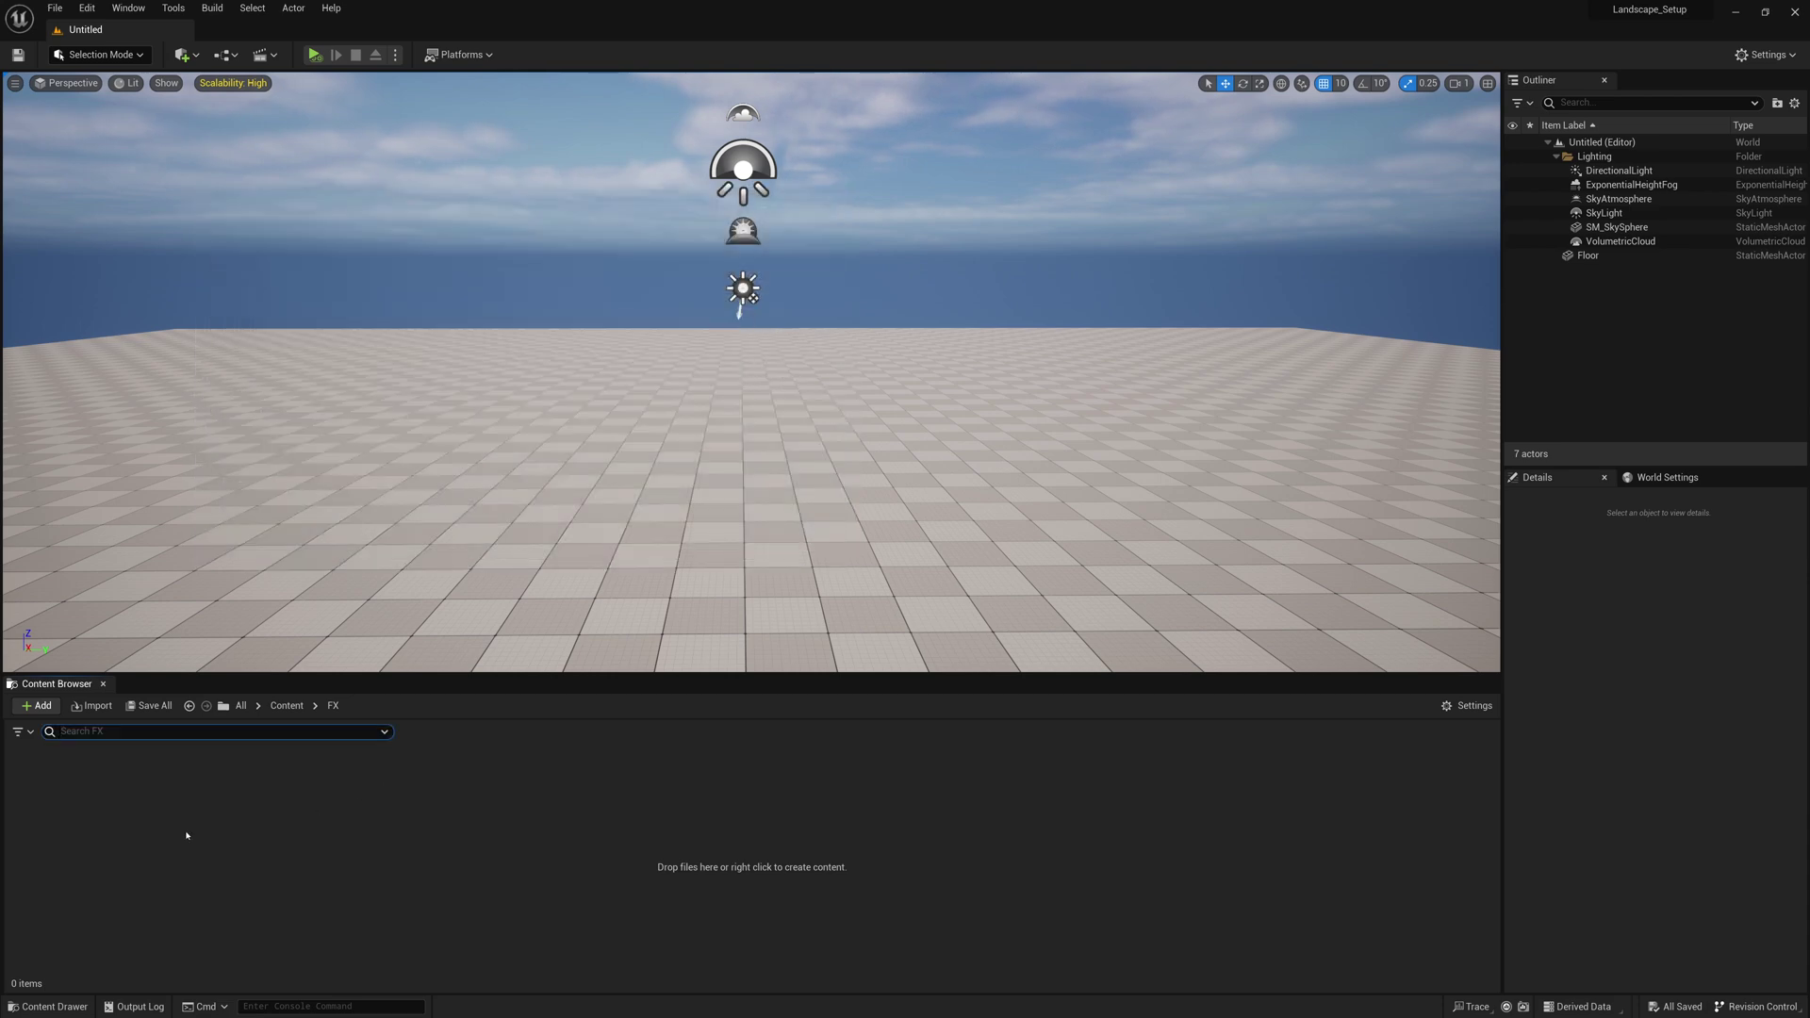
# Create a Niagara System in the FX folder from the Grid 3D Moving Grid Fire template.
pyautogui.rightClick(302, 823)
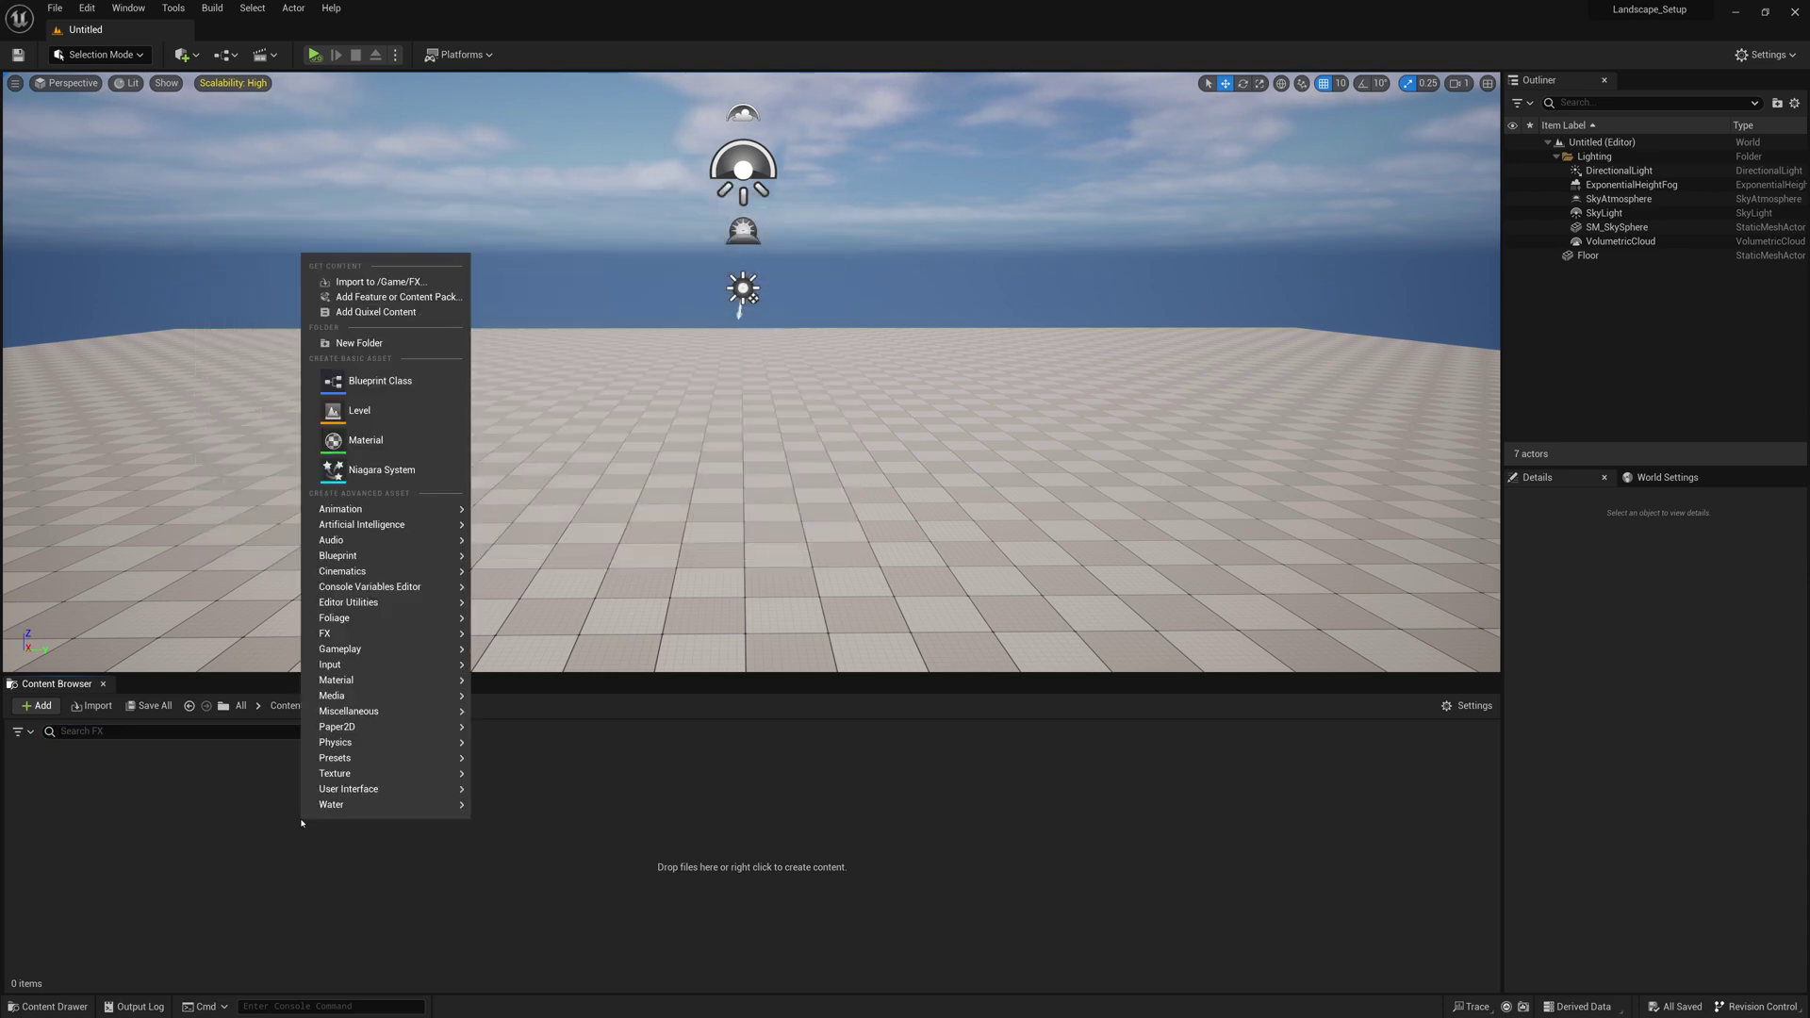
pyautogui.click(362, 474)
pyautogui.moveTo(900, 300); pyautogui.dragTo(372, 162)
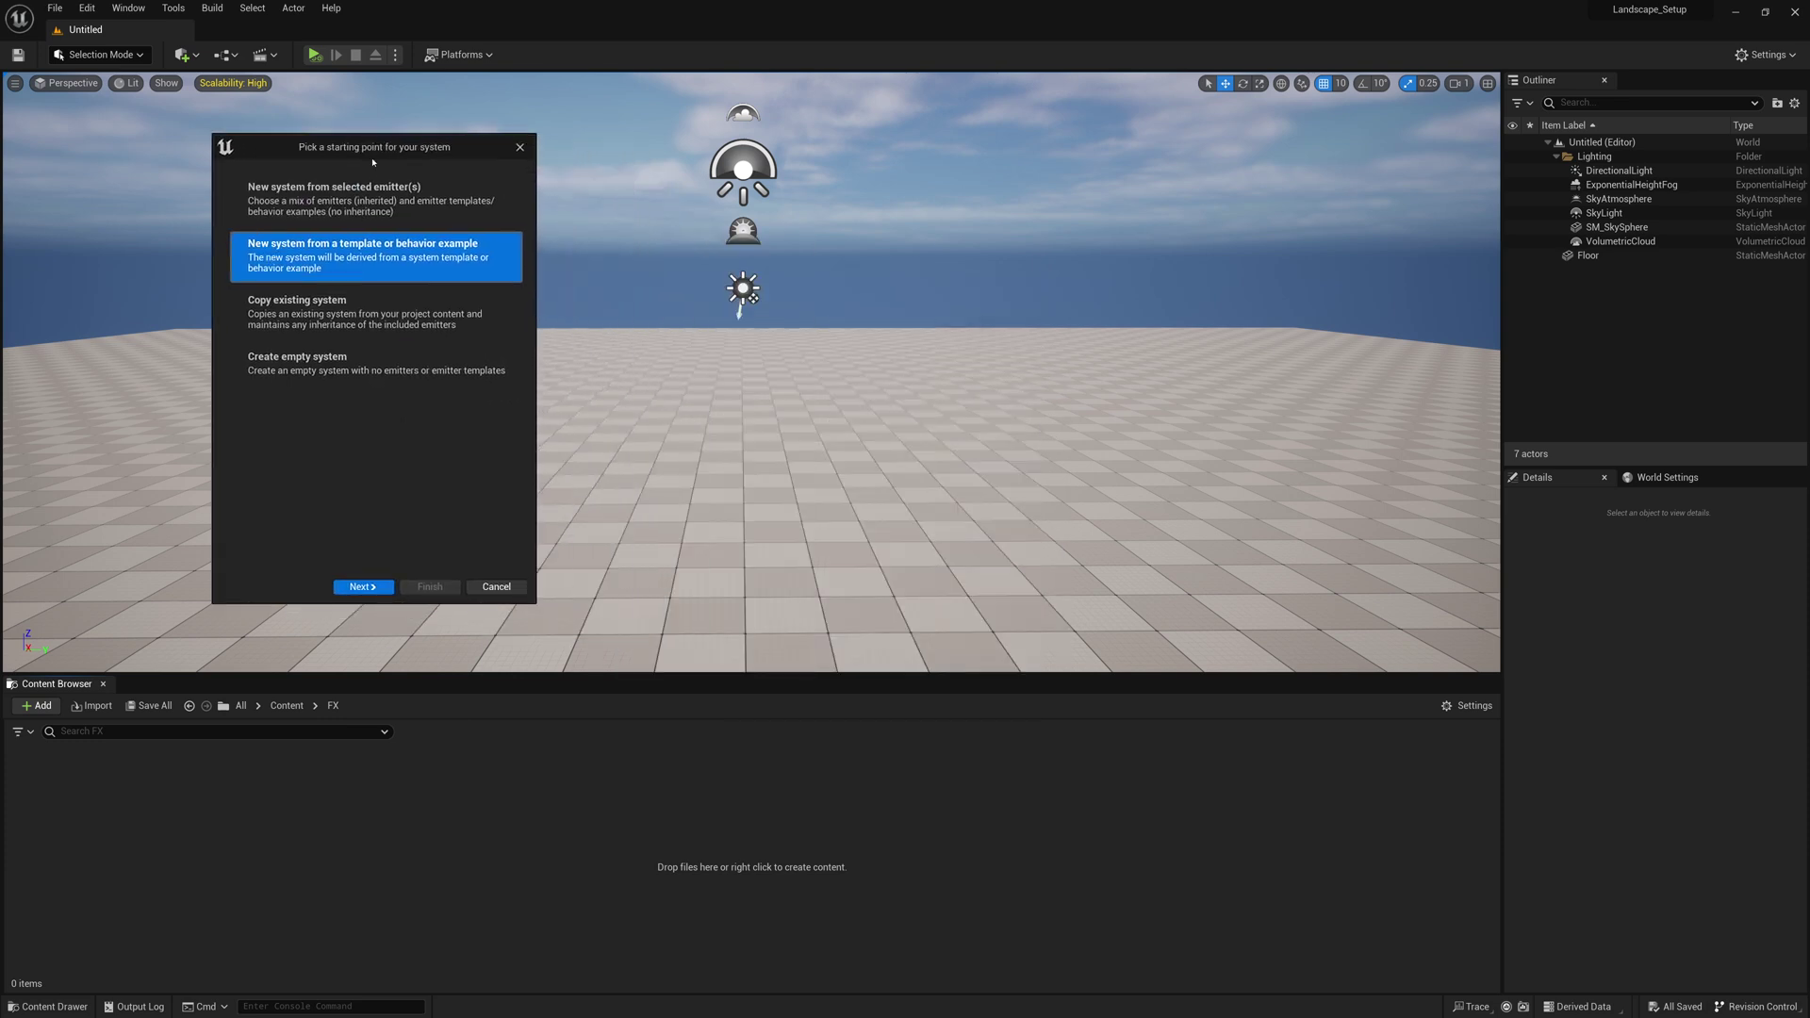
pyautogui.click(363, 587)
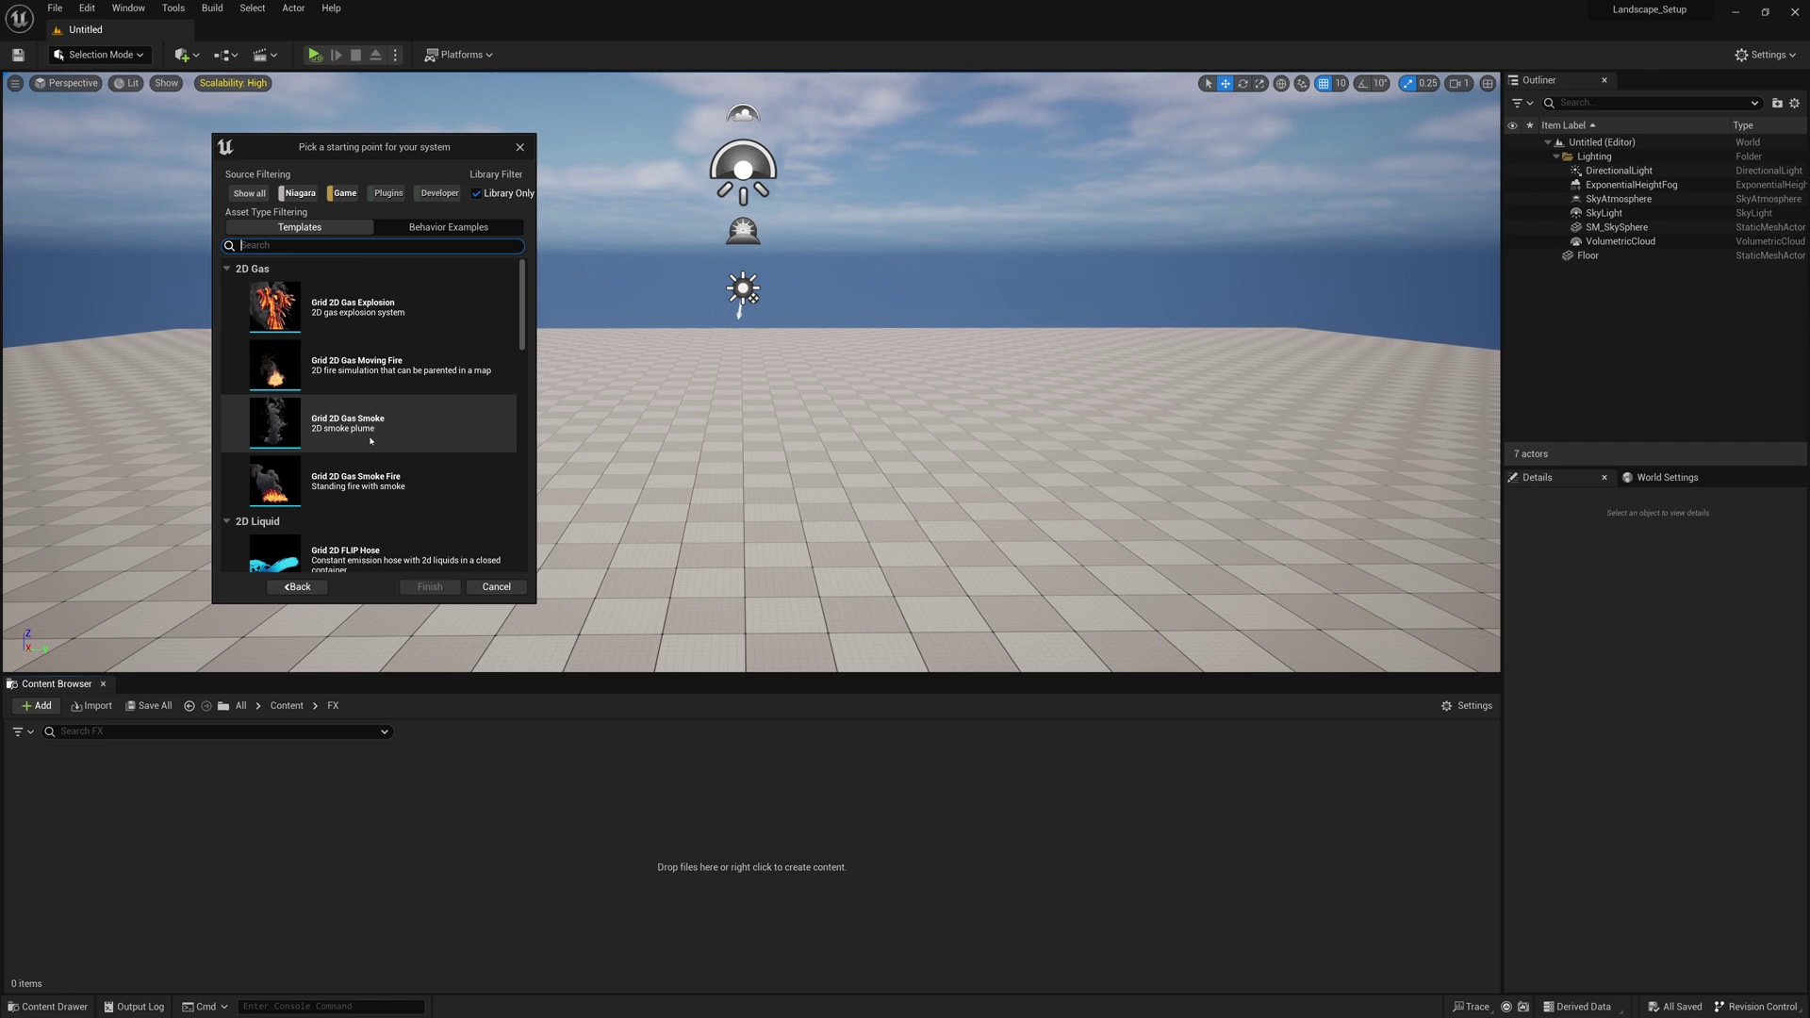
pyautogui.scroll(-3, 371, 441)
pyautogui.scroll(-10, 371, 440)
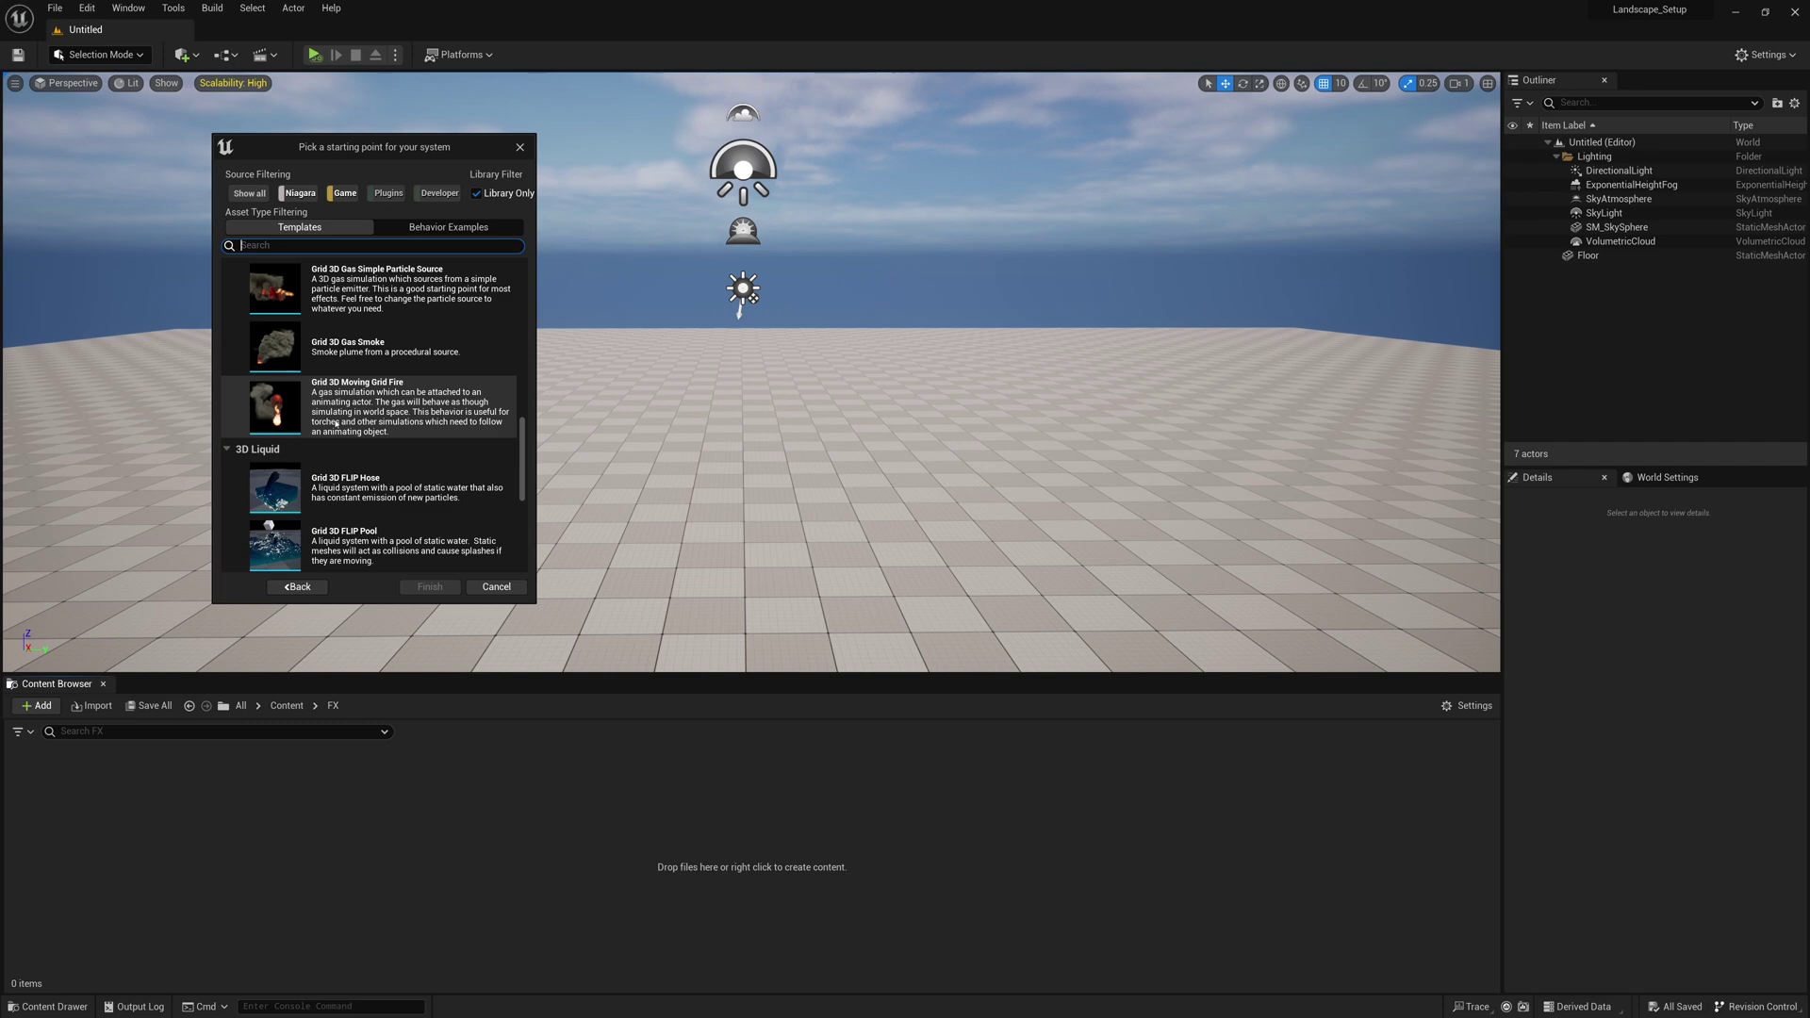
pyautogui.click(337, 424)
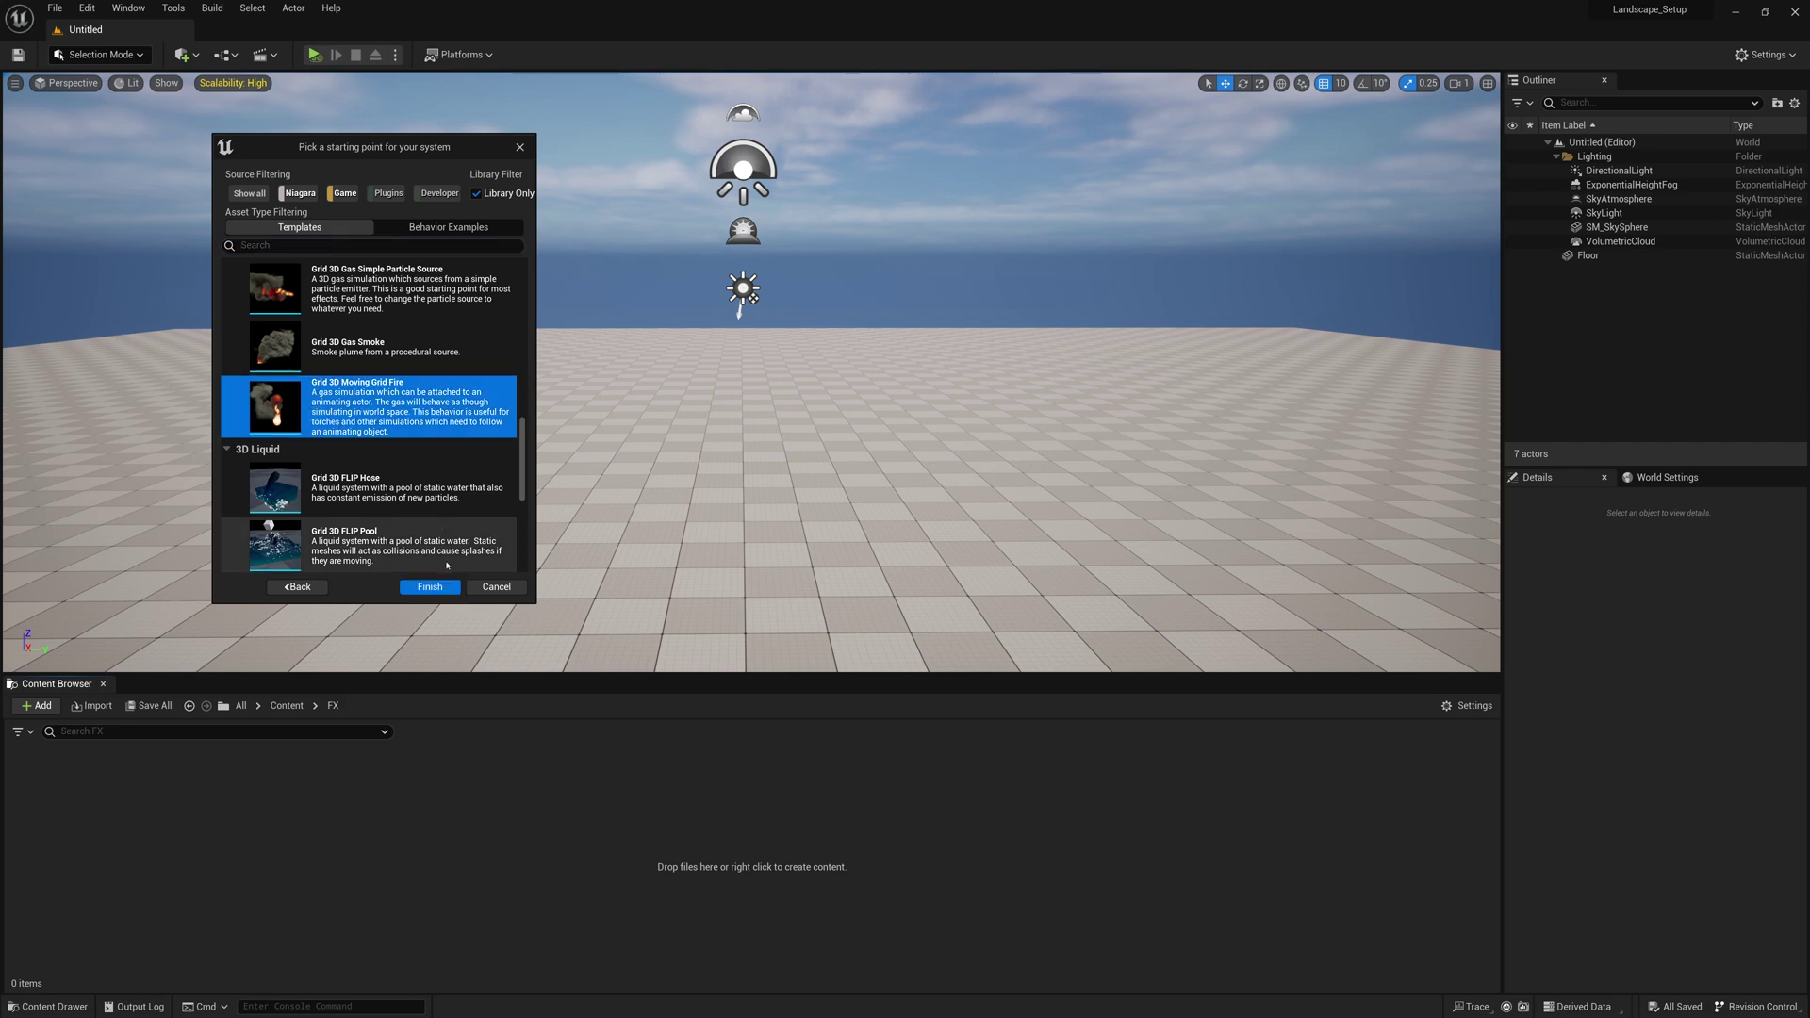
pyautogui.click(430, 588)
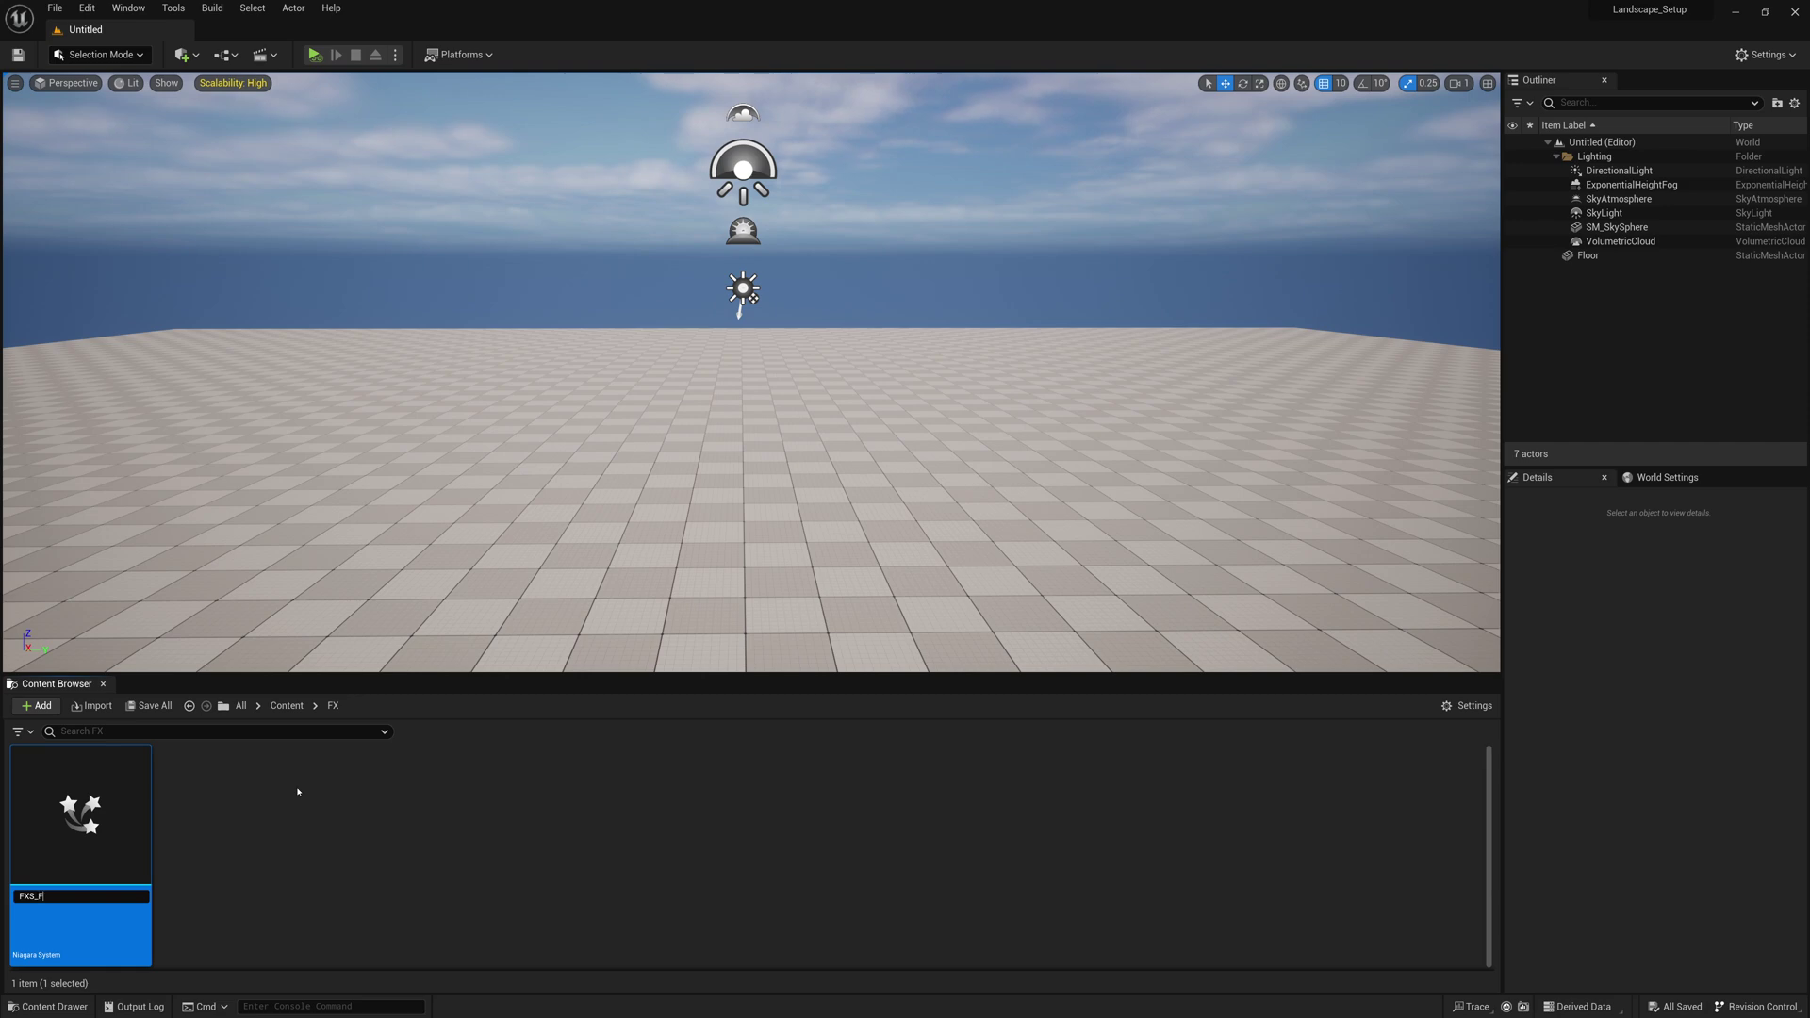
# Confirm the new system's name as FXS_Flame and open the asset.
pyautogui.press('Return')
pyautogui.click(283, 793)
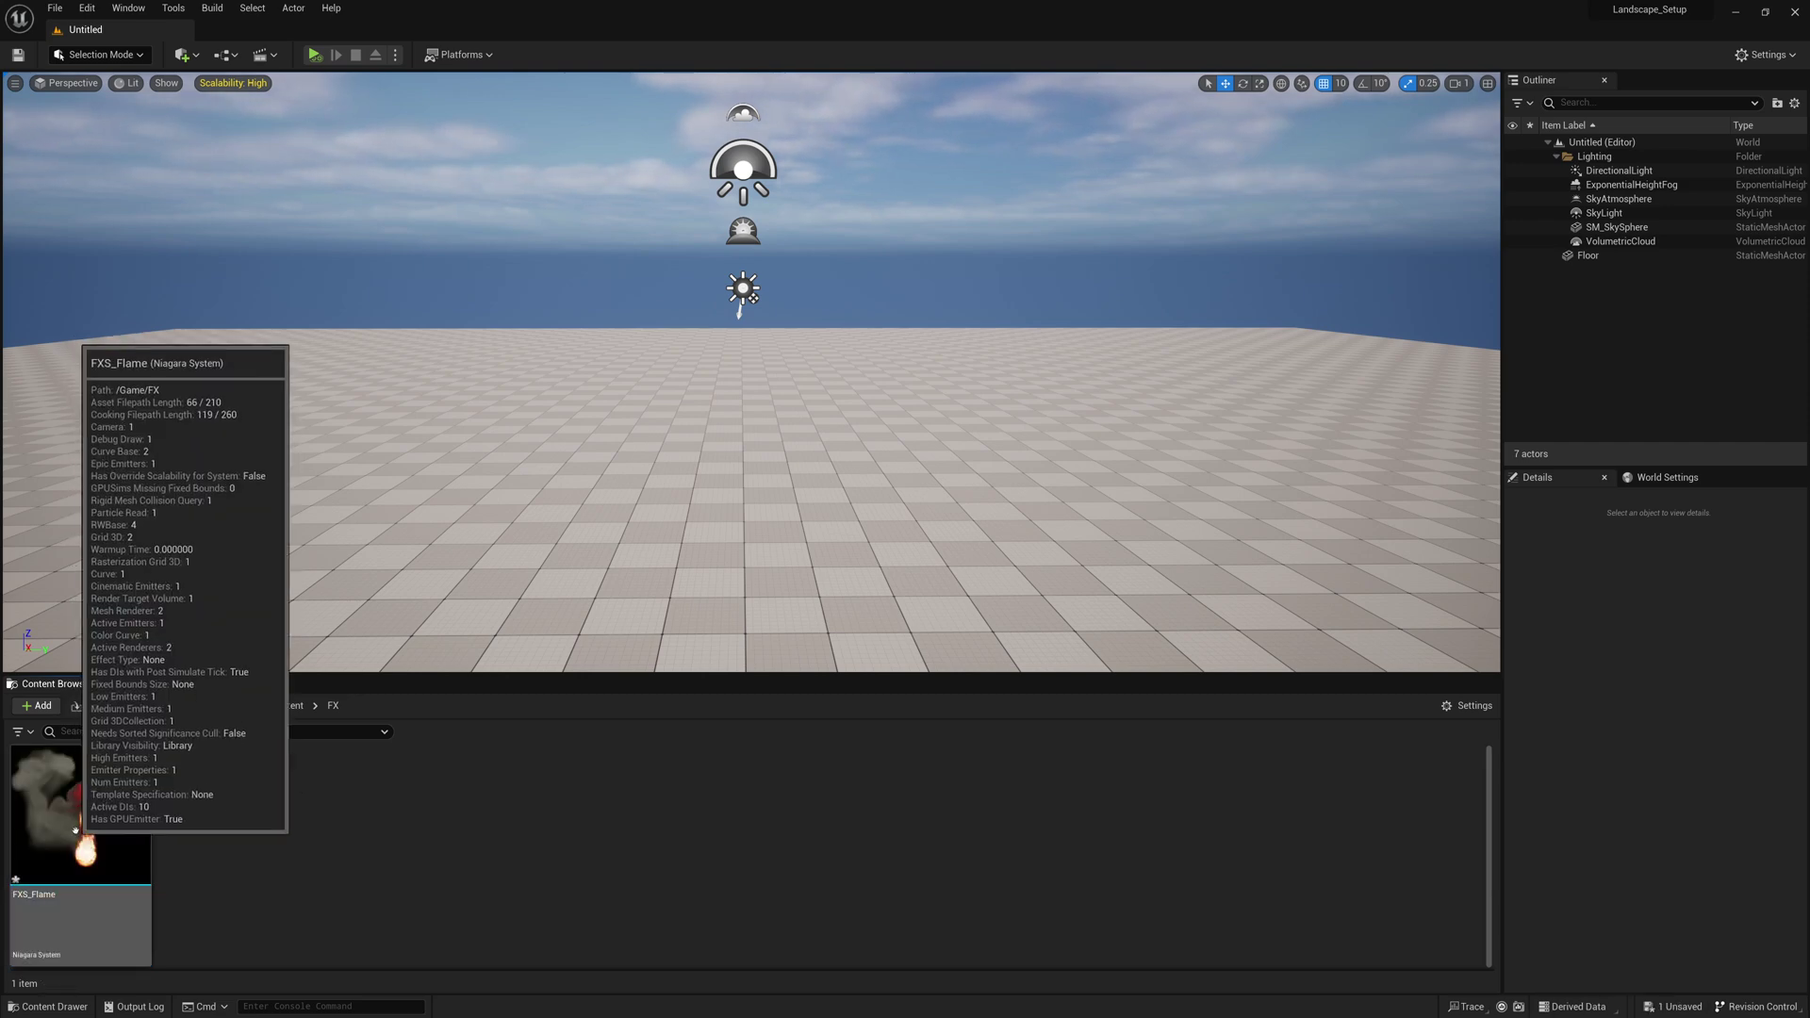
pyautogui.click(75, 831)
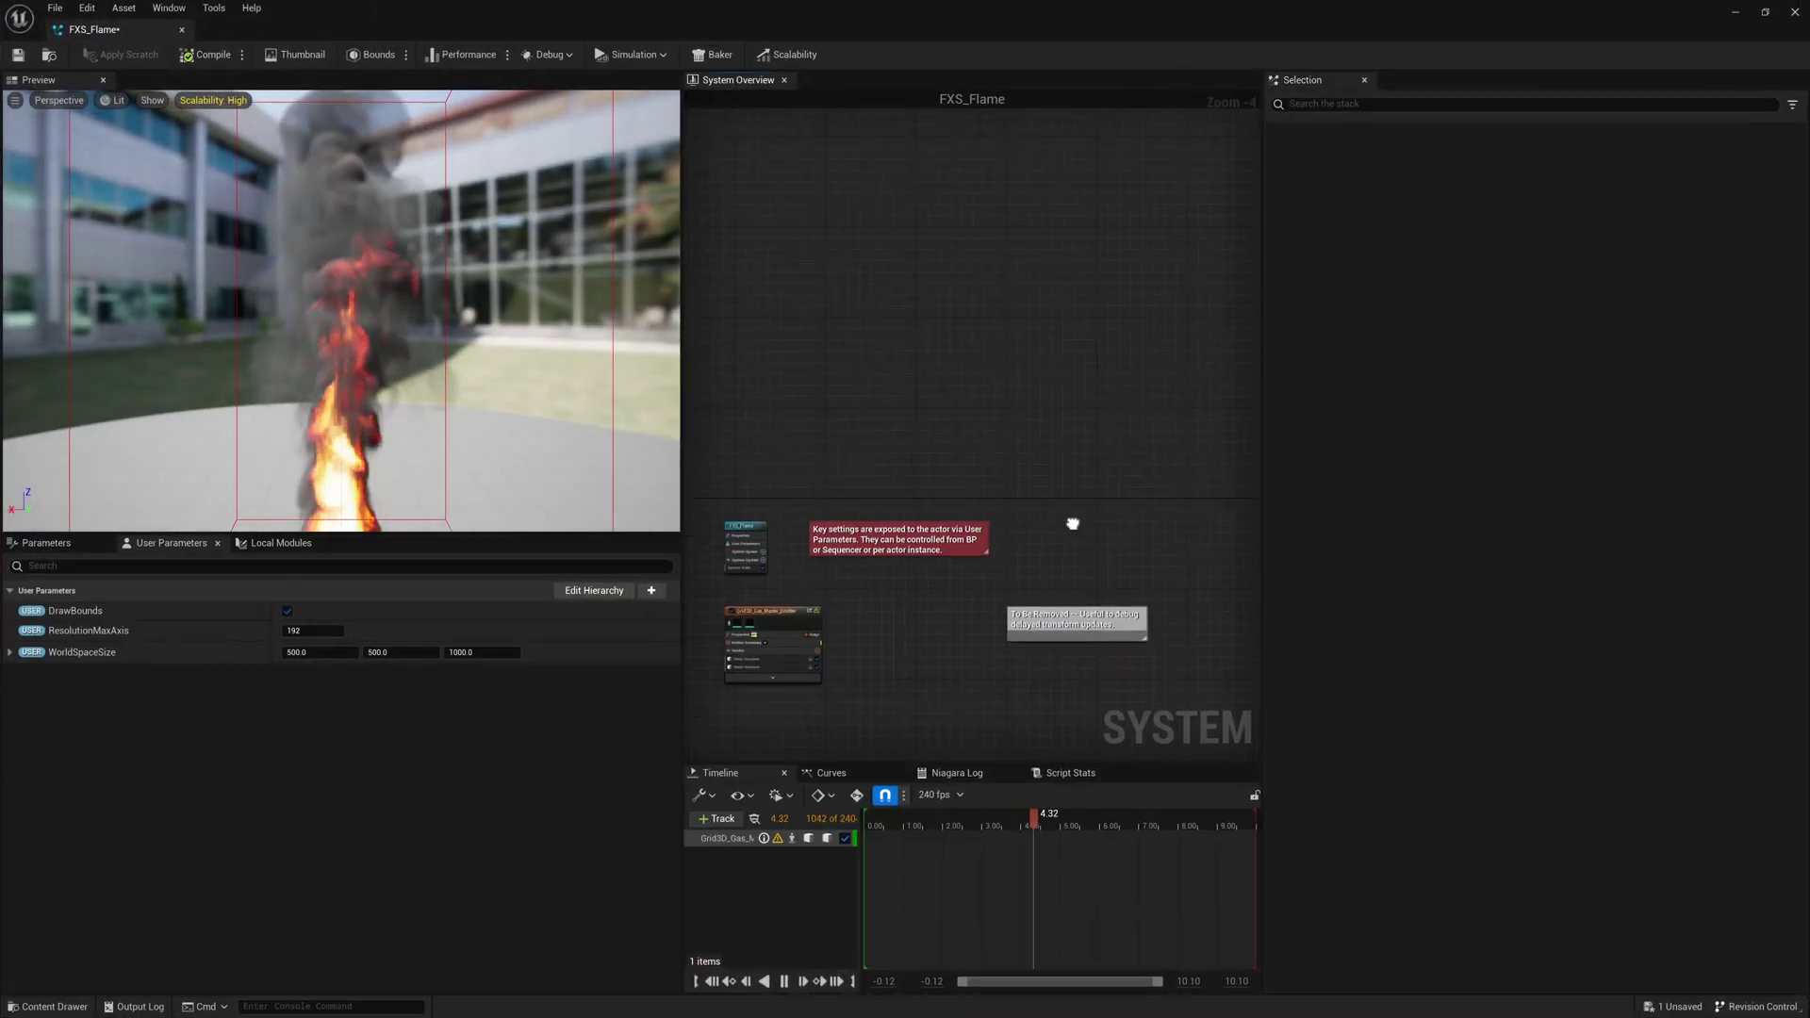
# Widen the System Overview graph and zoom in on the emitter node.
pyautogui.moveTo(1073, 523); pyautogui.dragTo(1116, 339, button='right')
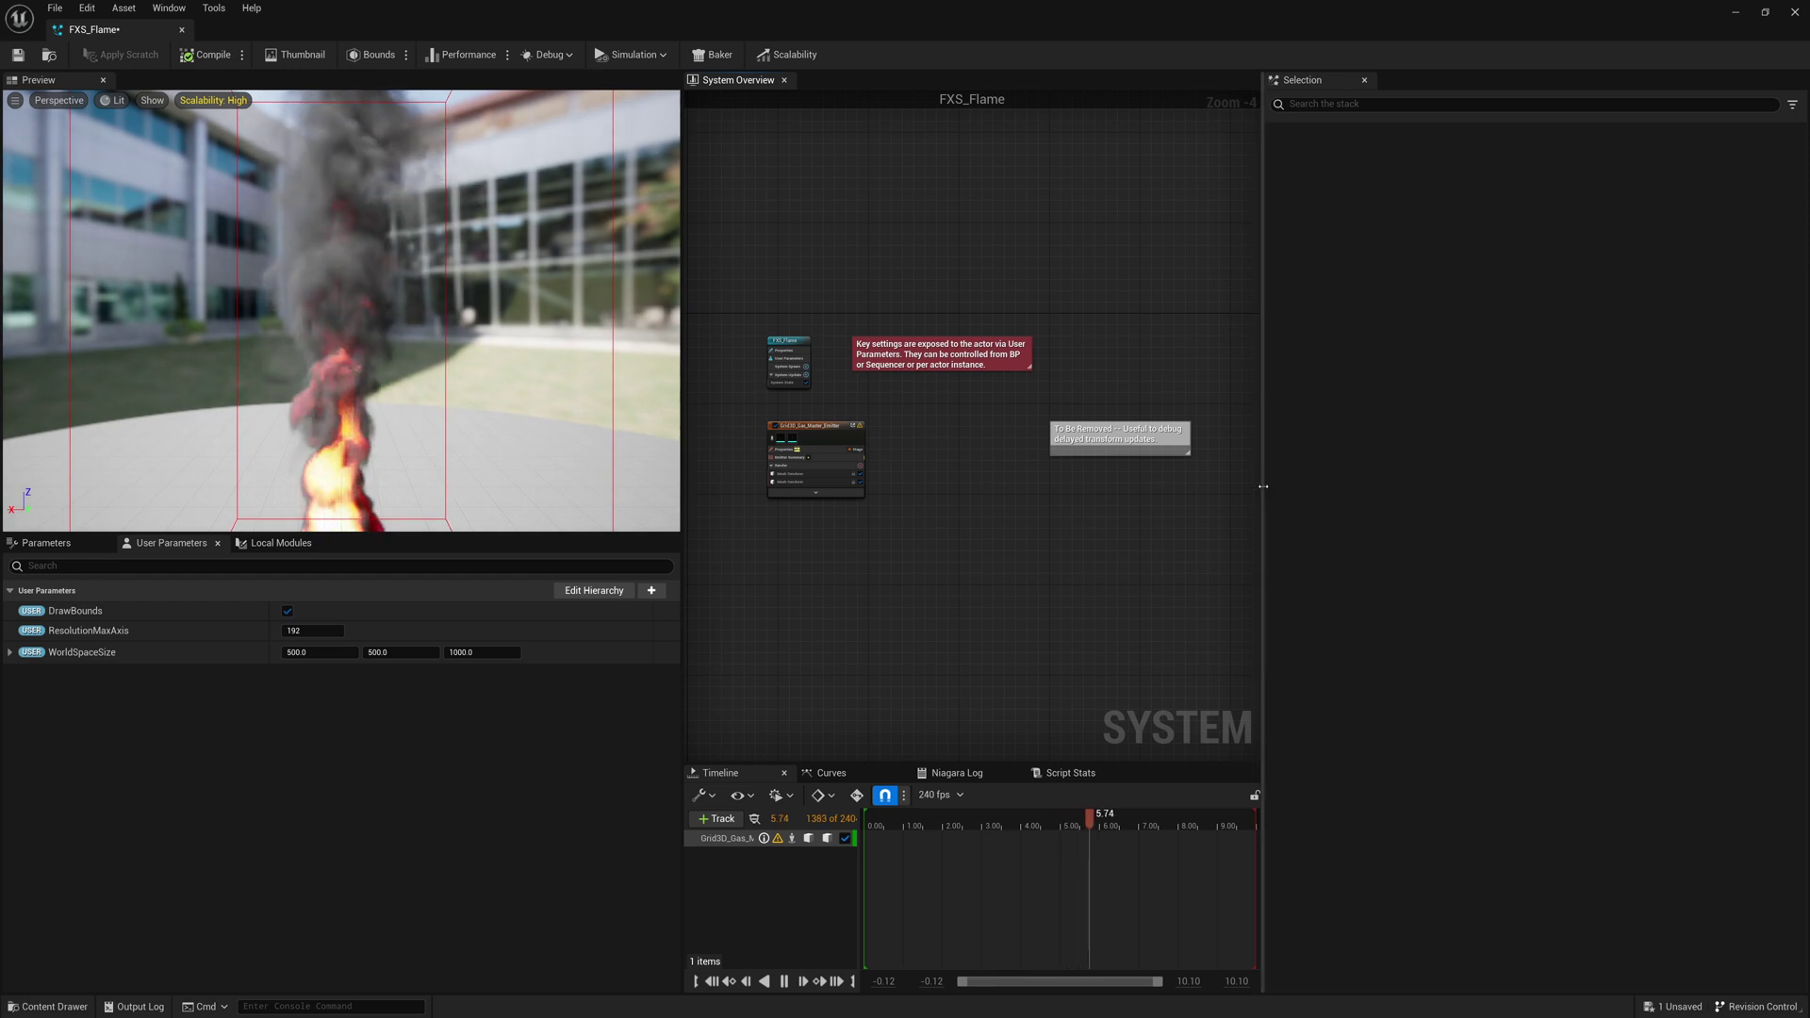
pyautogui.moveTo(1264, 494); pyautogui.dragTo(1597, 494)
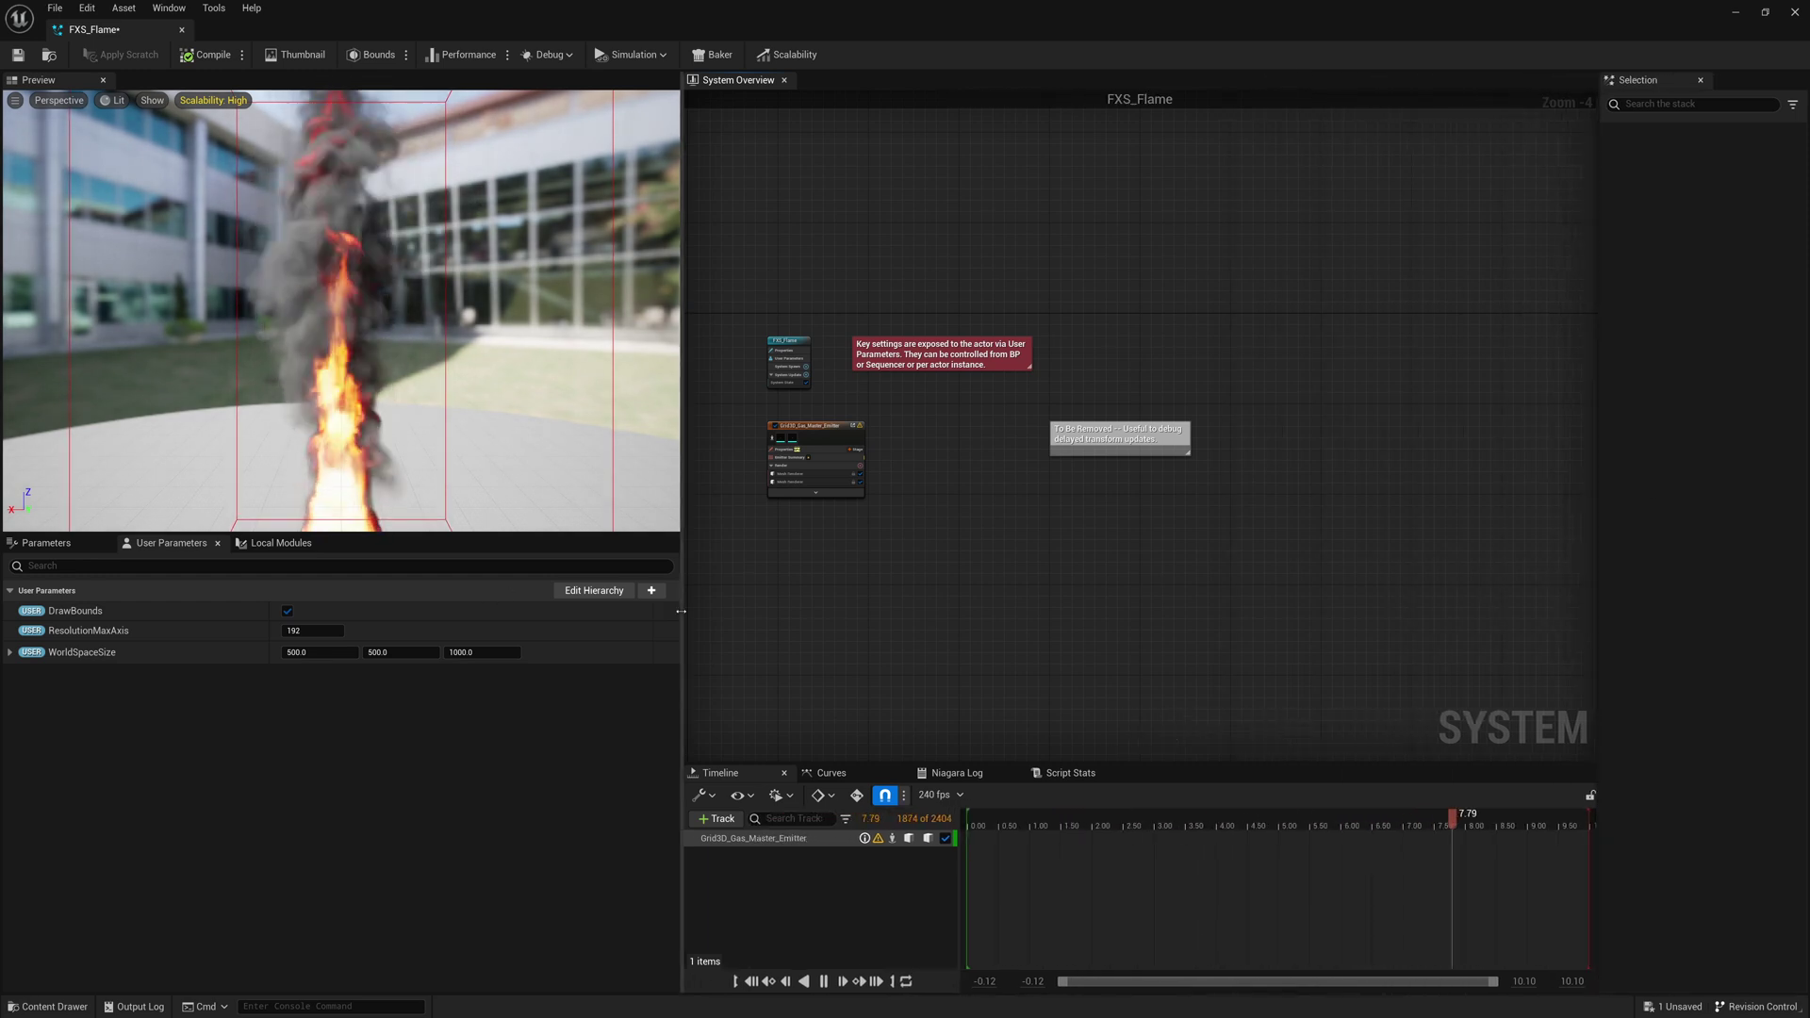
pyautogui.moveTo(683, 584); pyautogui.dragTo(359, 585)
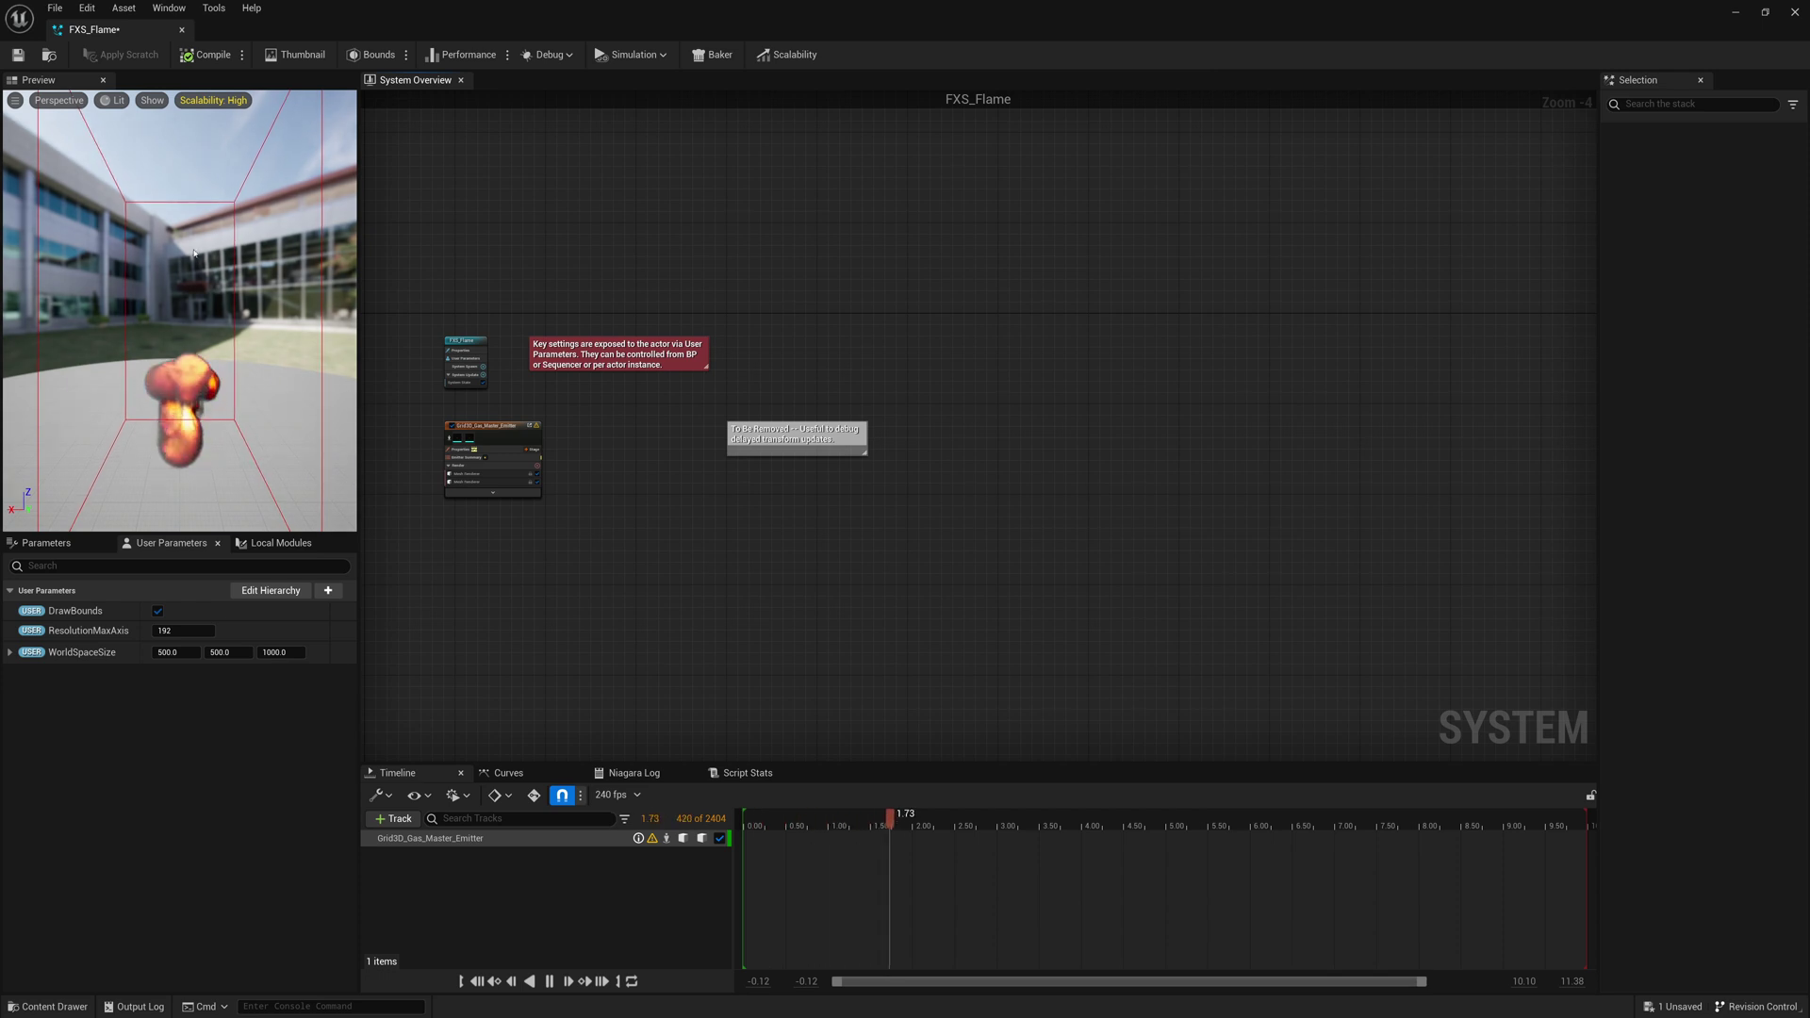
pyautogui.scroll(4, 605, 414)
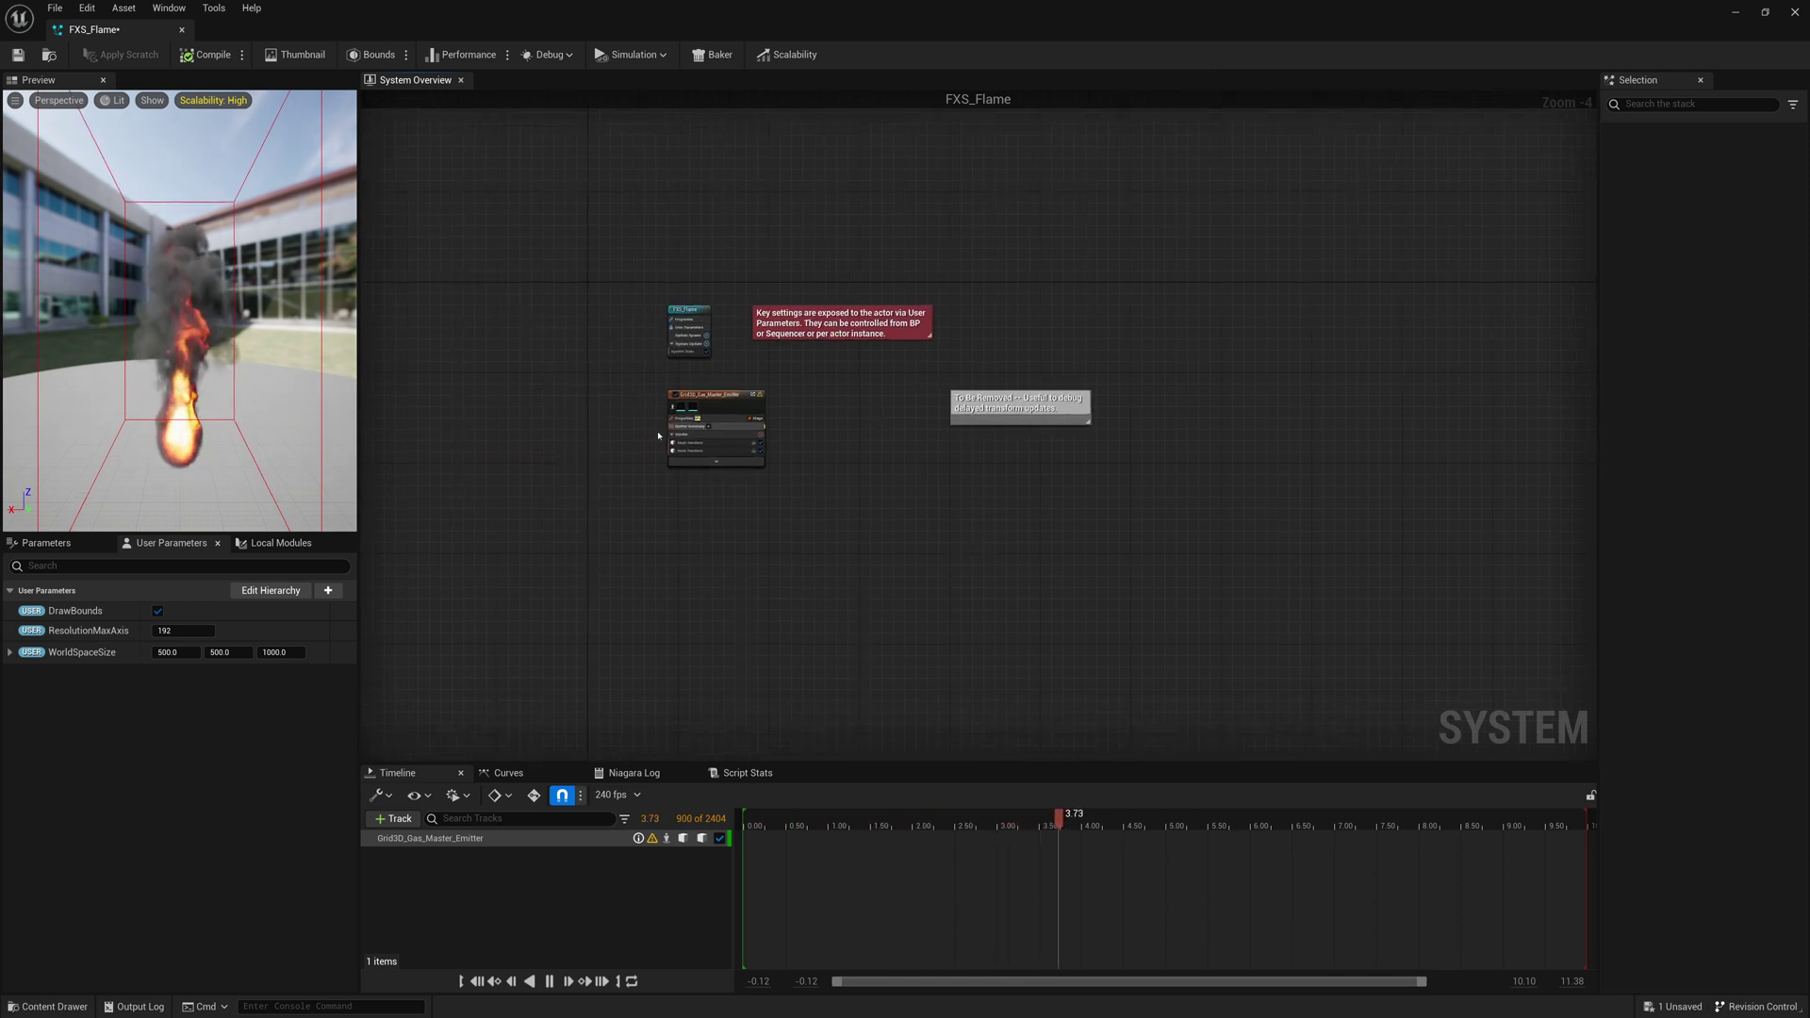
pyautogui.moveTo(656, 474); pyautogui.dragTo(662, 374, button='right')
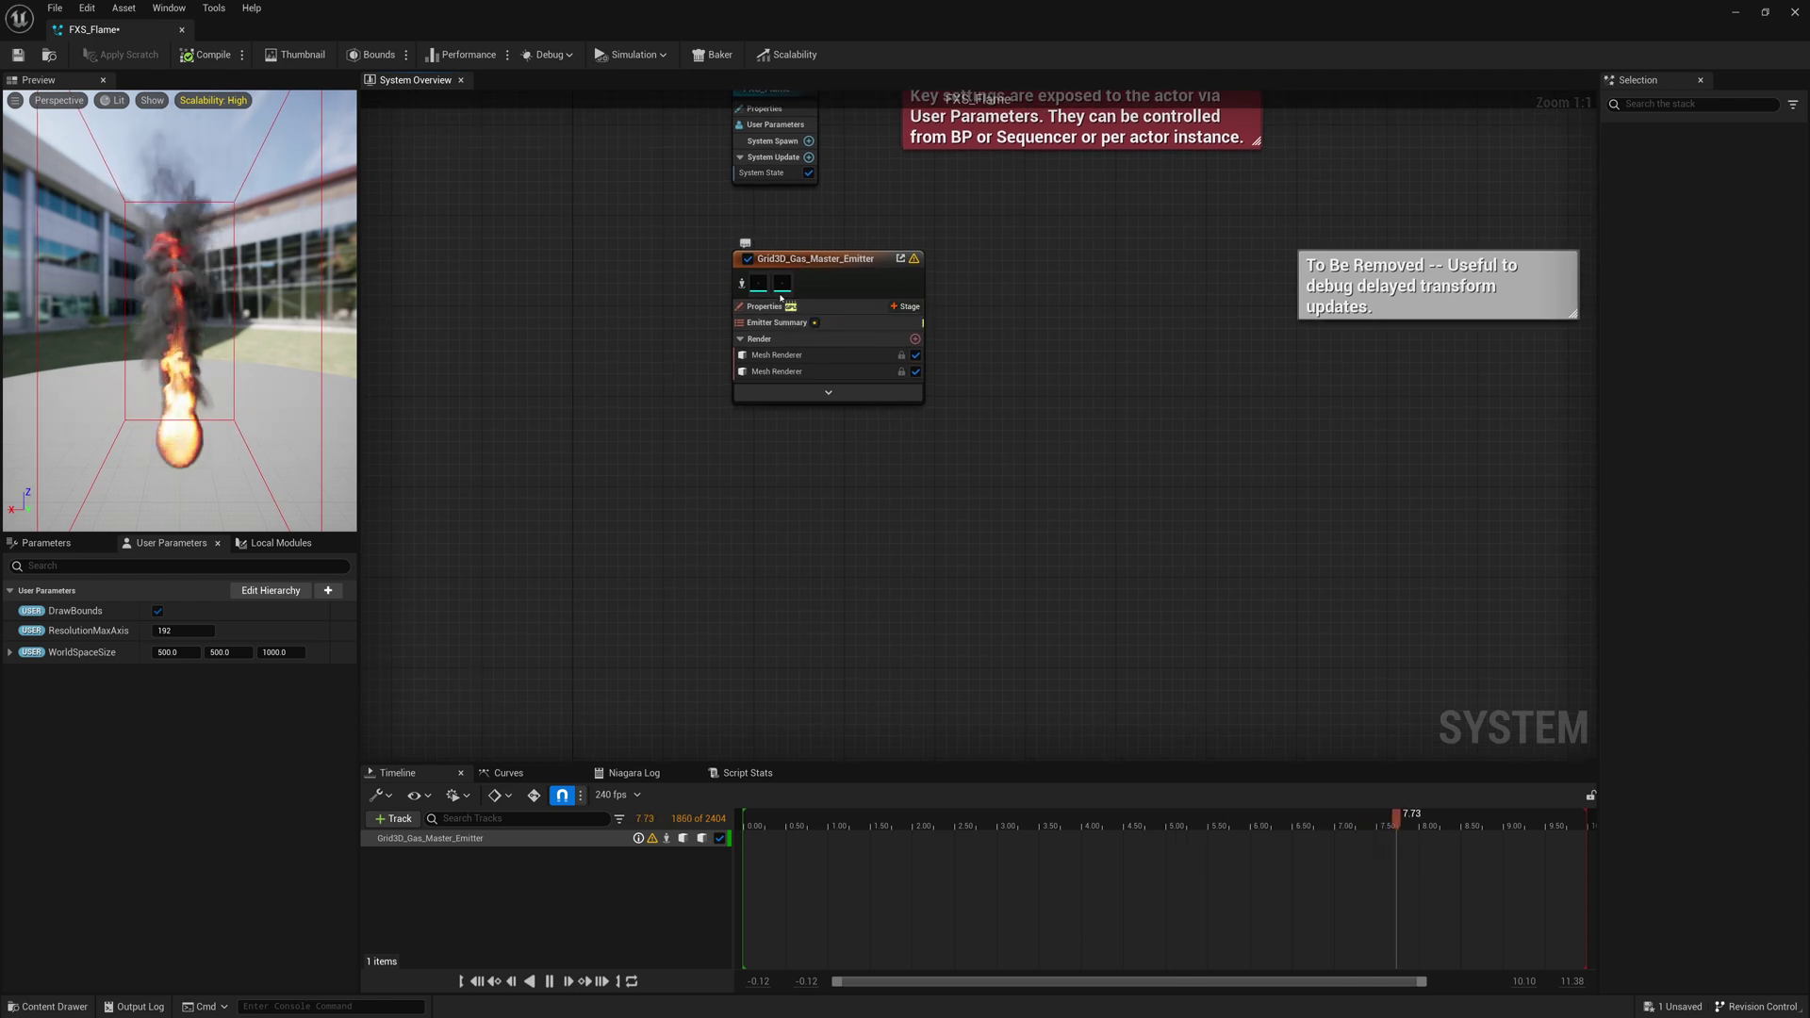
# Collapse Emitter Spawn and Update, expand Sourcing, and uncheck Grid 3D Gas Sphere Source.
pyautogui.click(830, 394)
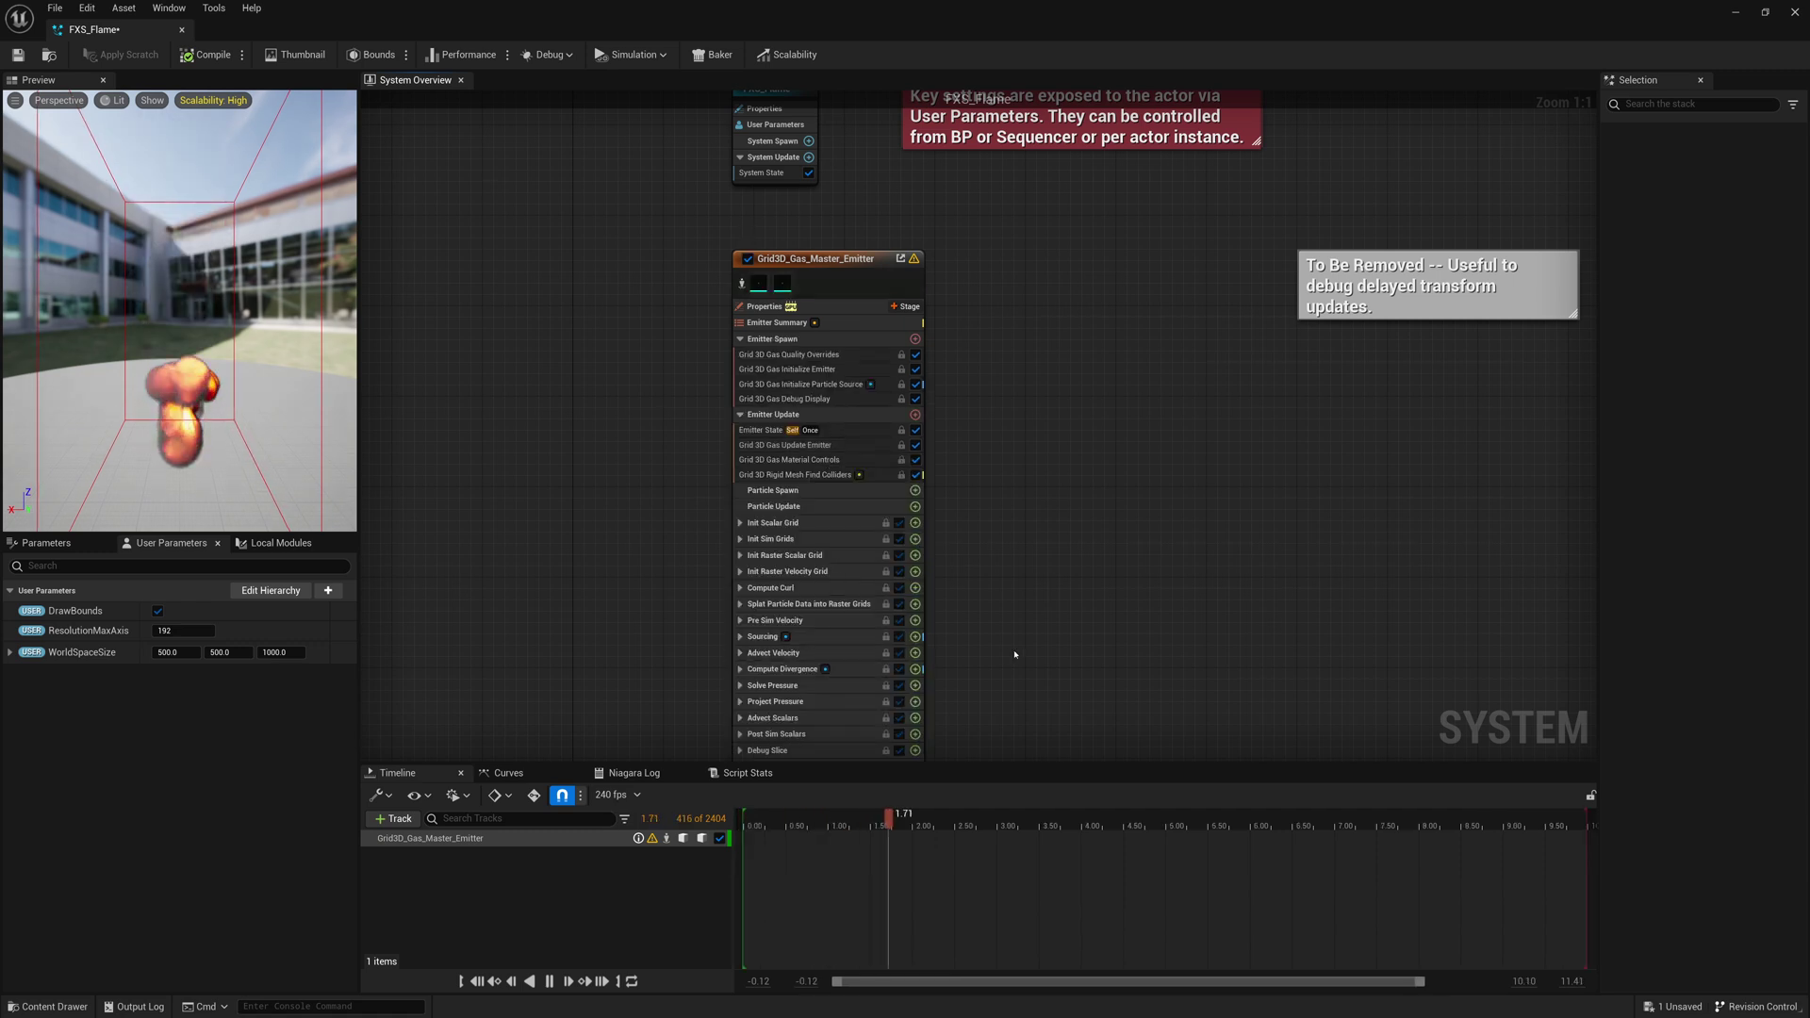
pyautogui.click(740, 414)
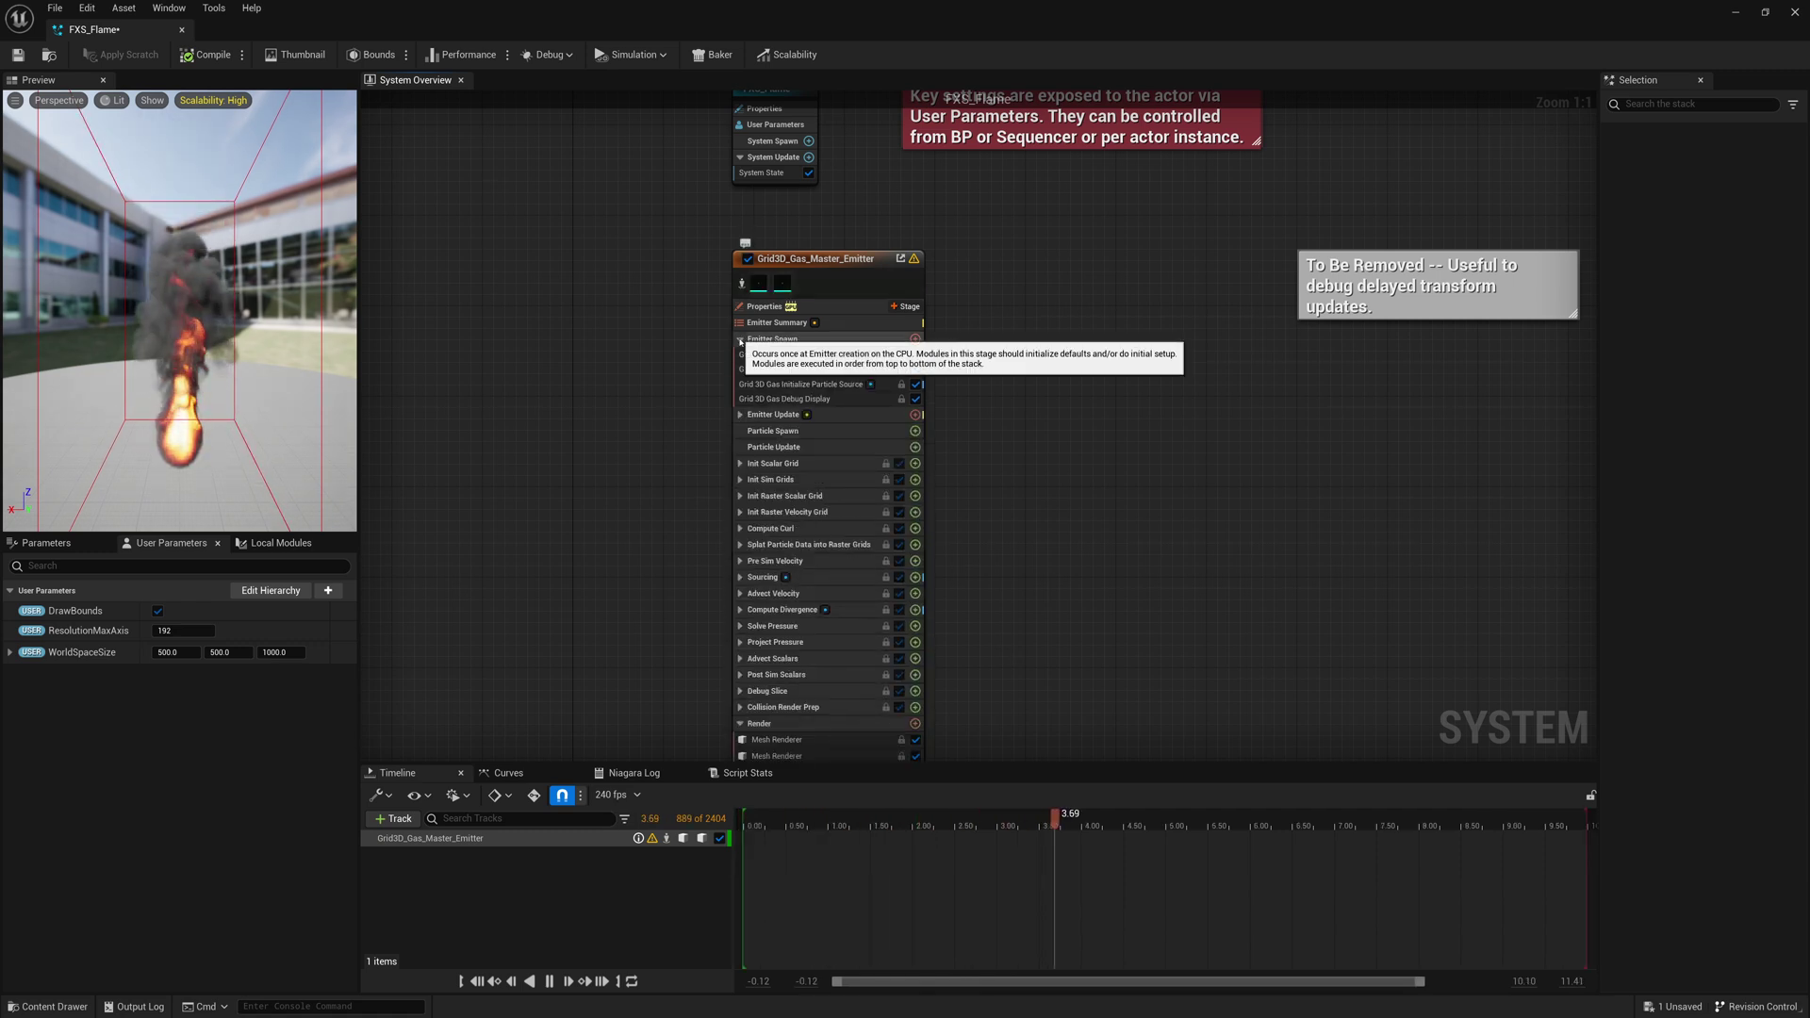
pyautogui.click(740, 339)
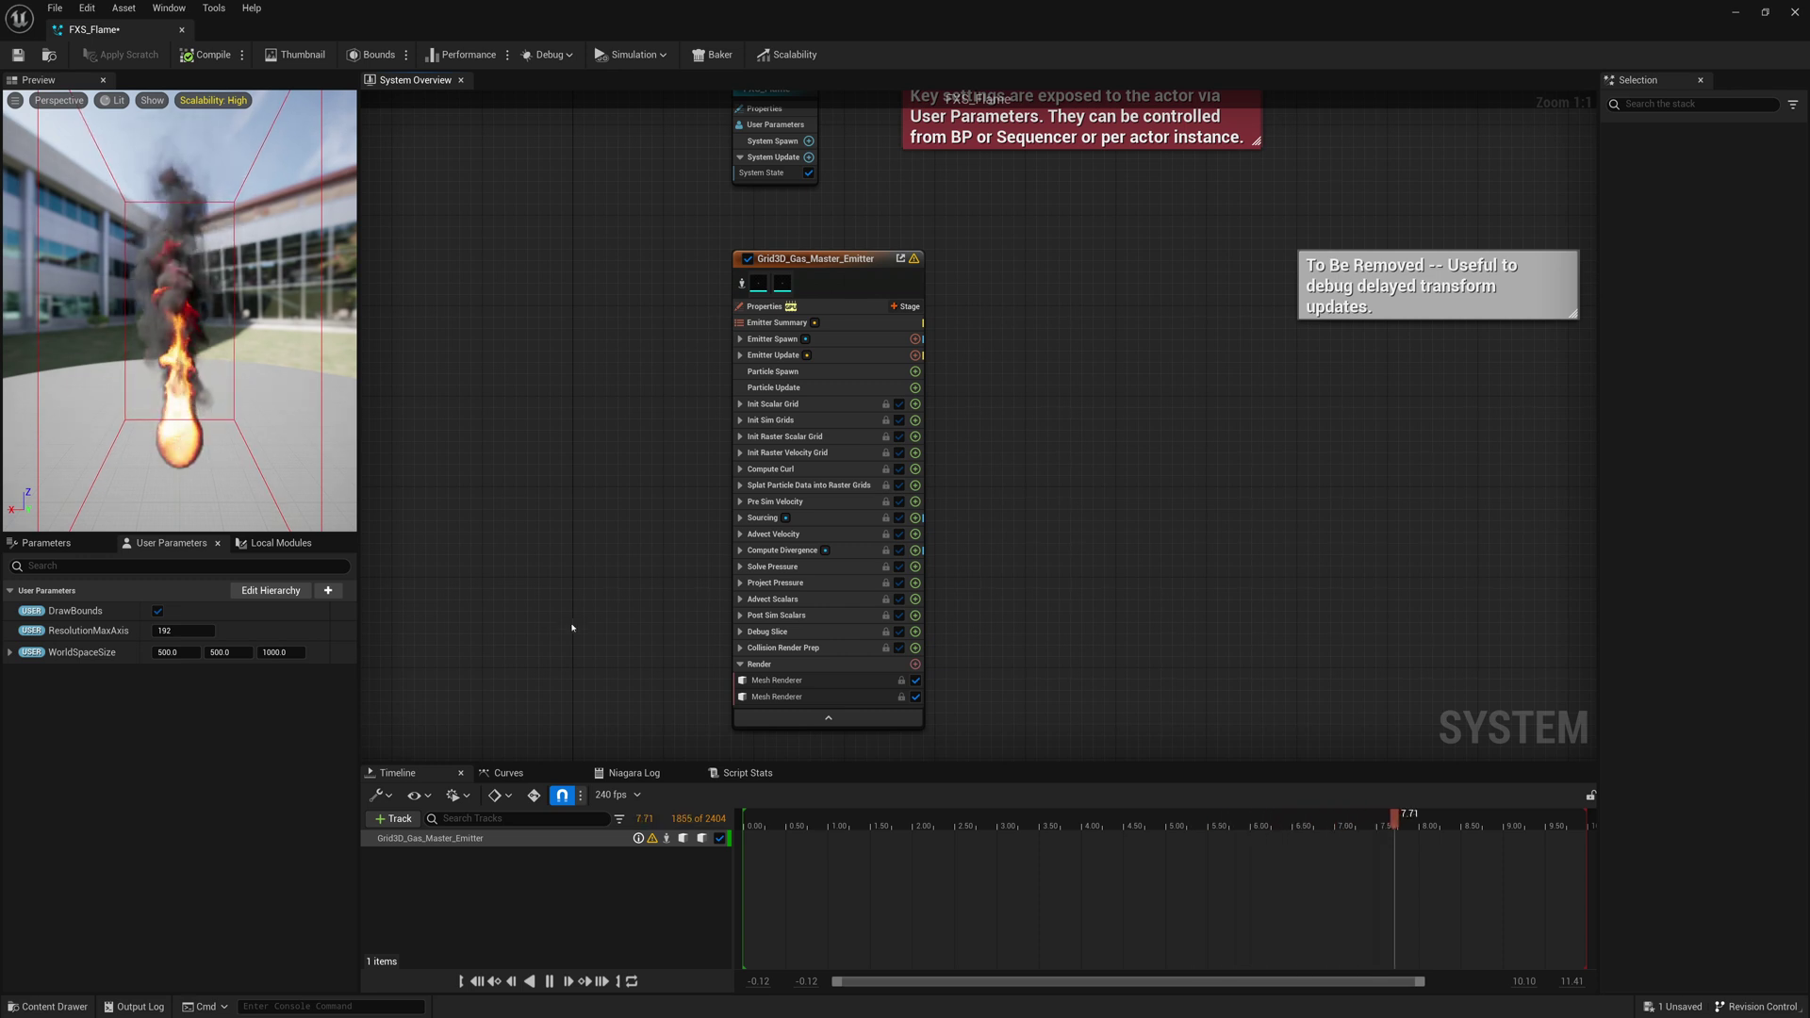
pyautogui.click(741, 519)
pyautogui.moveTo(1051, 619); pyautogui.dragTo(1045, 451, button='right')
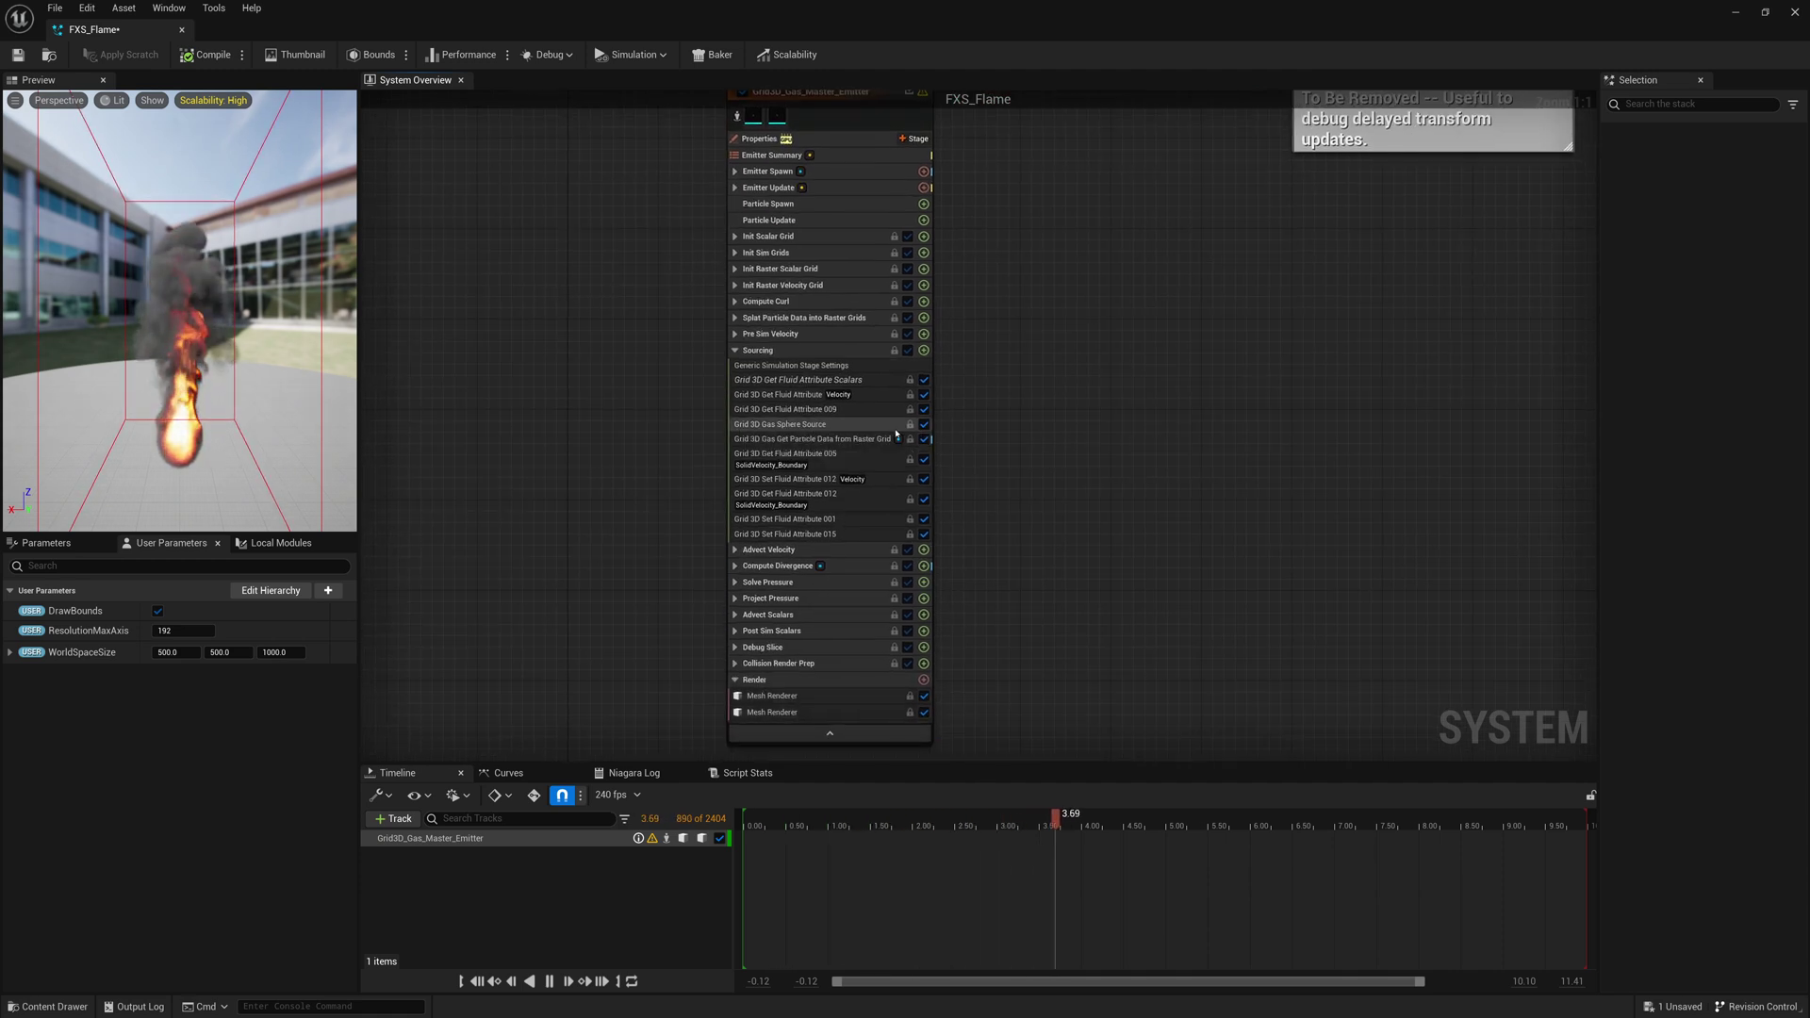
pyautogui.click(924, 424)
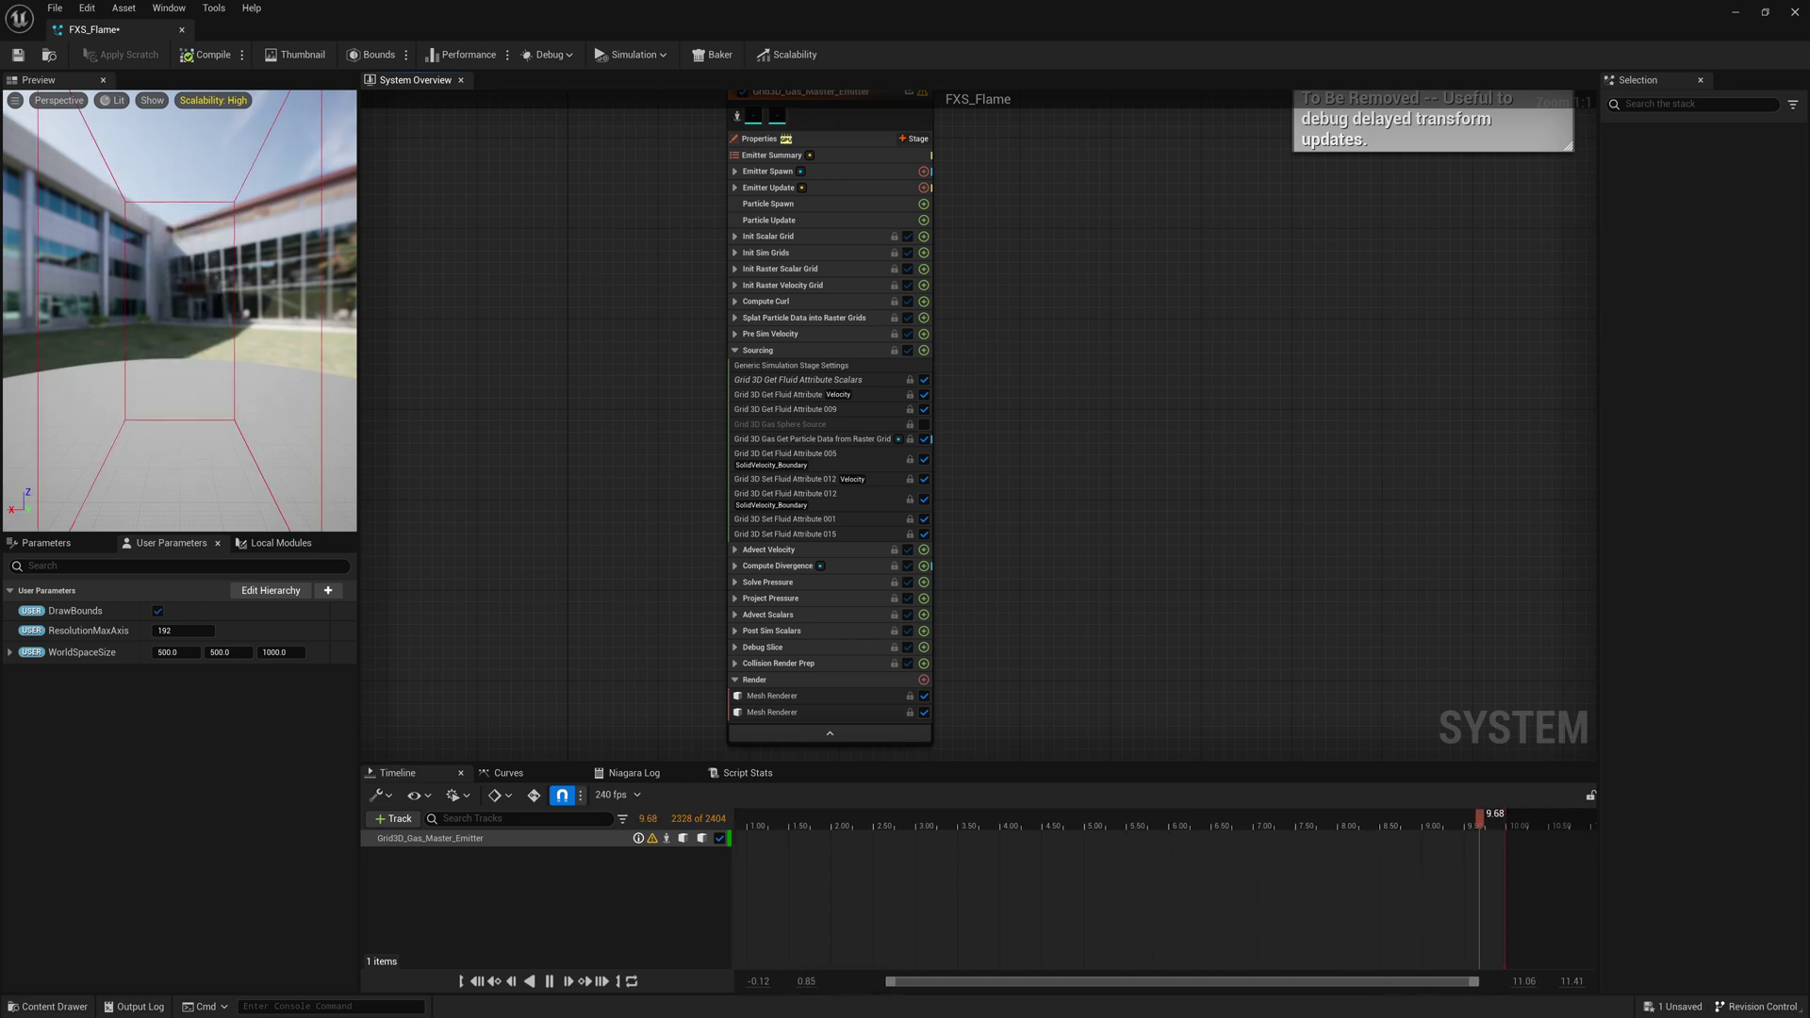
# Add a Fountain emitter to the system by searching 'Fou' in the emitter browser.
pyautogui.moveTo(819, 465); pyautogui.dragTo(893, 620, button='right')
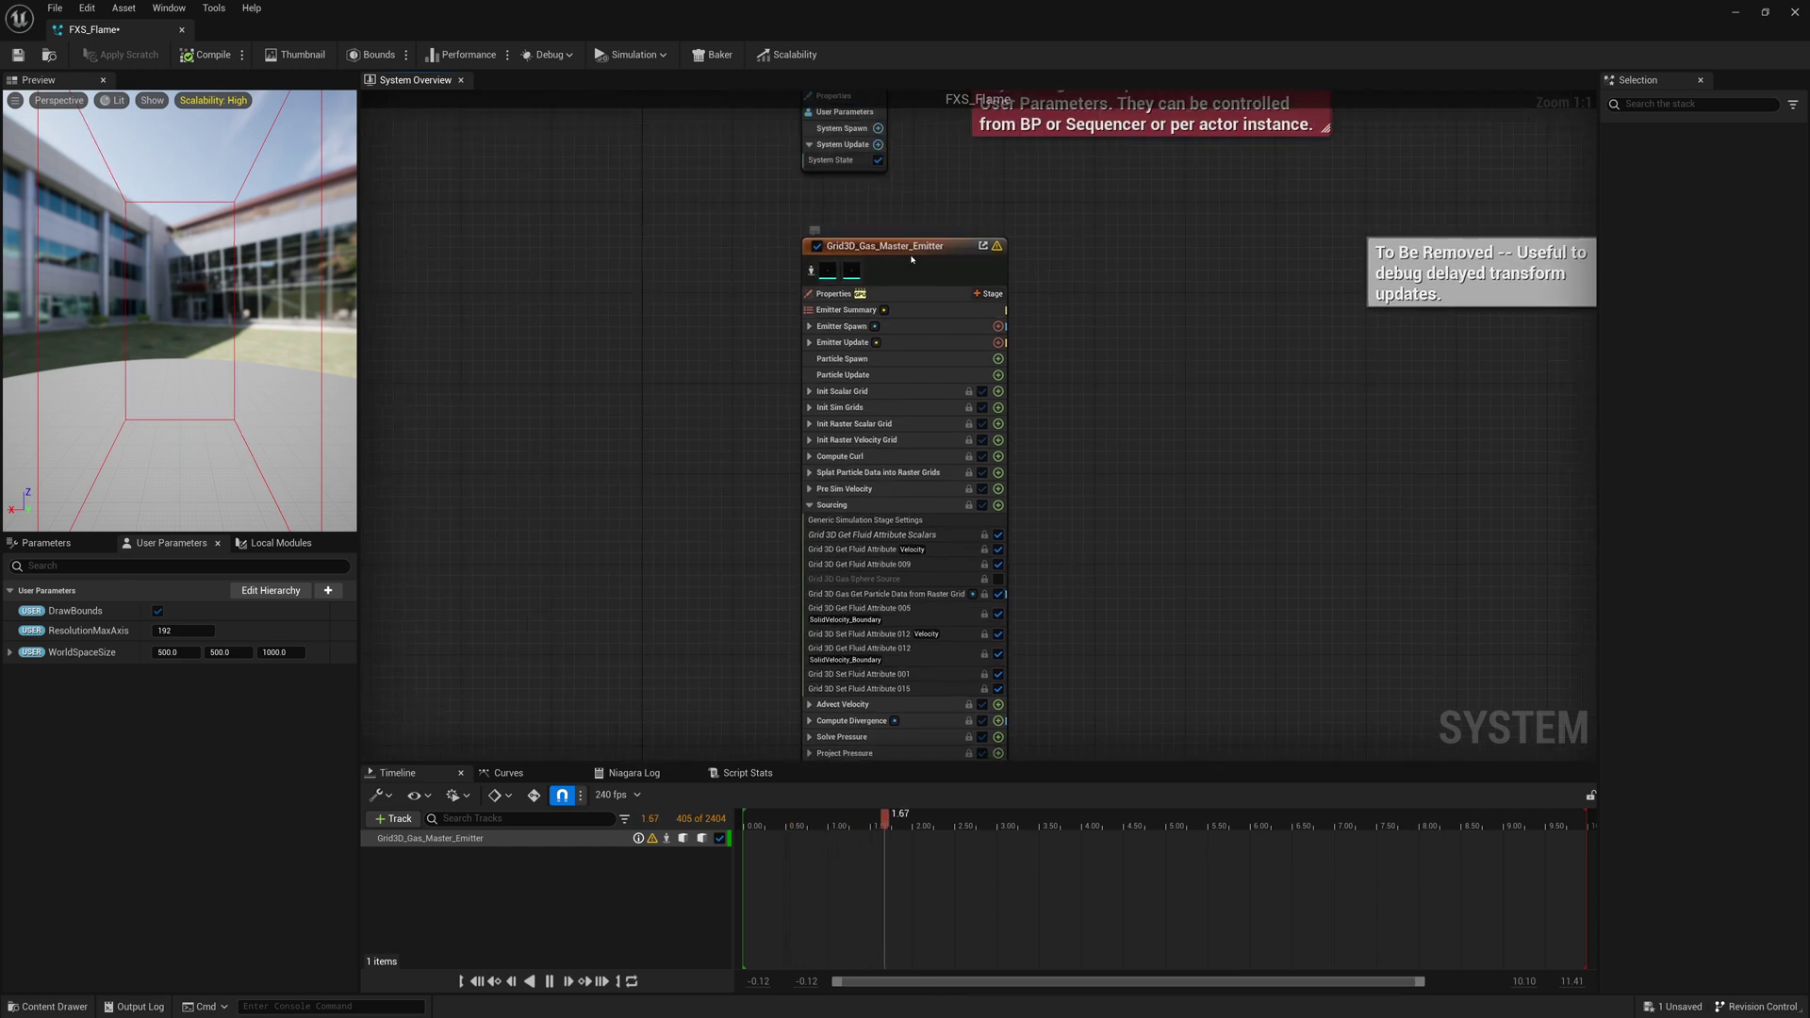
pyautogui.moveTo(1048, 247); pyautogui.dragTo(1230, 224)
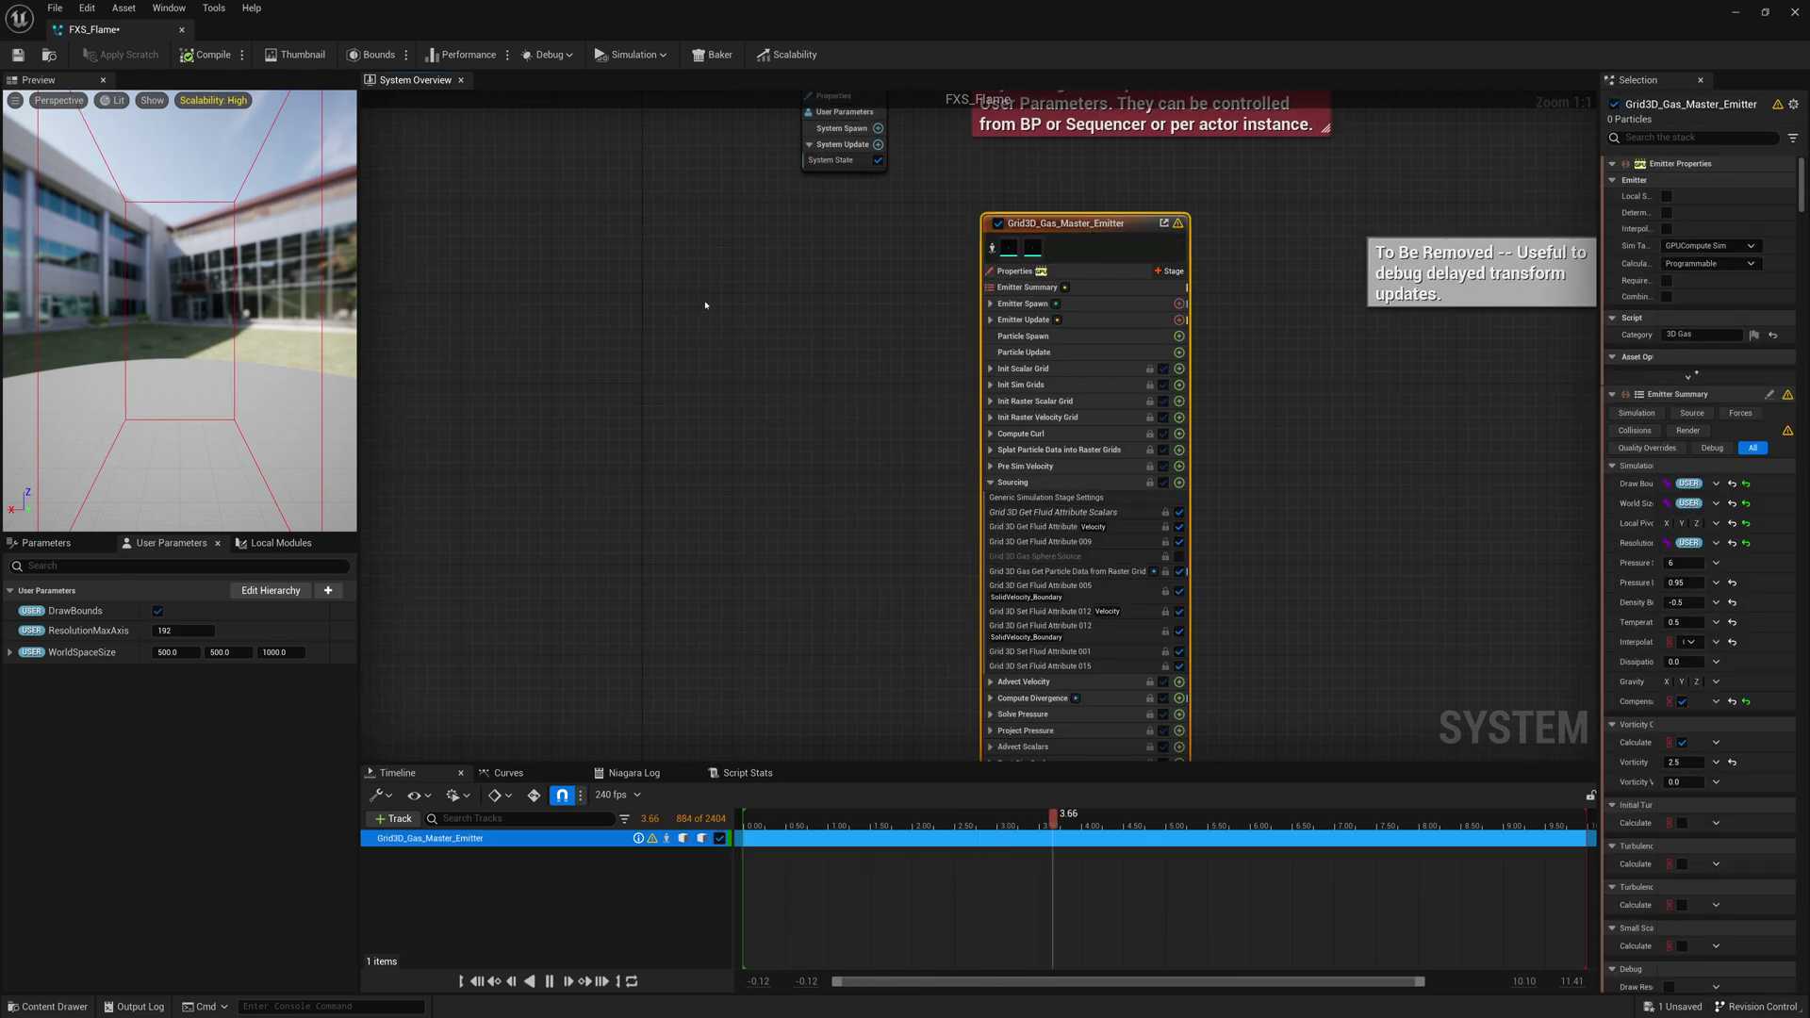
pyautogui.rightClick(738, 291)
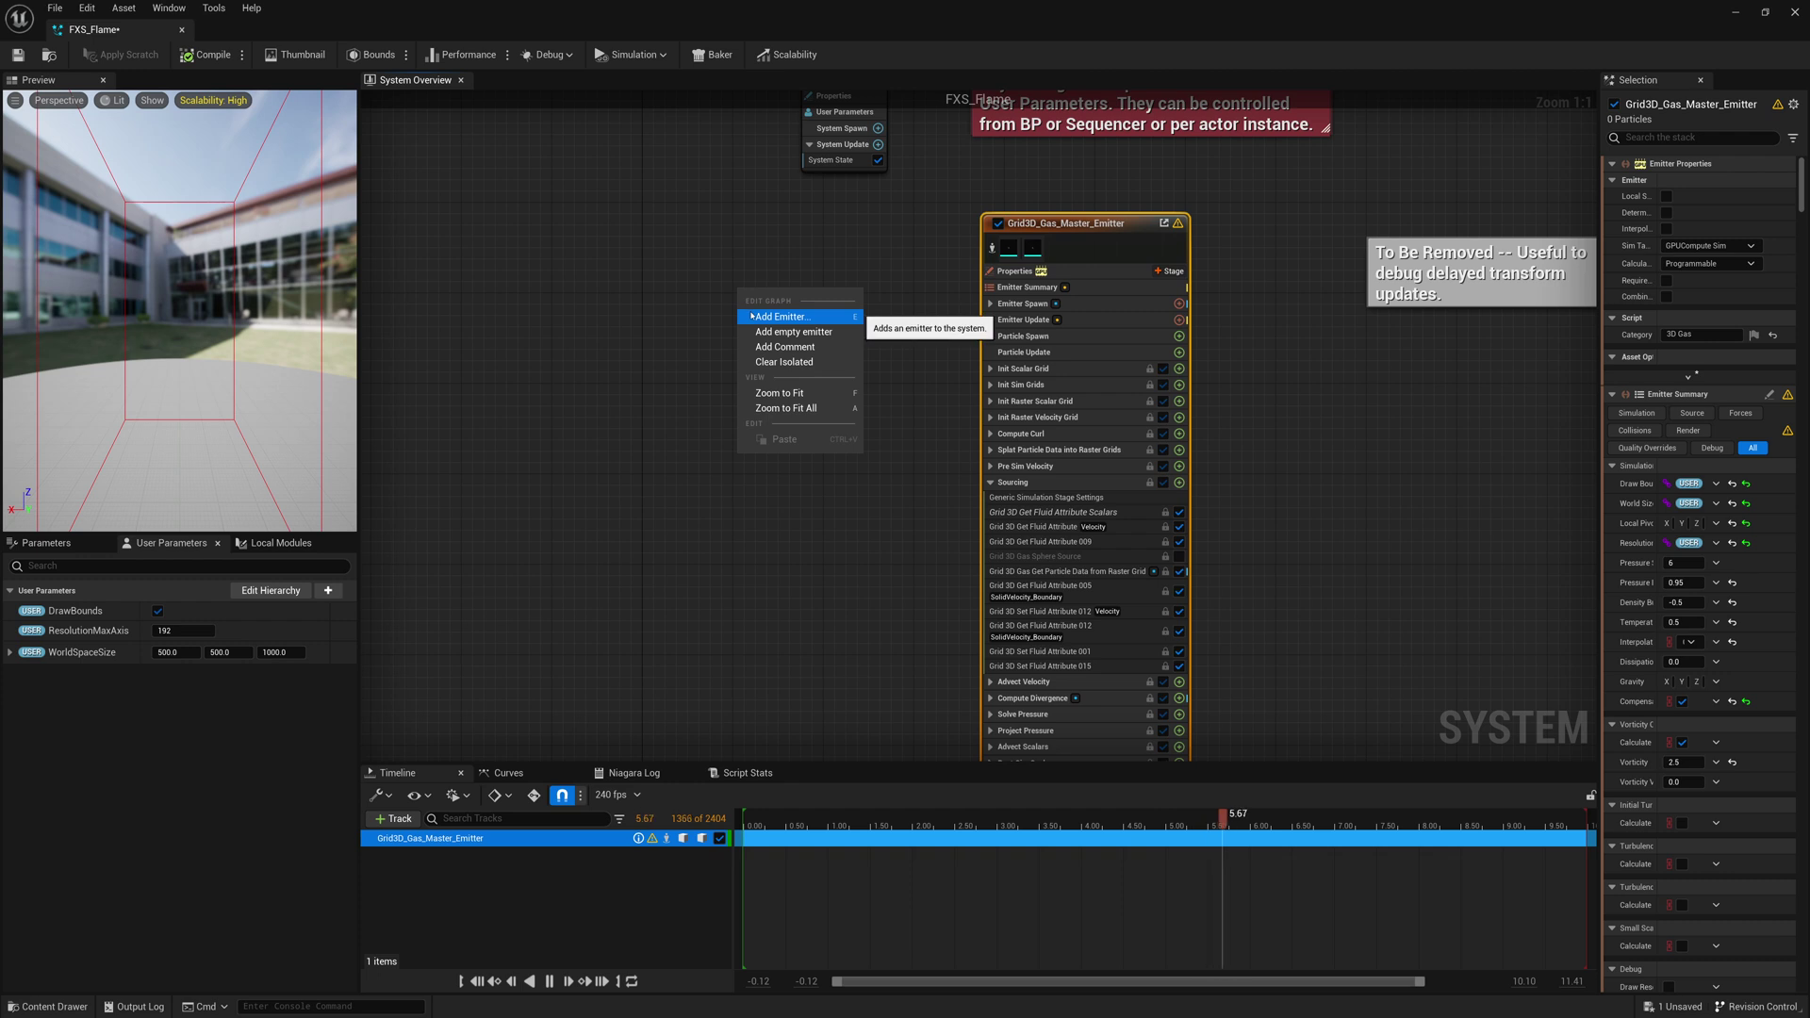
pyautogui.click(753, 317)
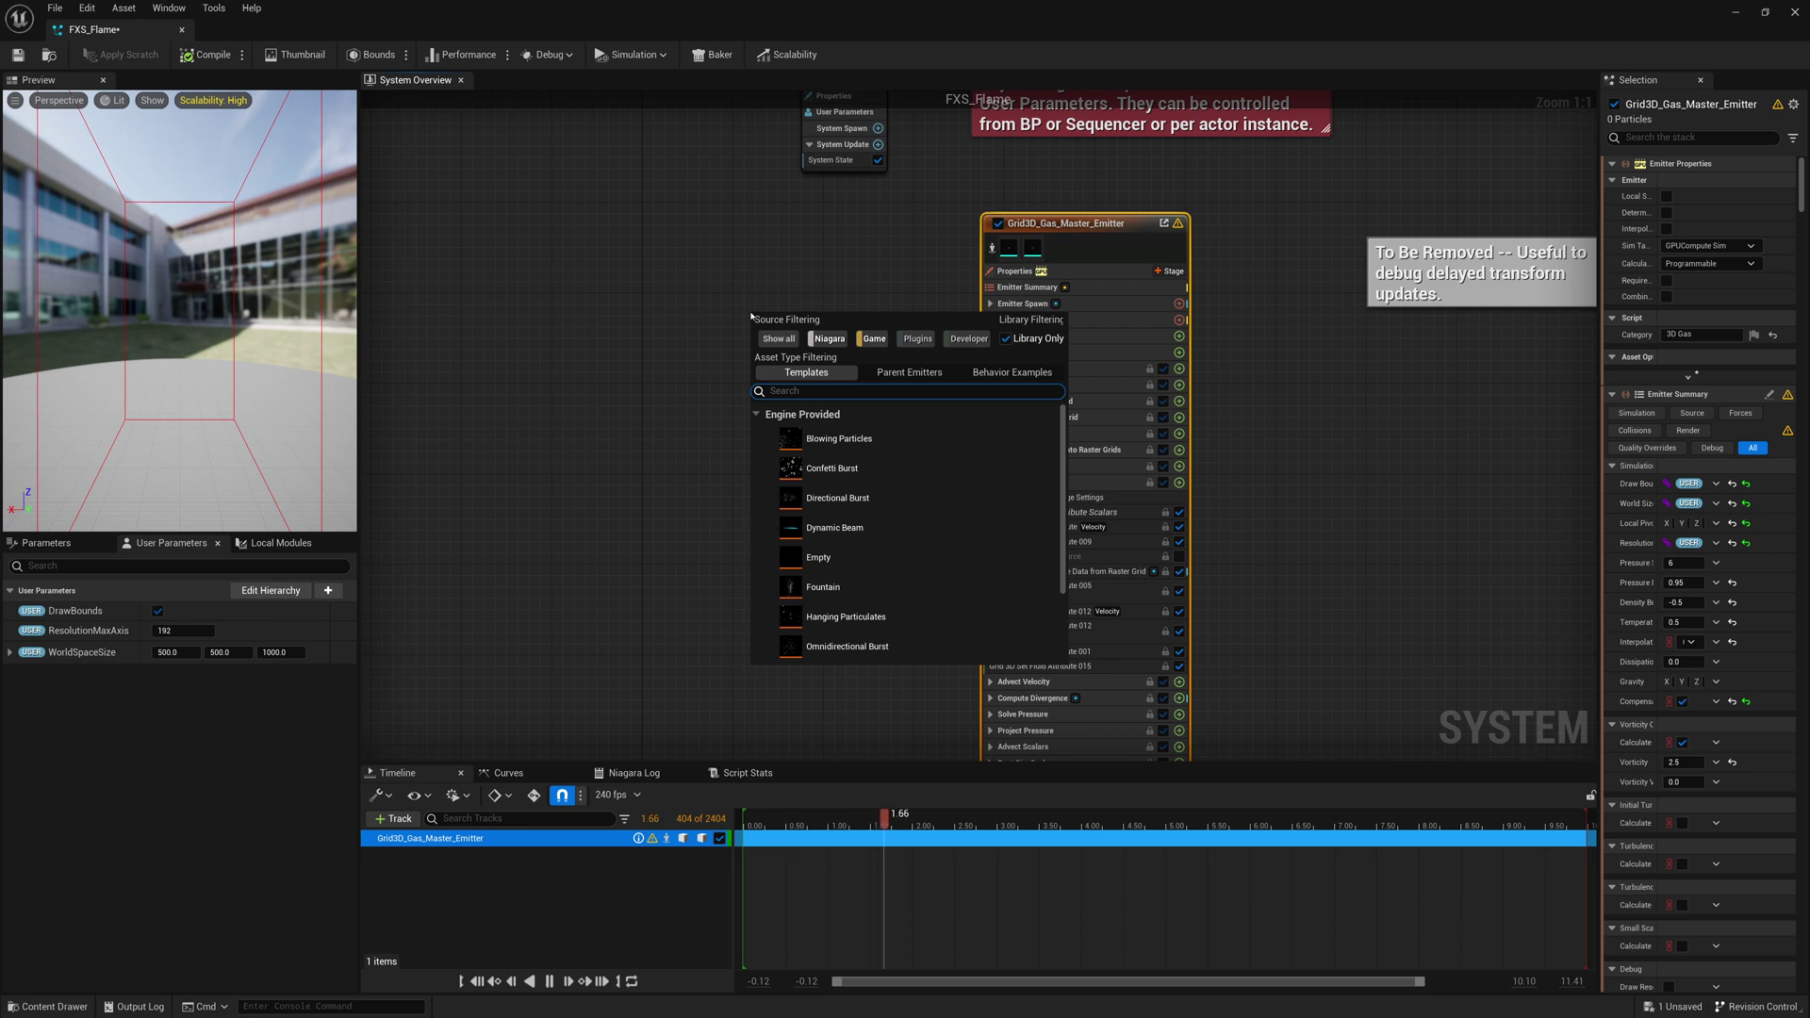
pyautogui.write('Fountain')
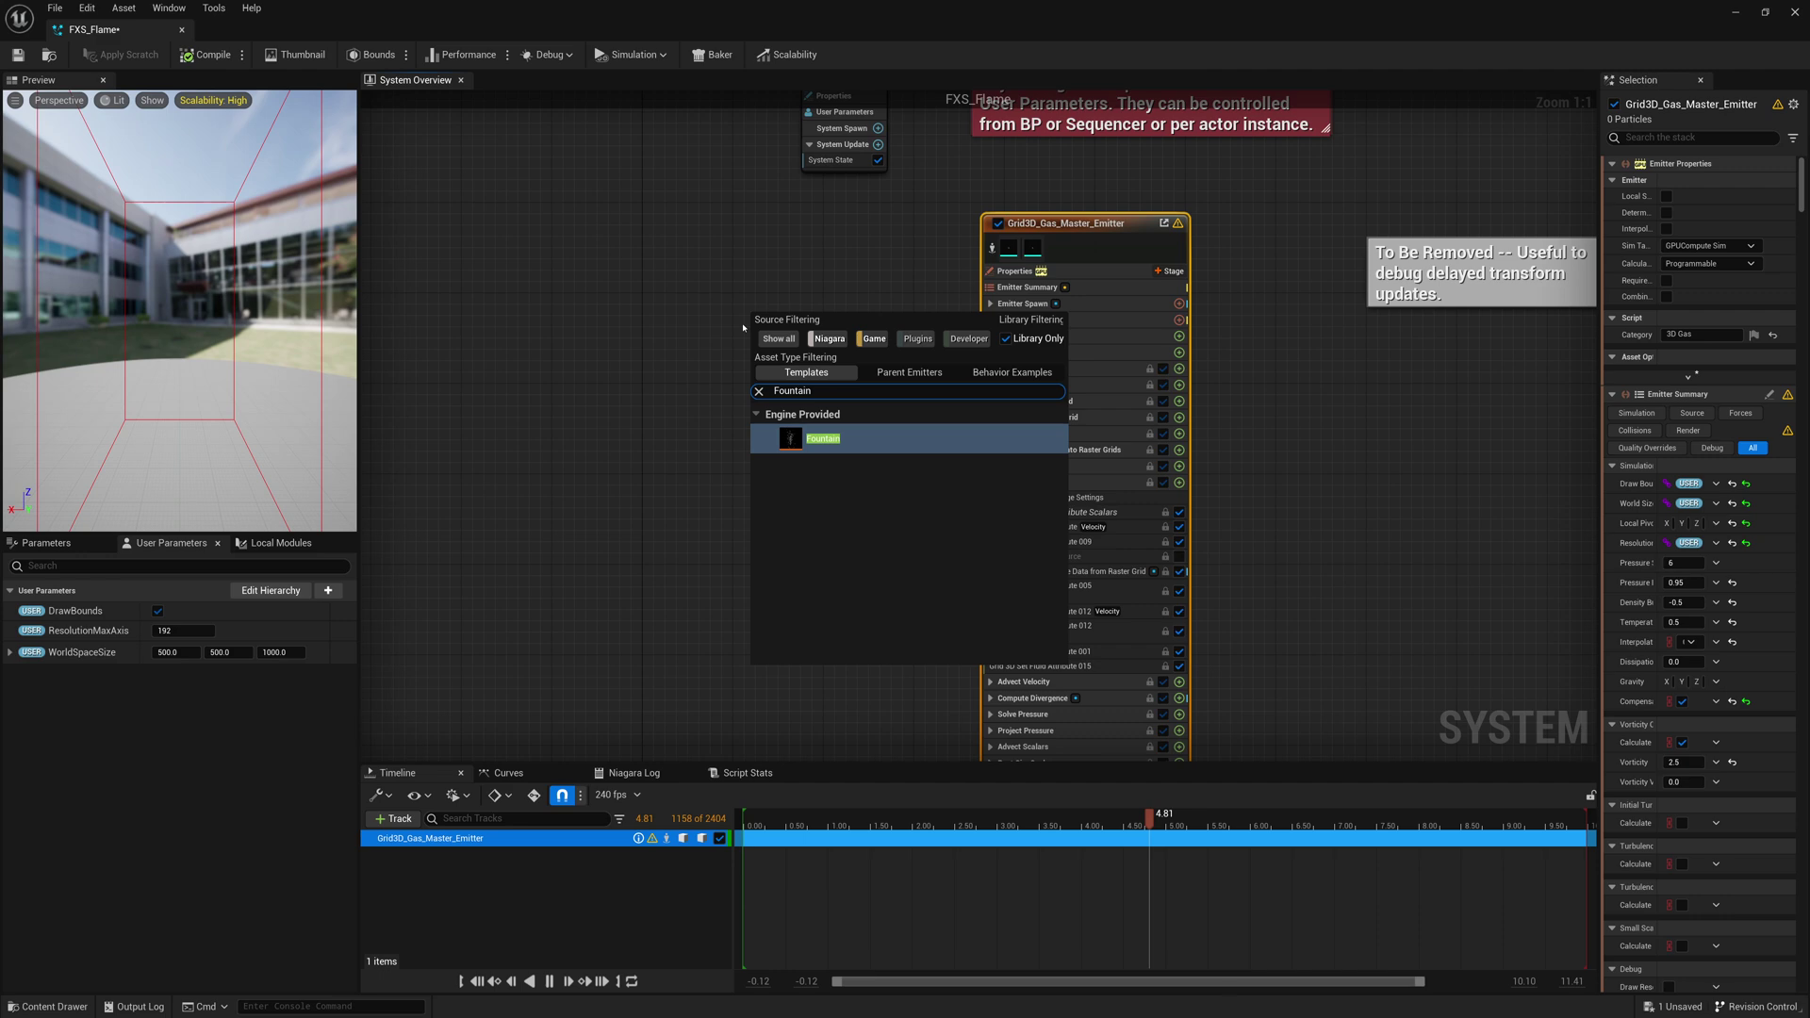
pyautogui.press('Return')
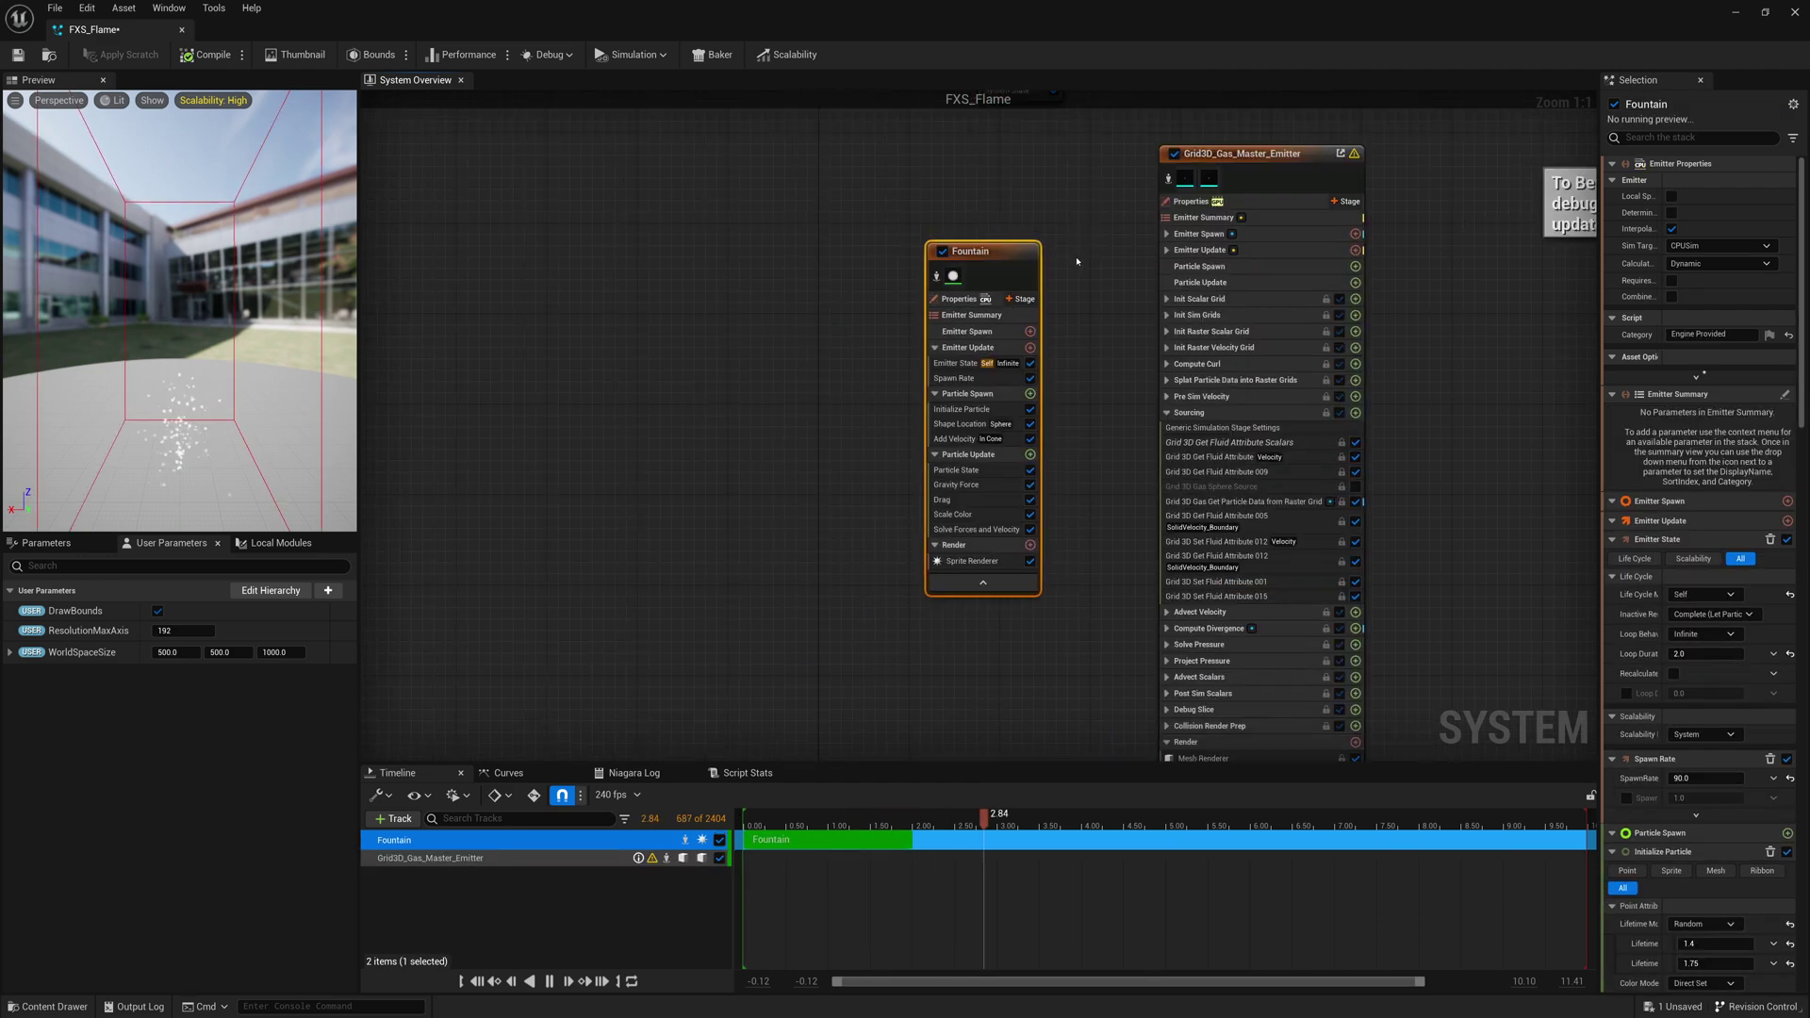
# Arrange the Fountain node beside Grid3D_Gas_Master_Emitter and orbit the preview camera.
pyautogui.moveTo(820, 375); pyautogui.dragTo(872, 285)
pyautogui.moveTo(1027, 281); pyautogui.dragTo(1025, 281)
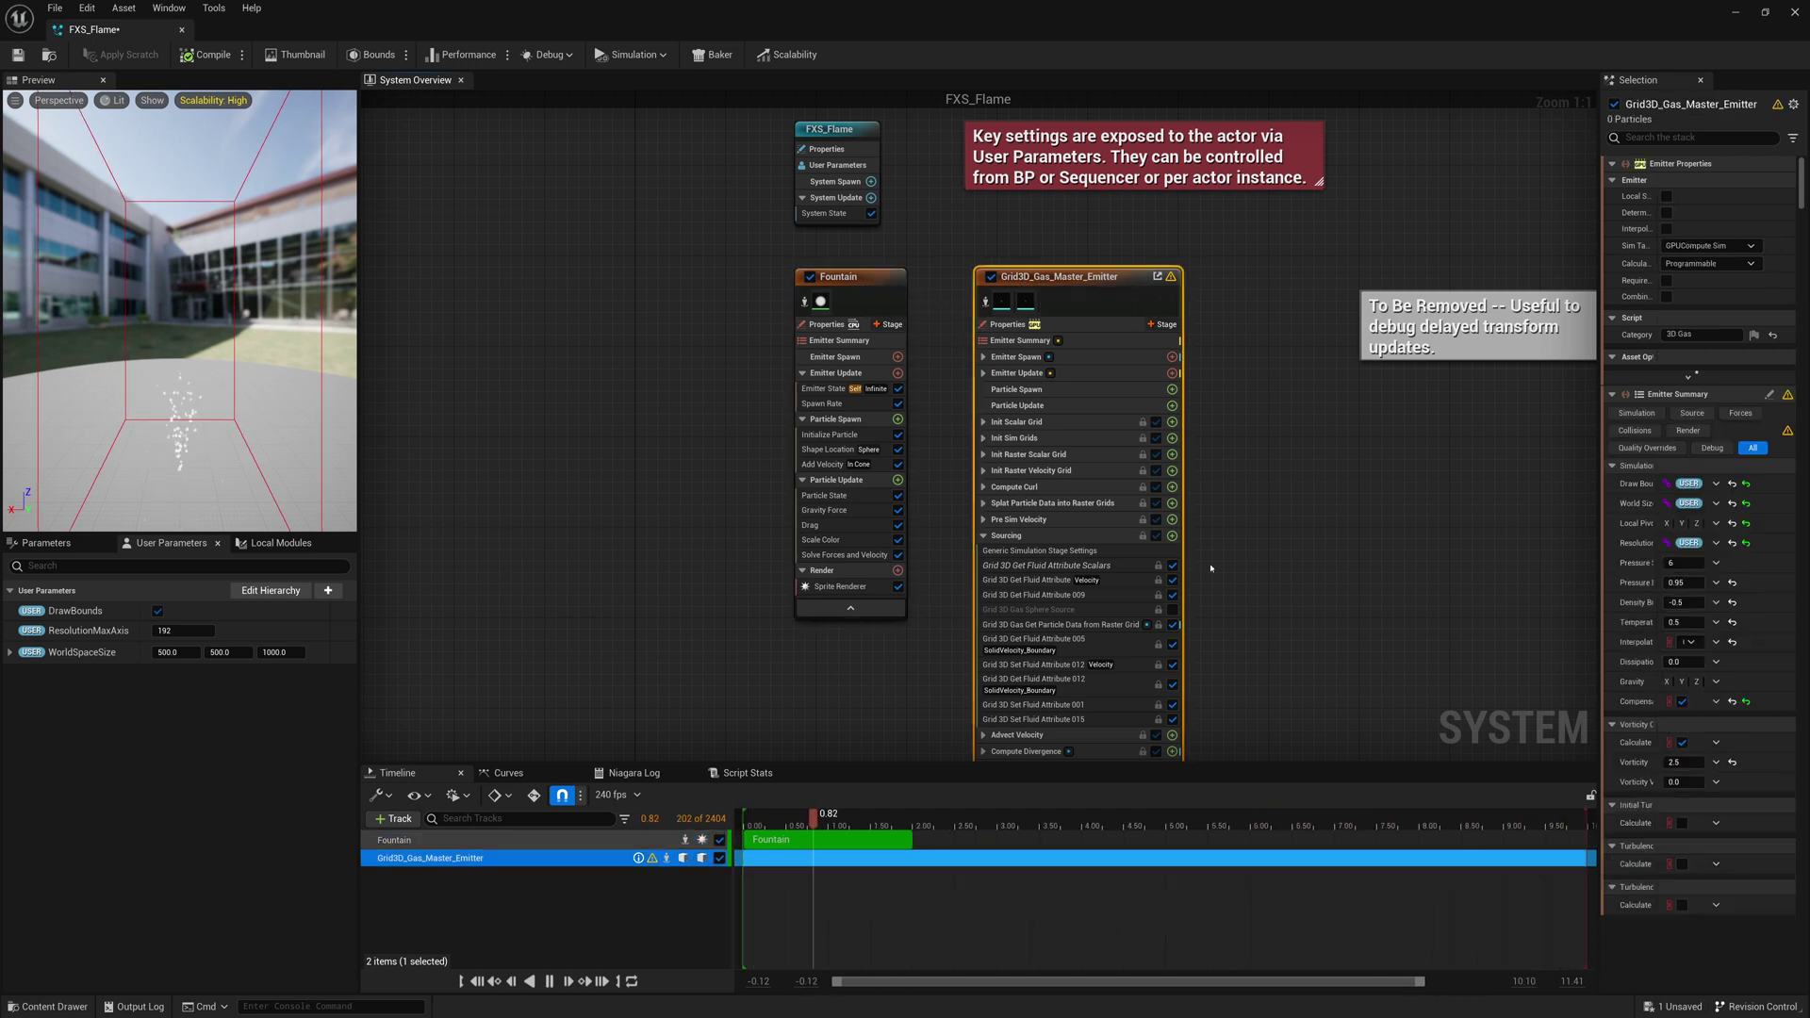
pyautogui.moveTo(1225, 559); pyautogui.dragTo(1223, 423, button='right')
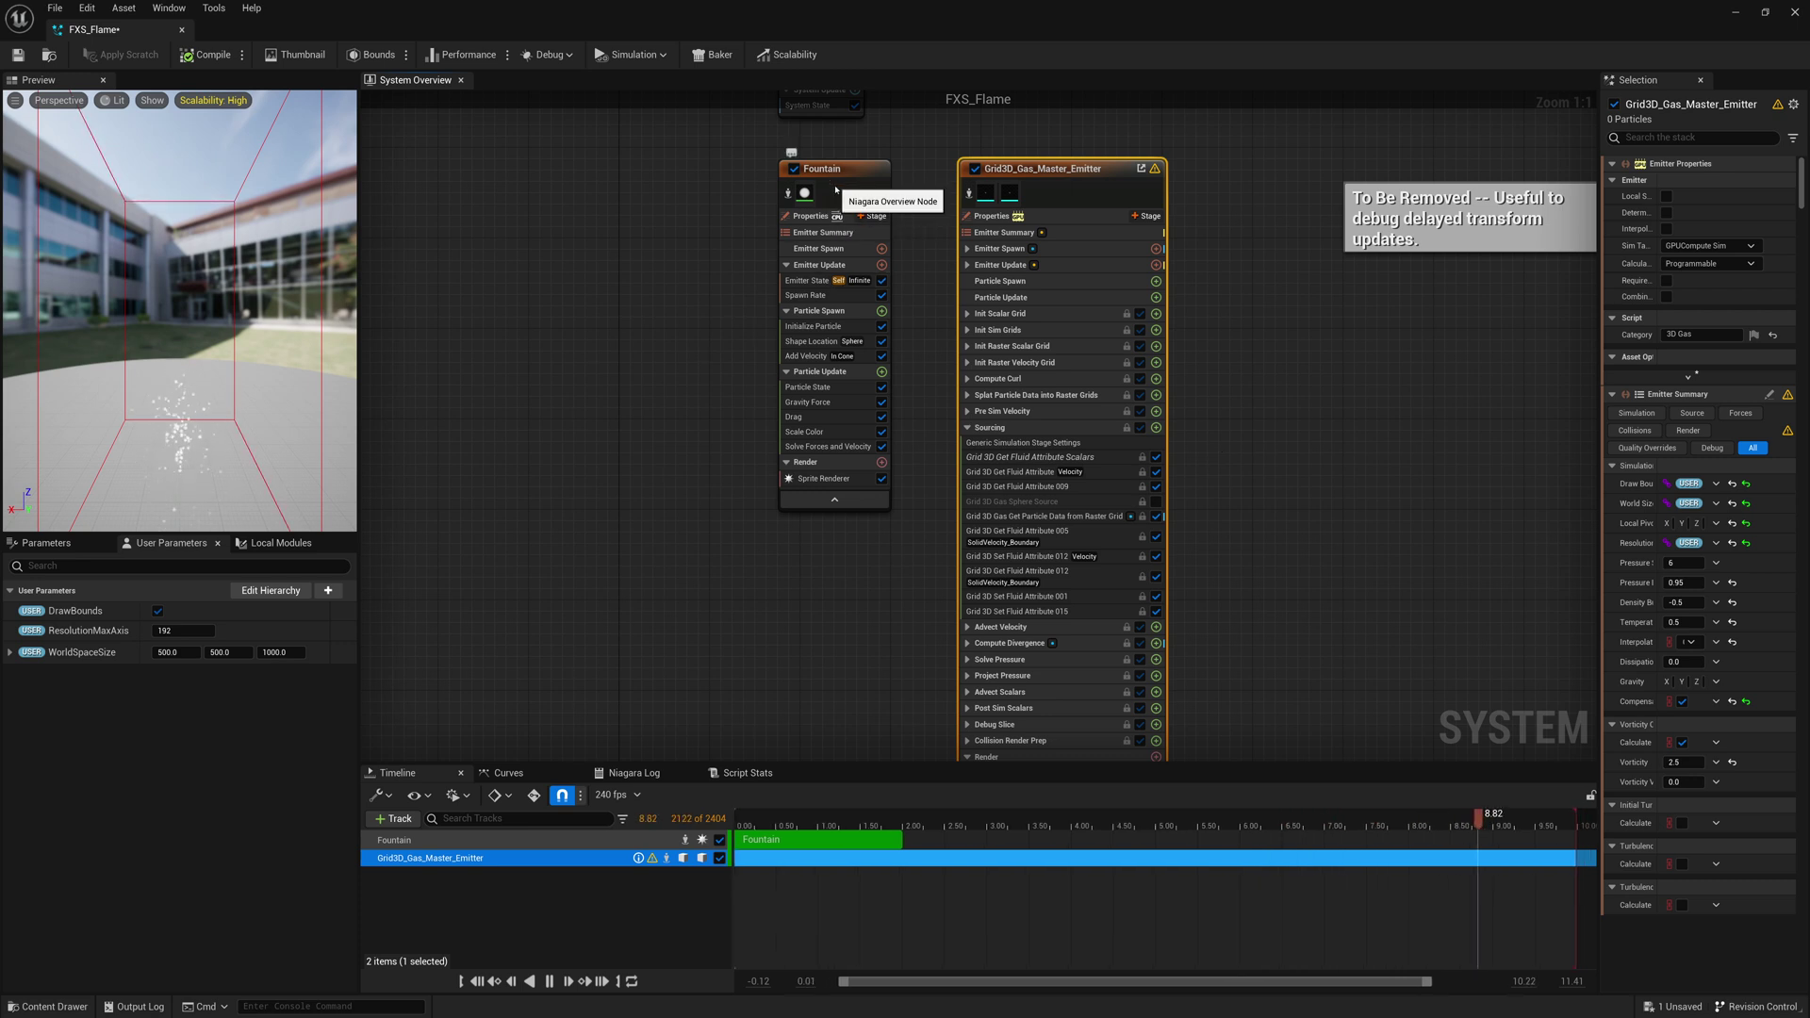
pyautogui.moveTo(678, 312); pyautogui.dragTo(697, 365, button='right')
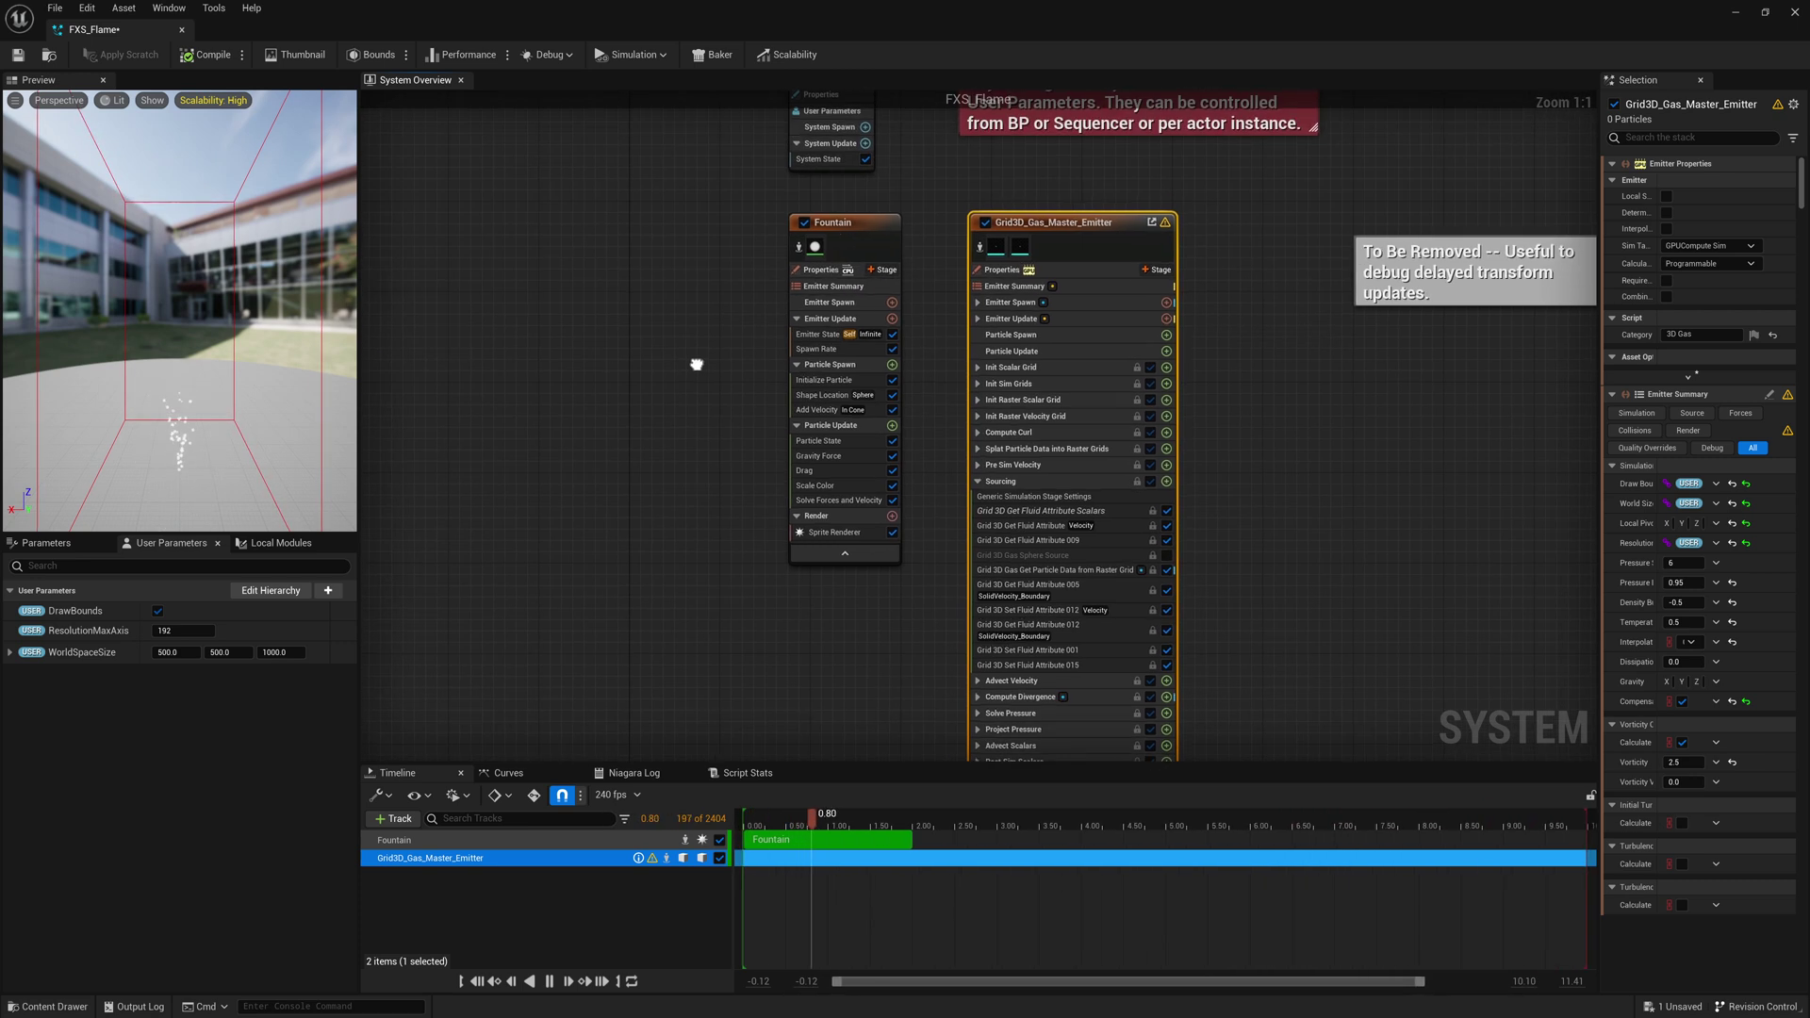
pyautogui.moveTo(194, 462); pyautogui.dragTo(146, 464)
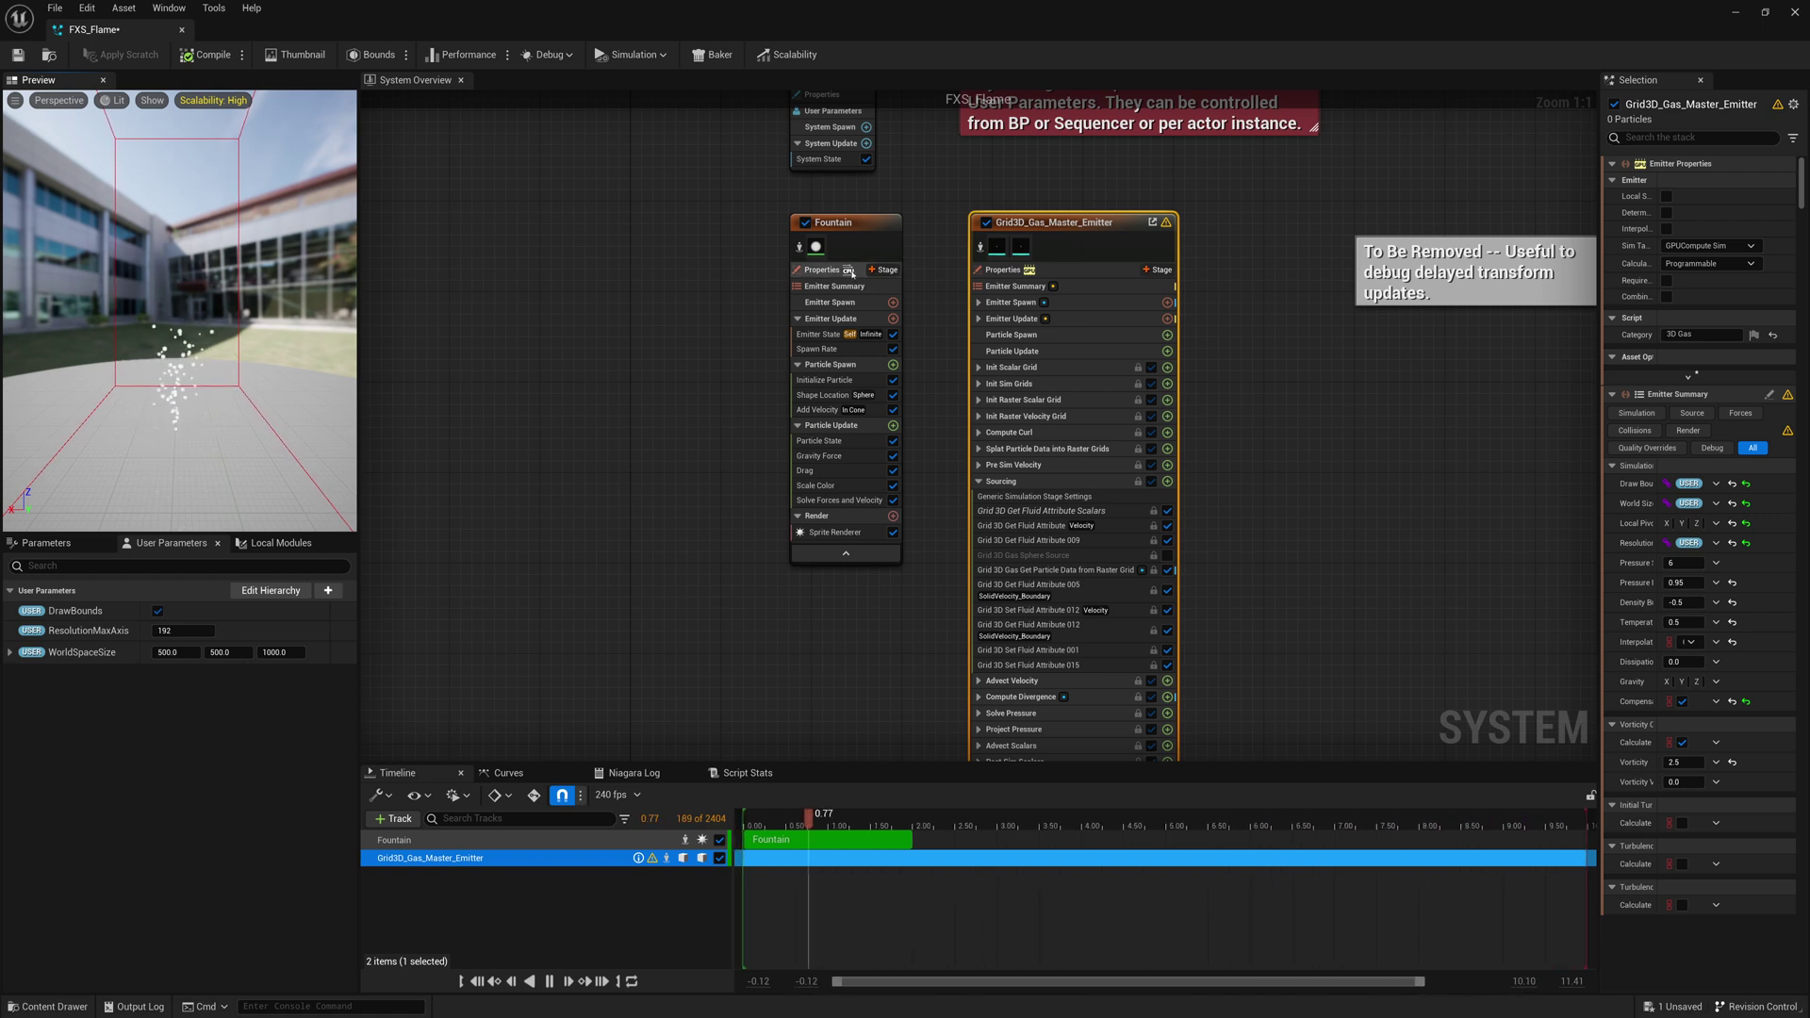
# Set the Fountain emitter's Sim Target to GPUCompute Sim in its properties.
pyautogui.click(832, 271)
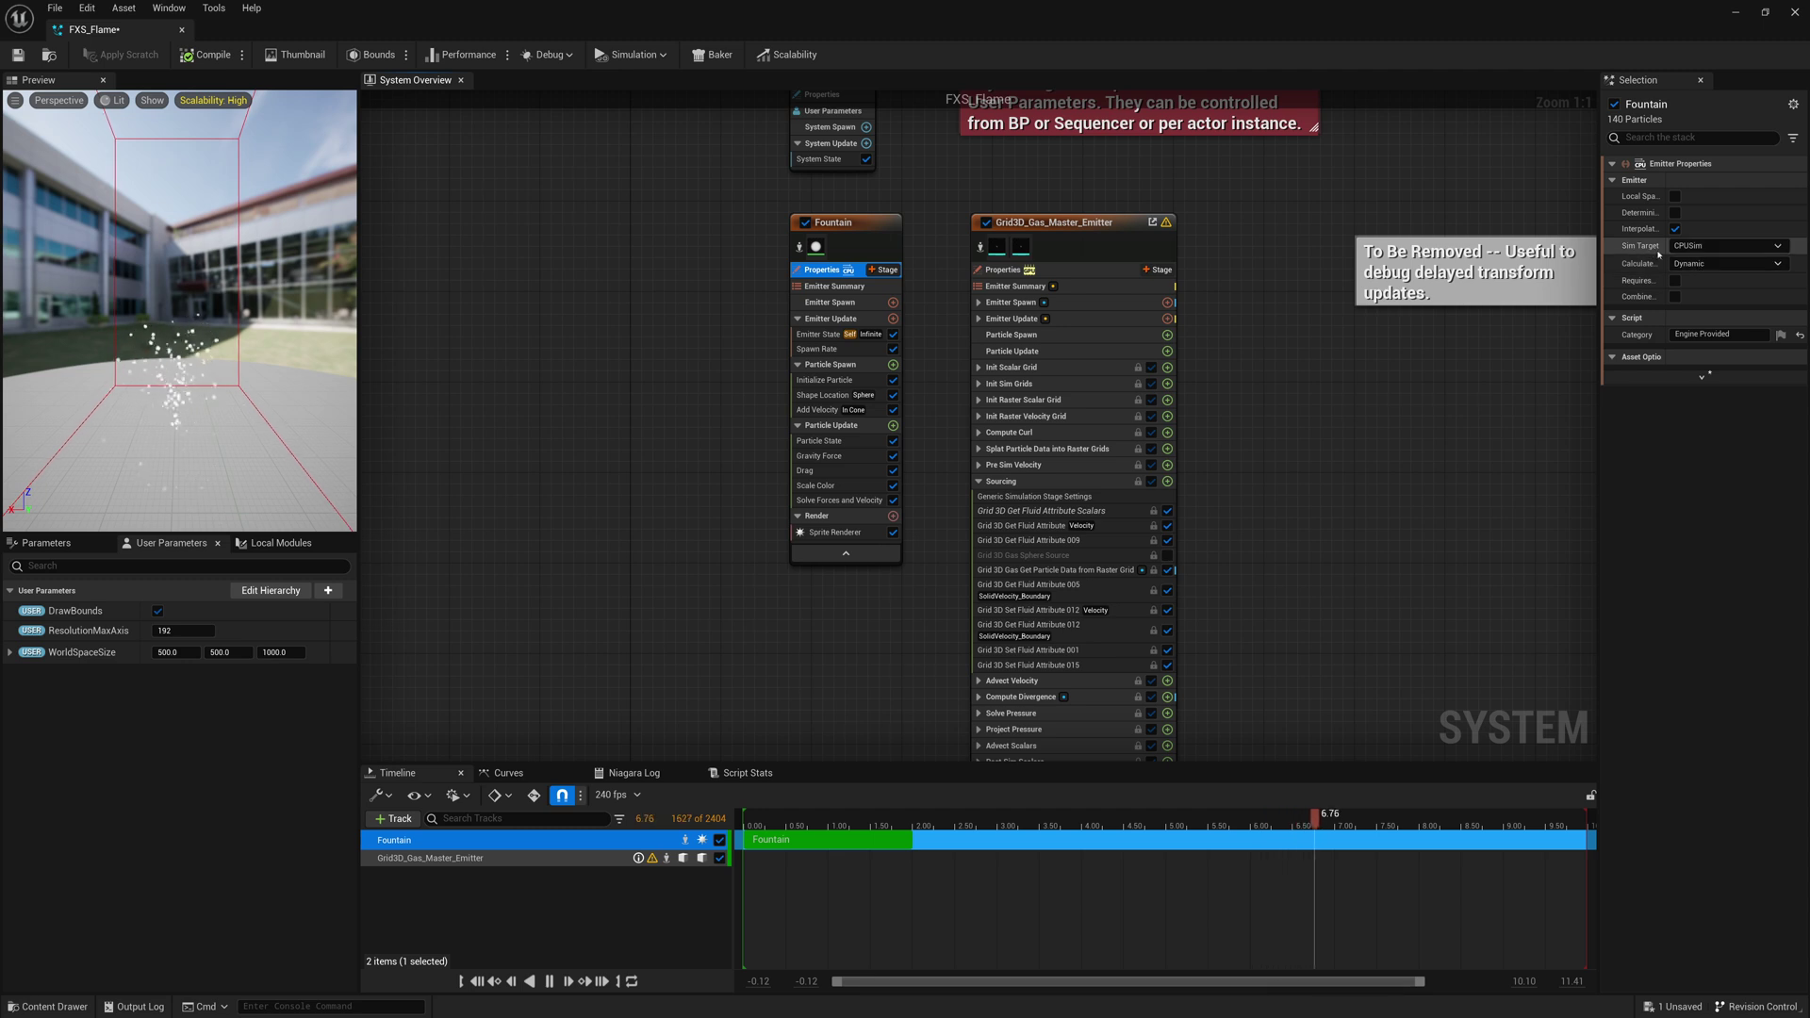
pyautogui.click(1672, 246)
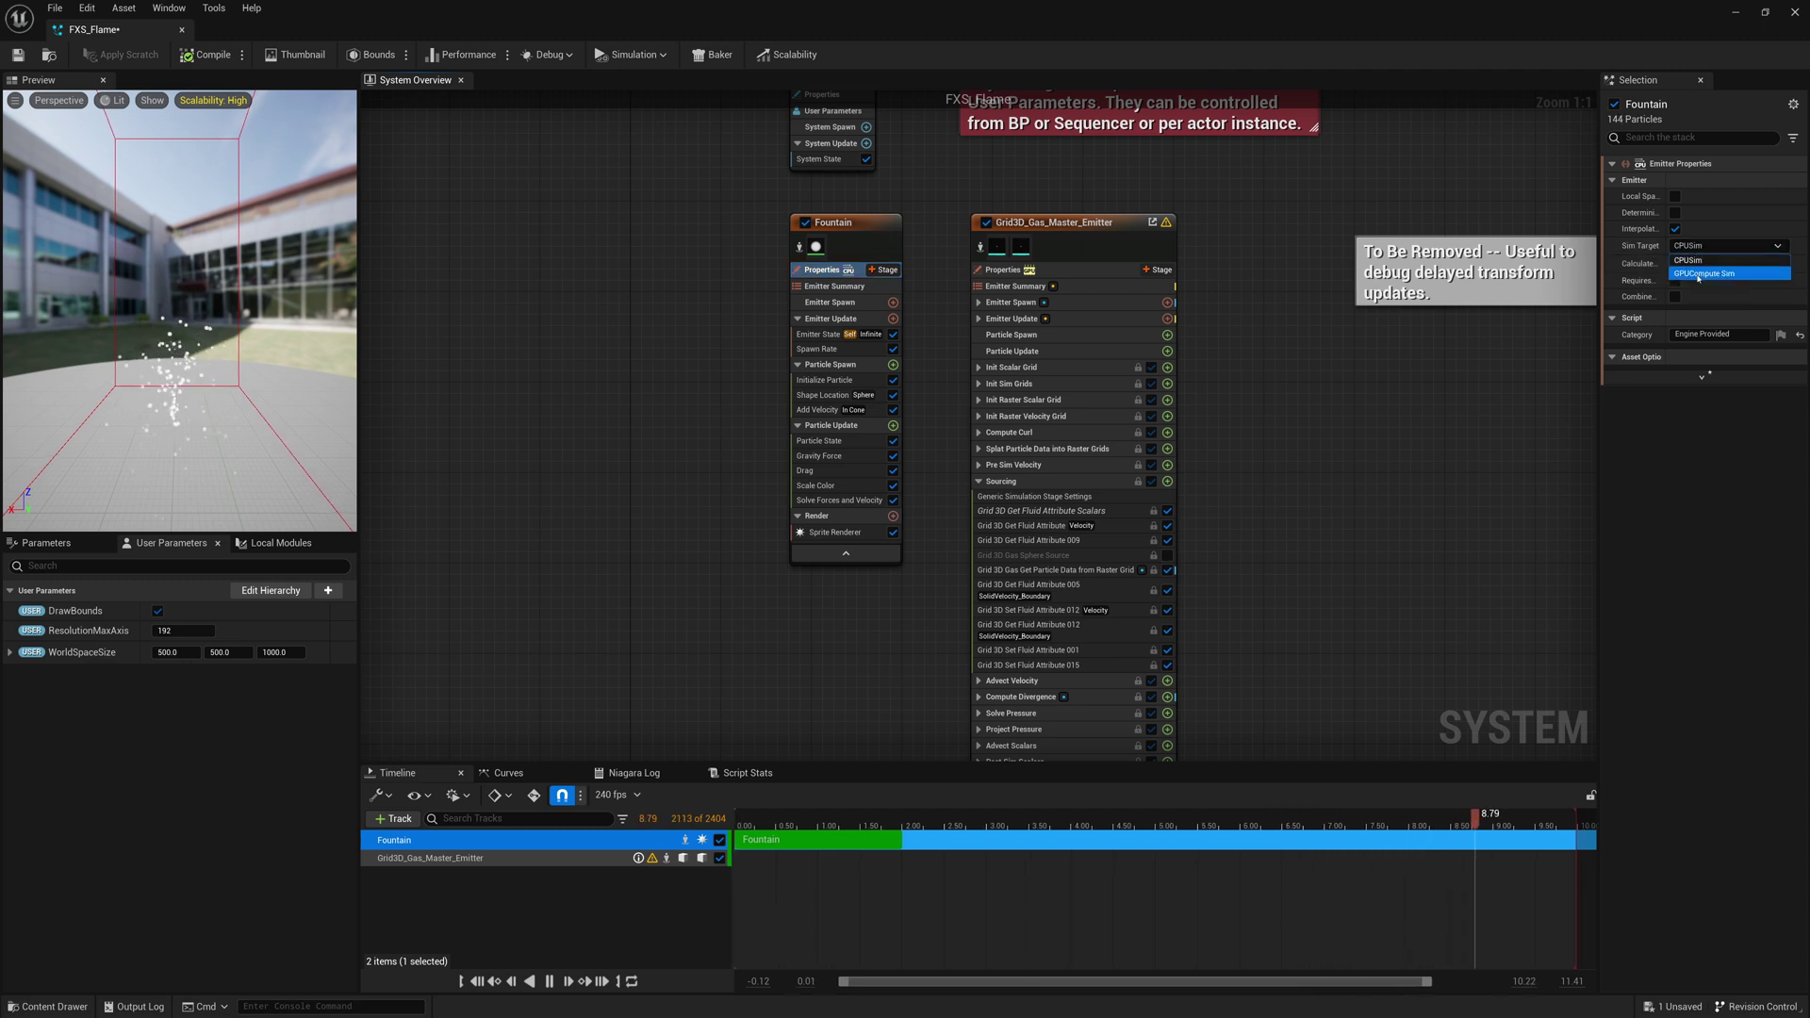
pyautogui.click(1698, 275)
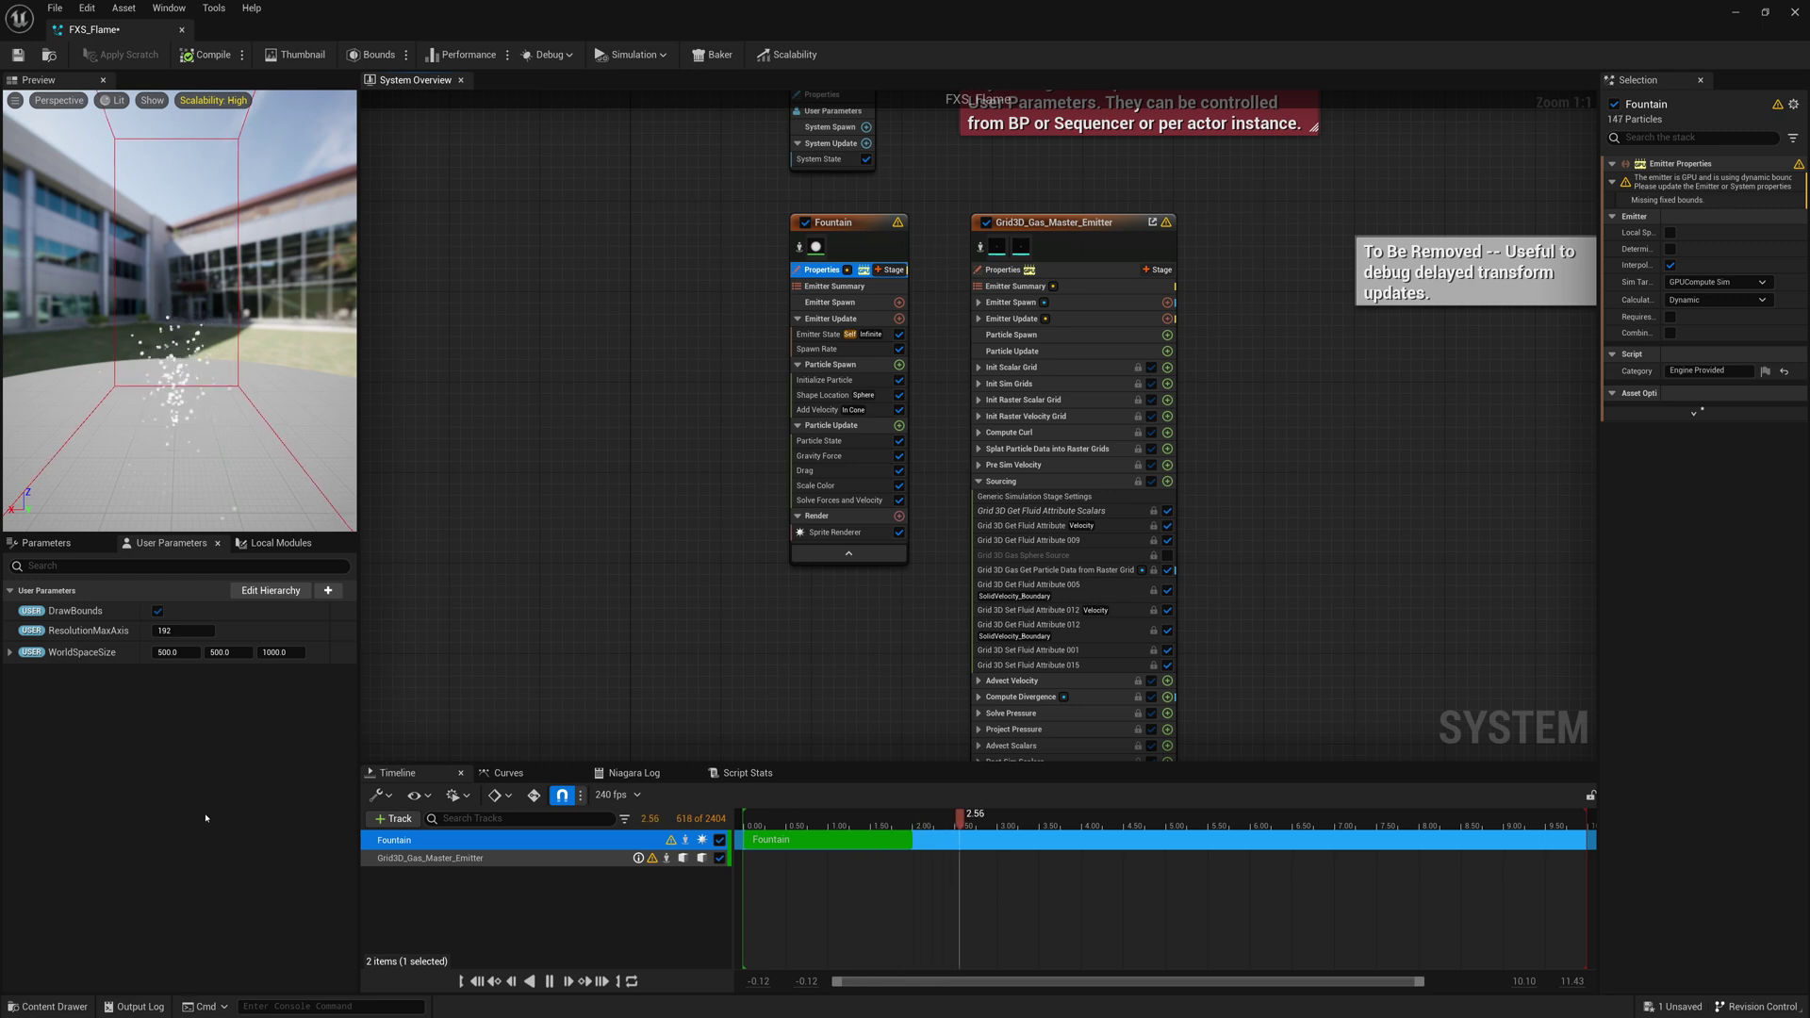
# Browse Particle Update modules (searched 'curl') and widen the settings panel.
pyautogui.click(899, 426)
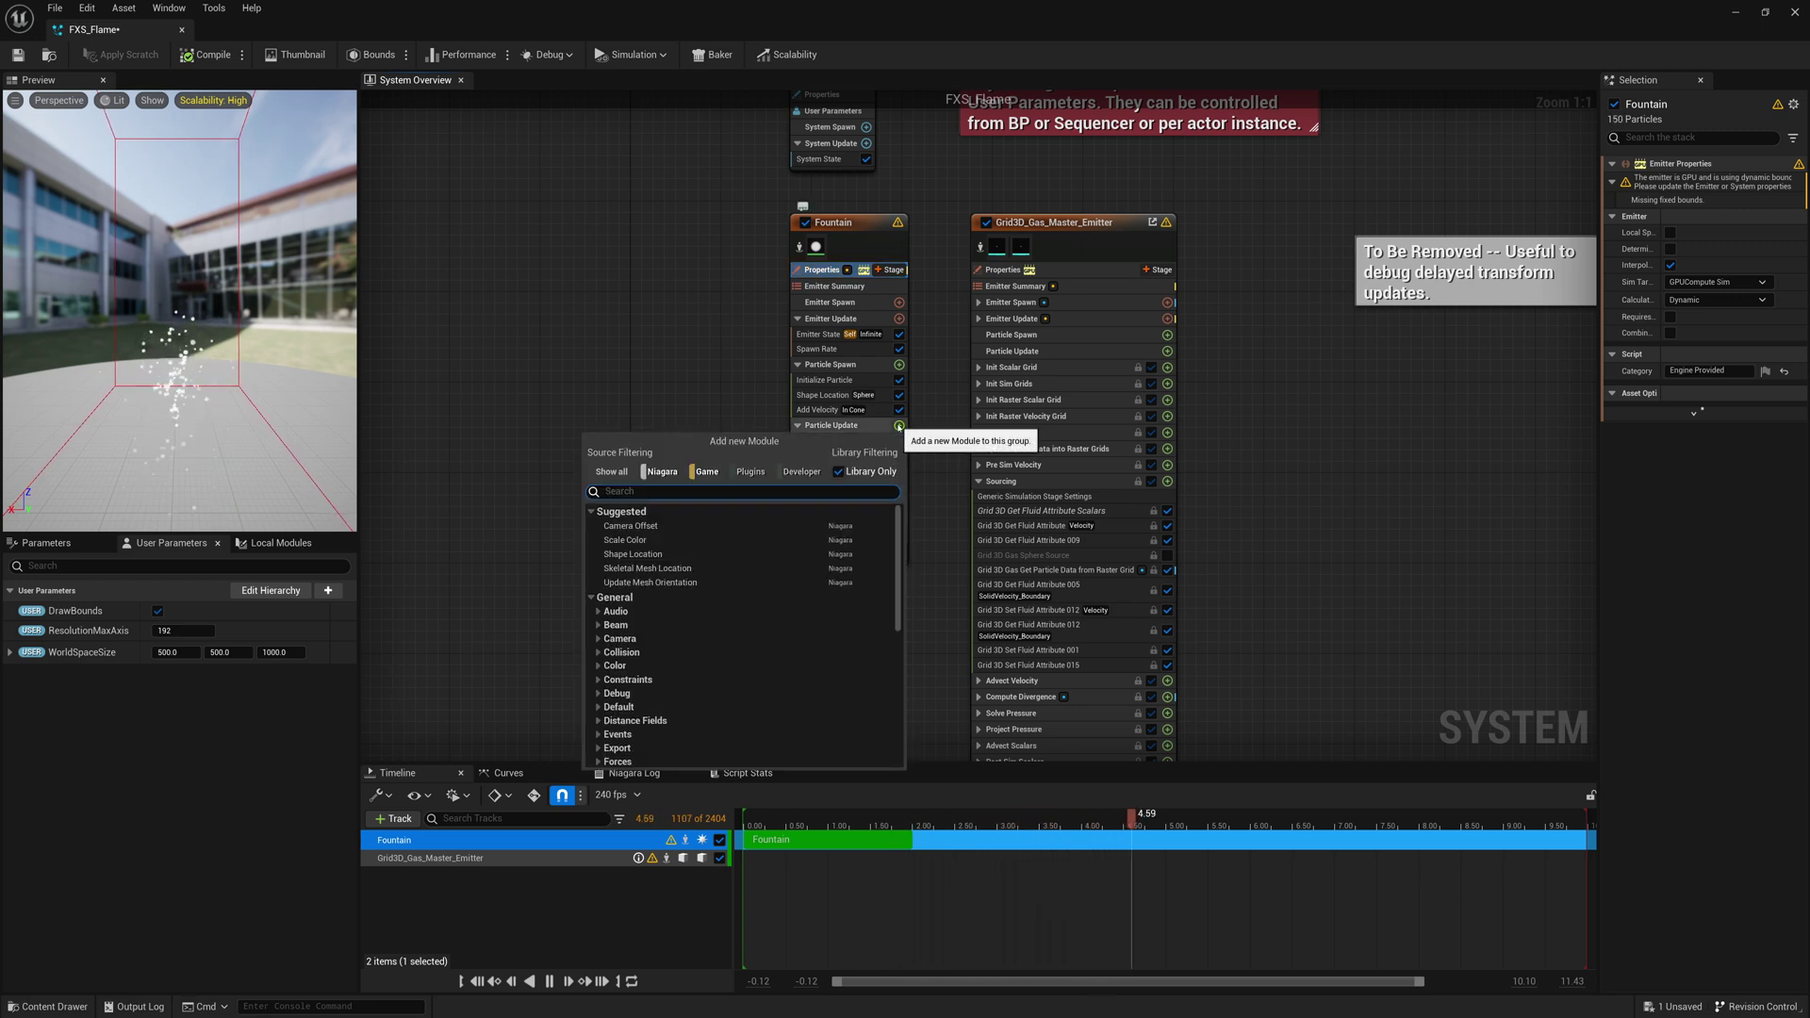
pyautogui.write('curl')
pyautogui.press('Escape')
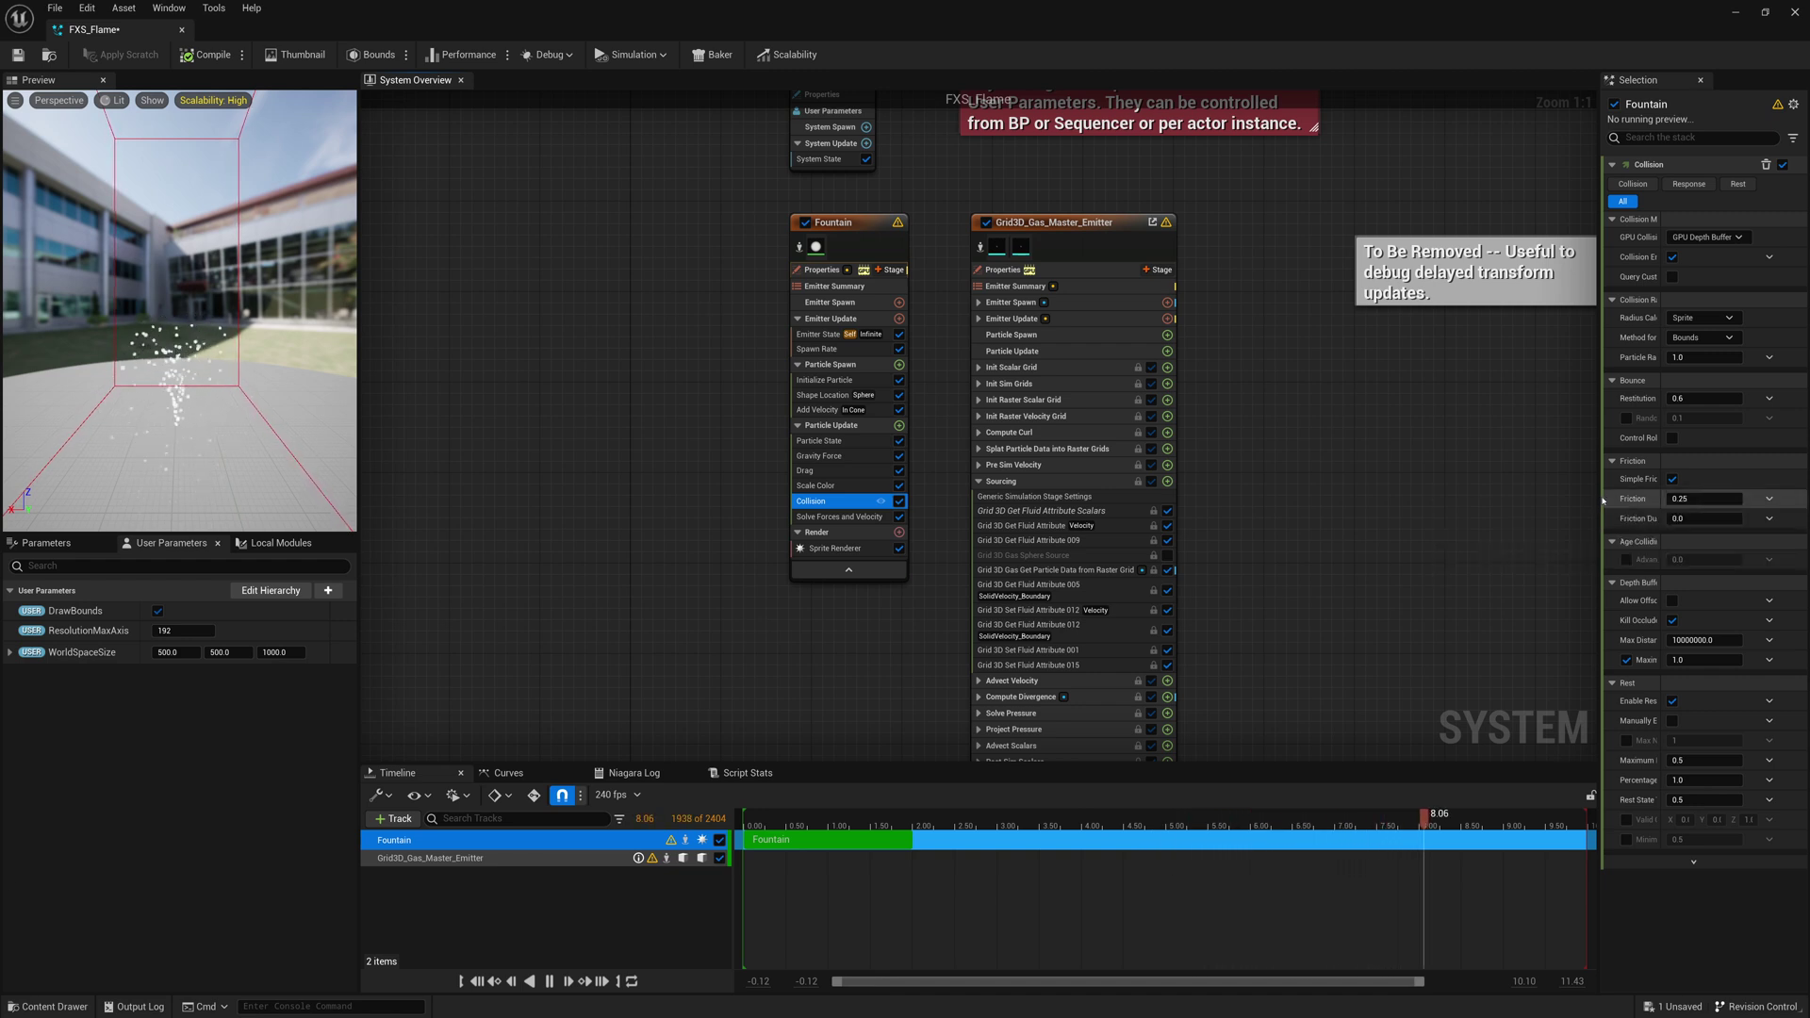
pyautogui.moveTo(1597, 501); pyautogui.dragTo(1311, 396)
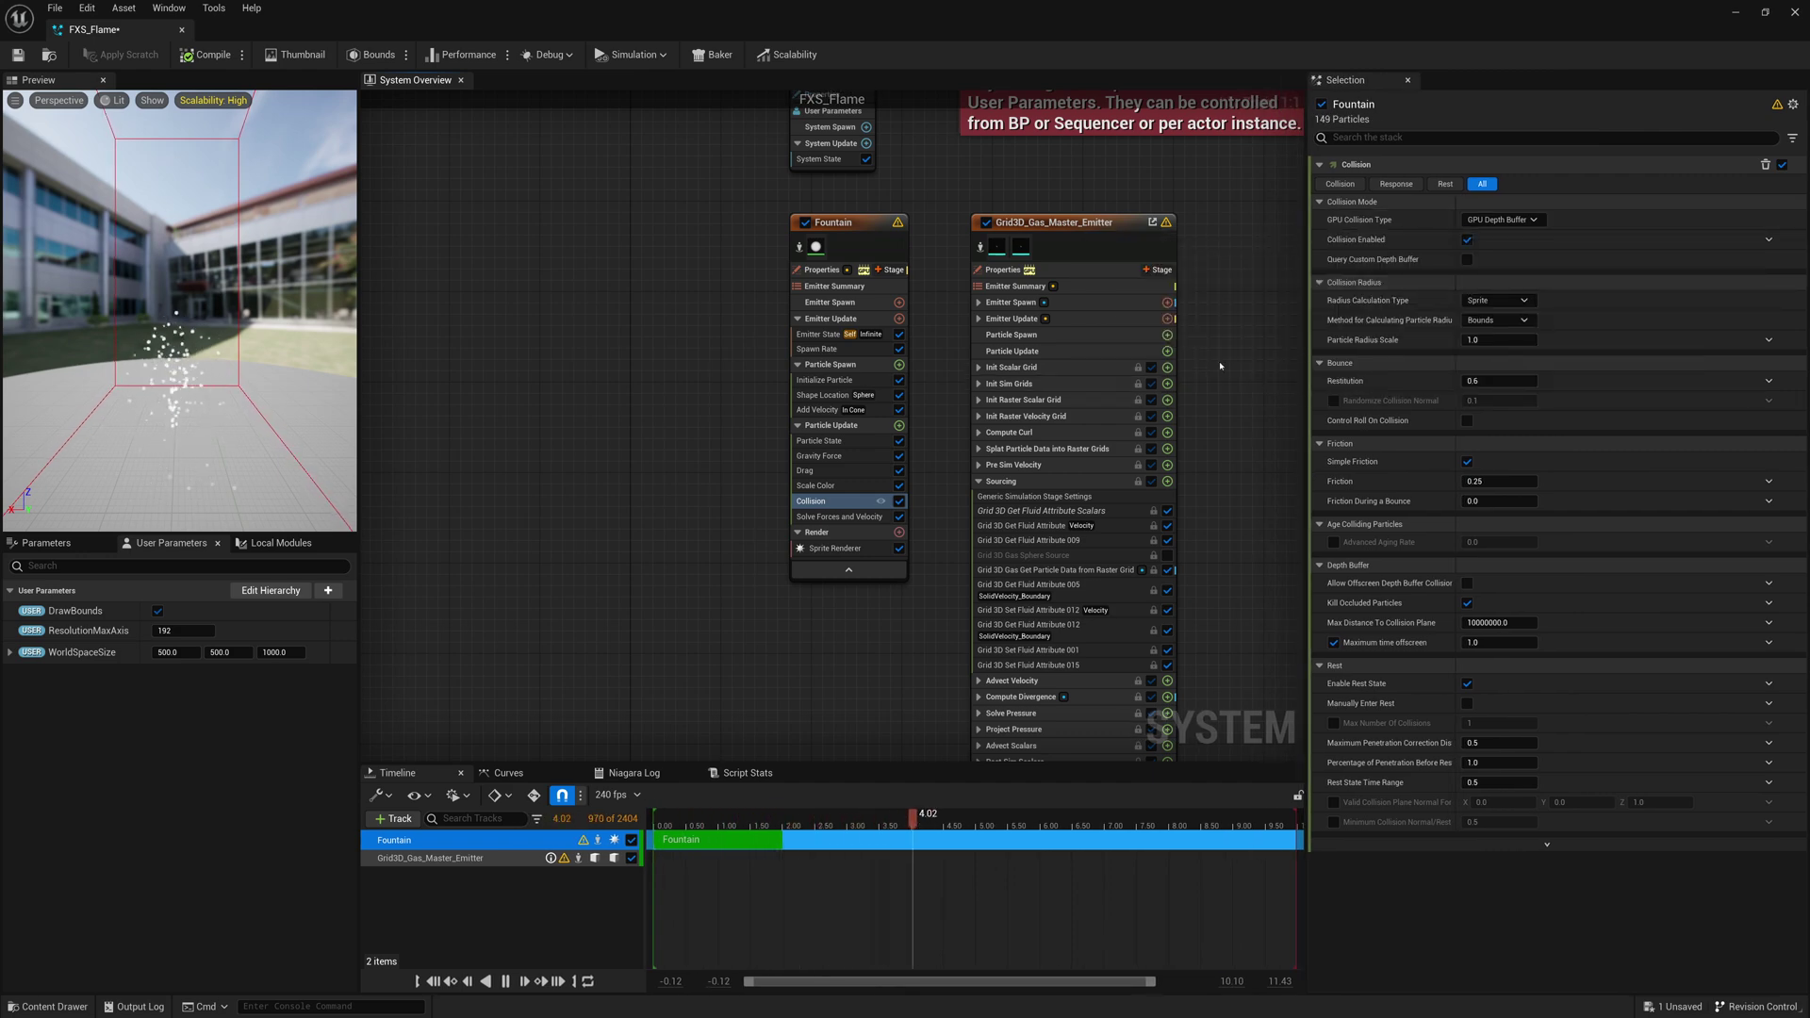
# Set Collision to GPU Distance Fields with Restitution 0, then compile and save.
pyautogui.click(1501, 219)
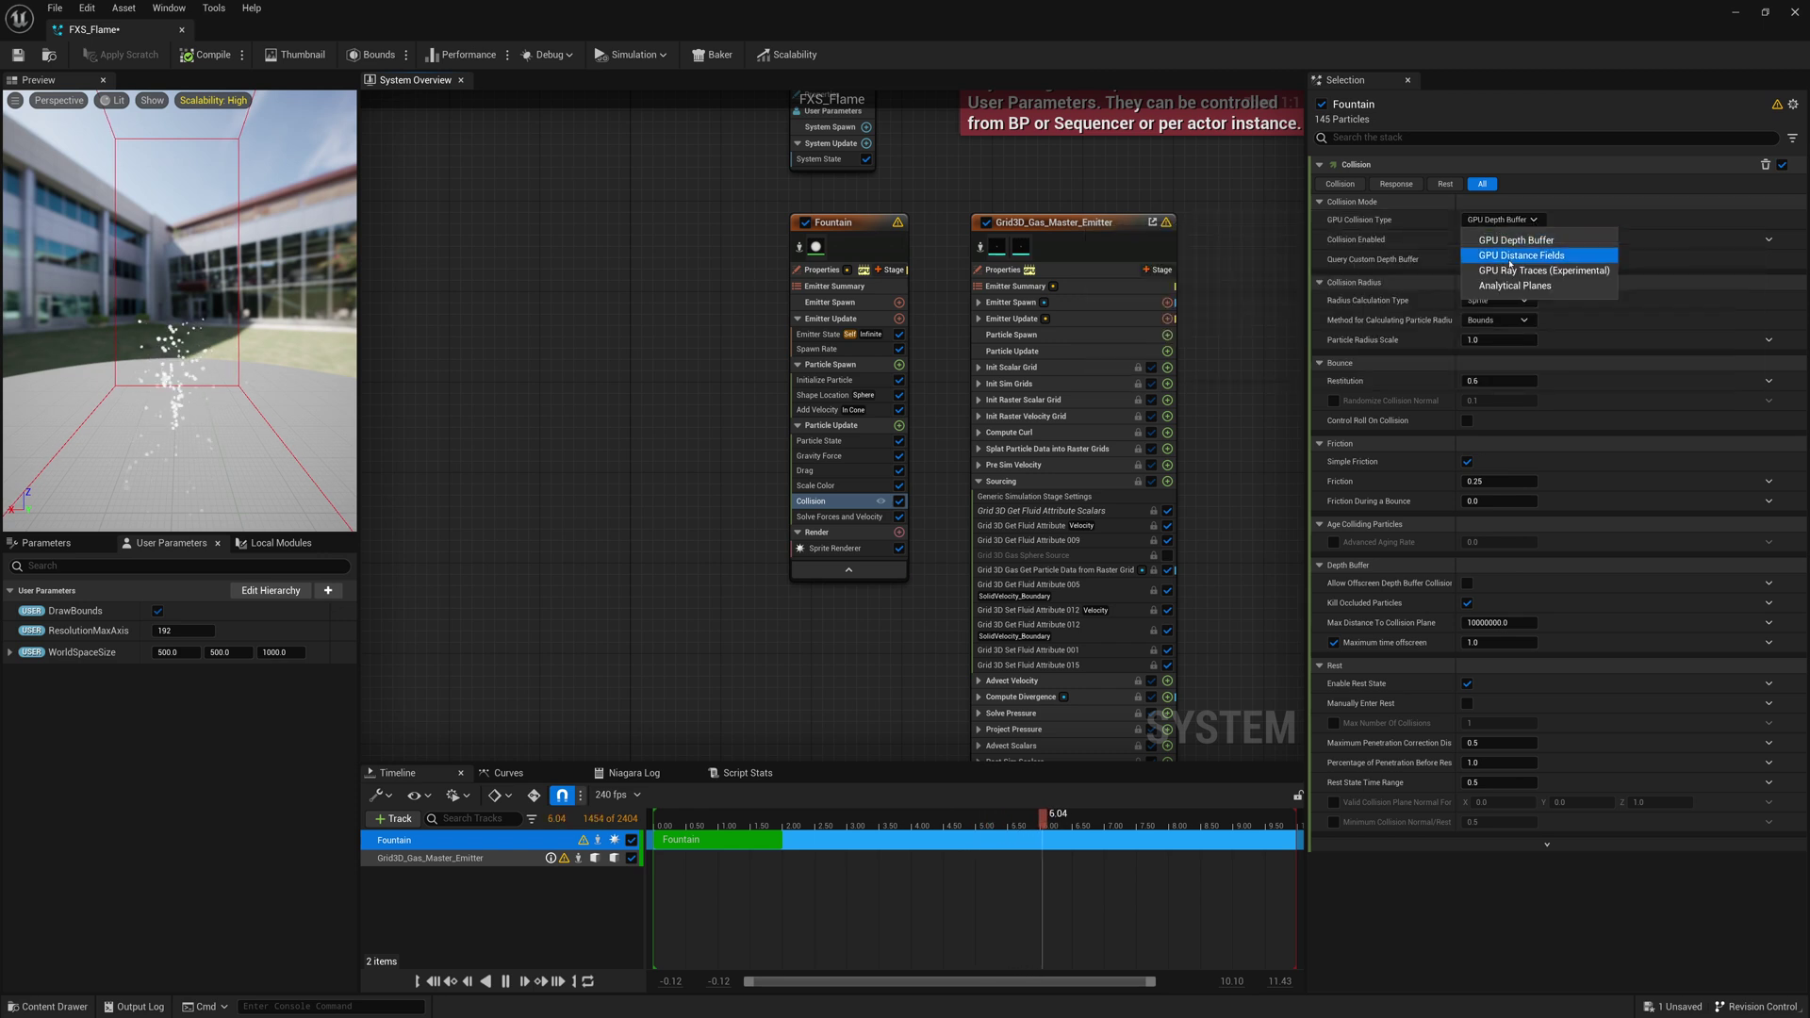
pyautogui.click(1510, 259)
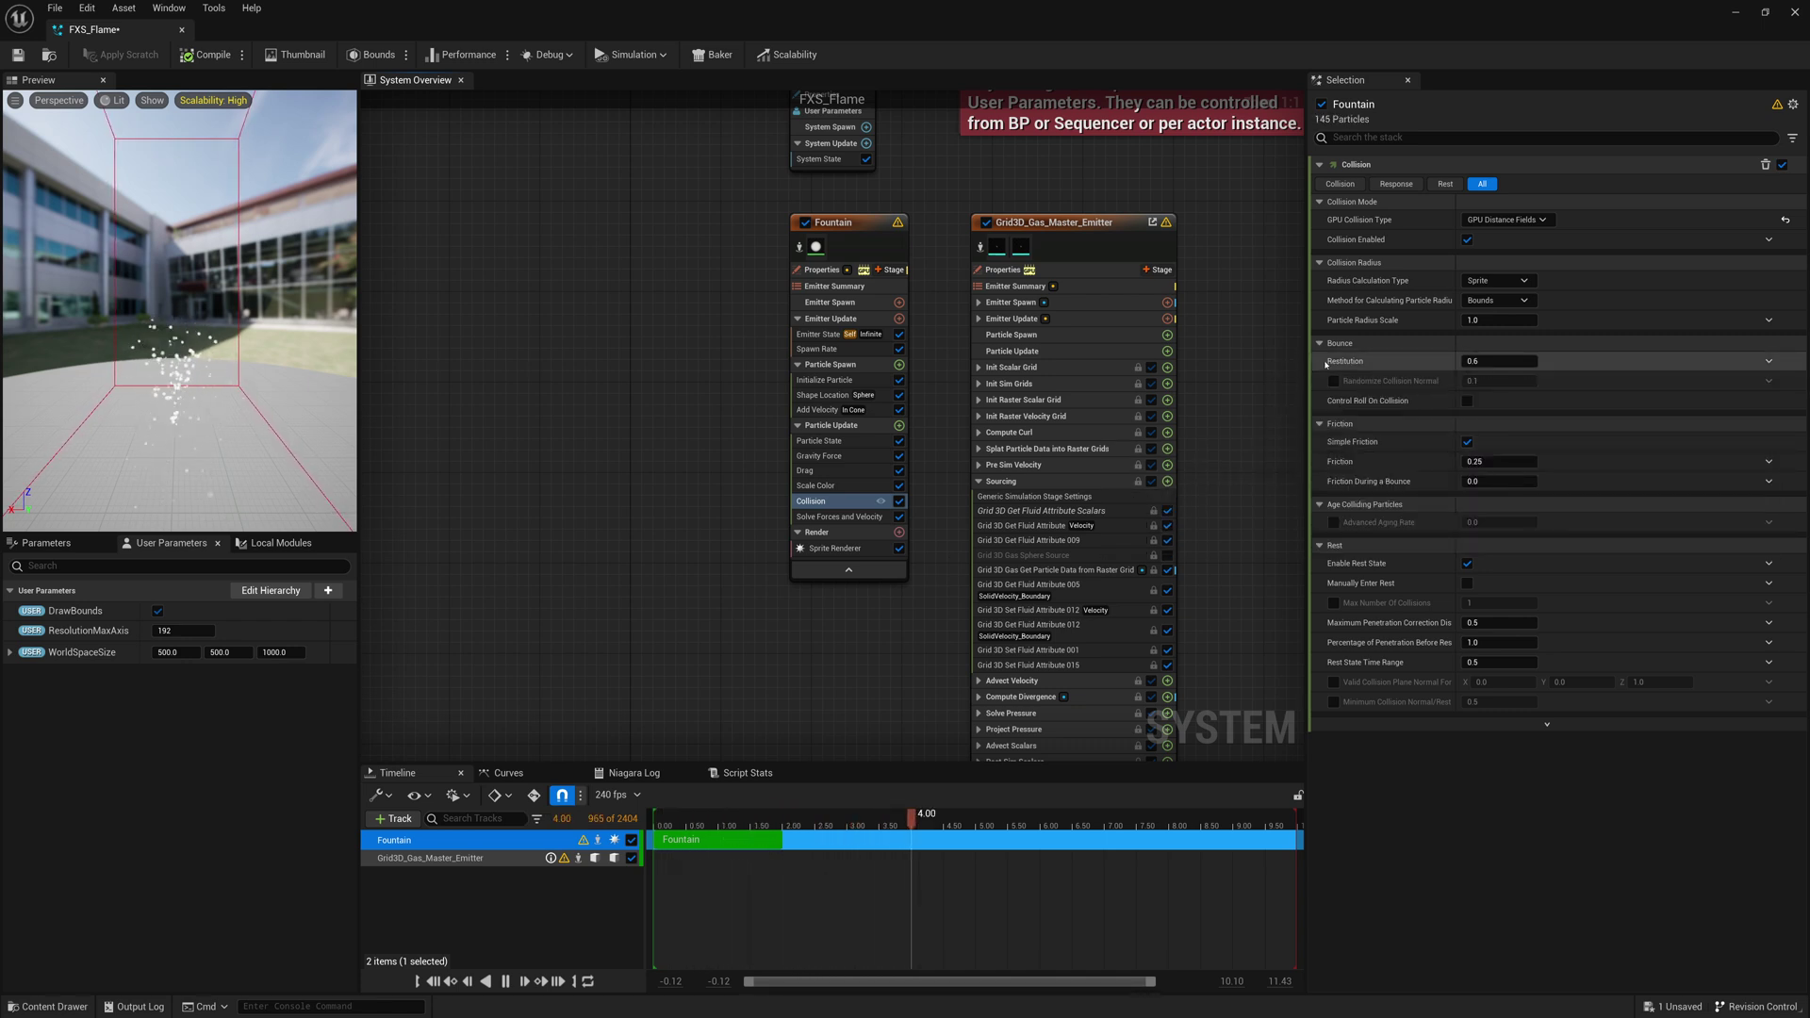
pyautogui.click(1472, 362)
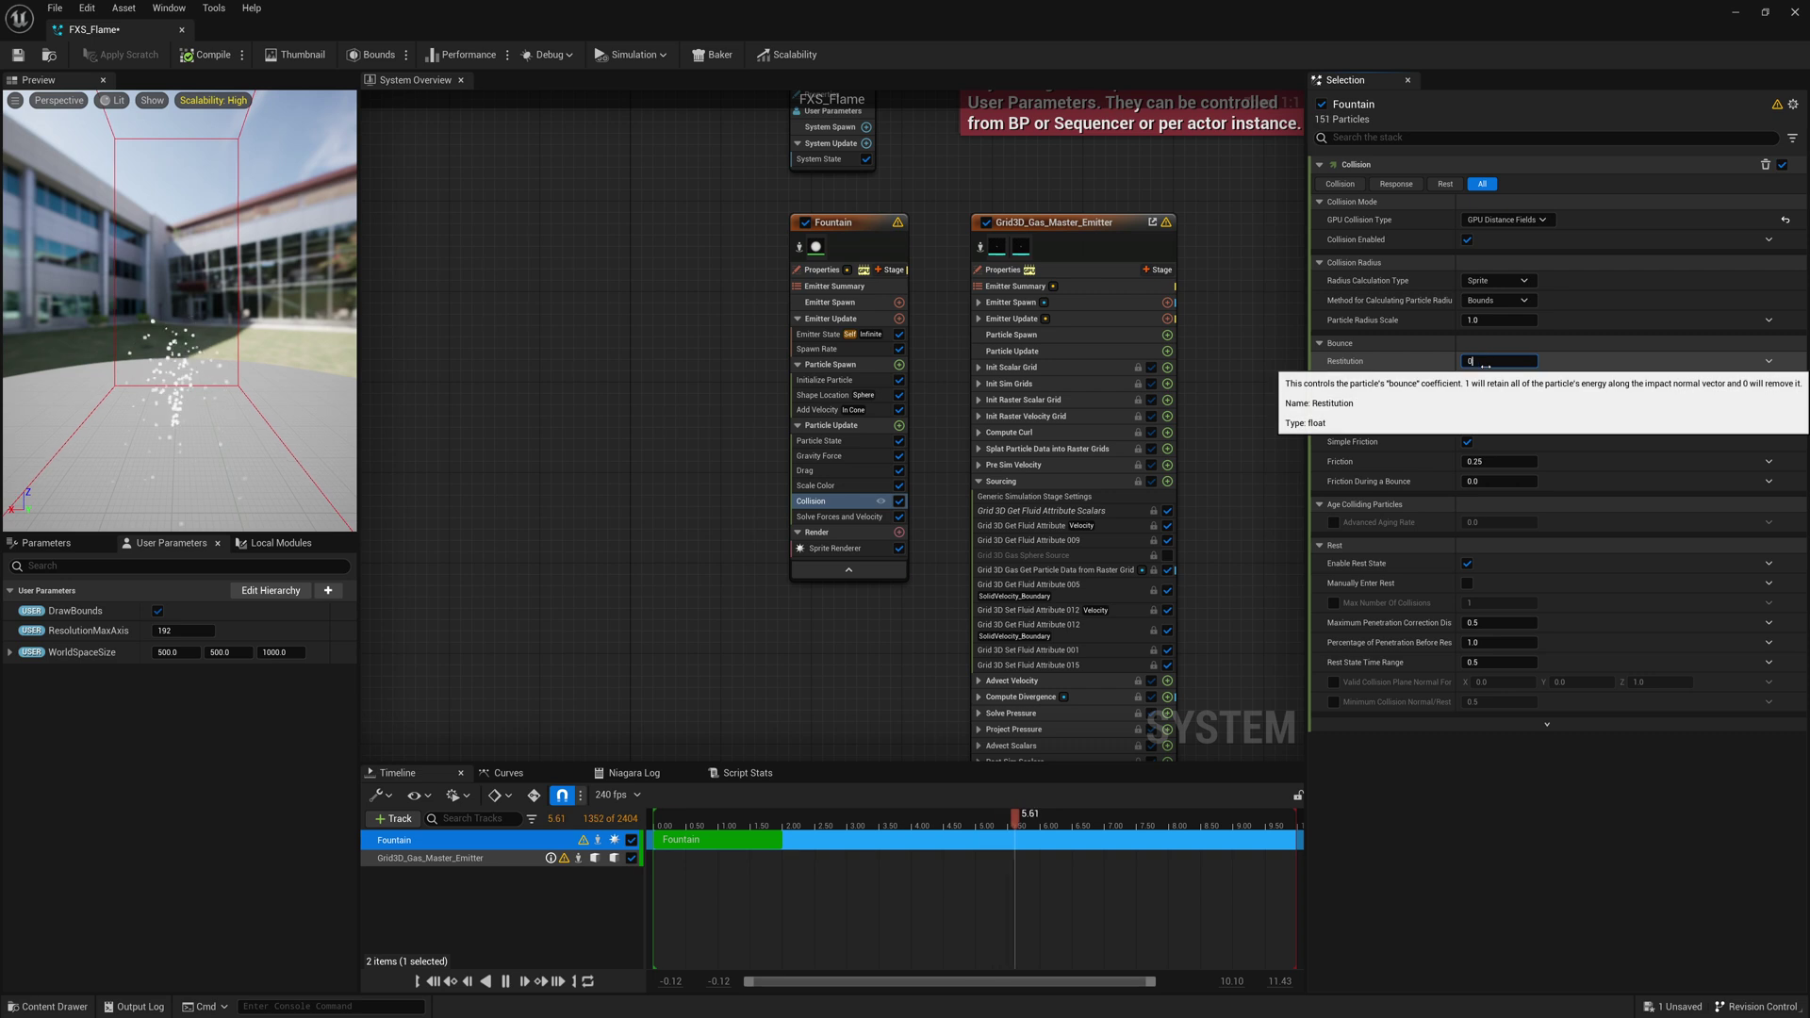
pyautogui.write('0')
pyautogui.press('Return')
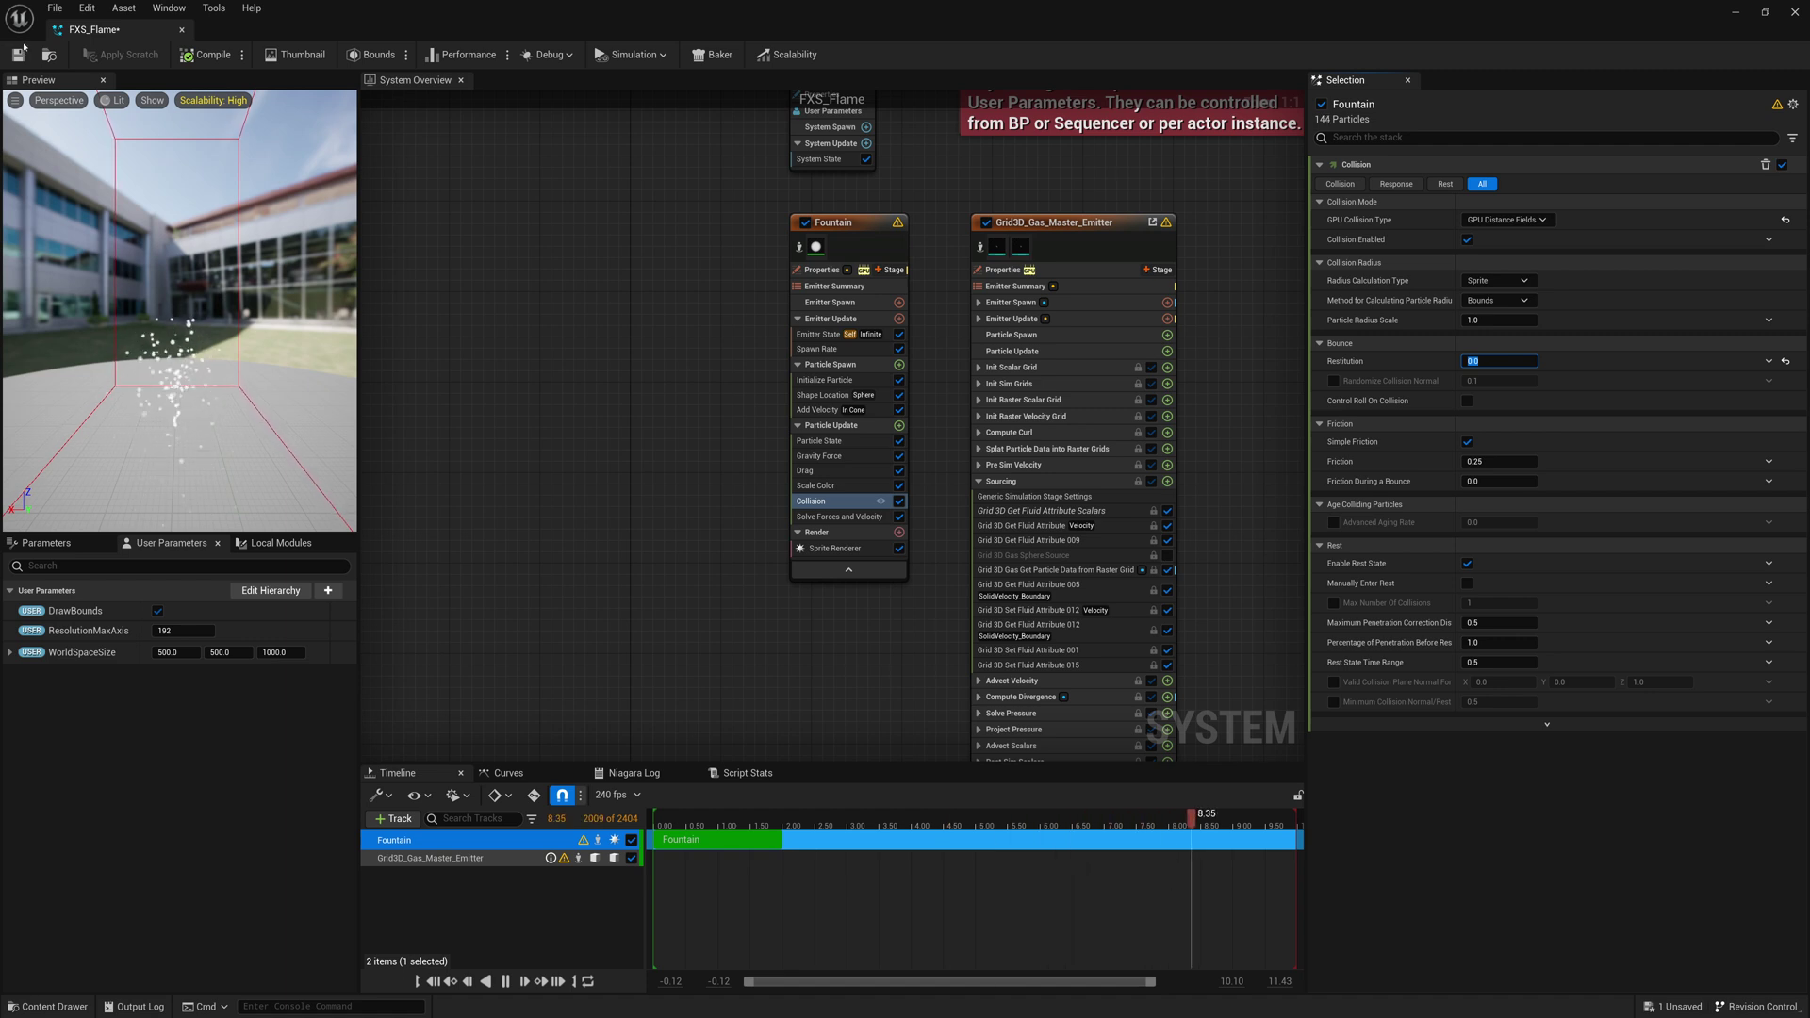
pyautogui.hotkey('ctrl', 's')
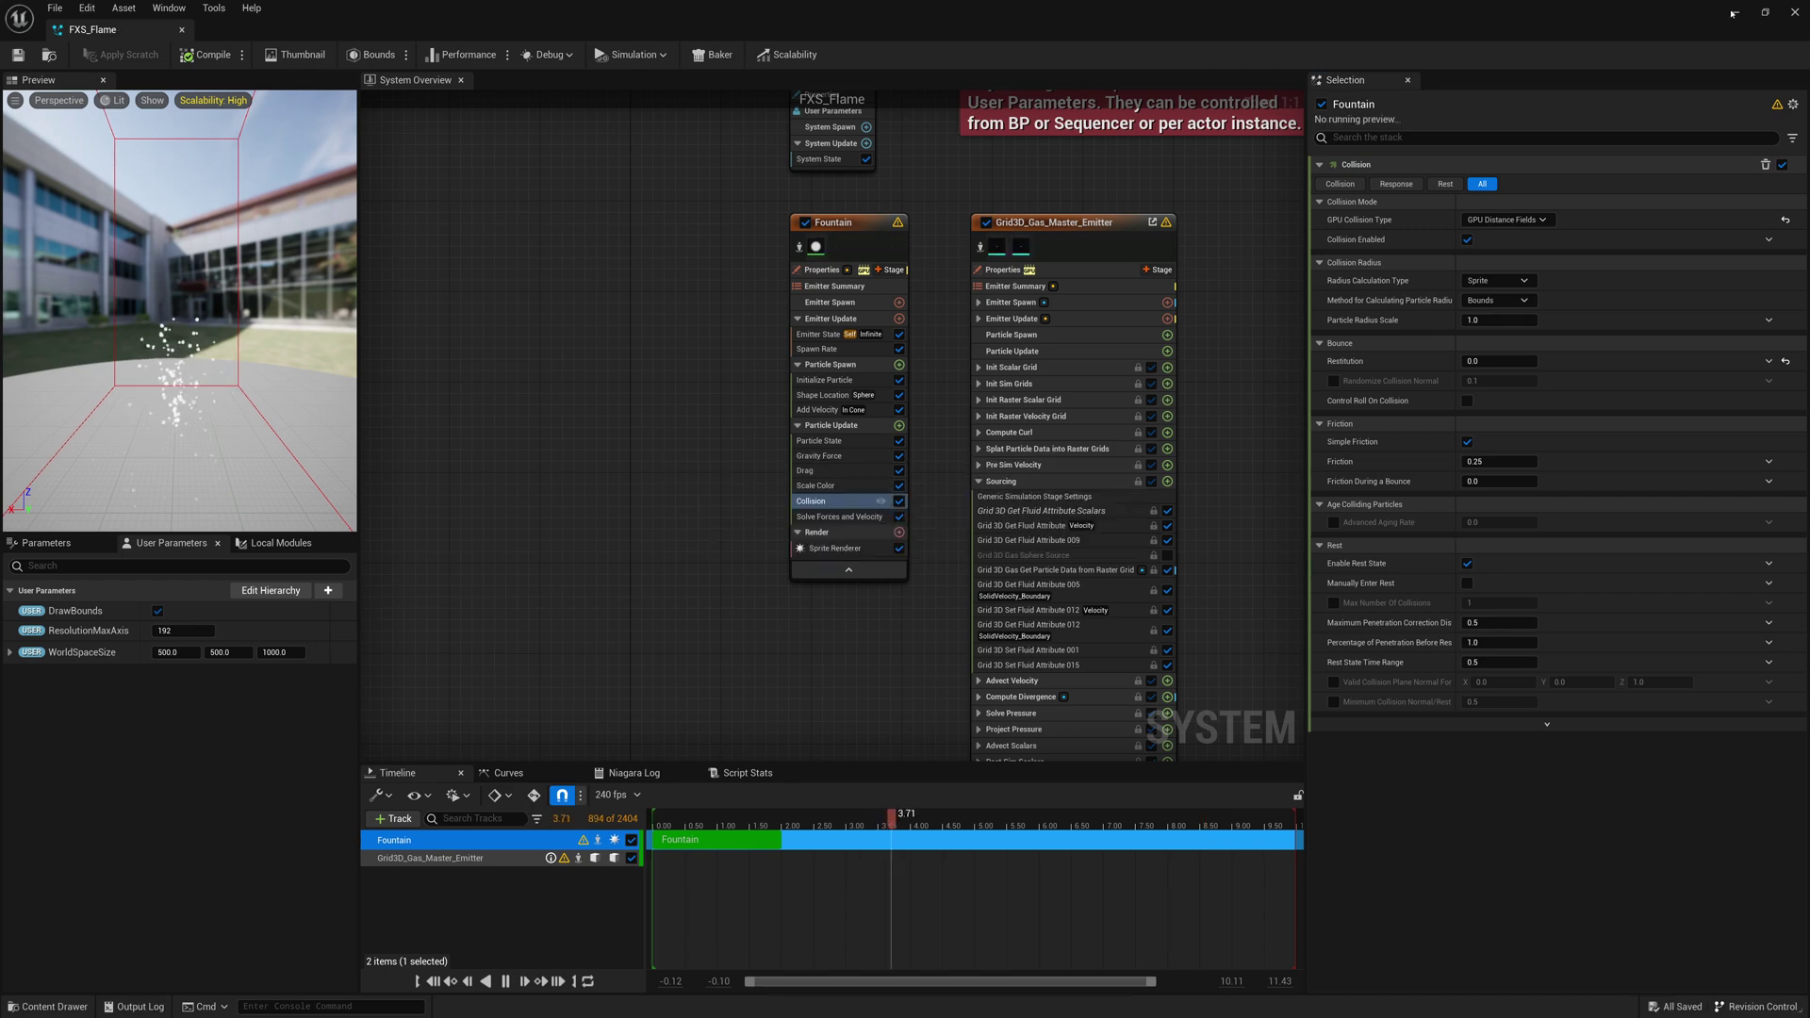
# Place a Sphere and the FXS_Flame system into the level.
pyautogui.click(1735, 13)
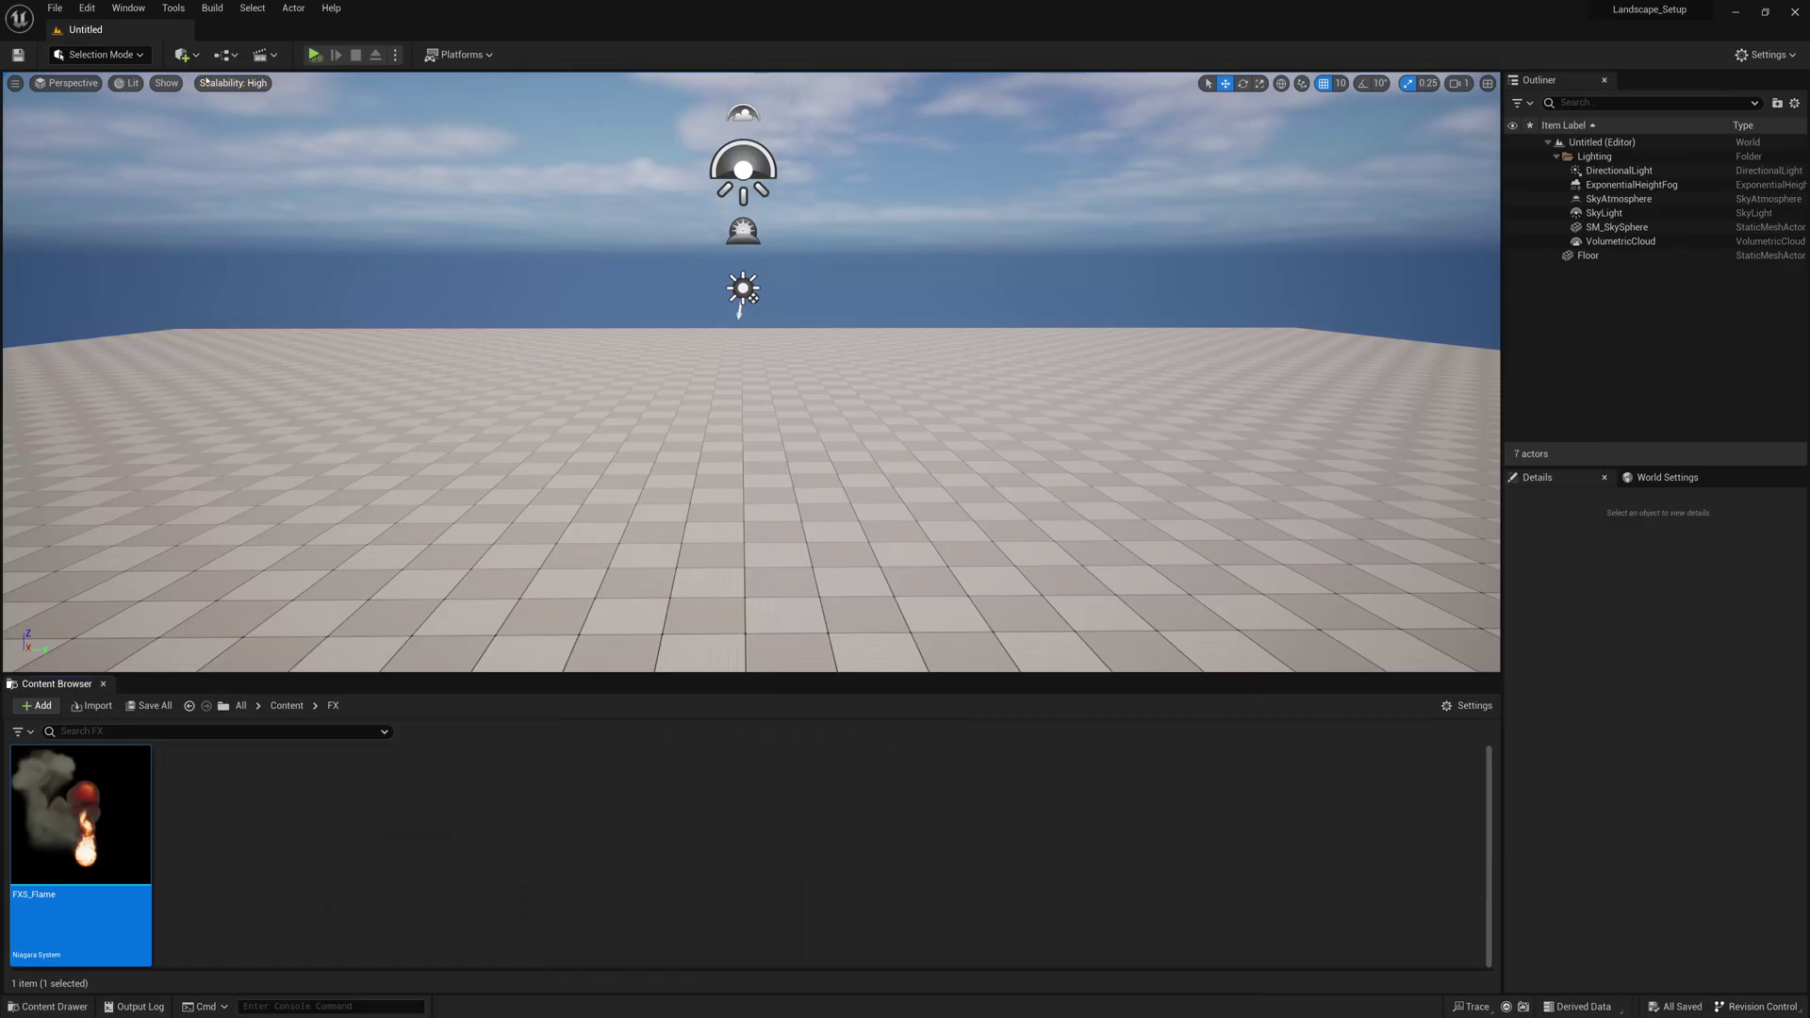
pyautogui.click(185, 55)
pyautogui.moveTo(246, 219)
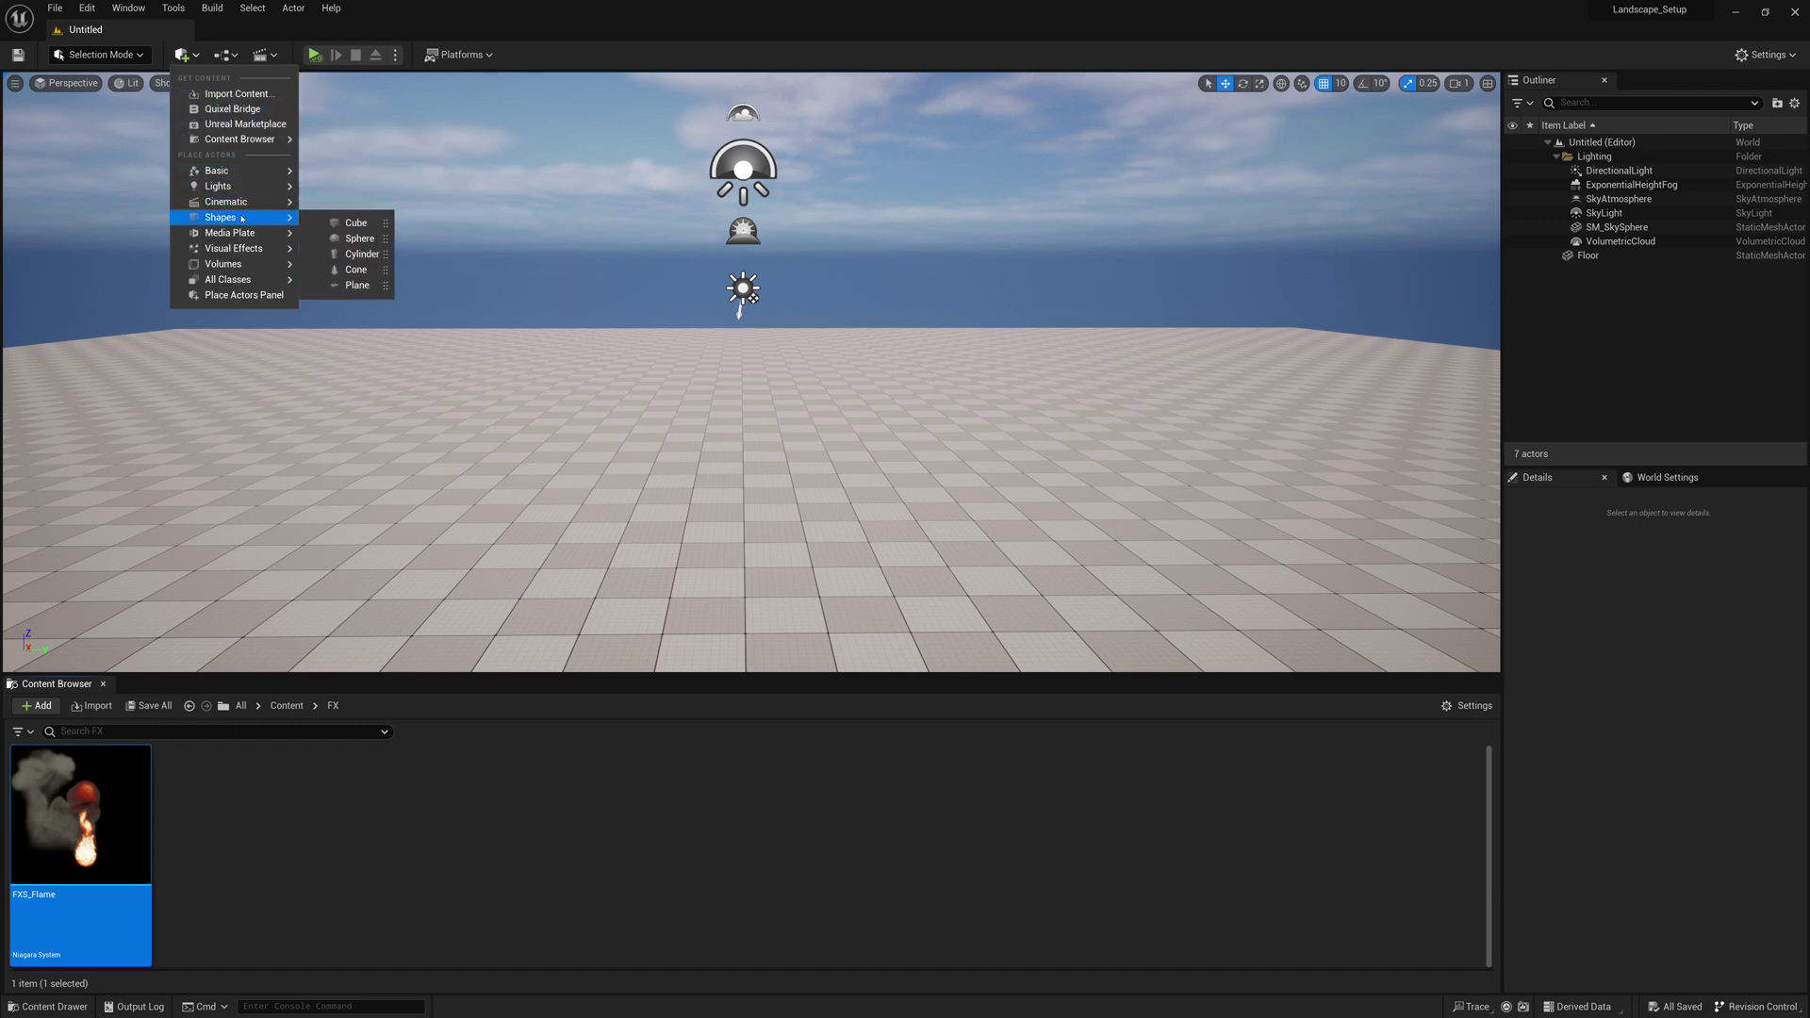
pyautogui.click(358, 239)
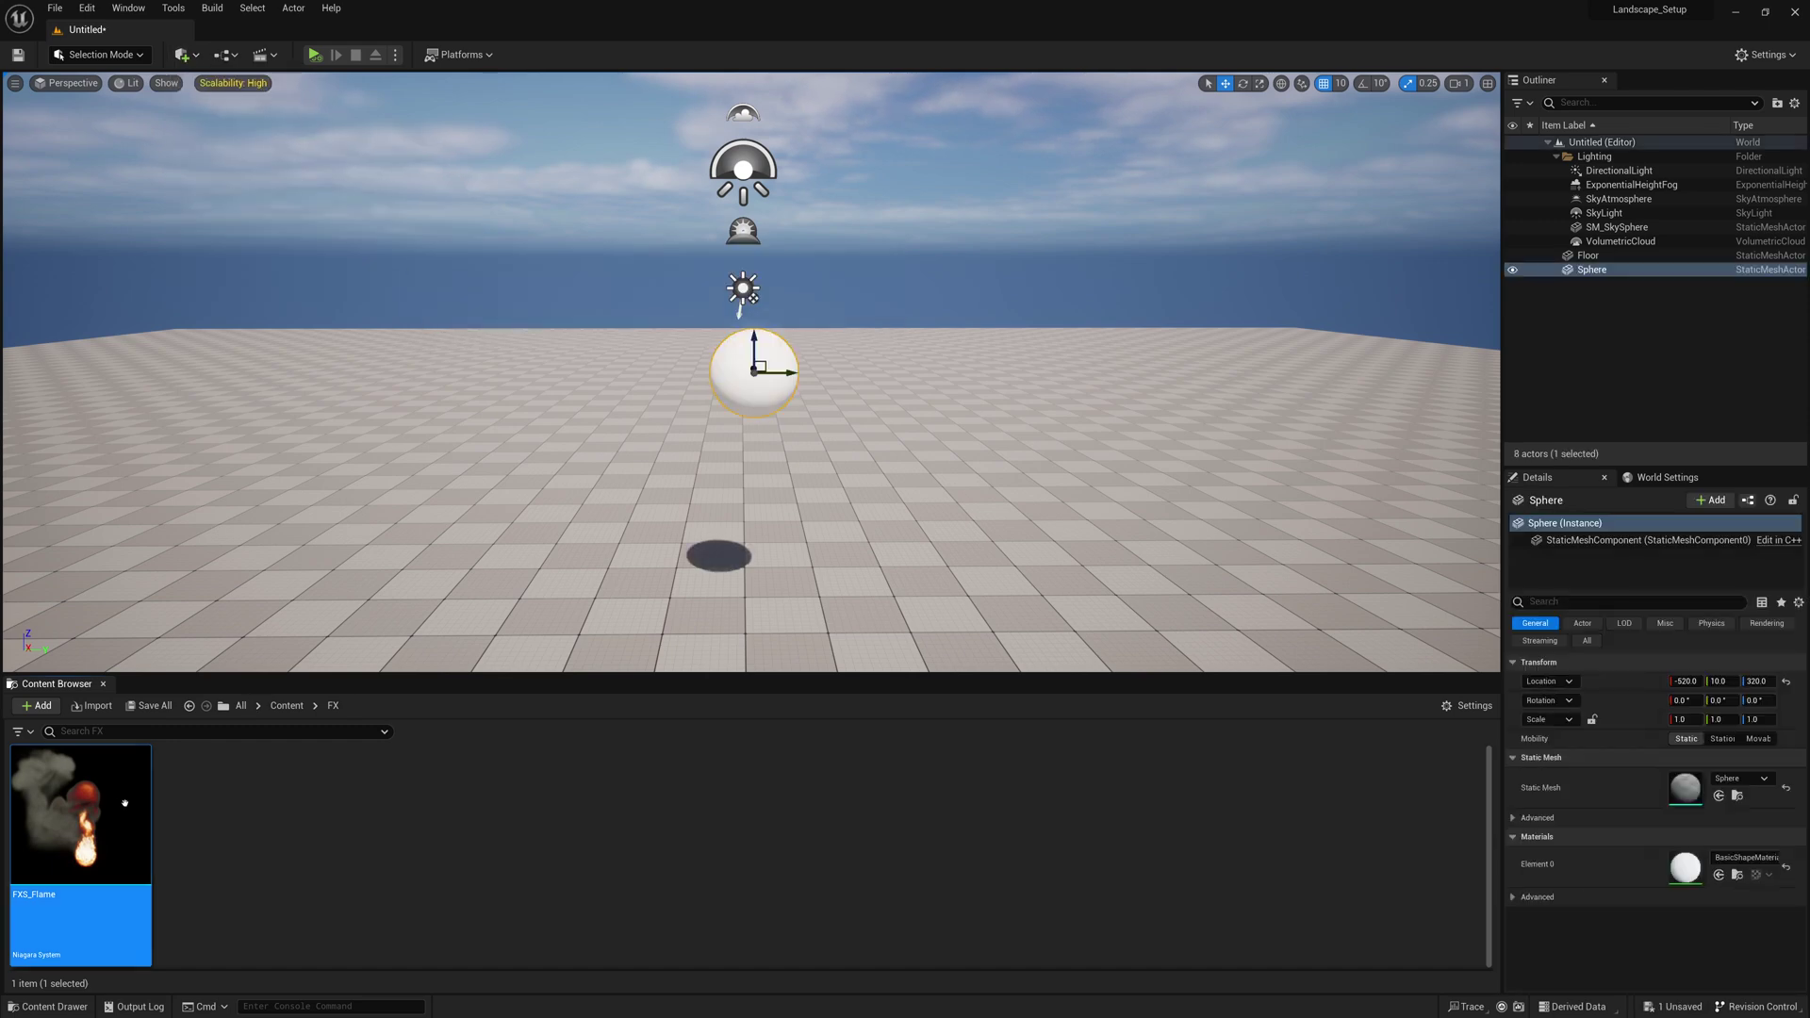
pyautogui.moveTo(80, 820); pyautogui.dragTo(623, 415)
# Position the sphere at -110, -140, 240 among the particles and reopen FXS_Flame.
pyautogui.press('e')
pyautogui.click(711, 363)
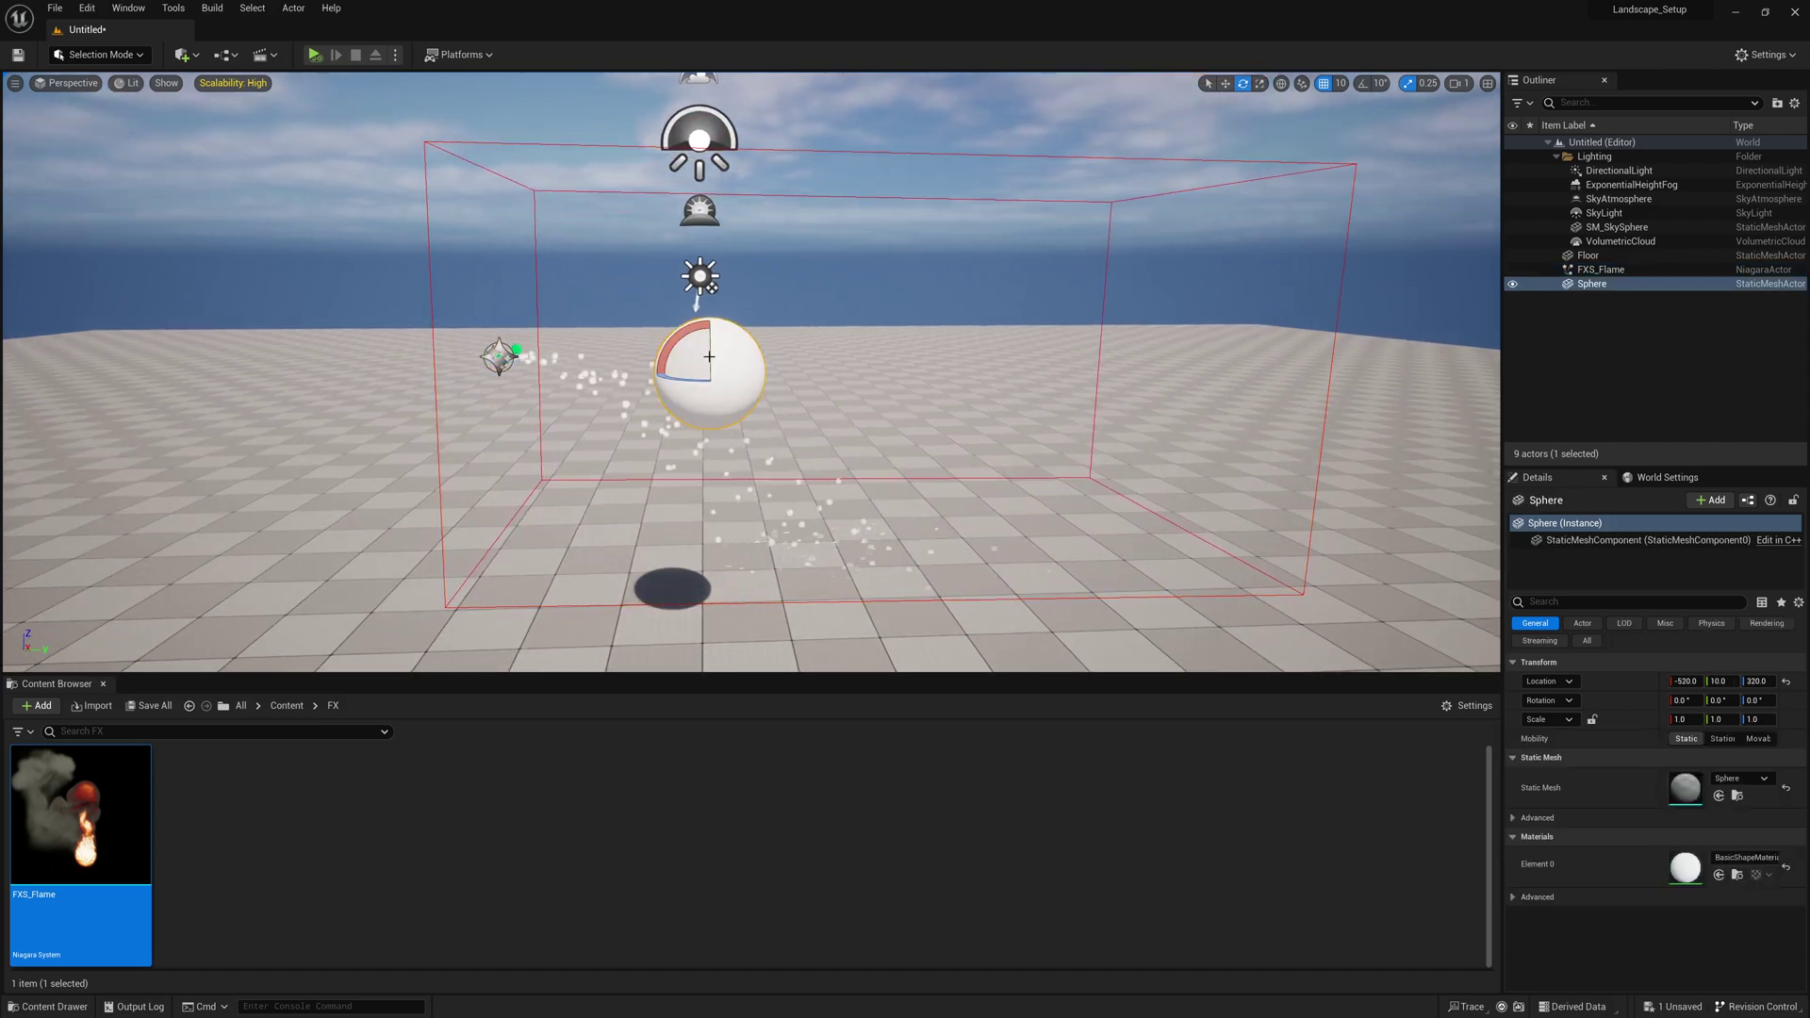
pyautogui.press('f')
pyautogui.scroll(-5, 629, 396)
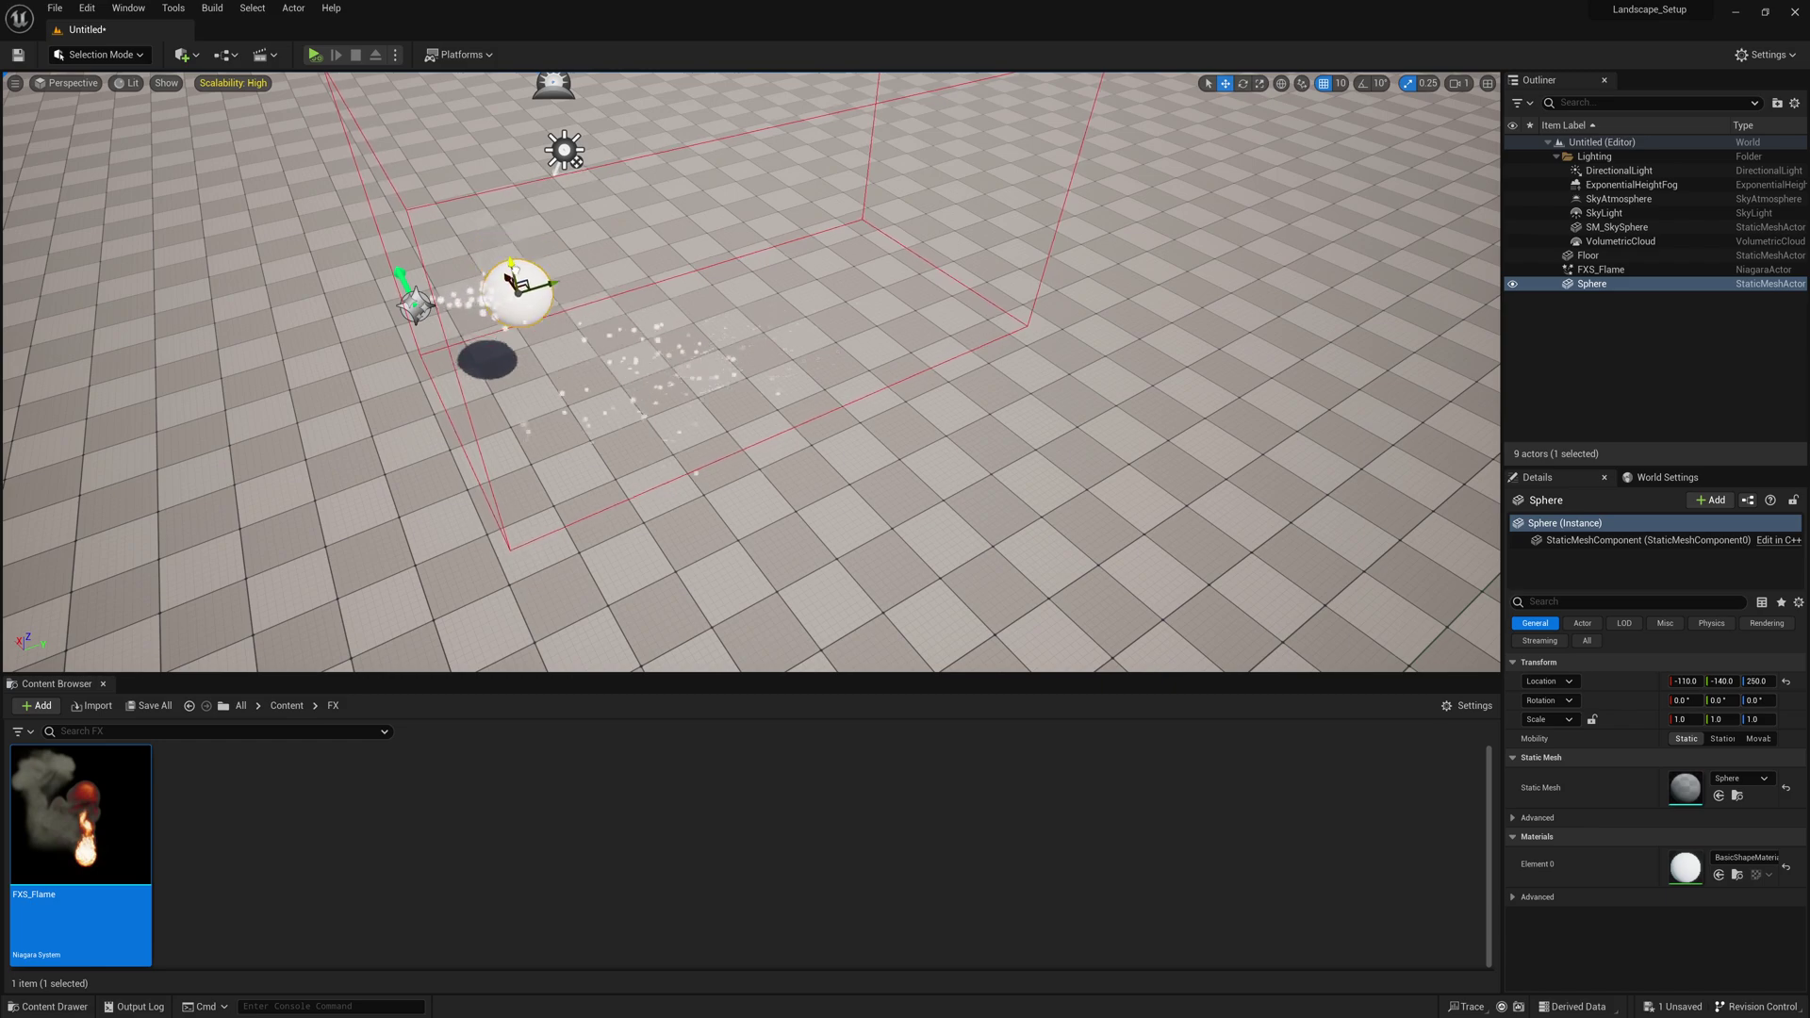
pyautogui.keyDown('alt'); pyautogui.moveTo(515, 276); pyautogui.dragTo(512, 382); pyautogui.keyUp('alt')
pyautogui.scroll(8, 512, 382)
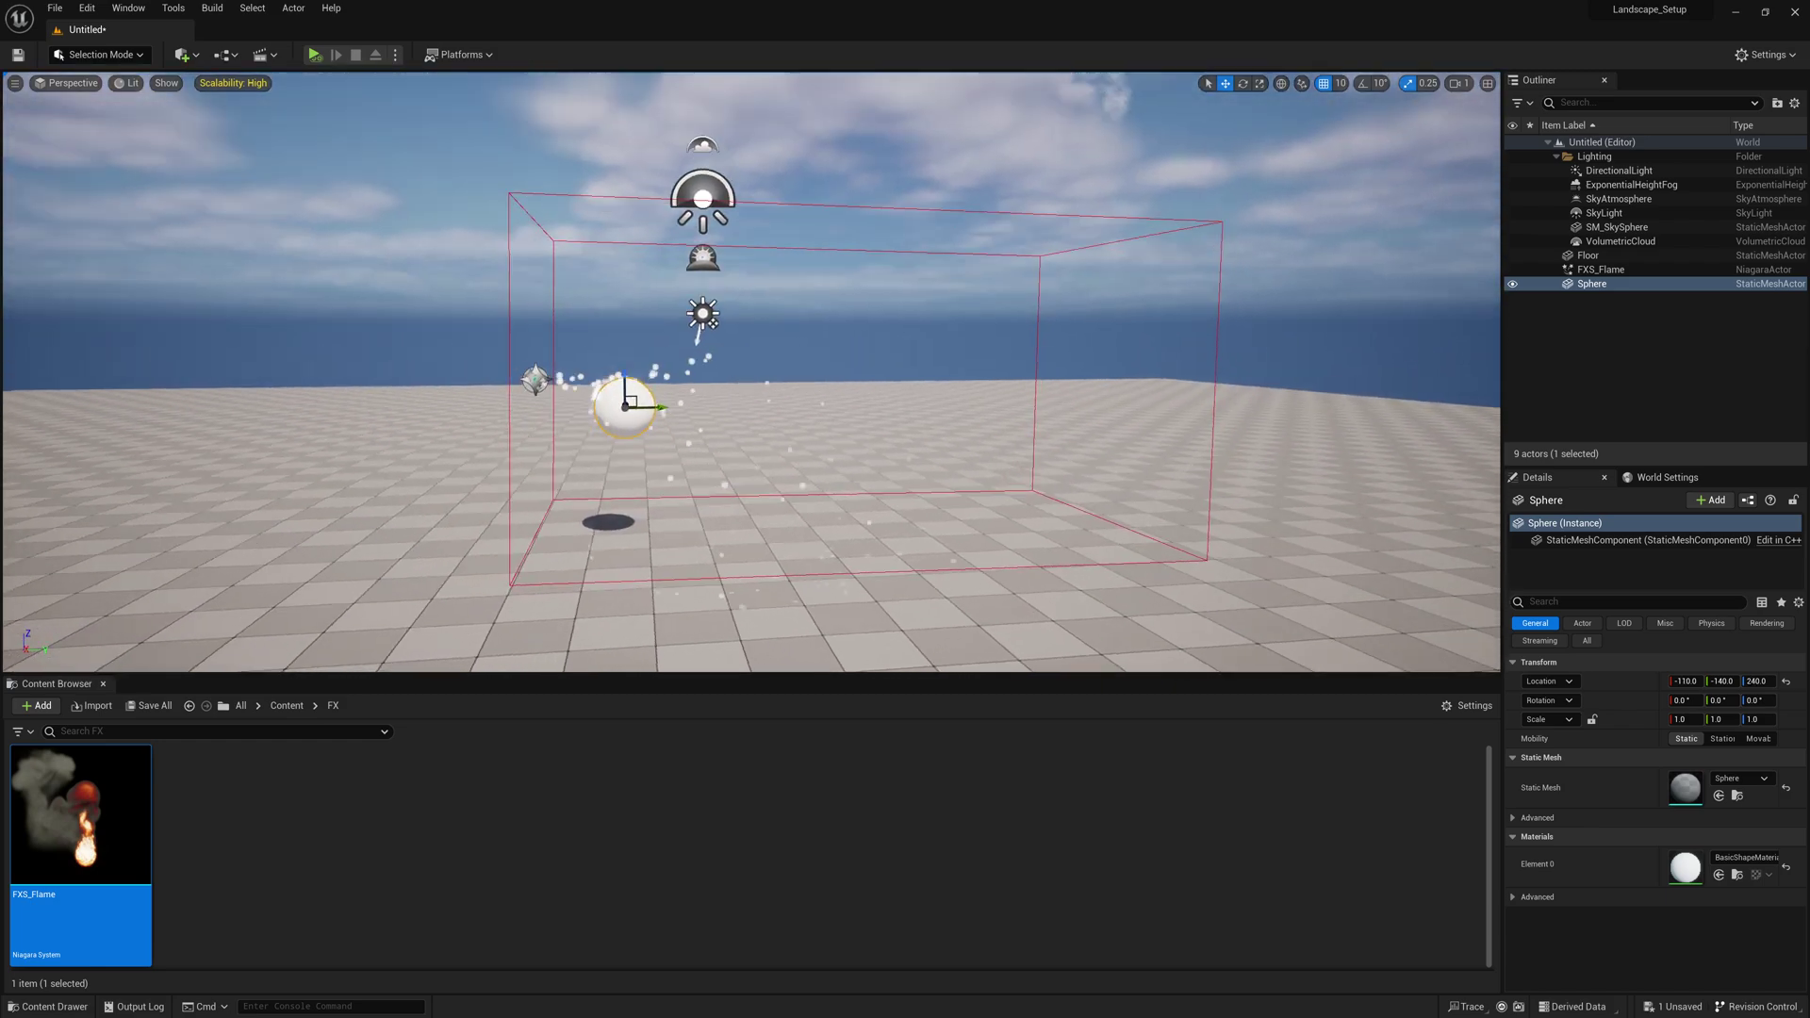
pyautogui.scroll(-6, 512, 381)
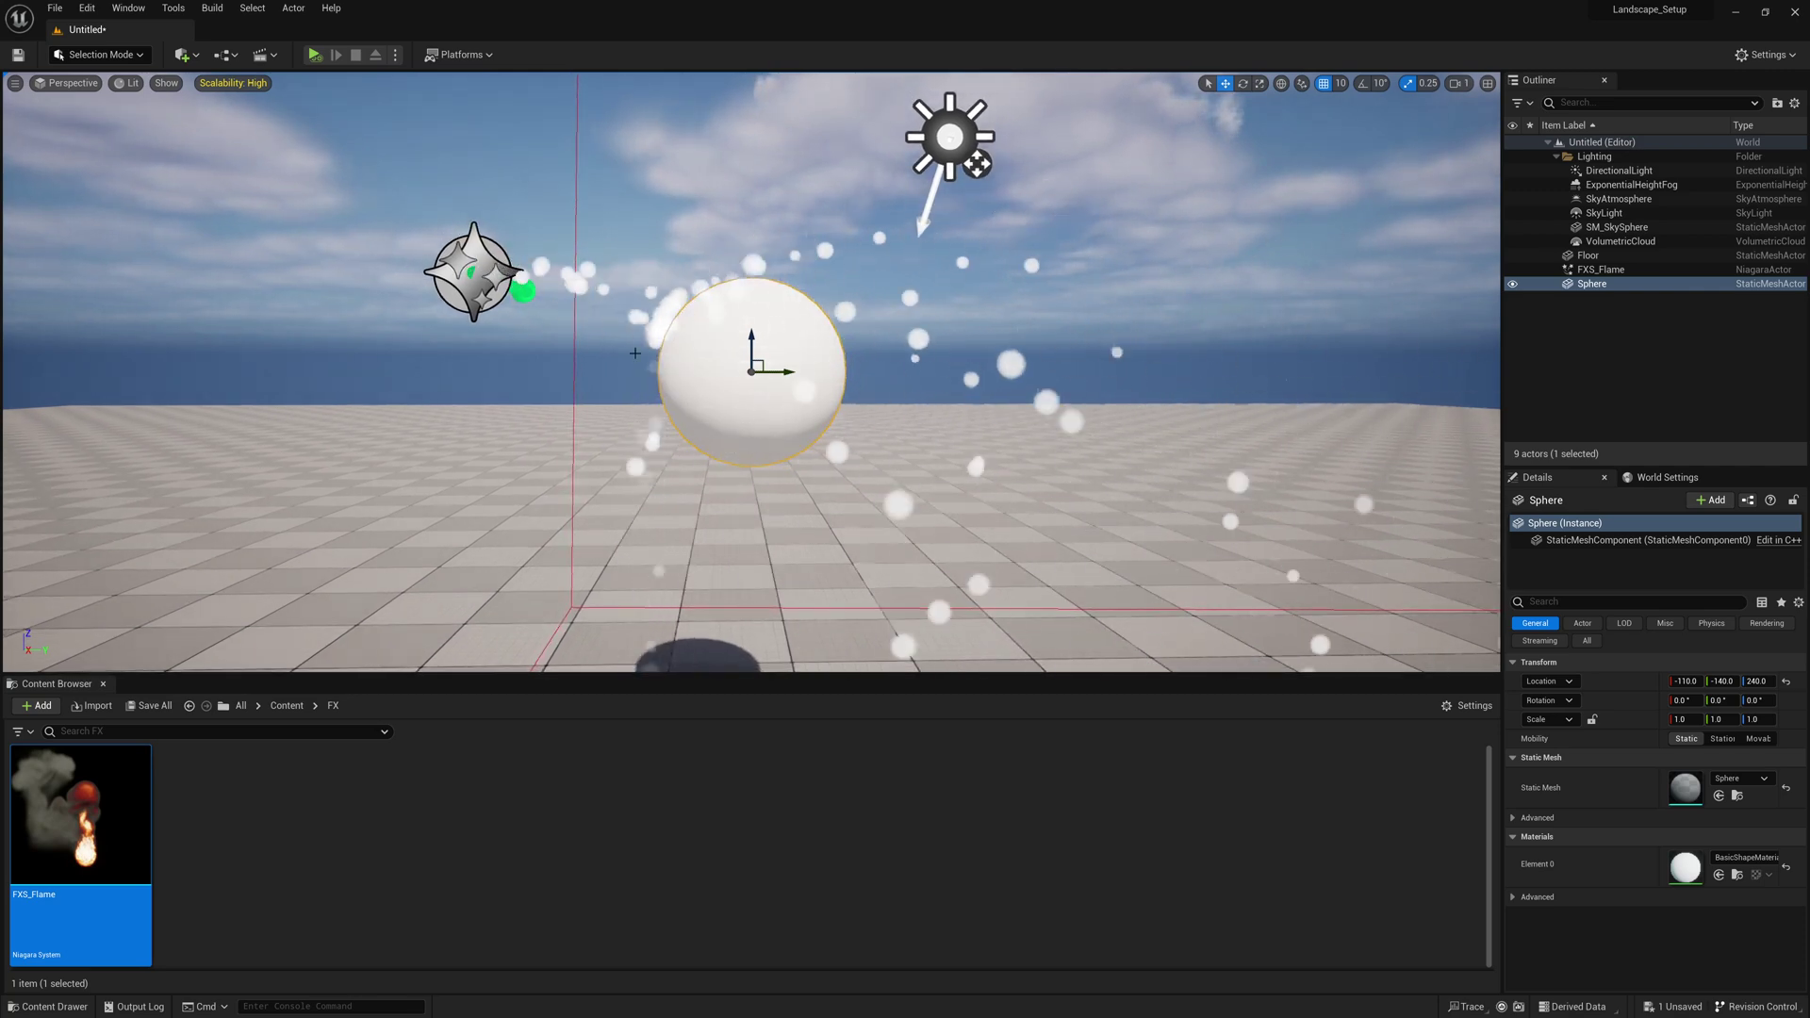
pyautogui.doubleClick(131, 816)
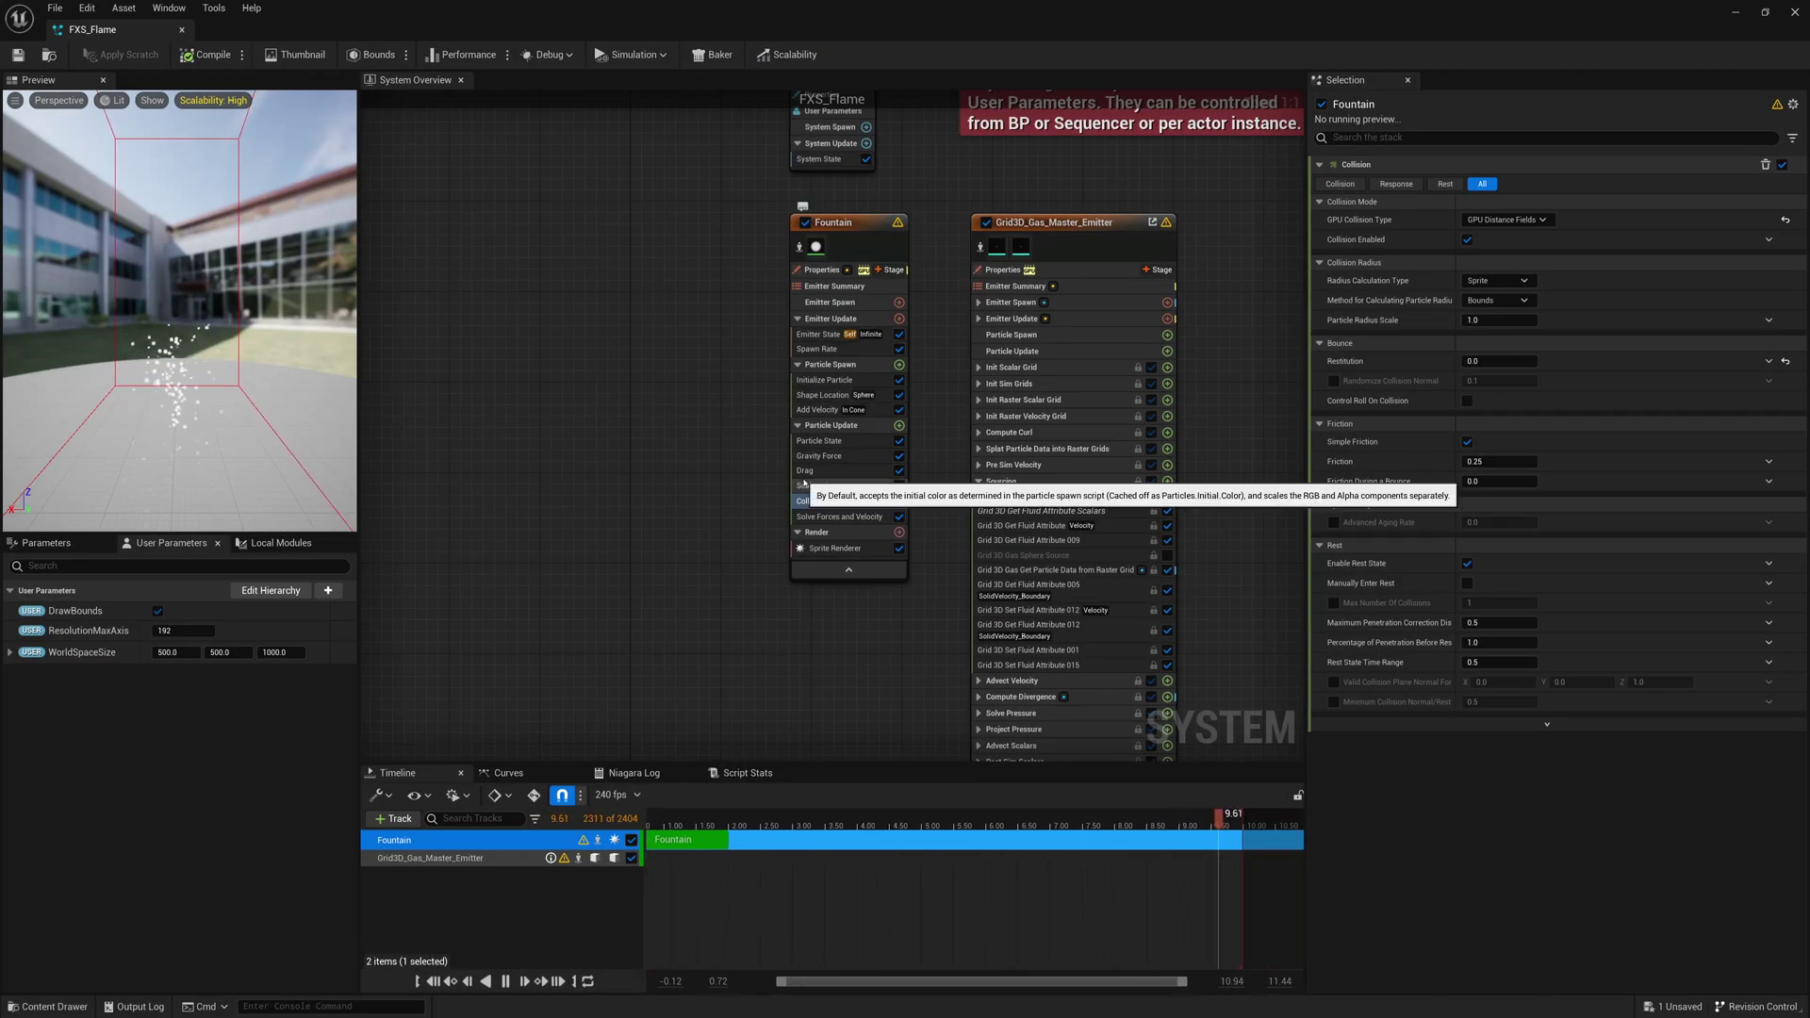
pyautogui.click(844, 517)
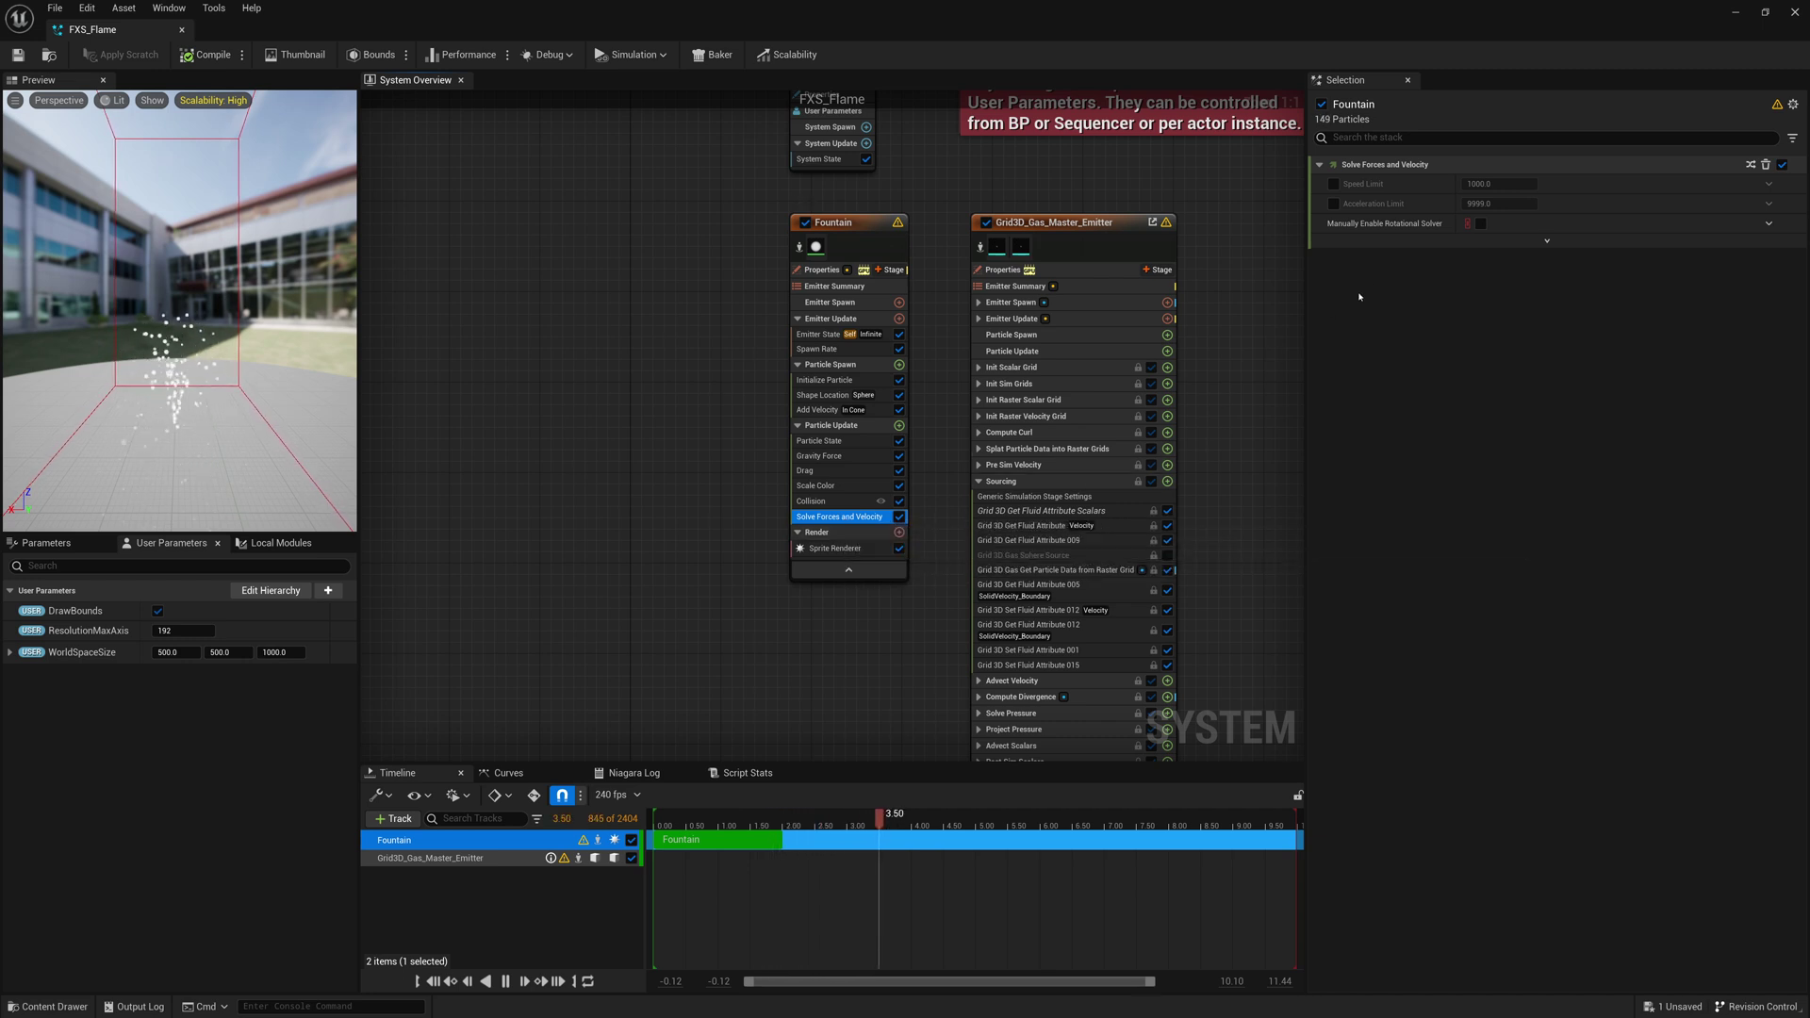
pyautogui.click(1565, 242)
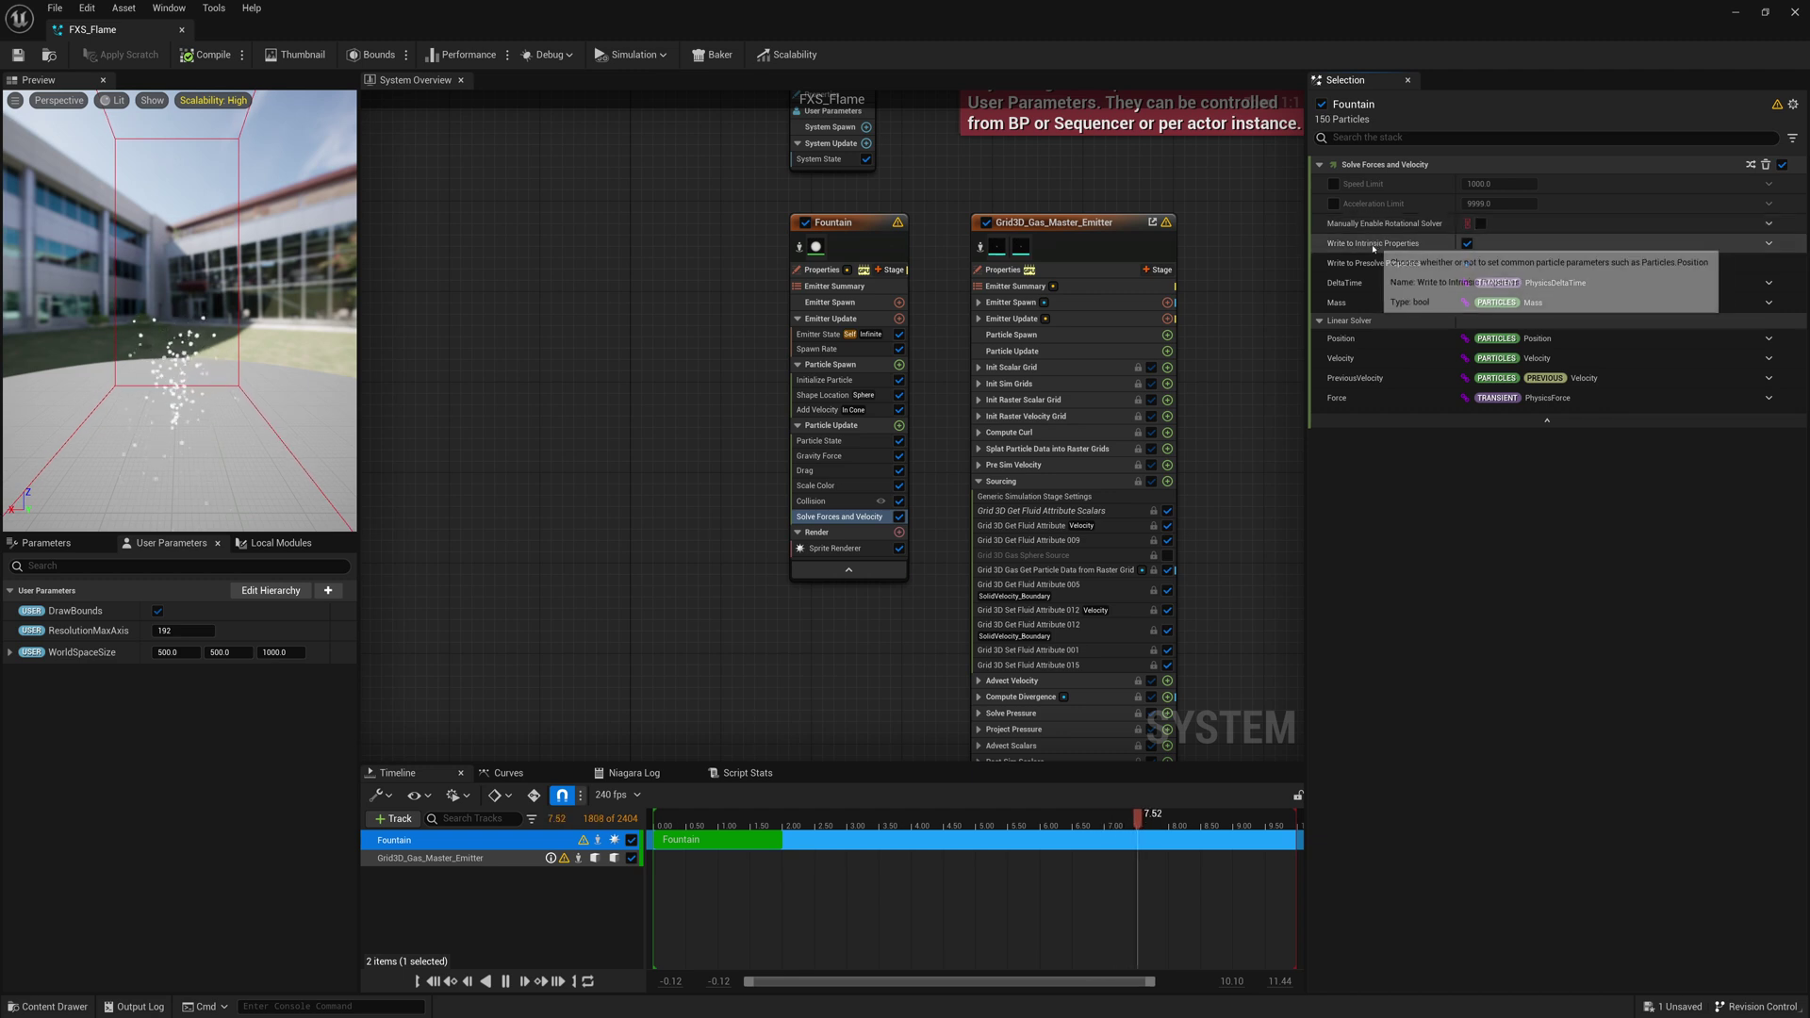
pyautogui.click(1467, 244)
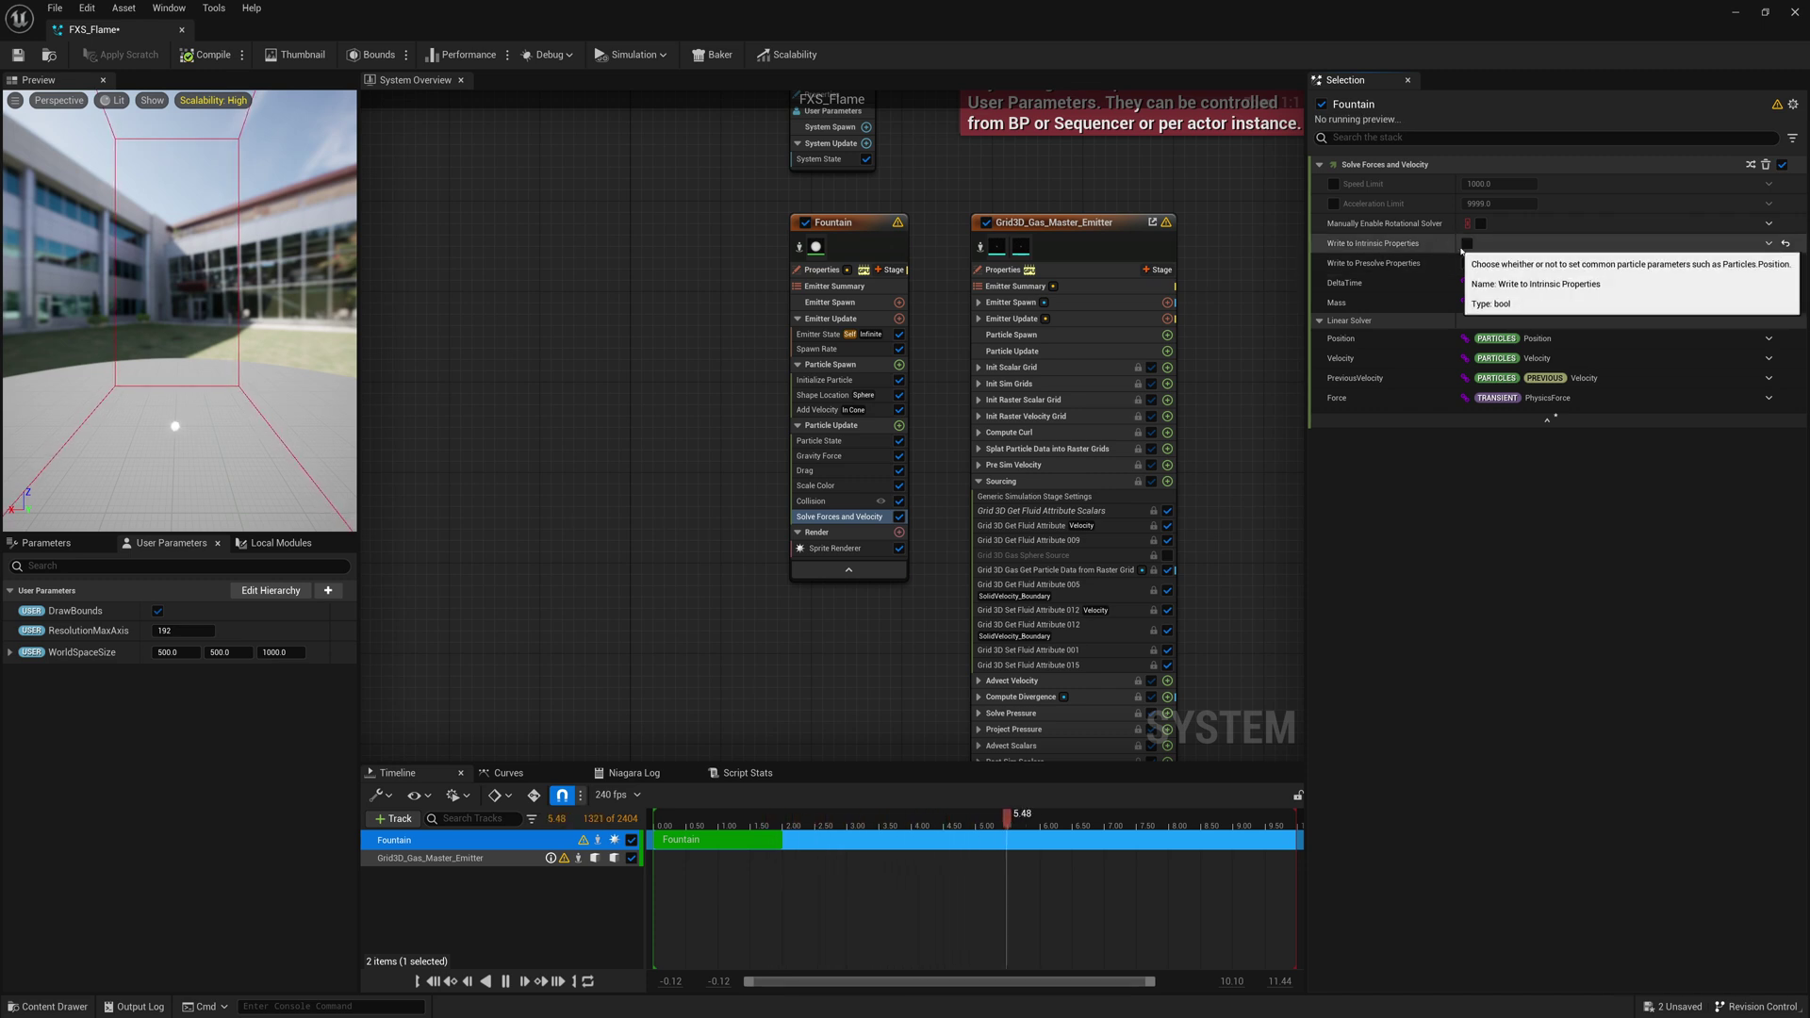
pyautogui.click(1467, 245)
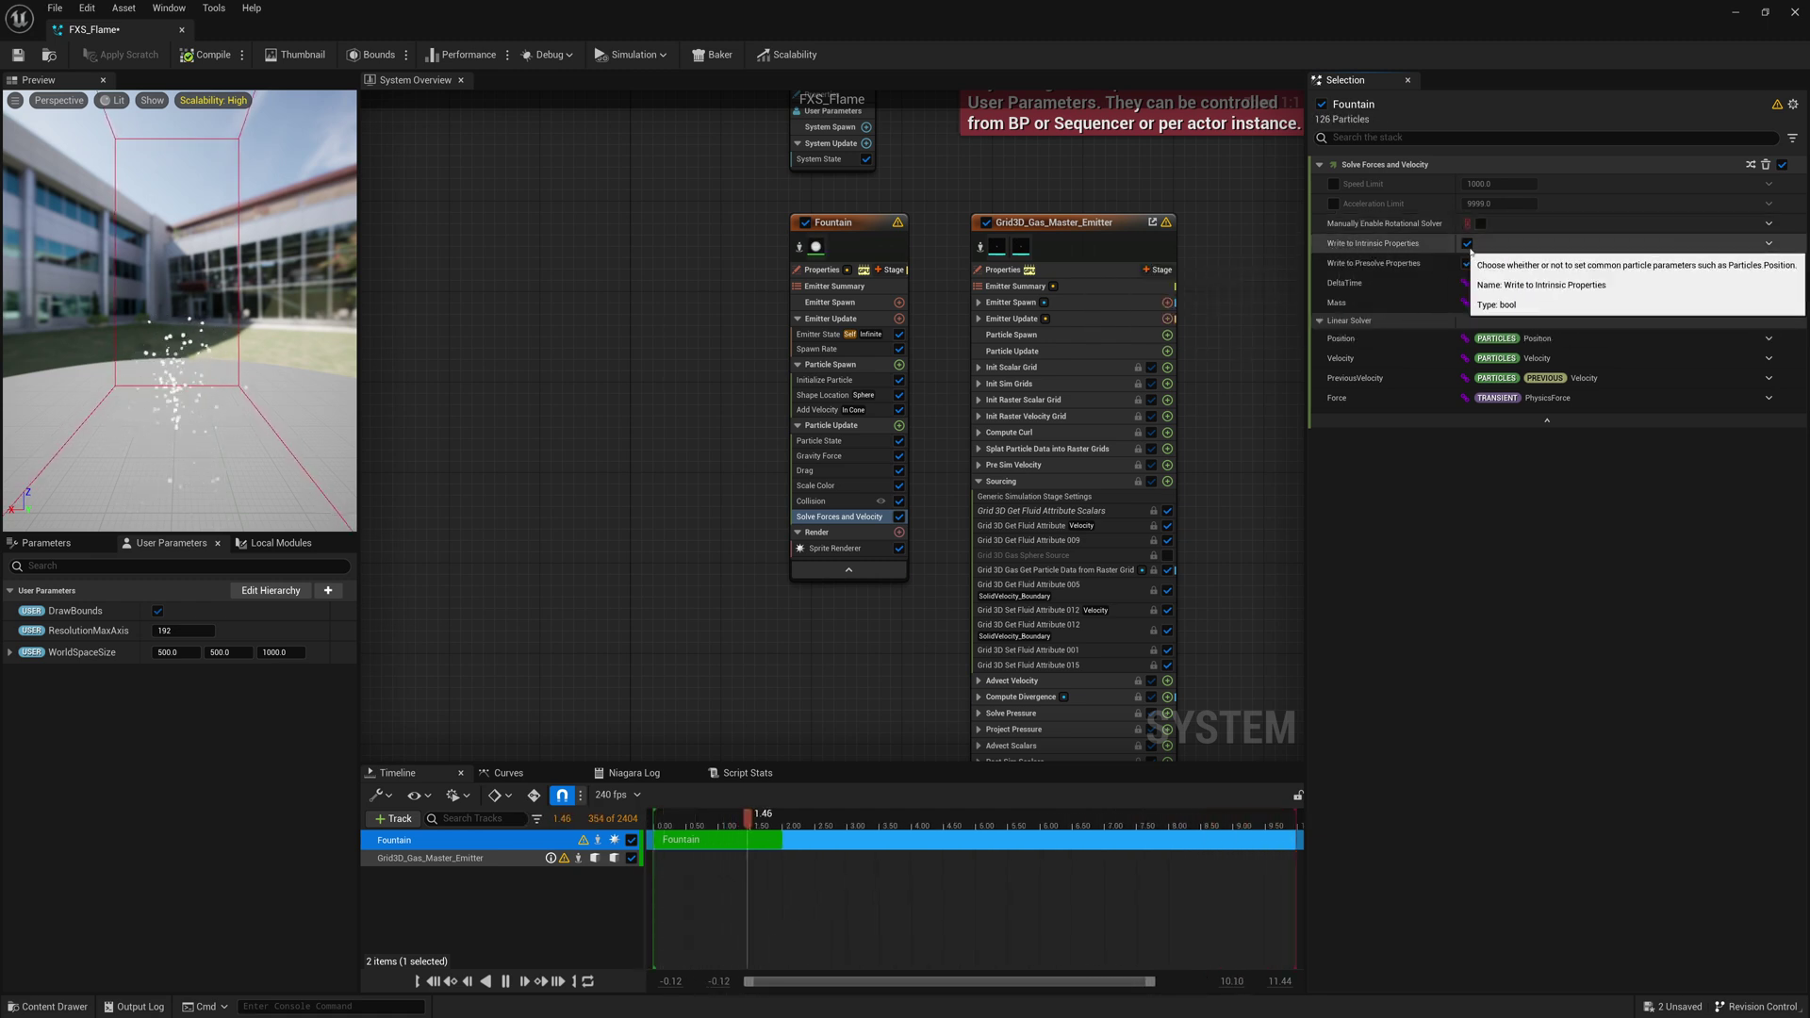
# Set Write to Intrinsic Properties to a Boolean Not Operation.
pyautogui.click(1769, 244)
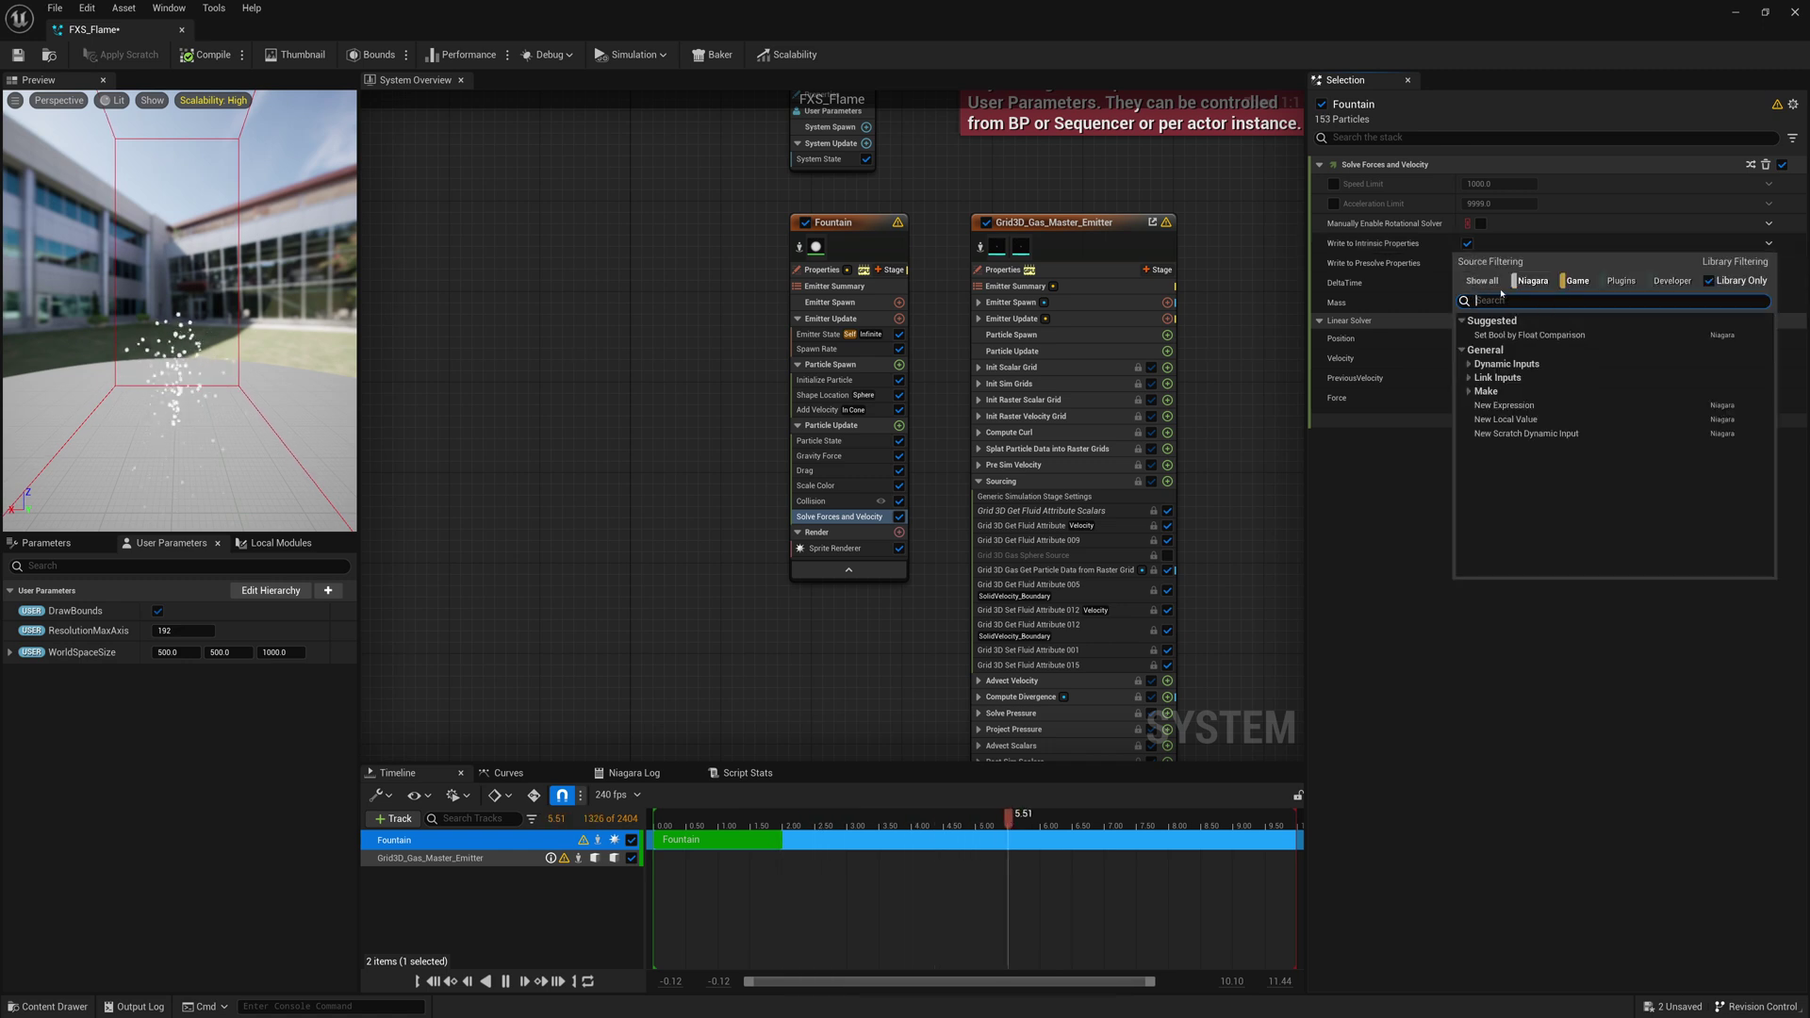
pyautogui.write('Boolean Not Operatio')
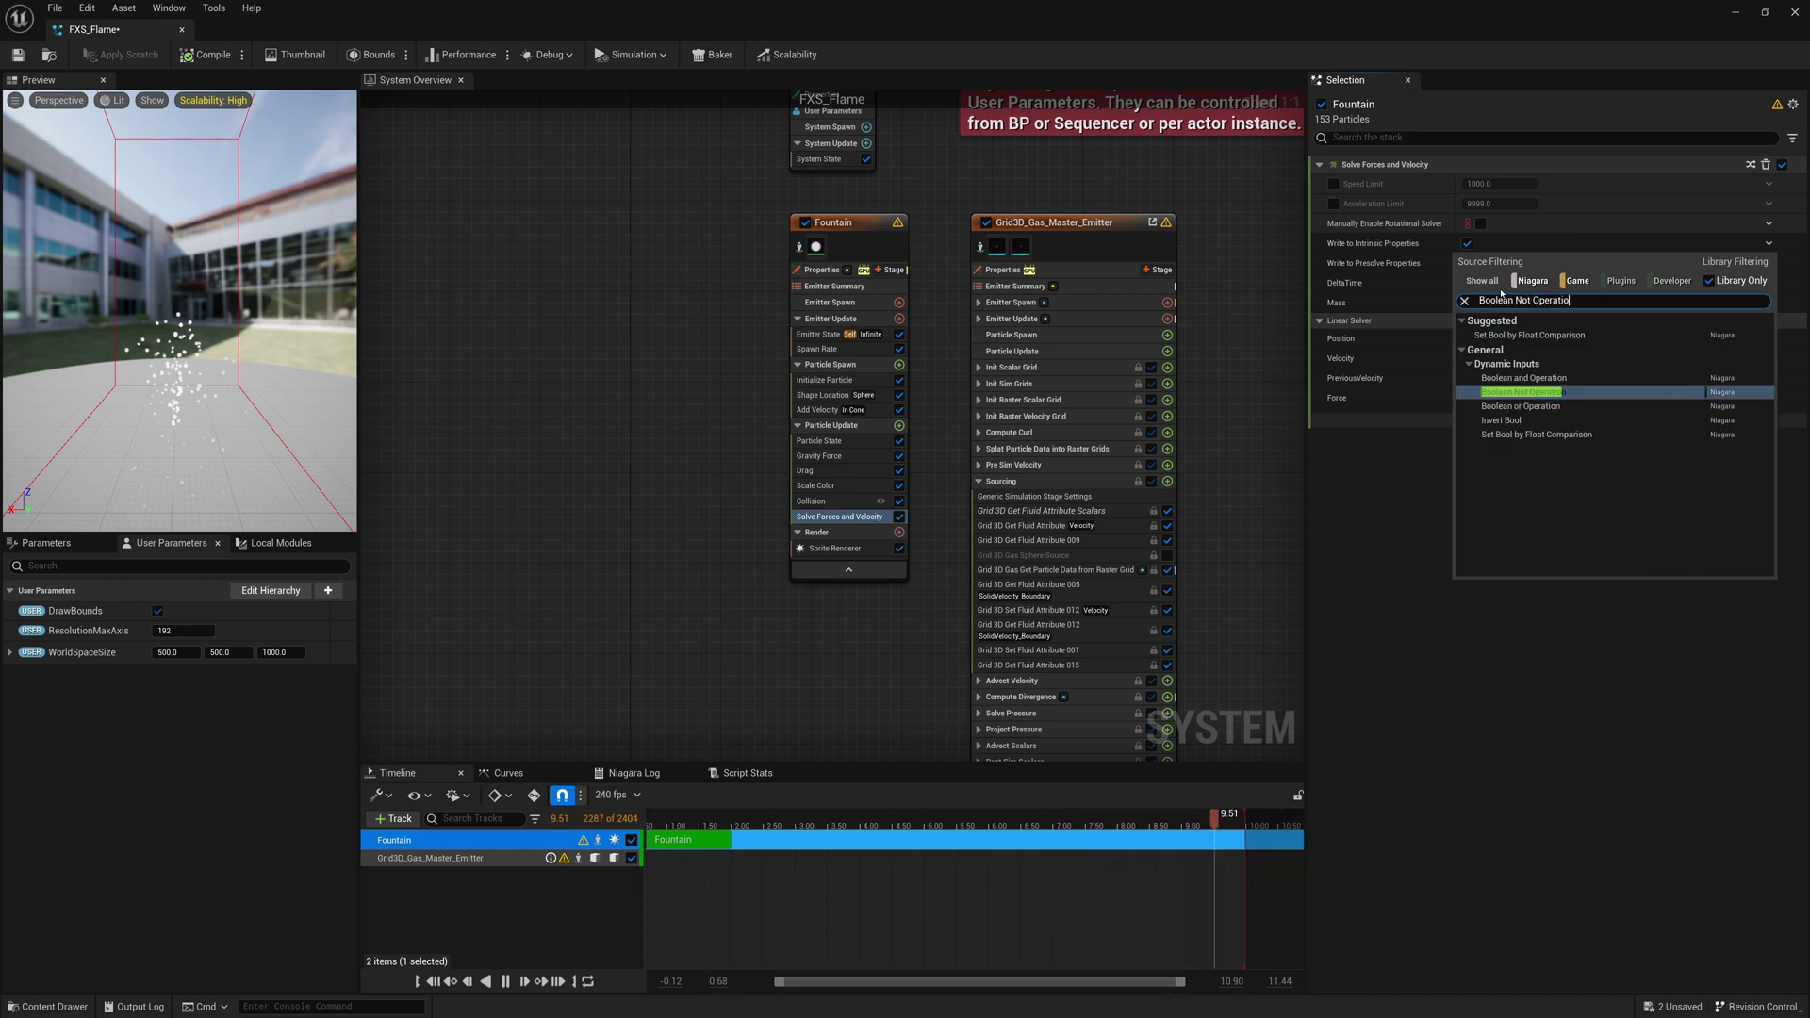
pyautogui.press('Escape')
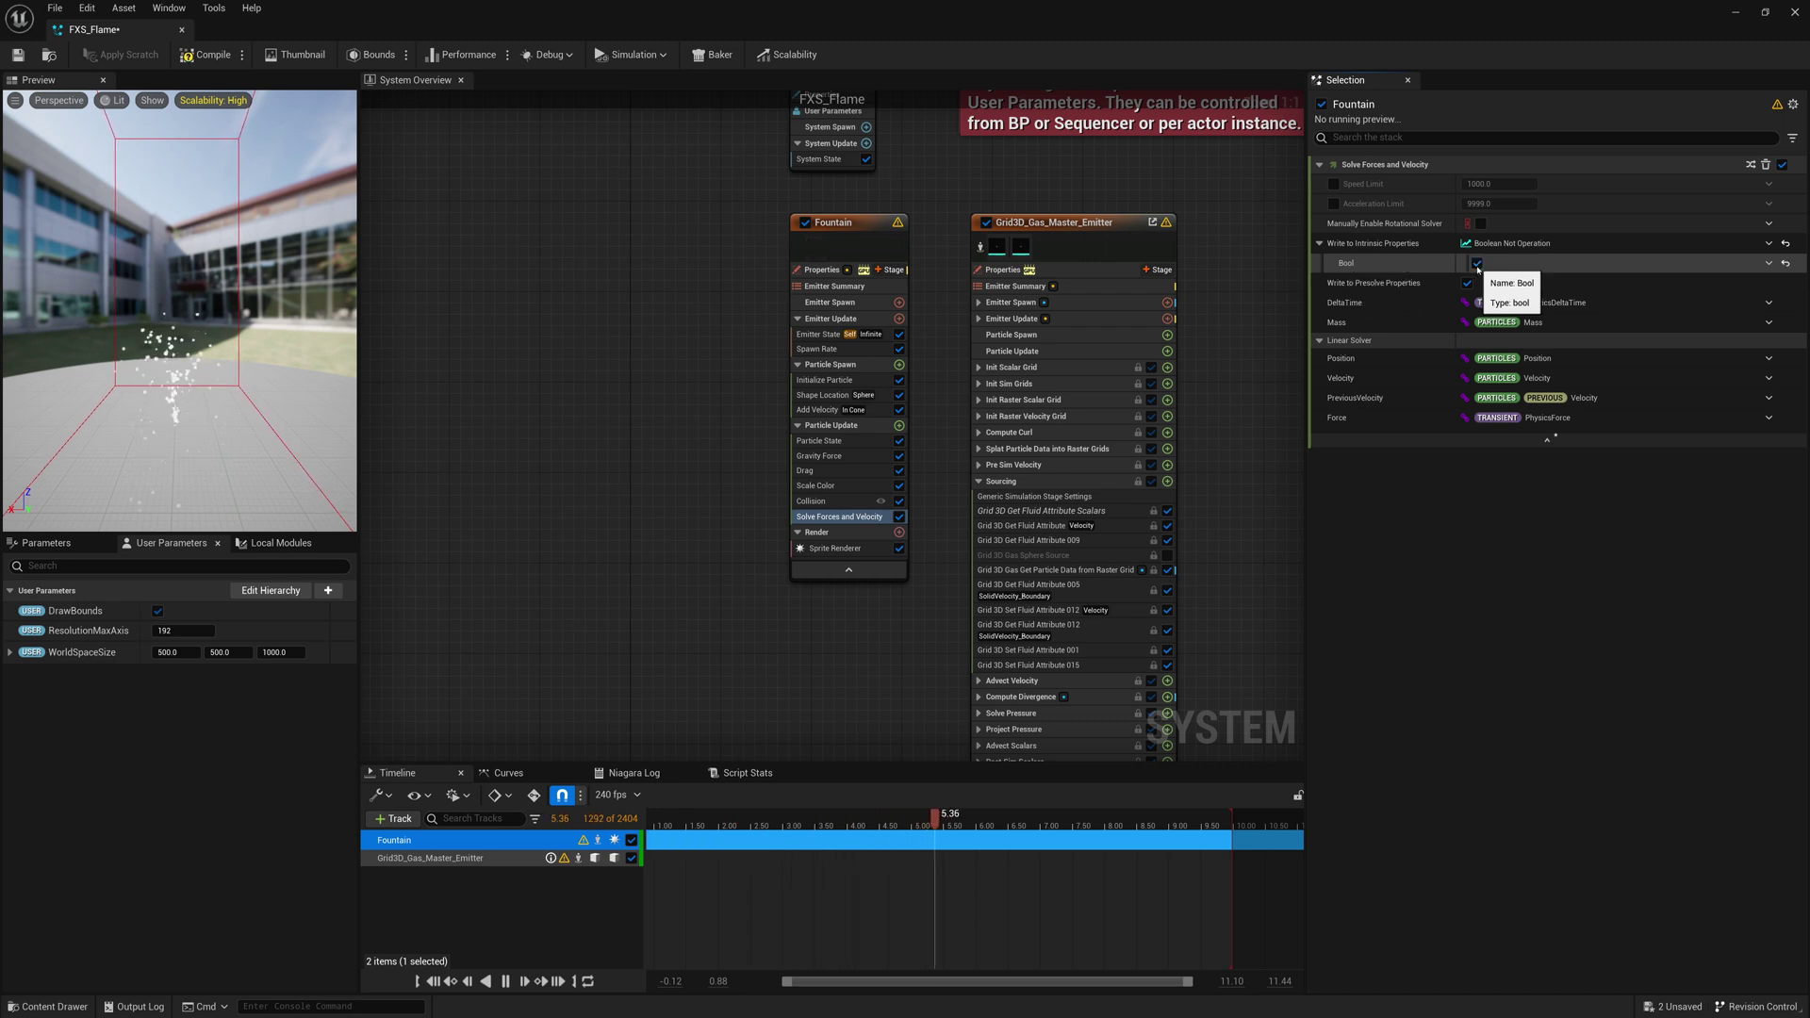
pyautogui.click(1477, 264)
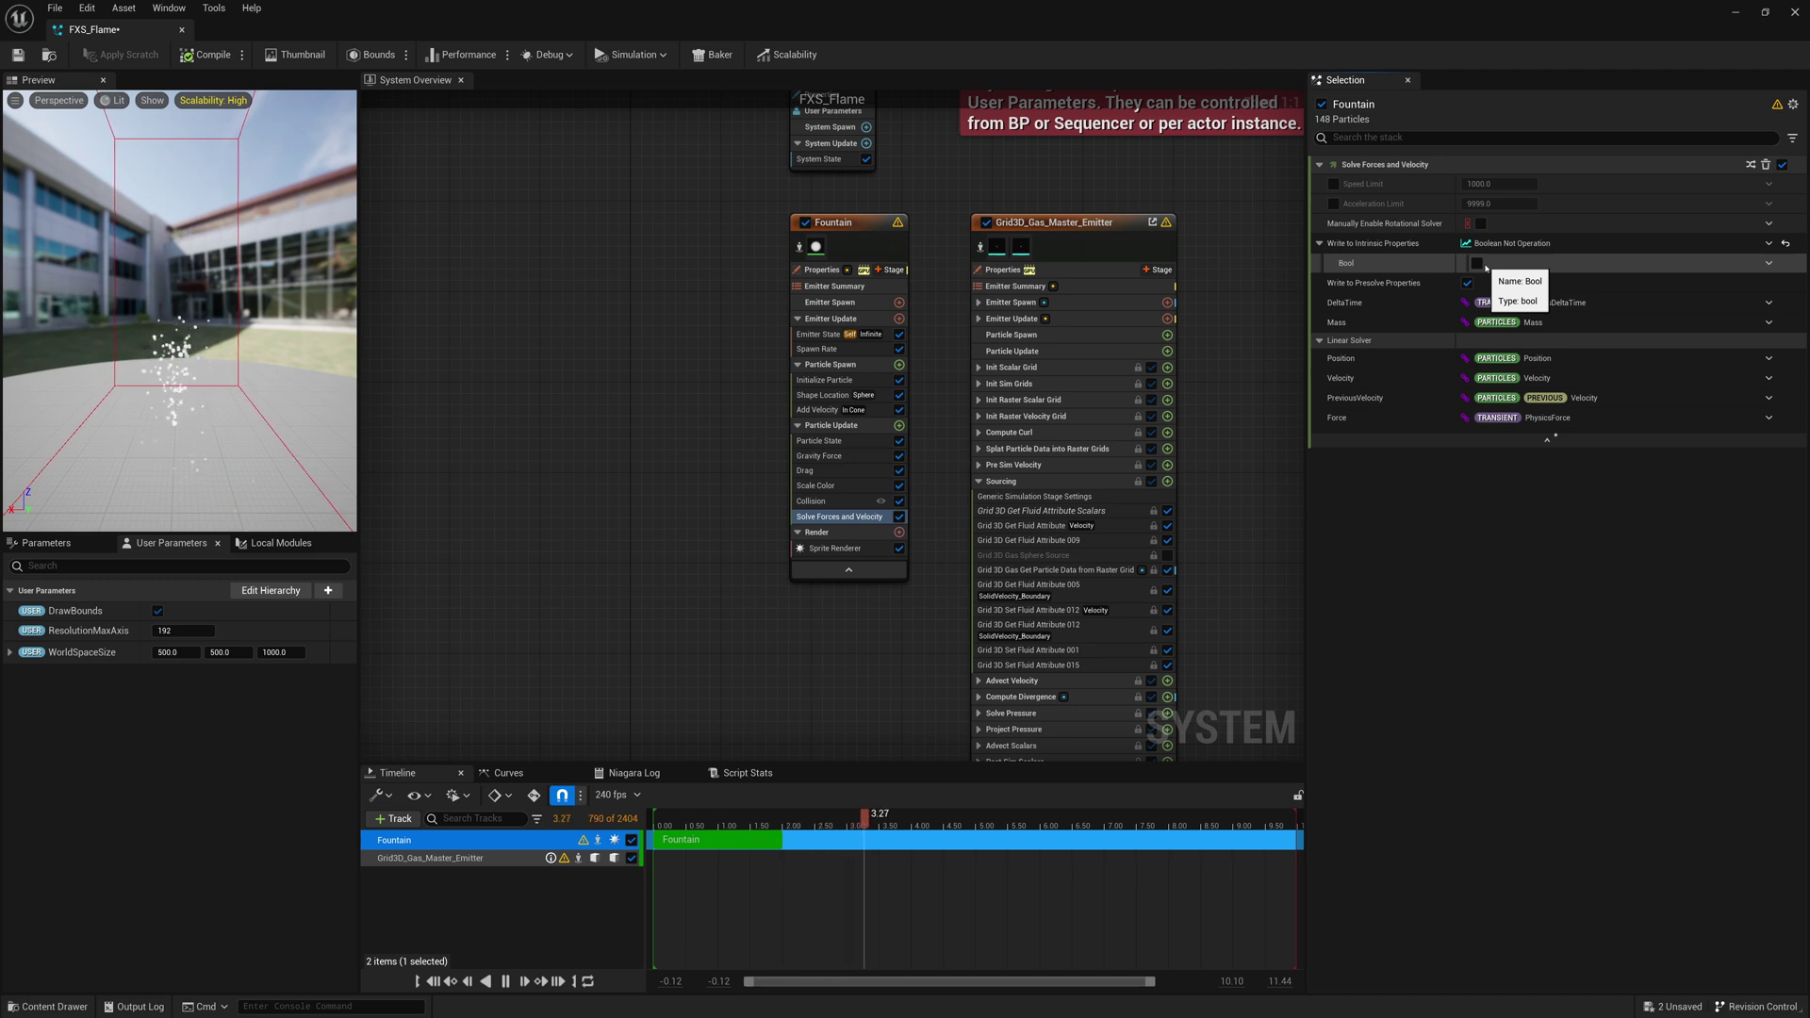
# Feed Particles HasCollided into the Boolean Not's Bool input.
pyautogui.click(1770, 264)
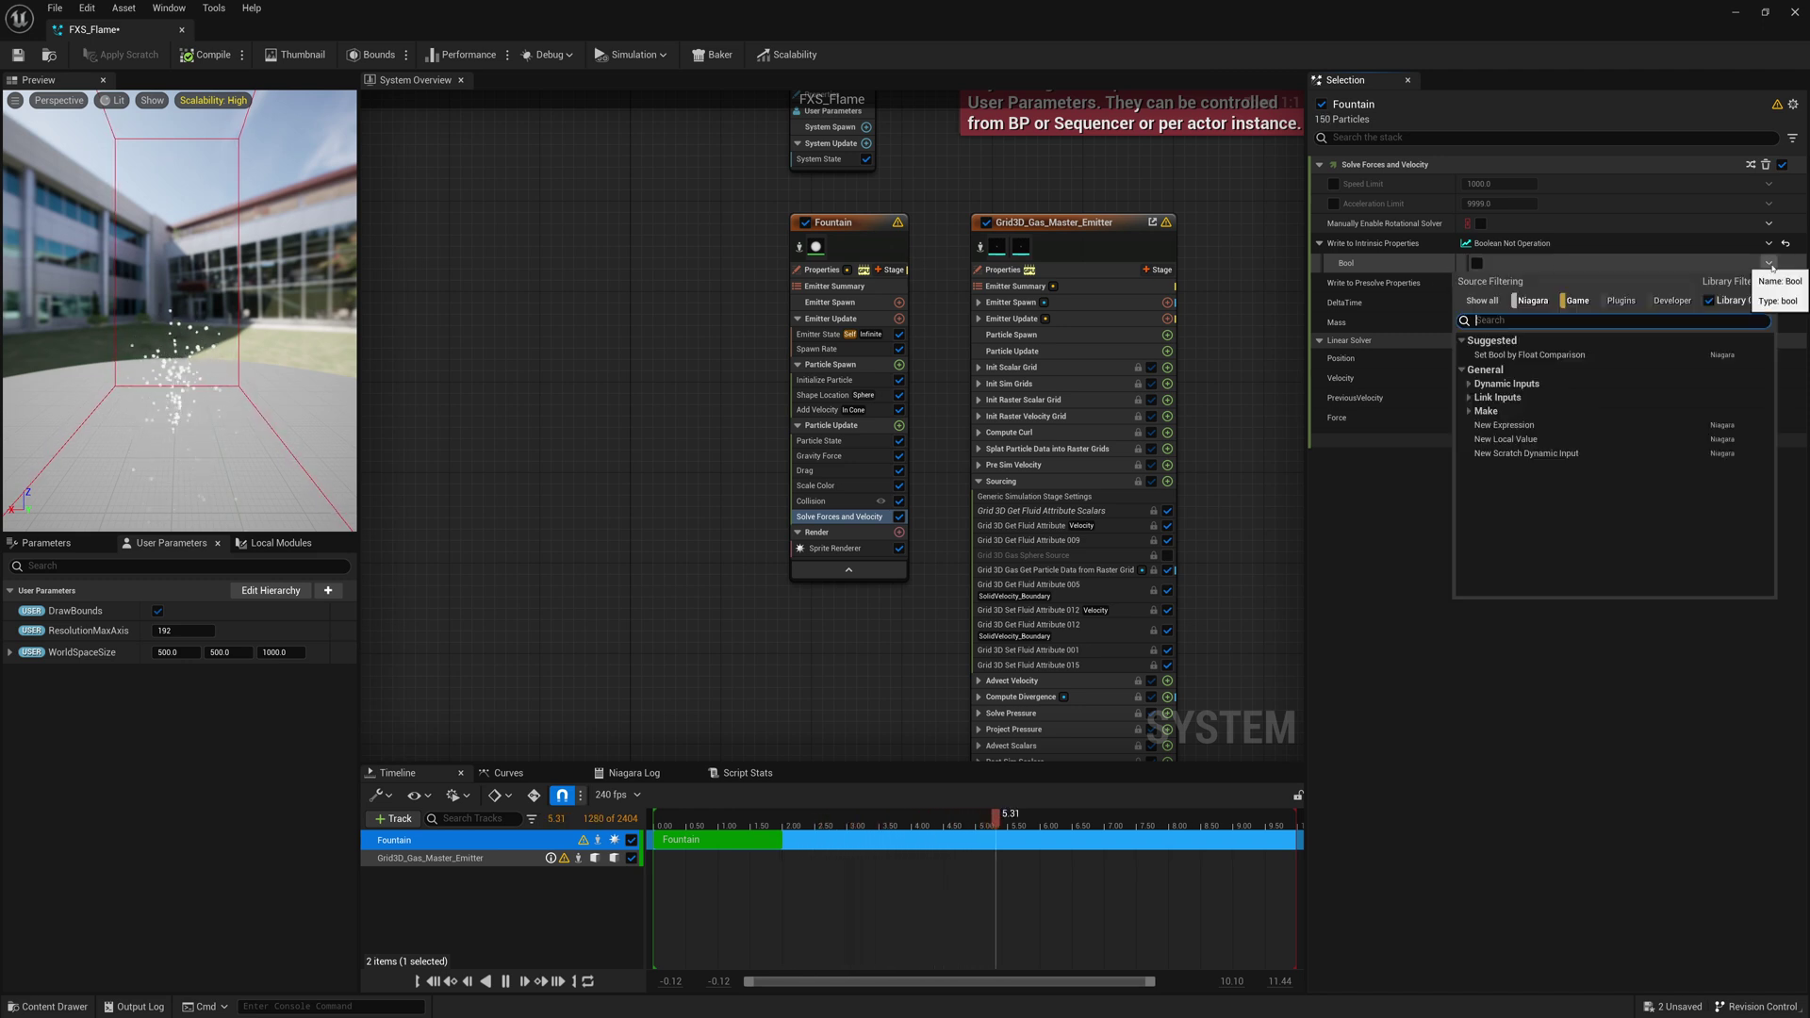
pyautogui.write('C')
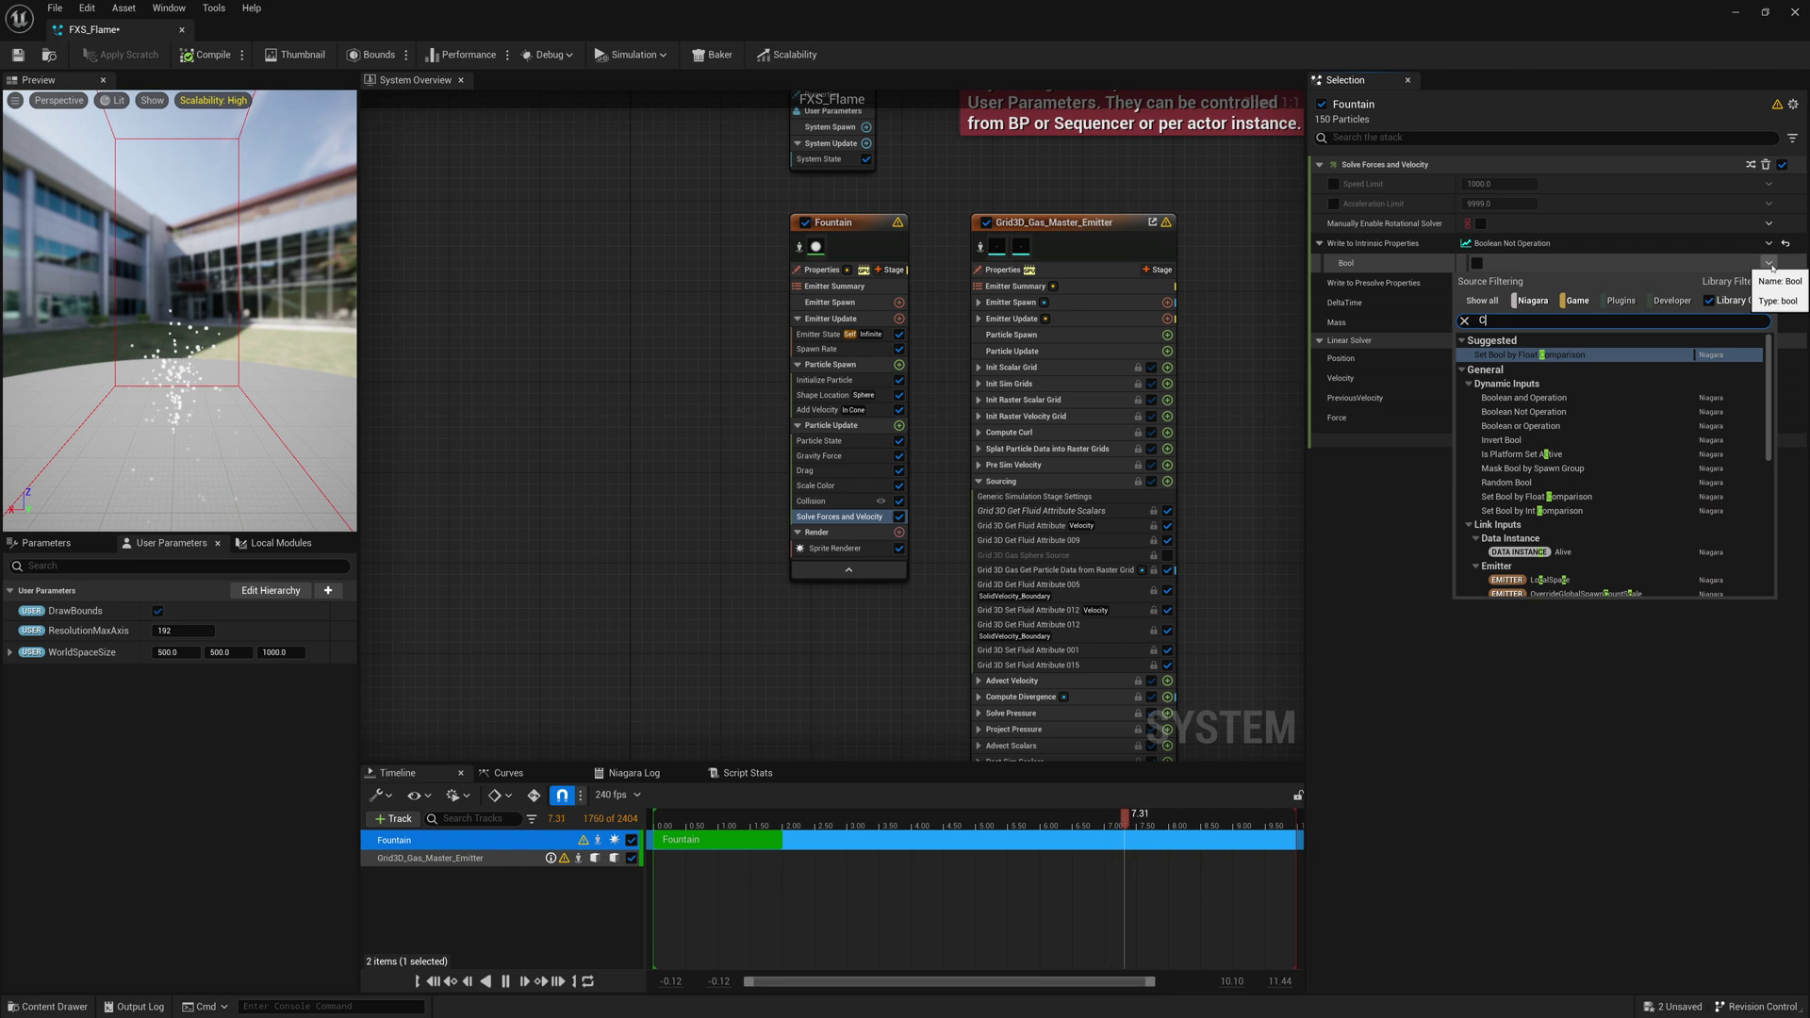
pyautogui.write('ollide')
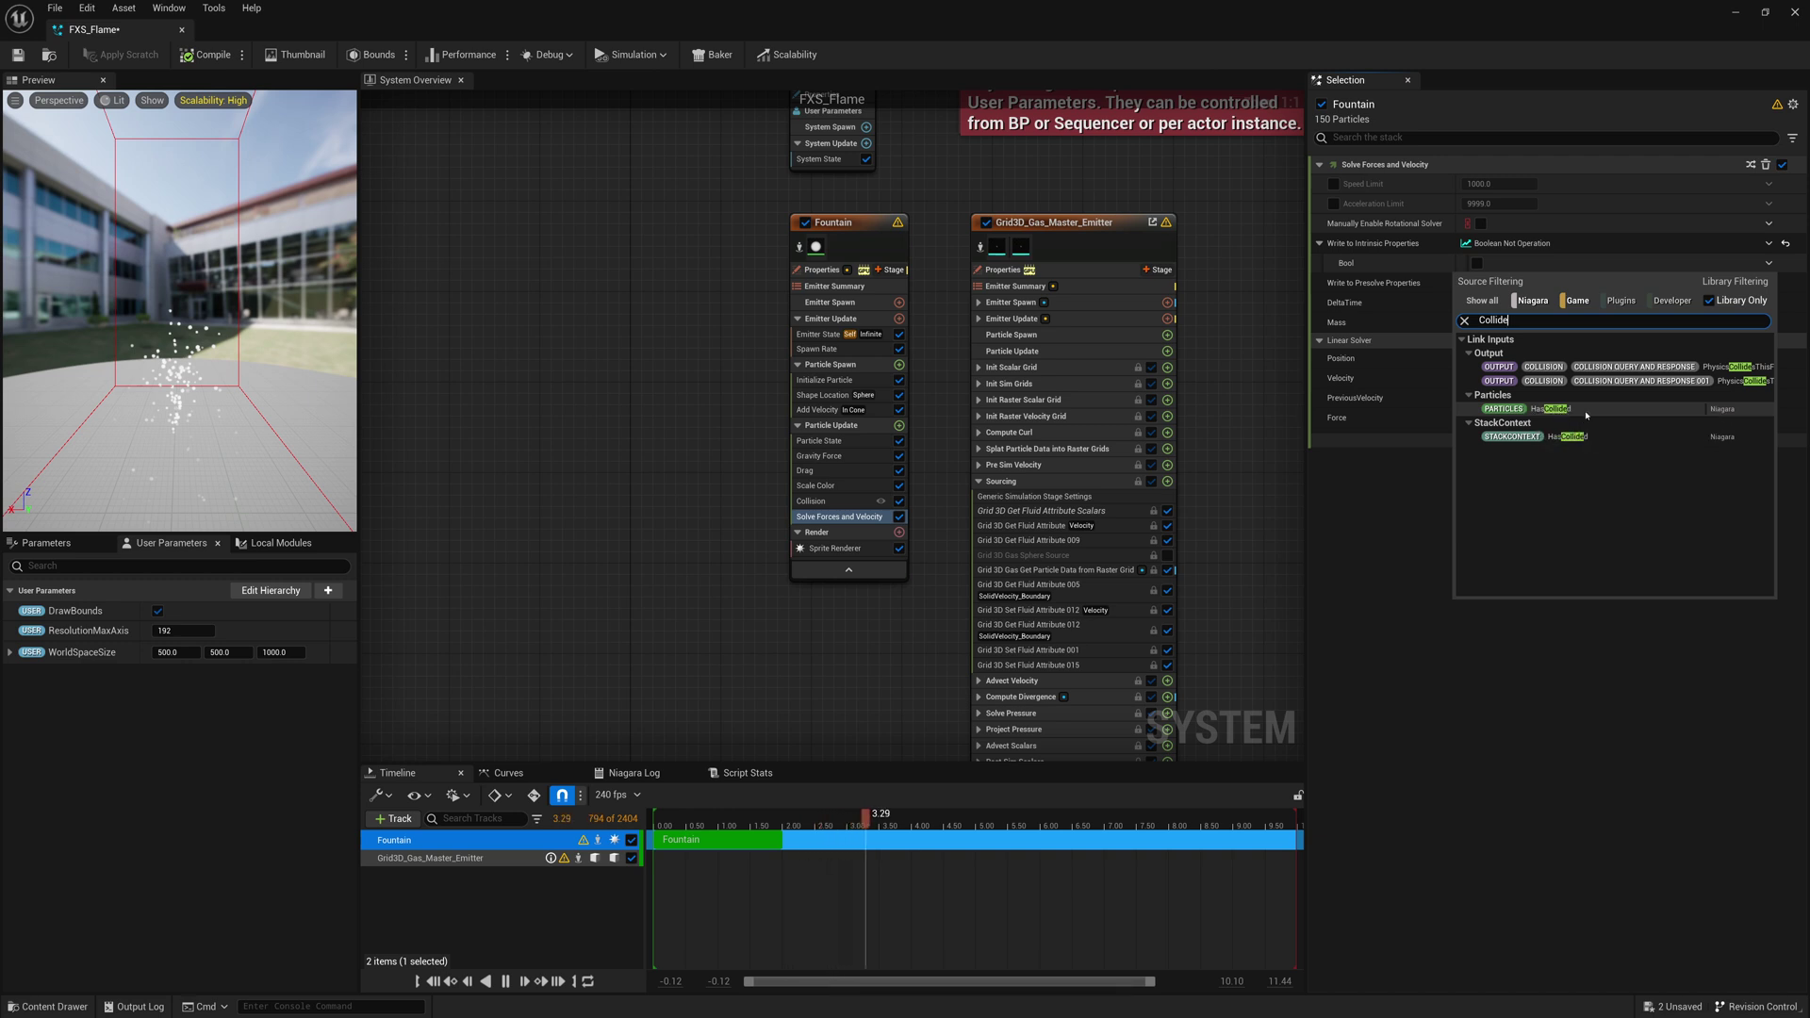
pyautogui.click(1539, 410)
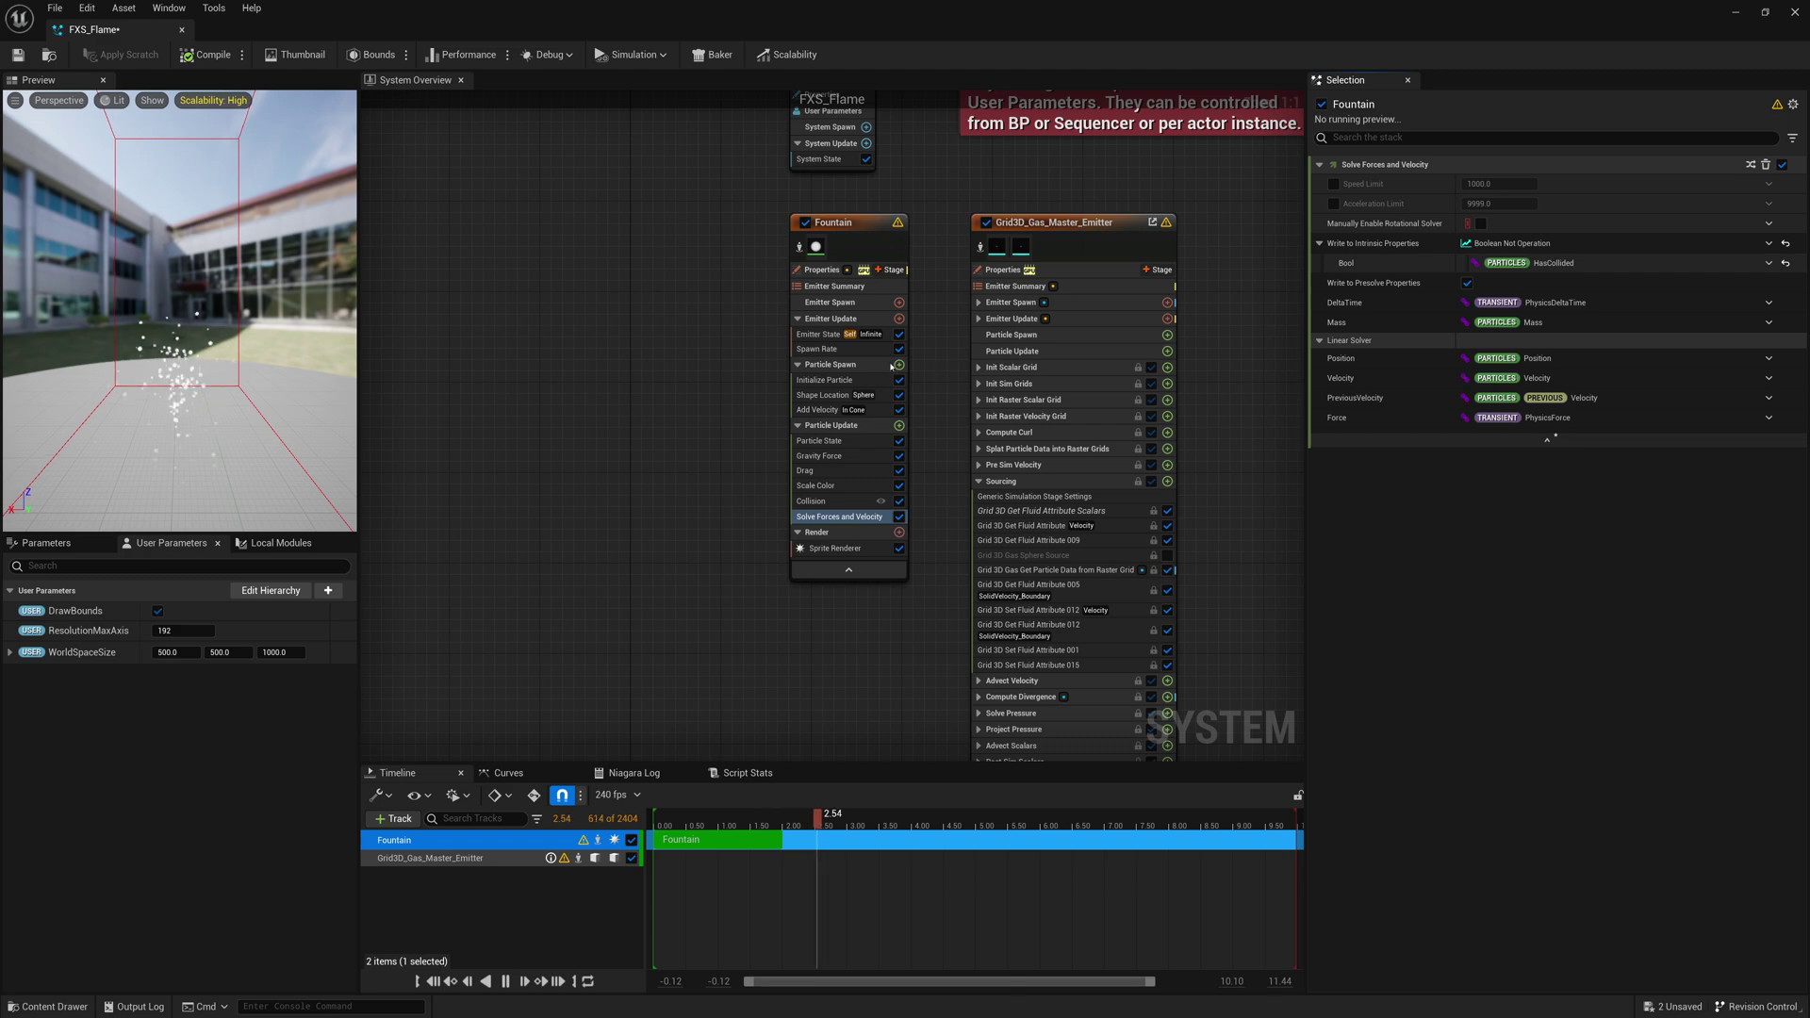
# Save FXS_Flame, check it in the level, then reopen it in the Niagara editor.
pyautogui.hotkey('ctrl', 's')
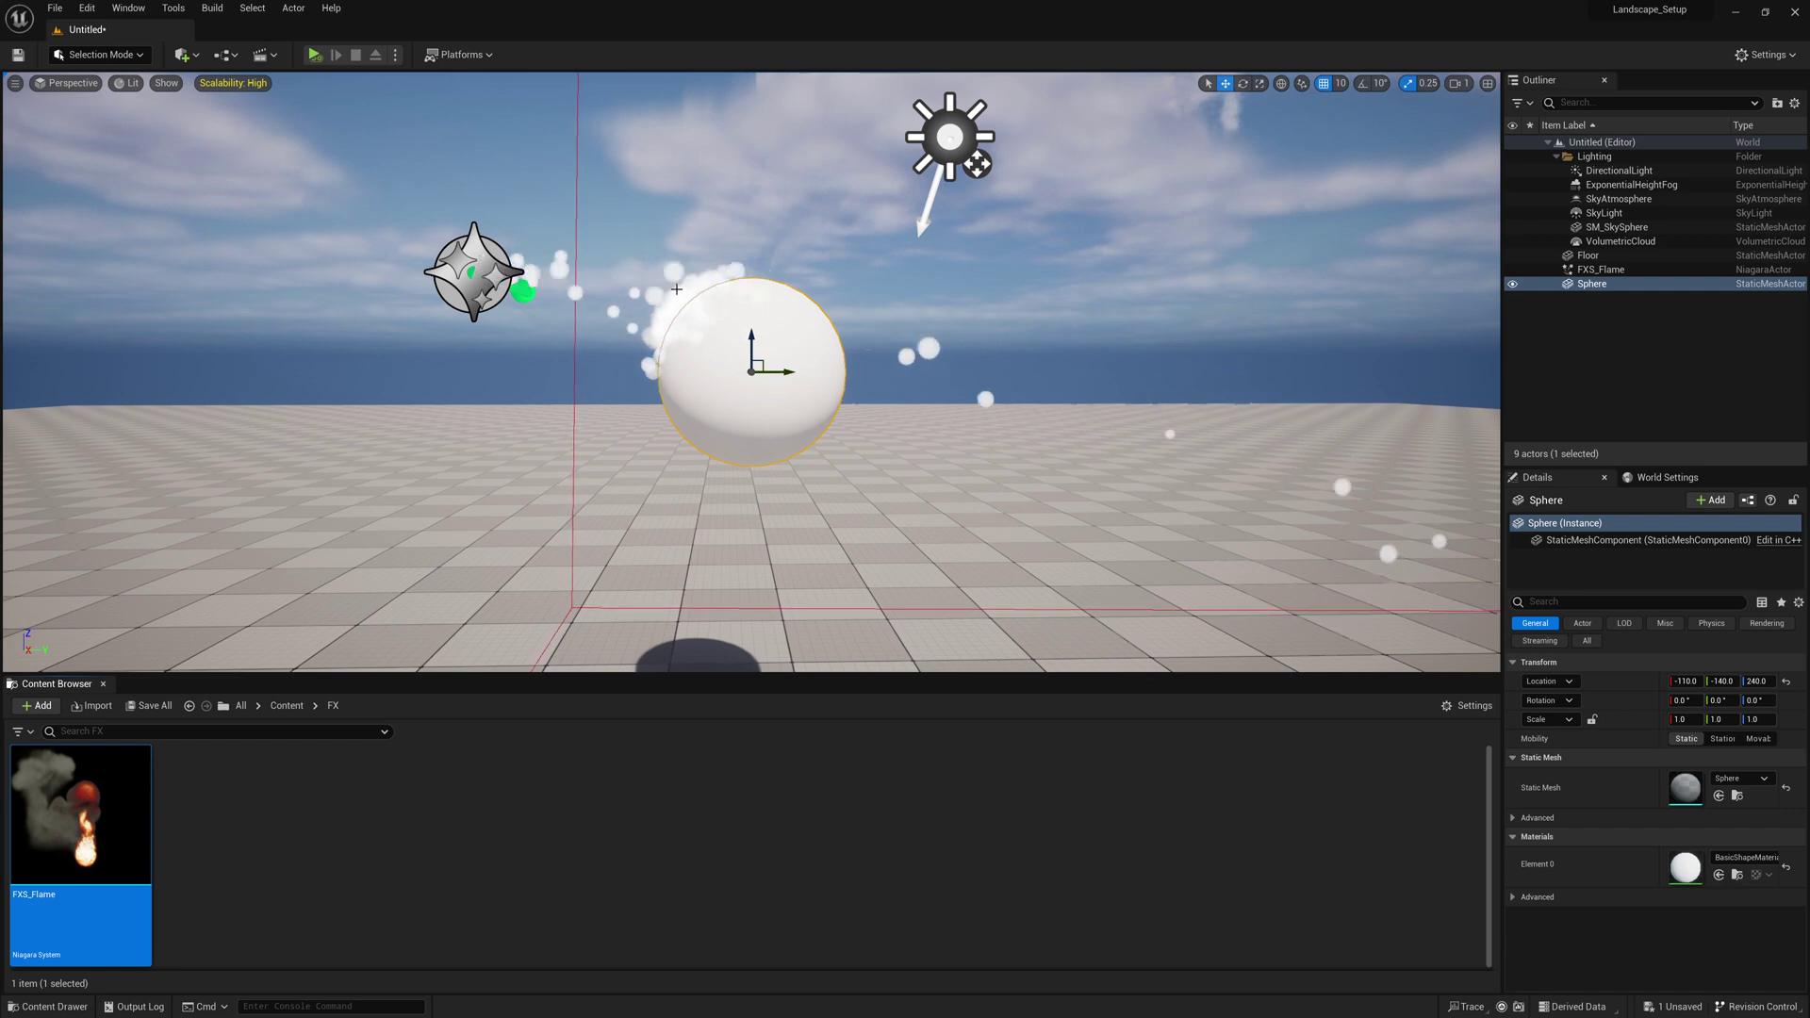
pyautogui.doubleClick(80, 820)
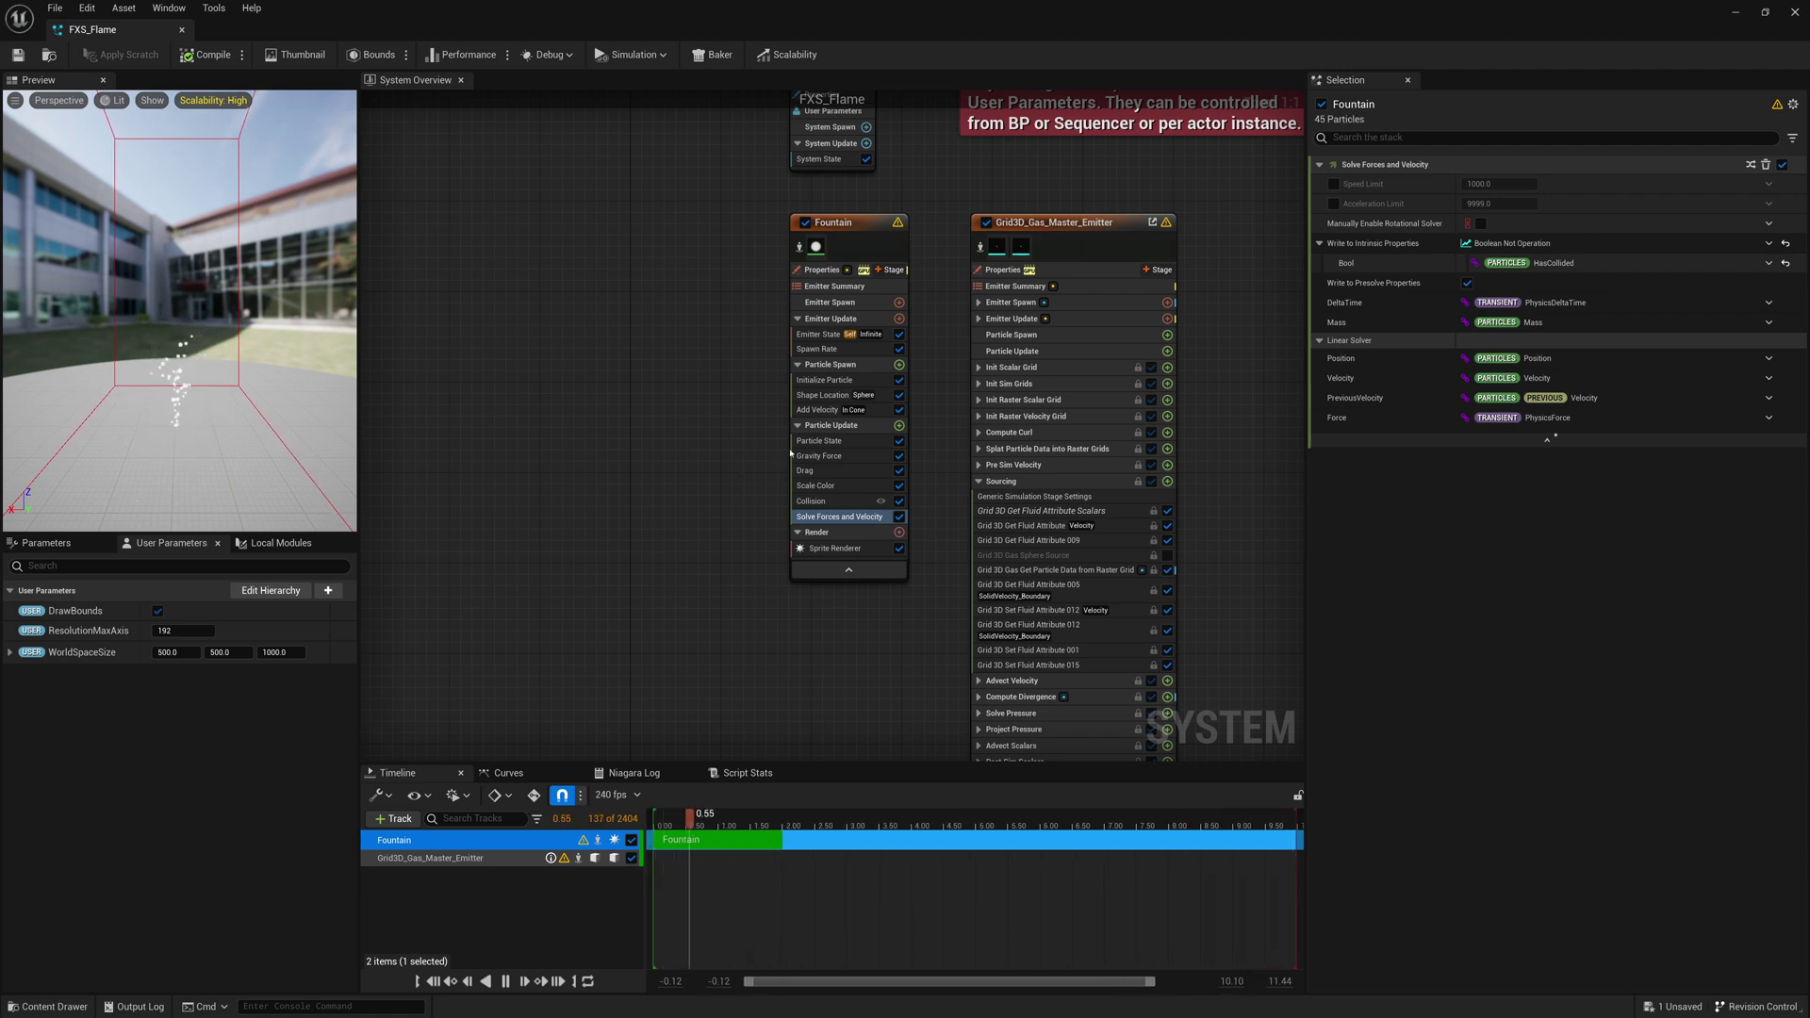
# Add a Fluids Gas Source module to Particle Update with Density 0.25.
pyautogui.click(899, 426)
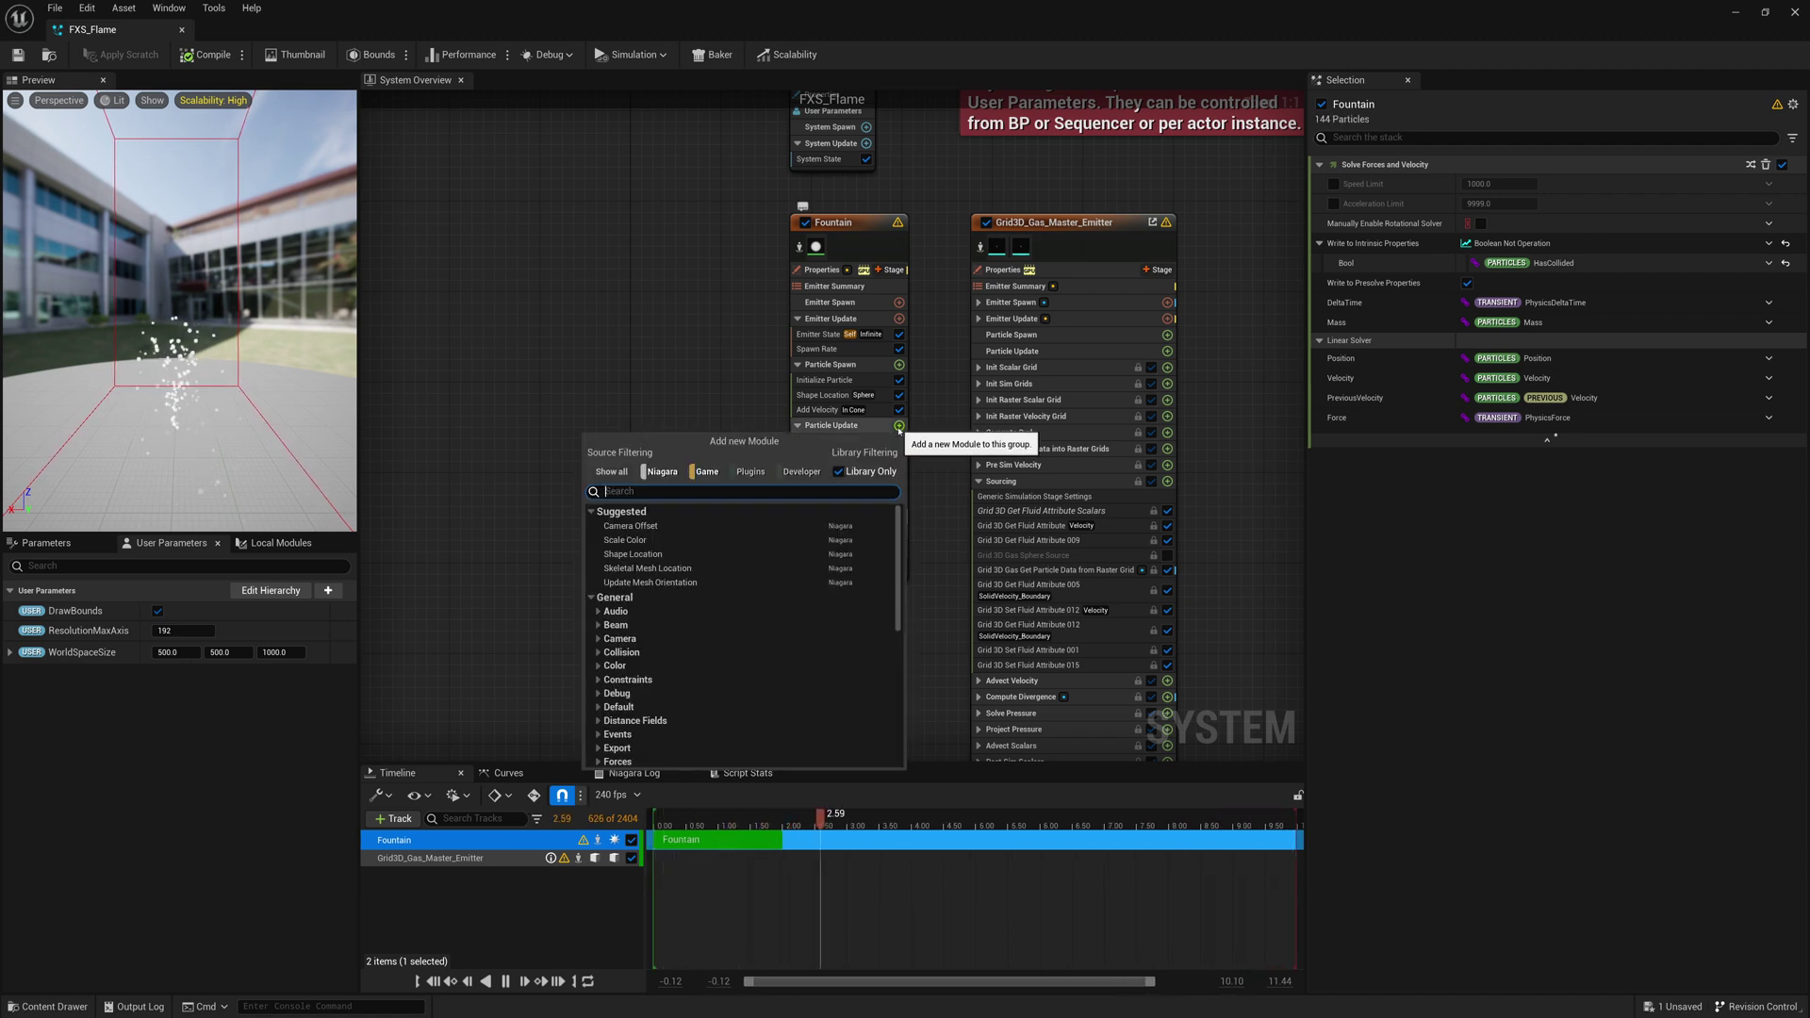
pyautogui.write('Fluids Gas S')
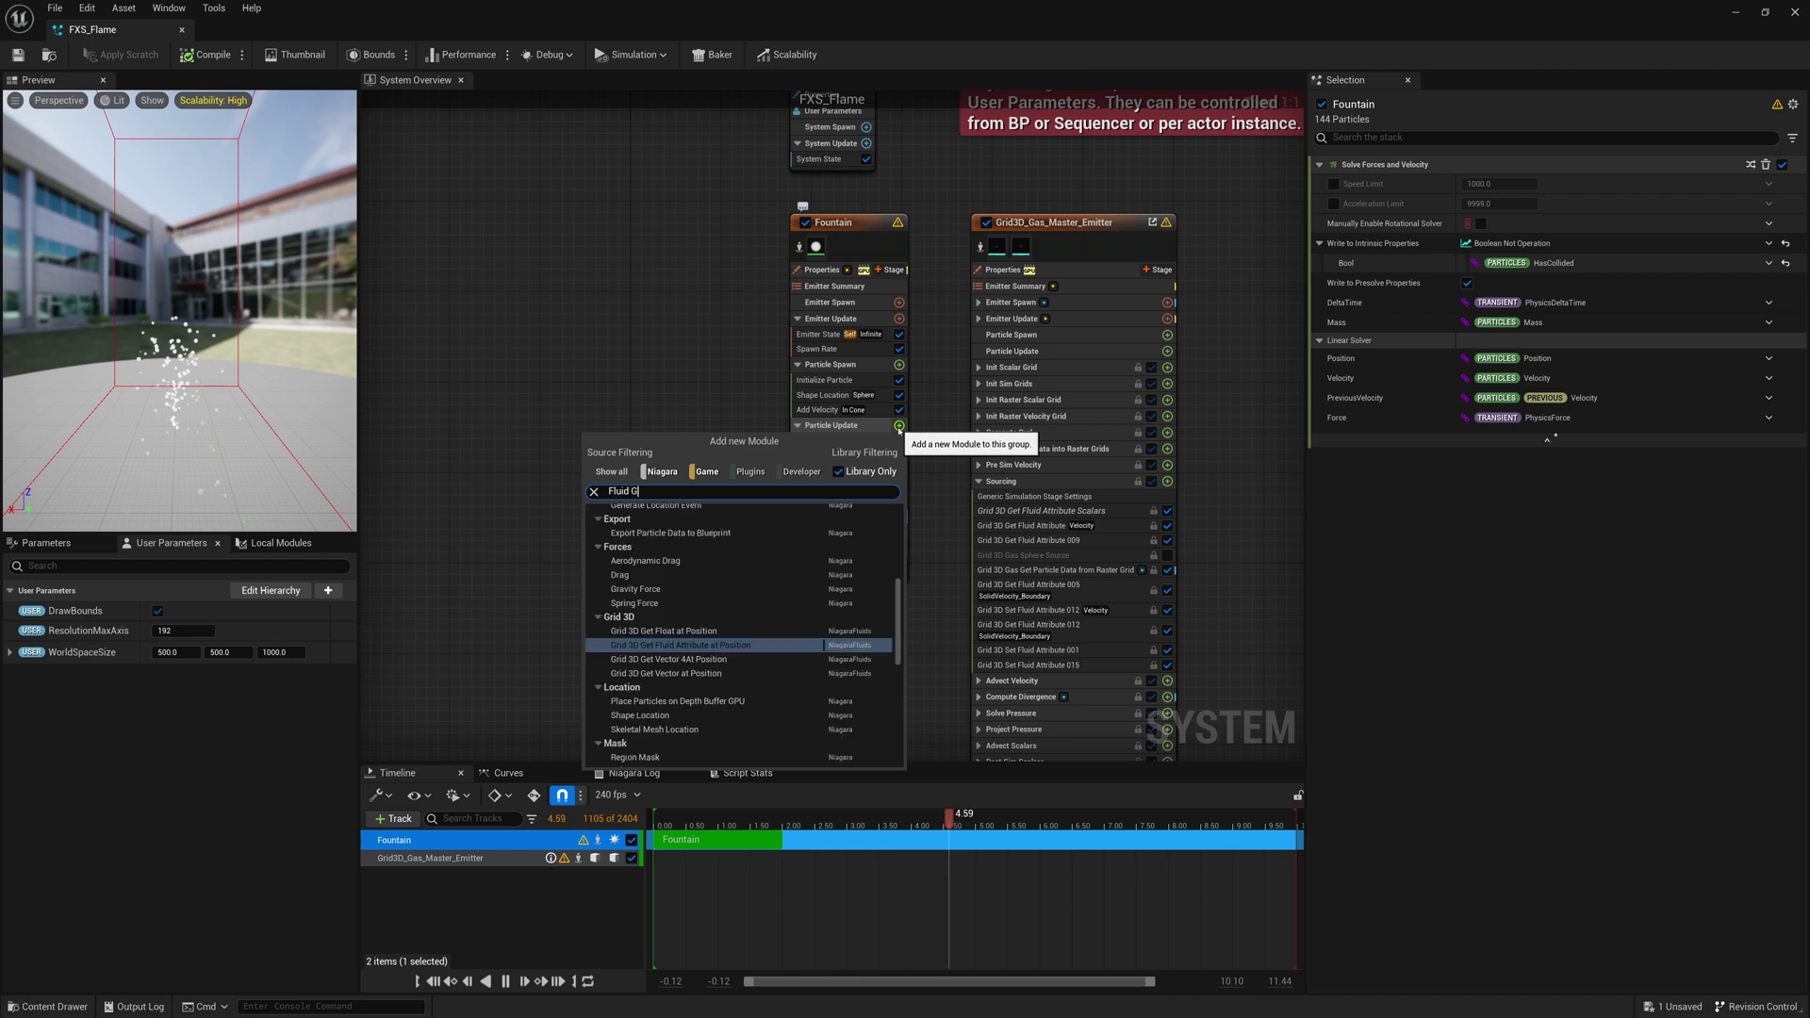
pyautogui.write('our')
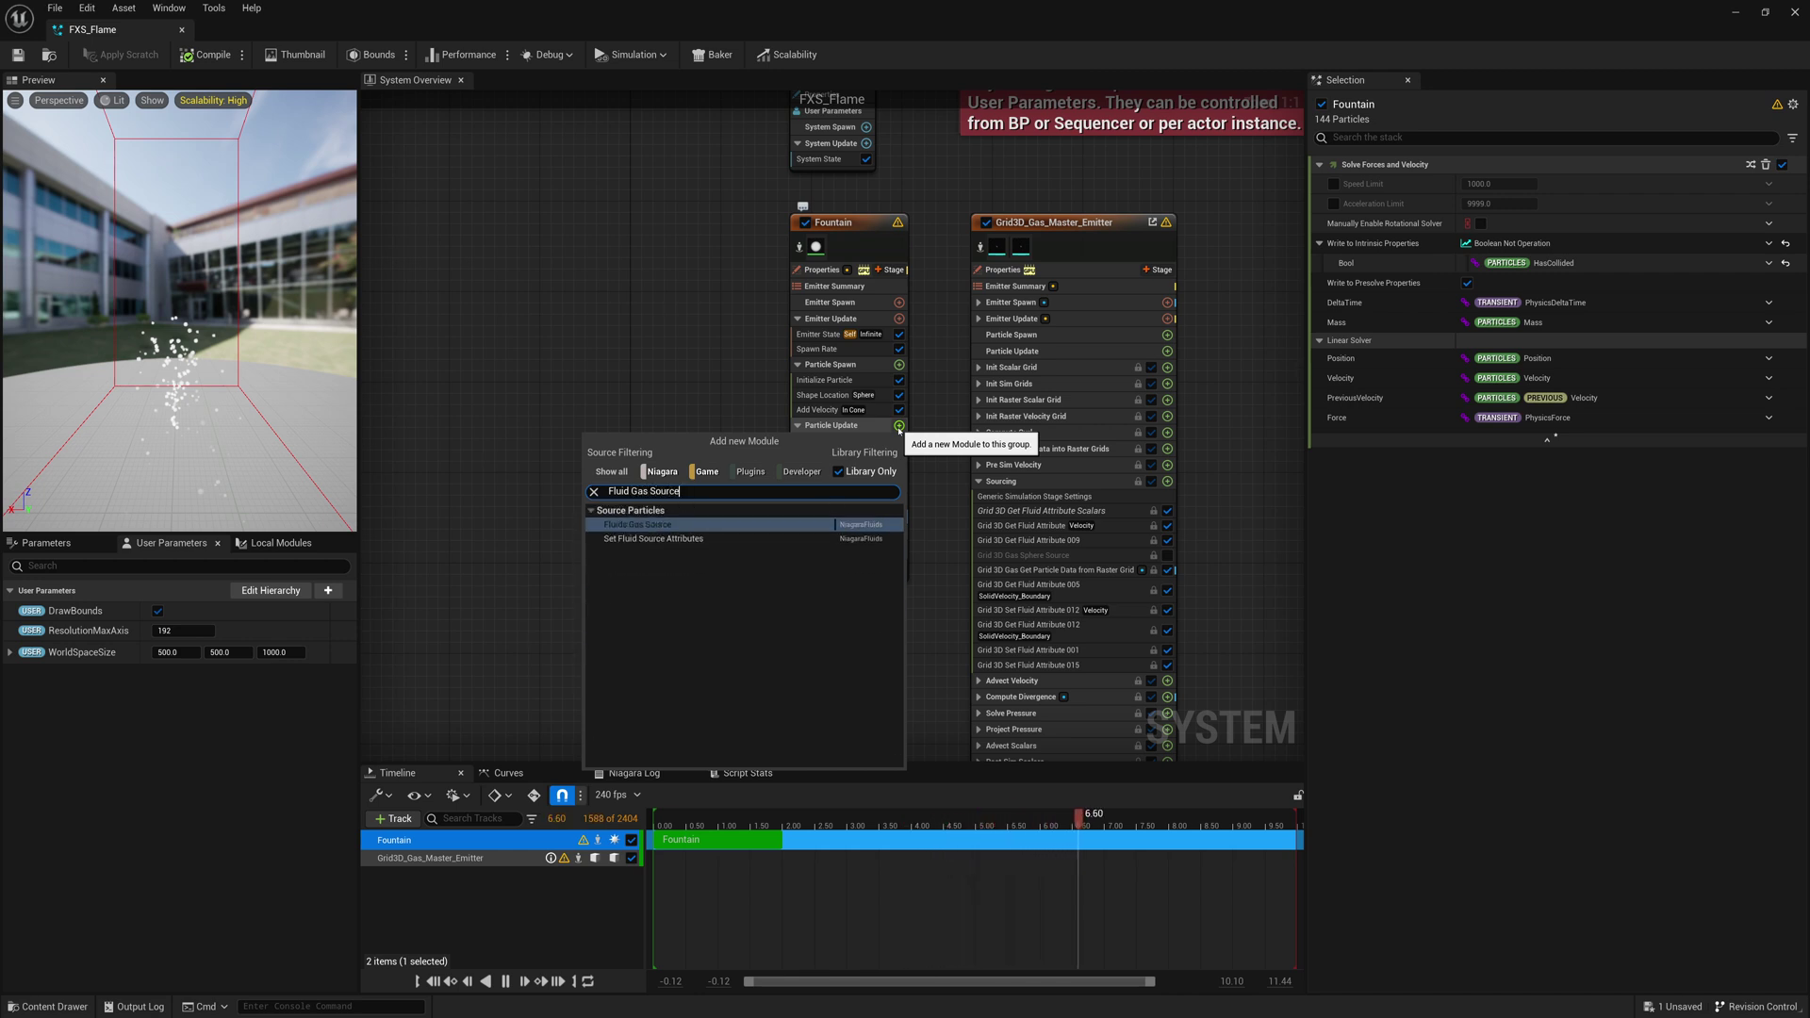
pyautogui.write('ce')
pyautogui.press('Return')
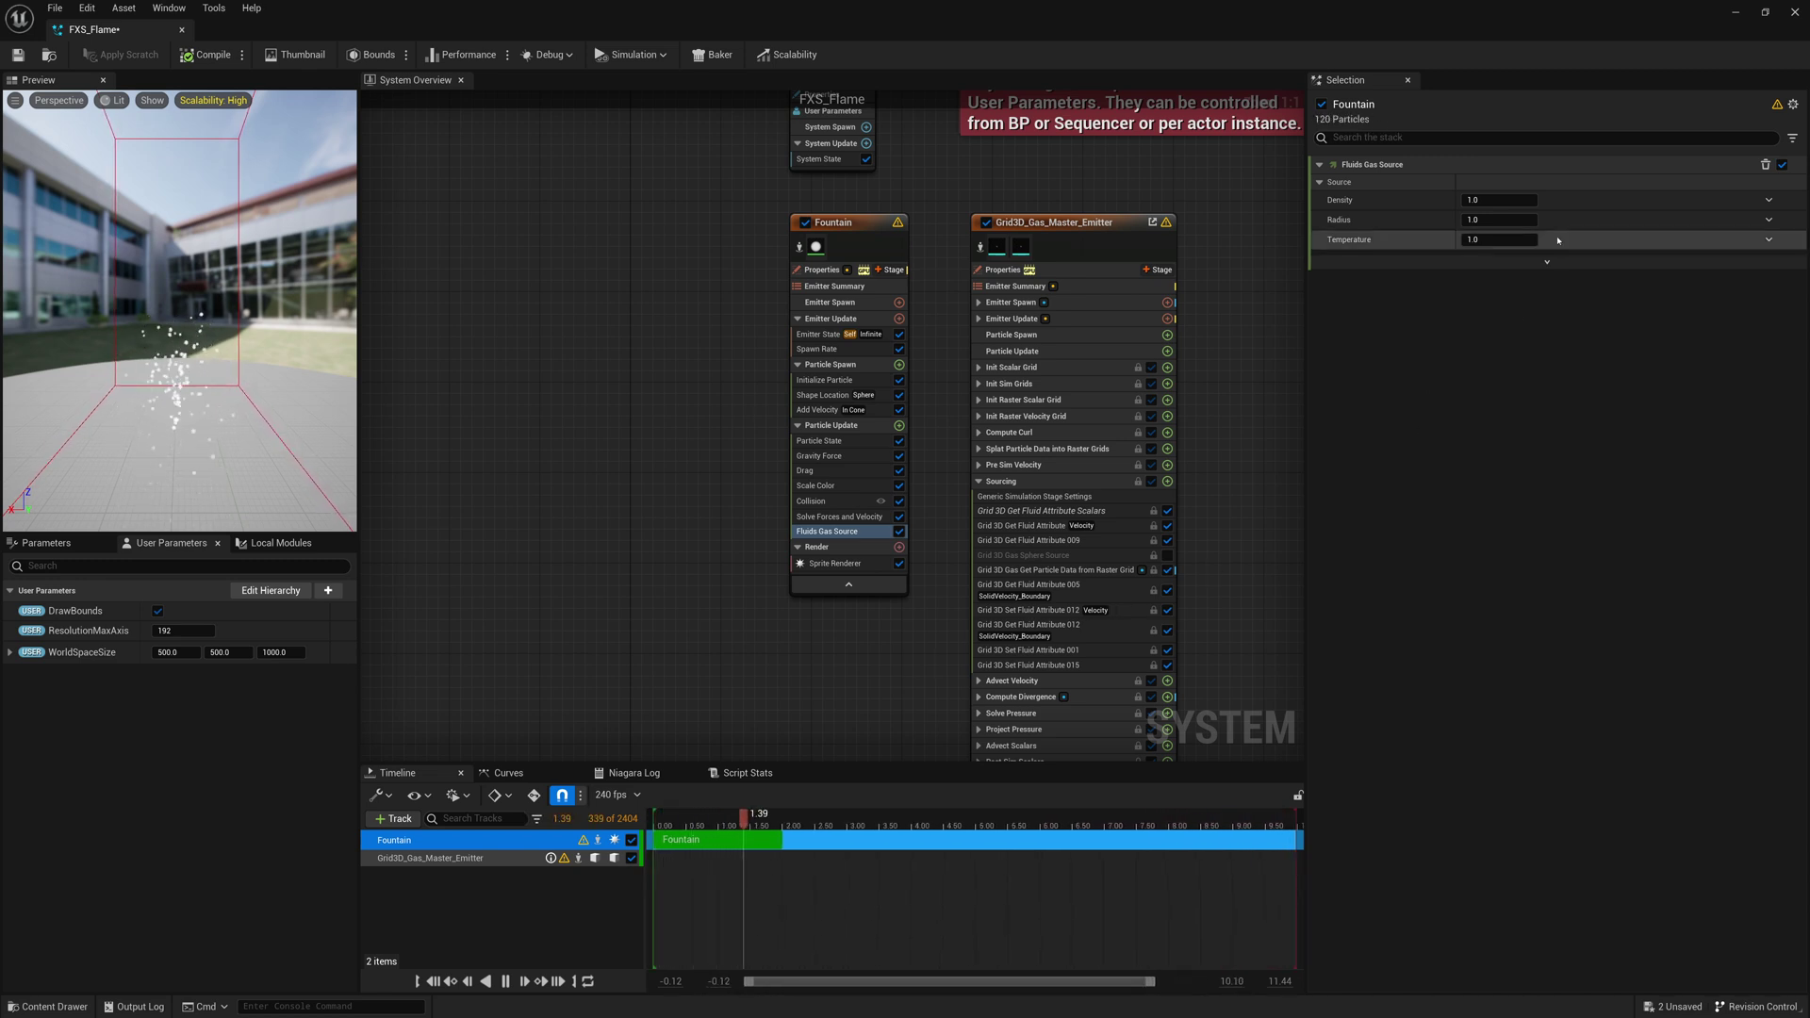
pyautogui.click(1505, 201)
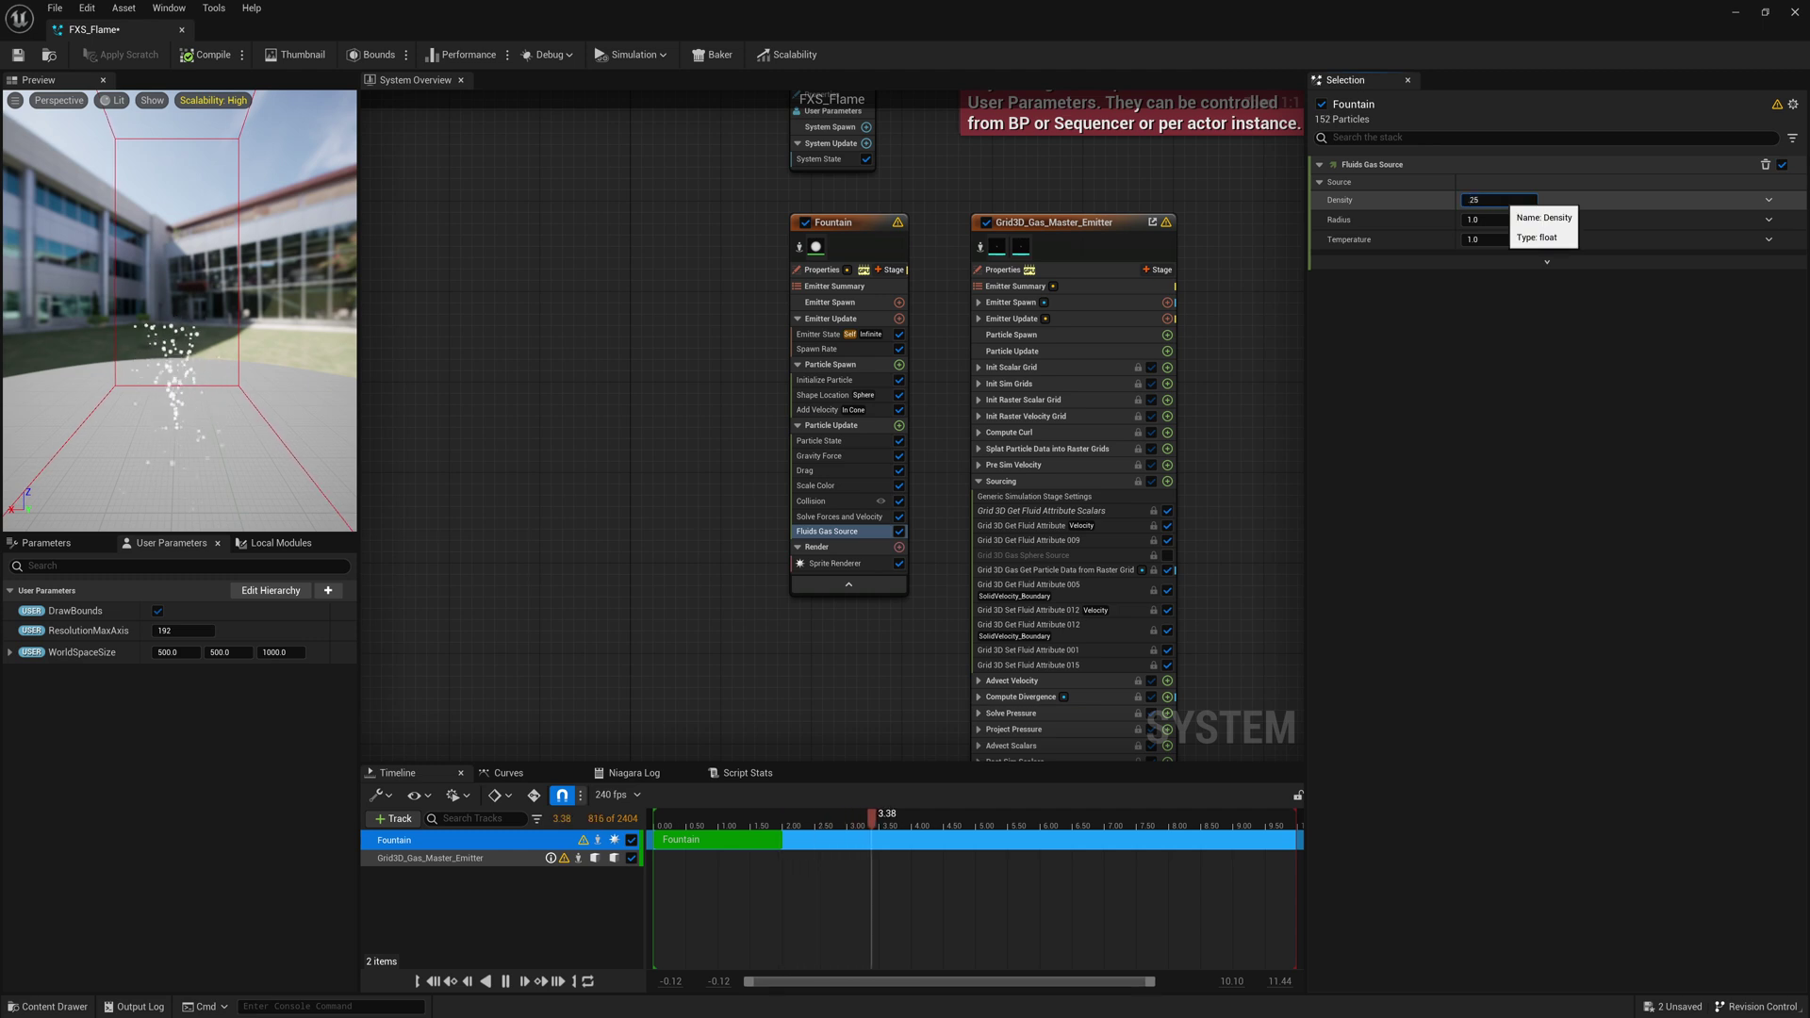
pyautogui.write('.25')
pyautogui.press('Return')
# Drive Radius from a Float from Curve scaled by 8.0 and set Temperature to 0.03.
pyautogui.click(1769, 200)
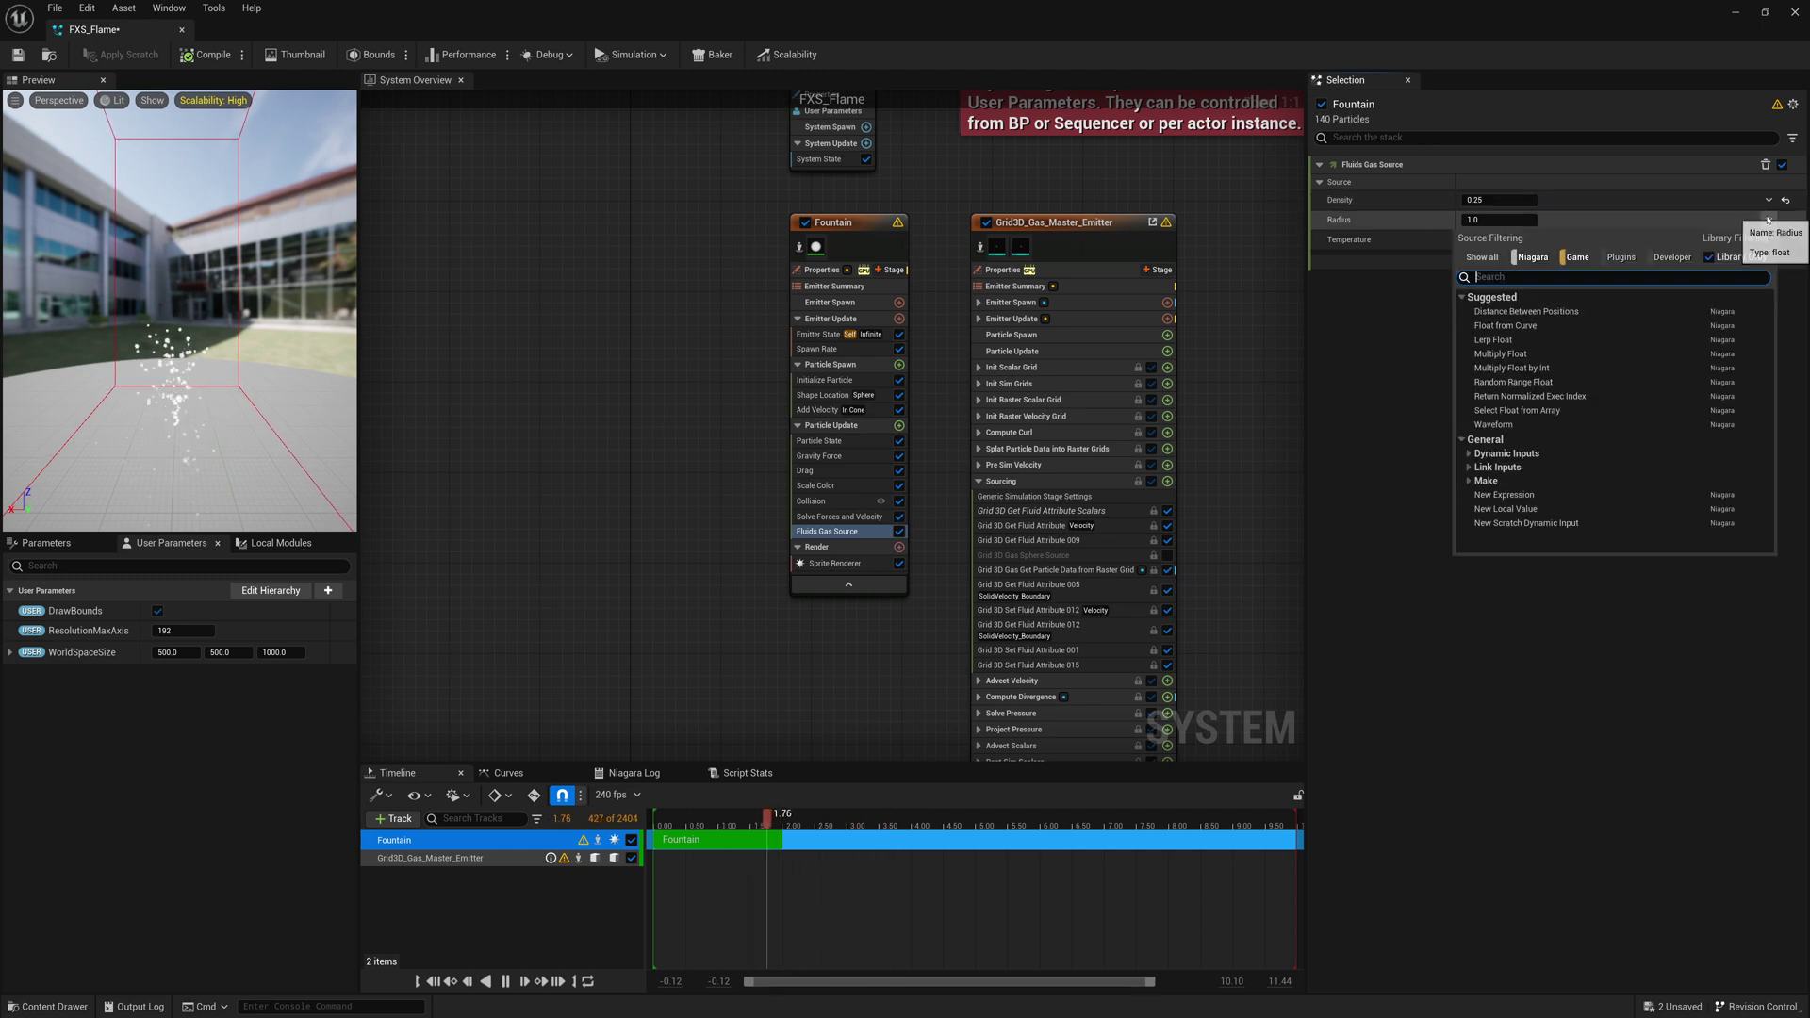
pyautogui.click(1509, 325)
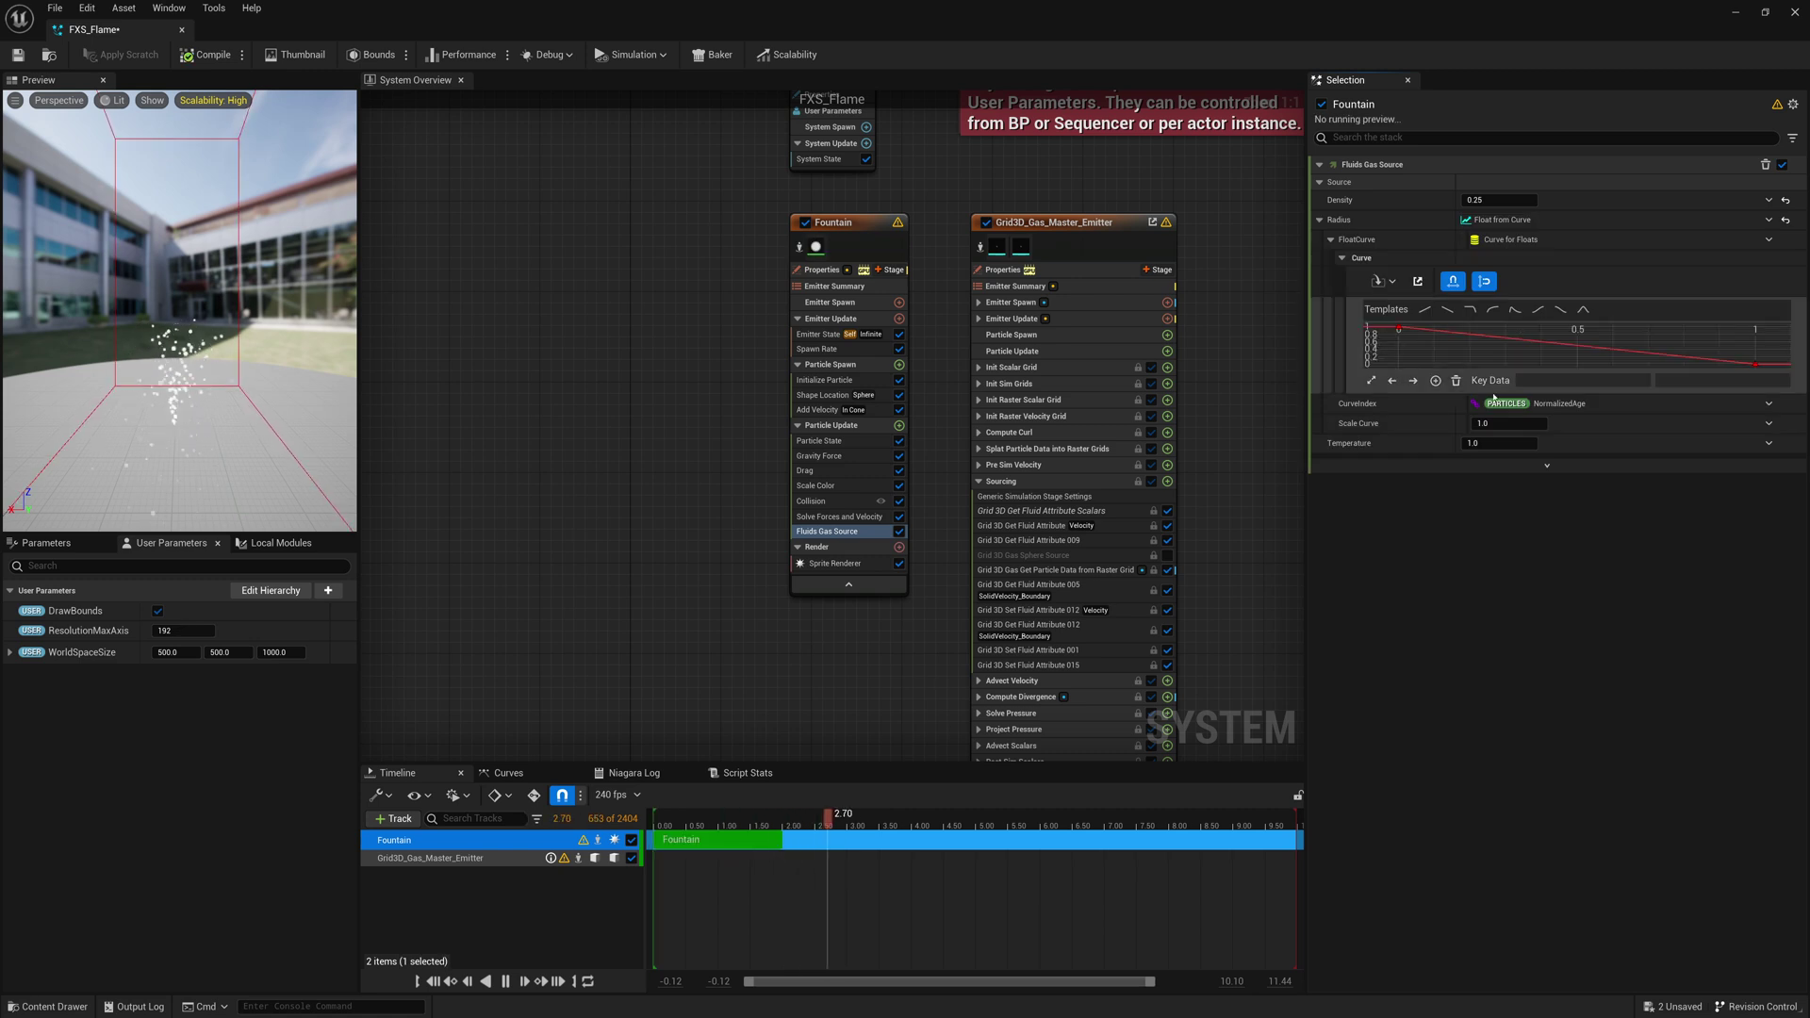
pyautogui.click(1499, 424)
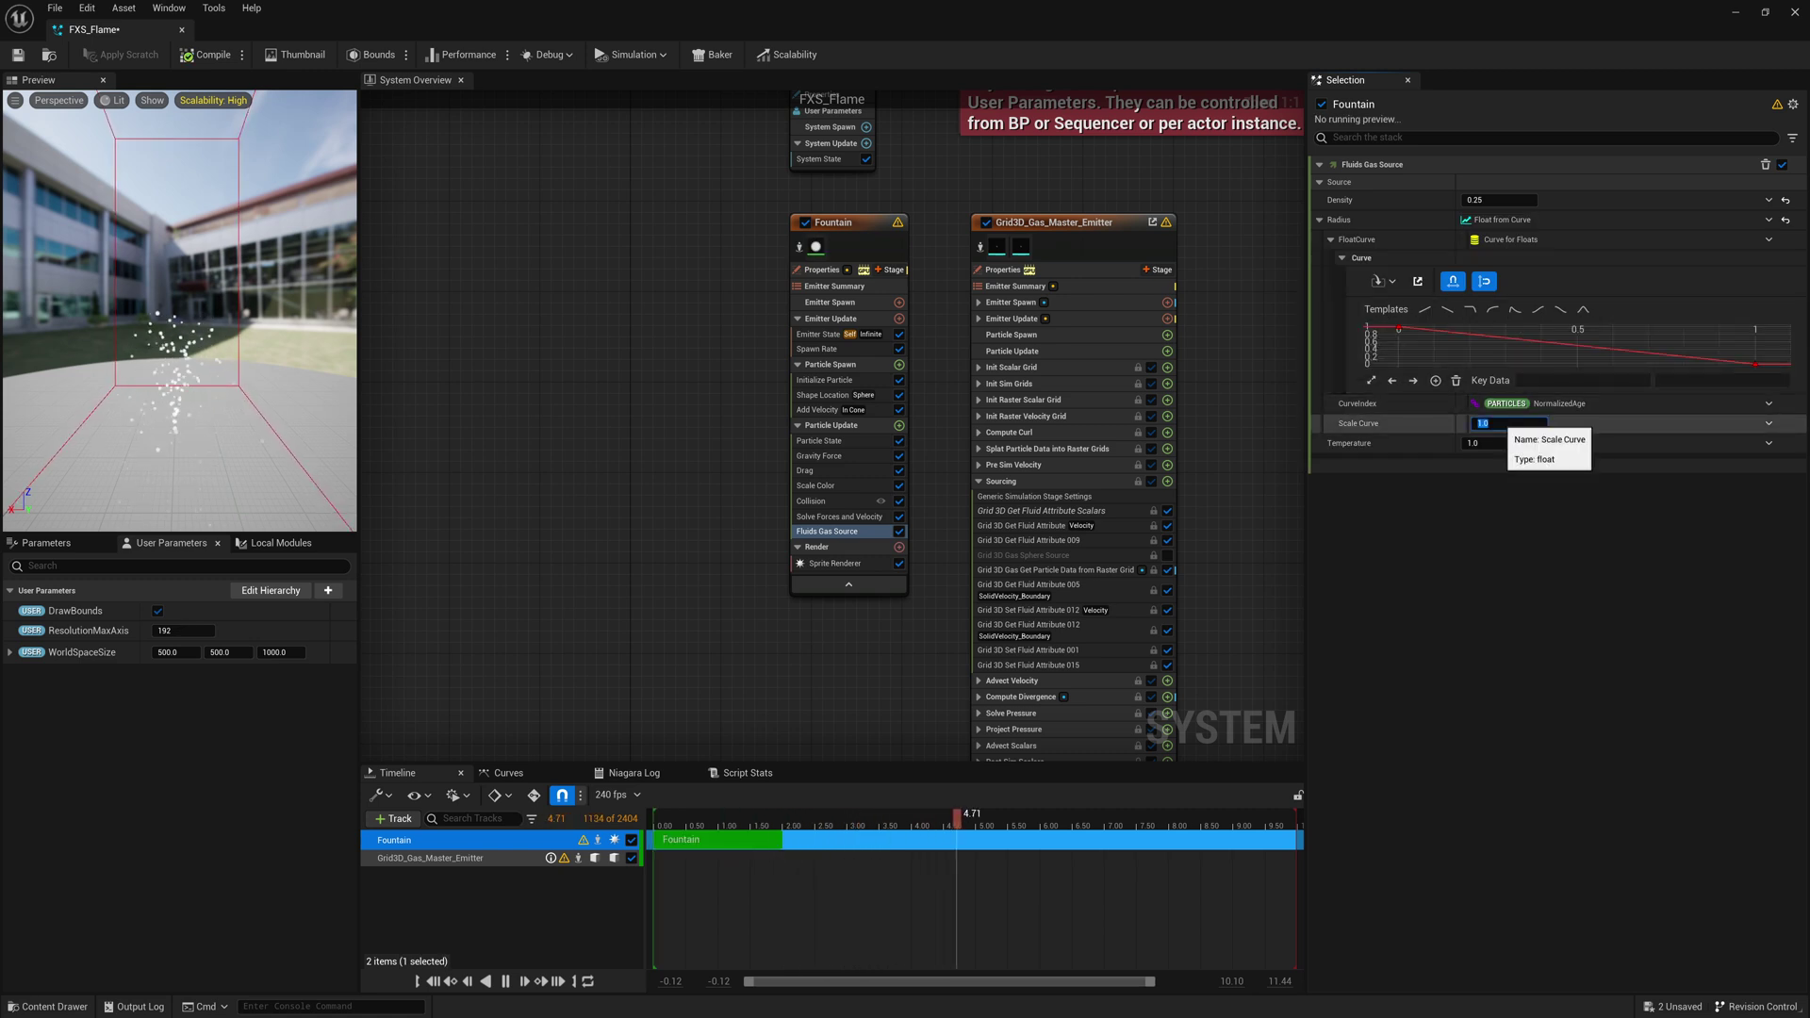
pyautogui.press('Return')
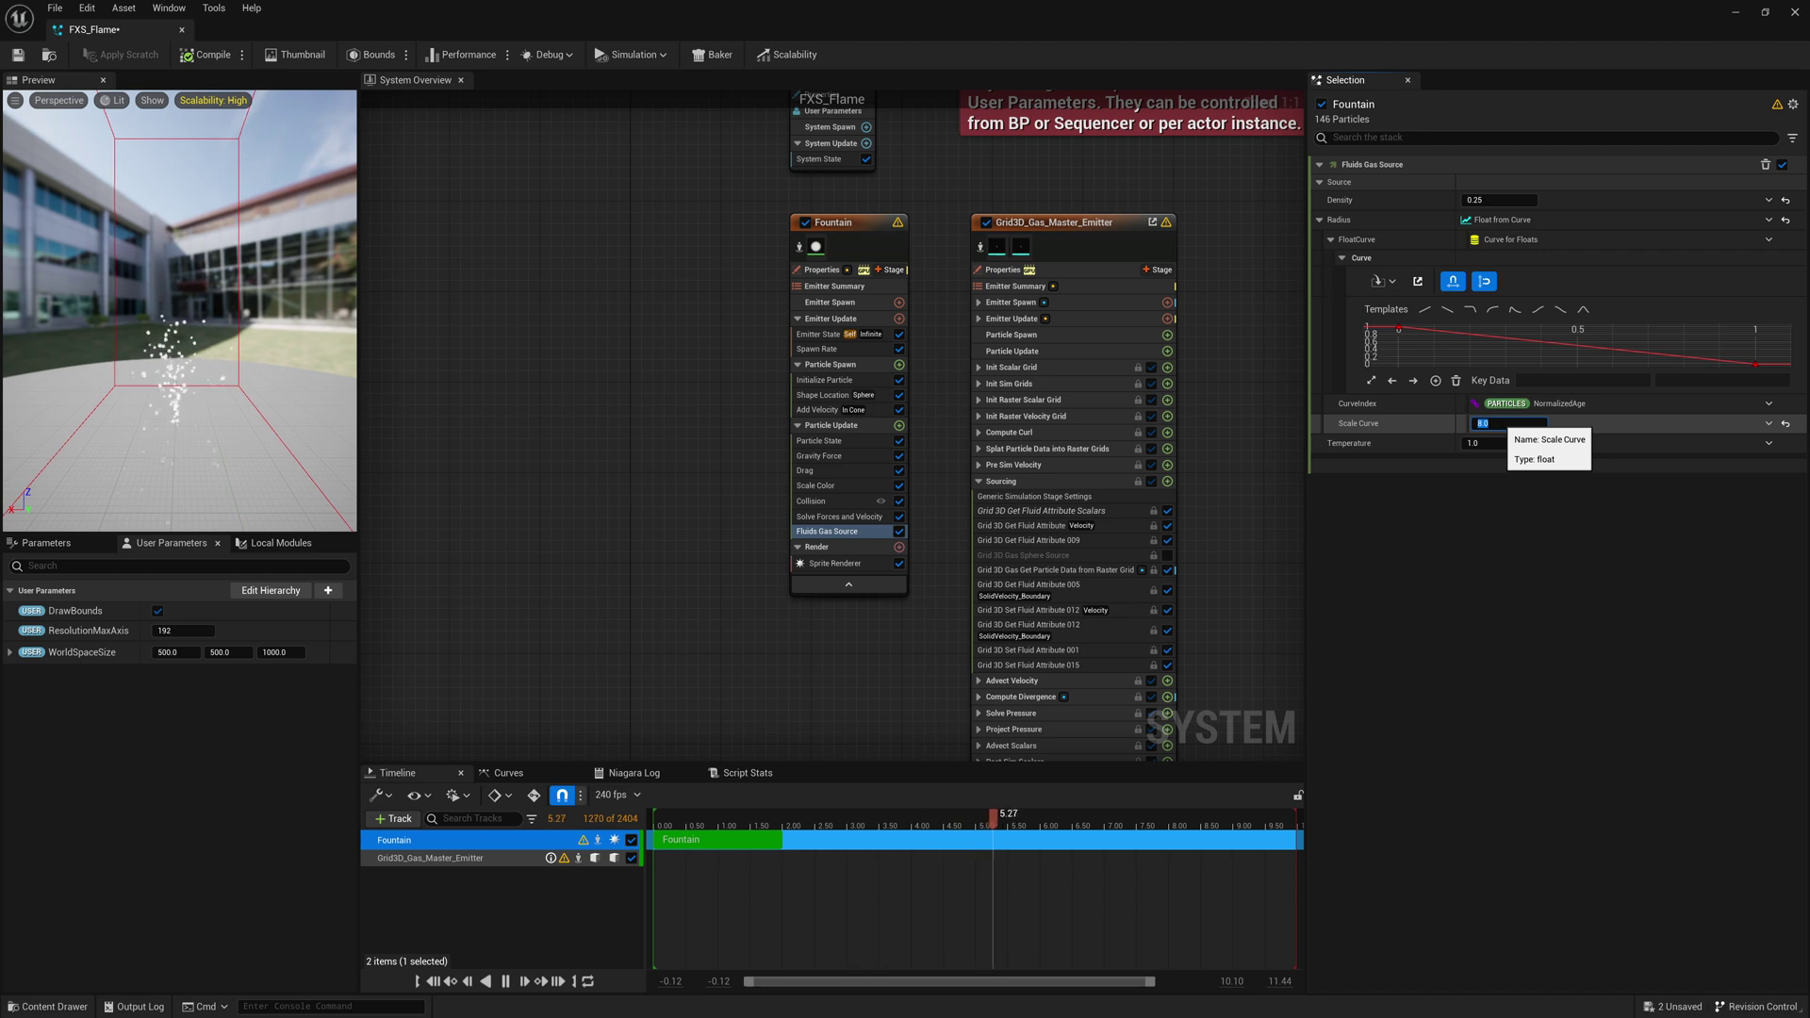
pyautogui.click(1499, 443)
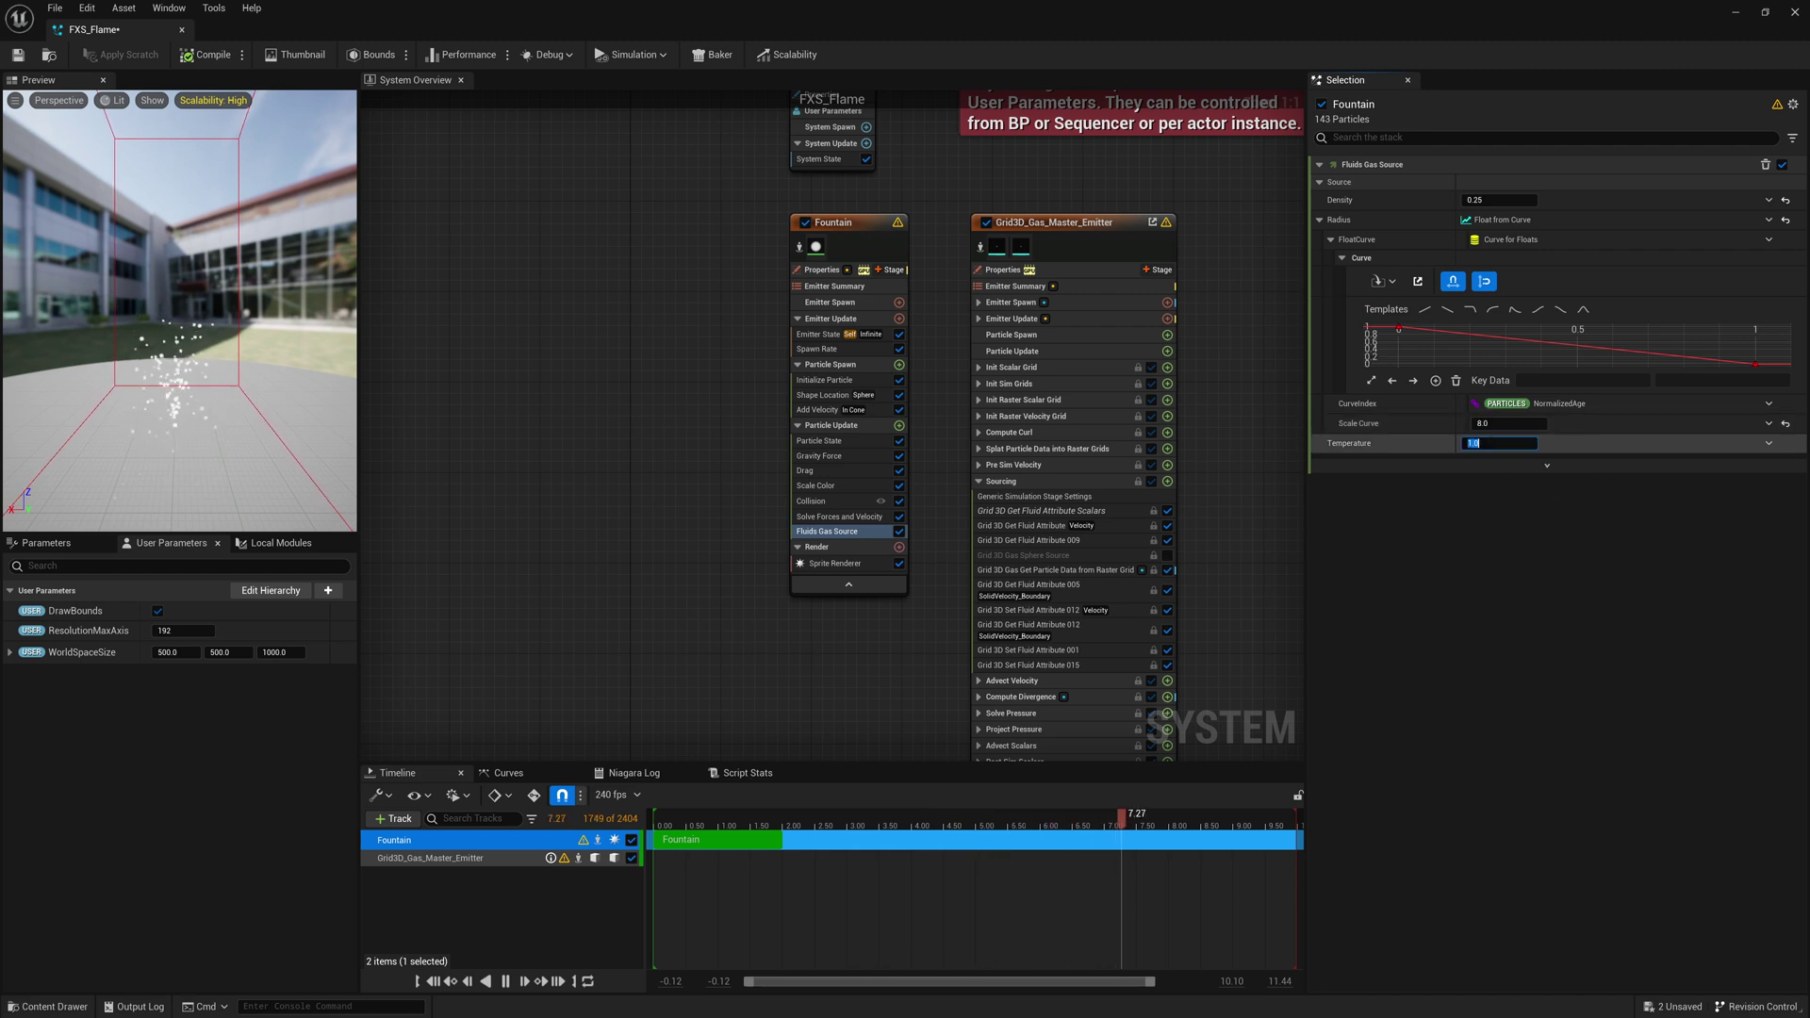
pyautogui.write('0.03')
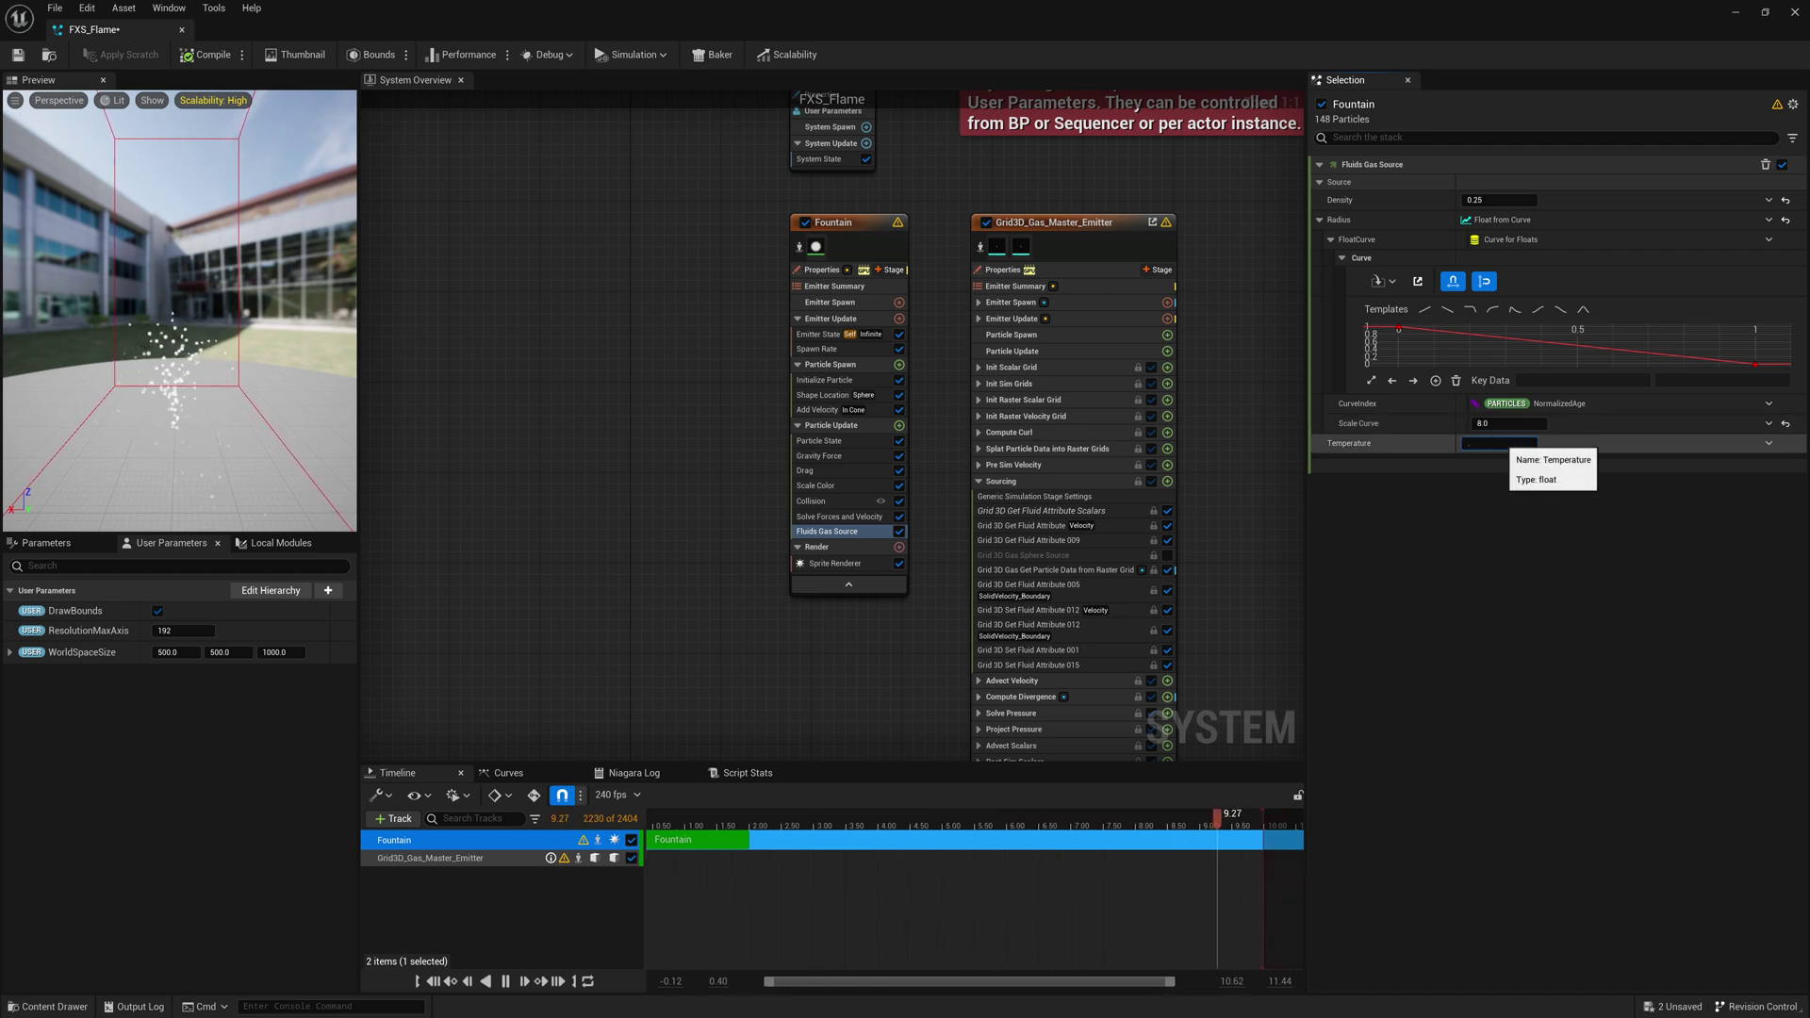
pyautogui.press('Return')
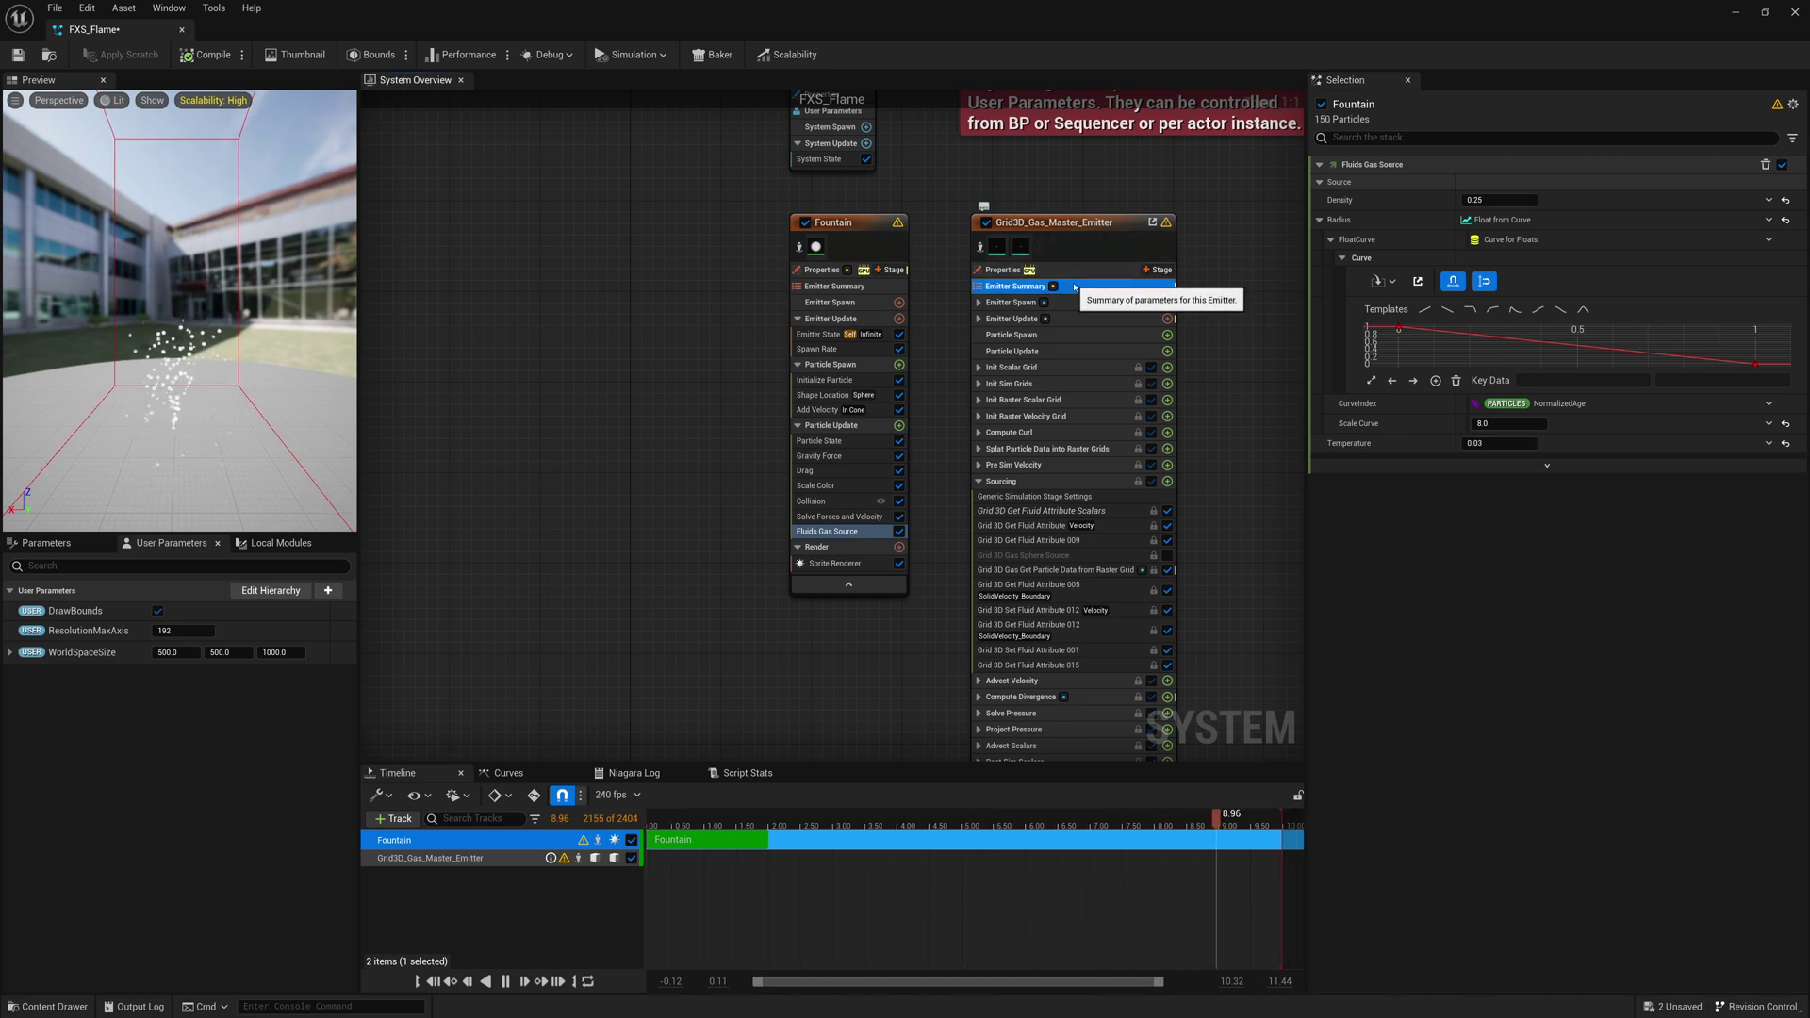
# Turn on Read Particle Source for the gas emitter and set the source Emitter Name to Fountain.
pyautogui.click(1016, 286)
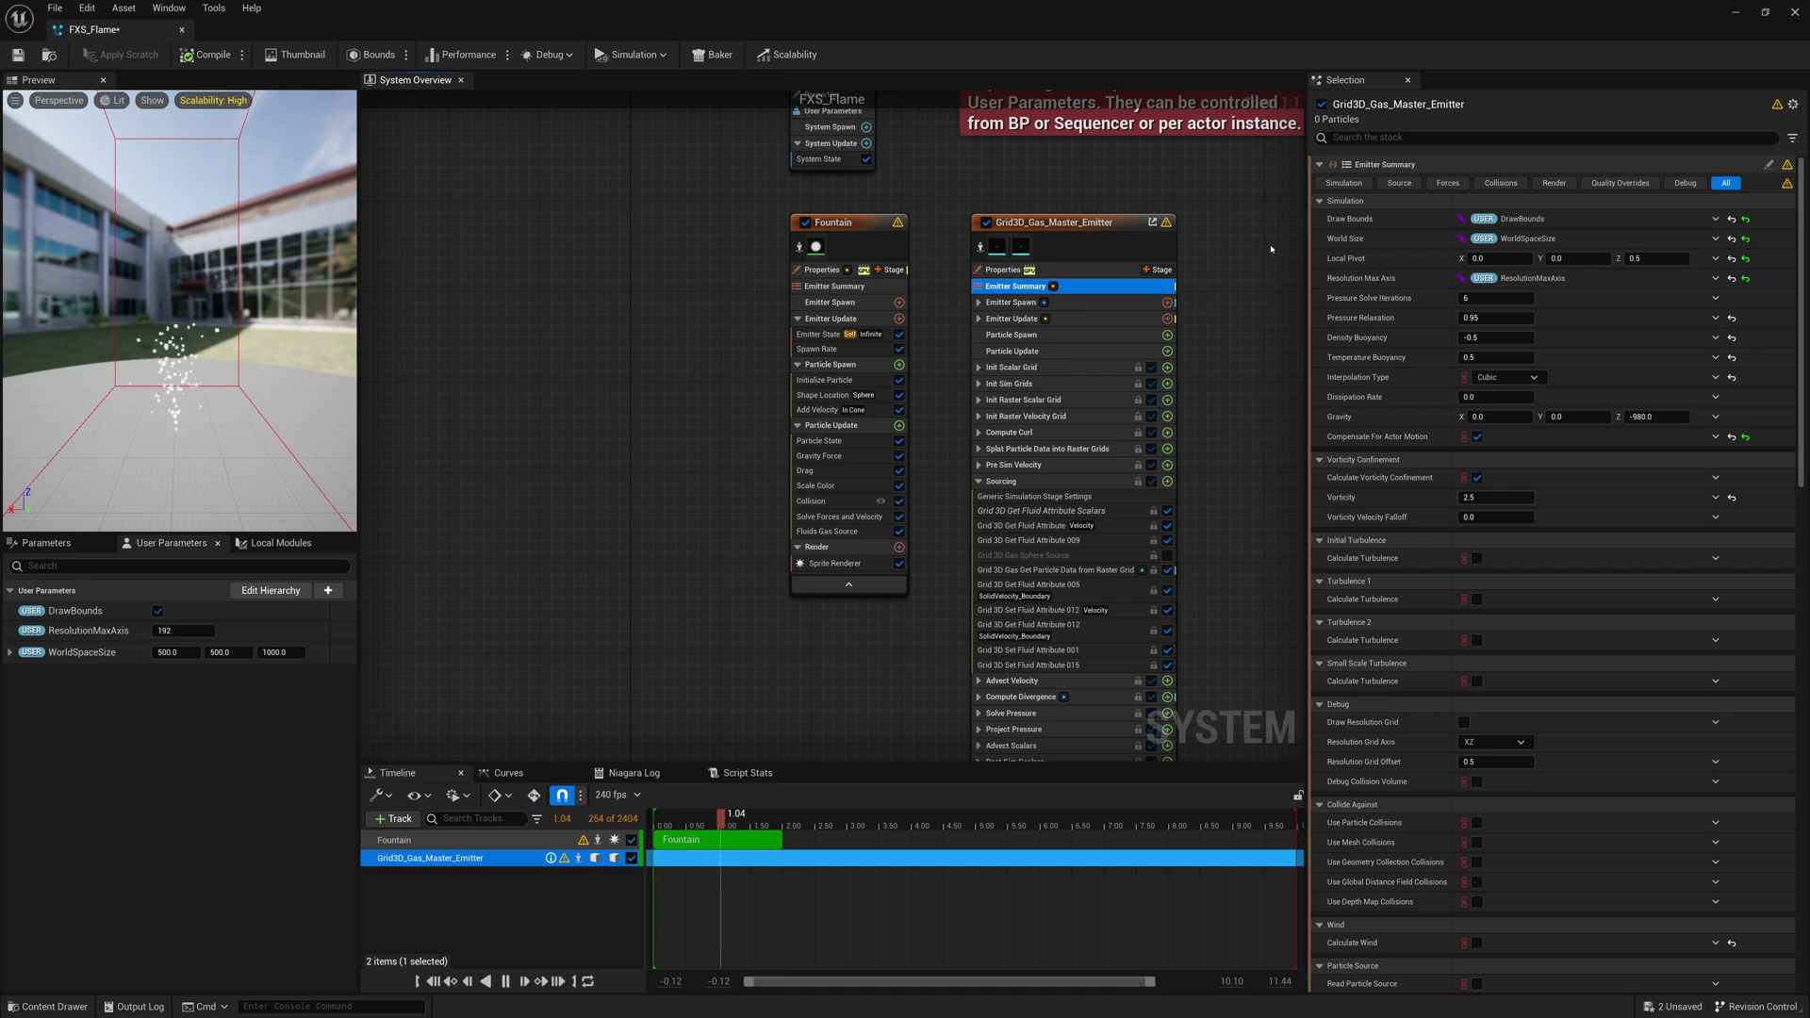
pyautogui.click(1399, 183)
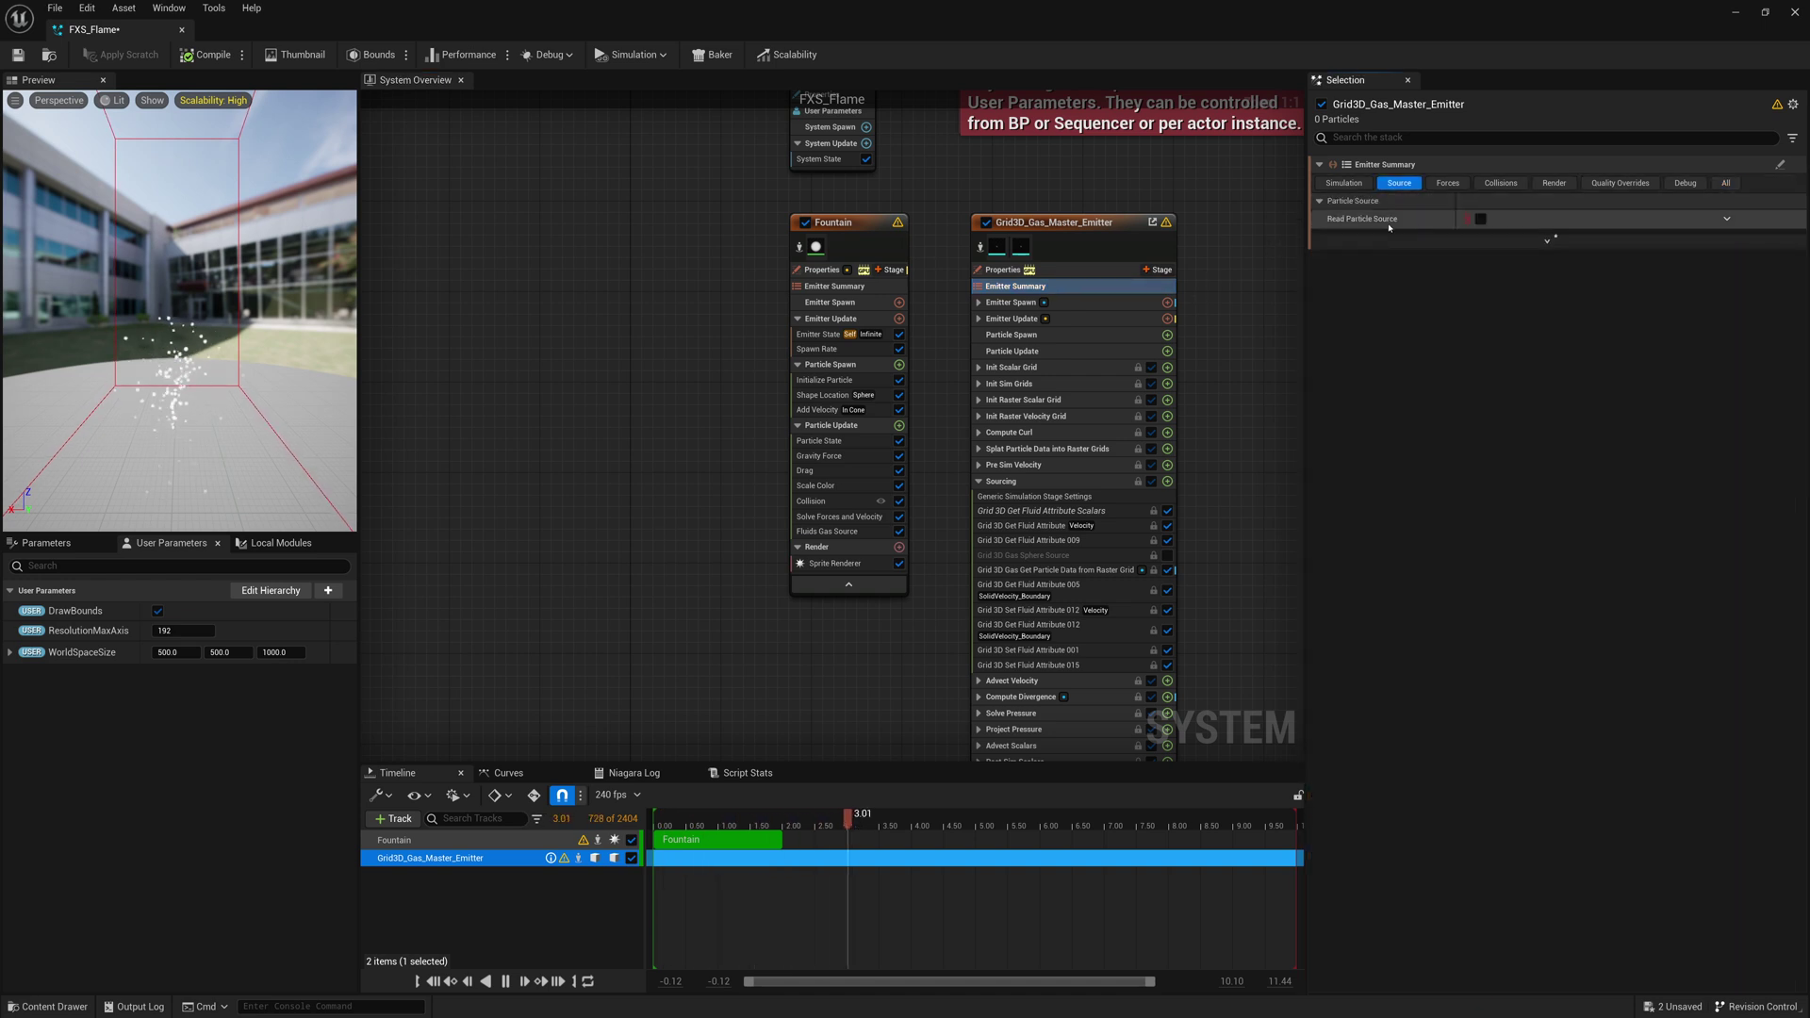
pyautogui.click(1481, 219)
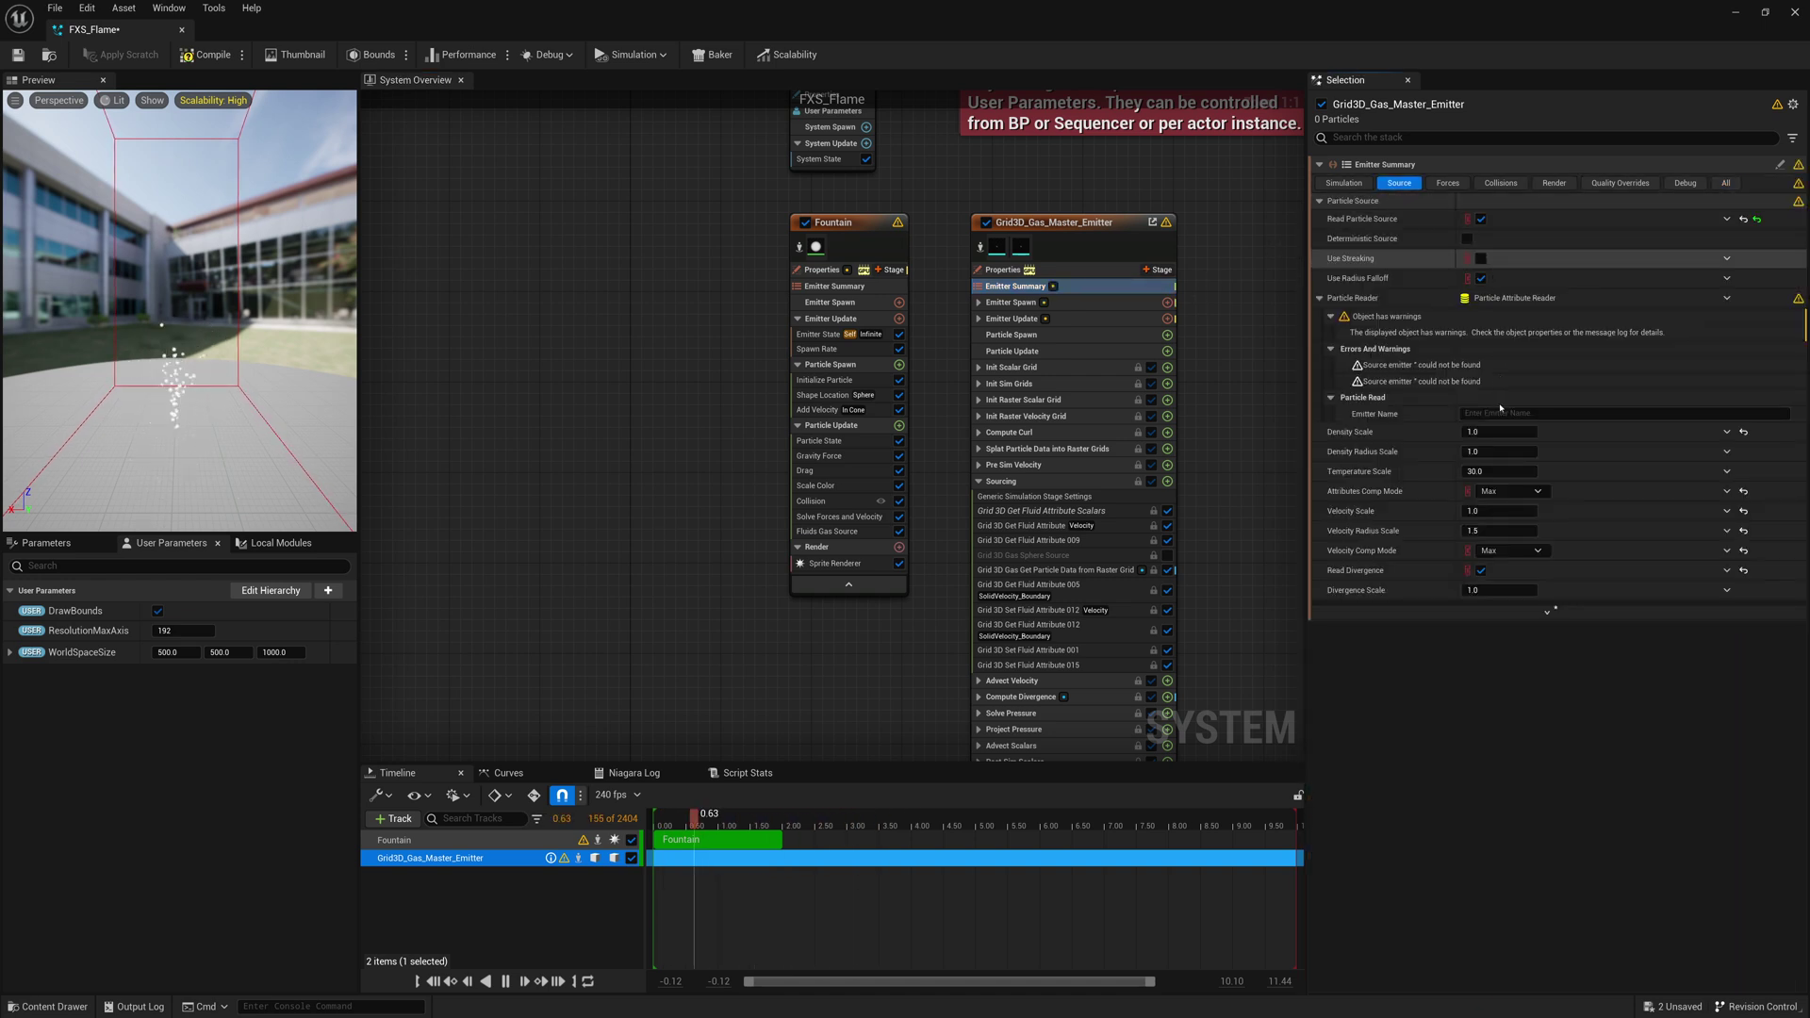
pyautogui.click(1485, 415)
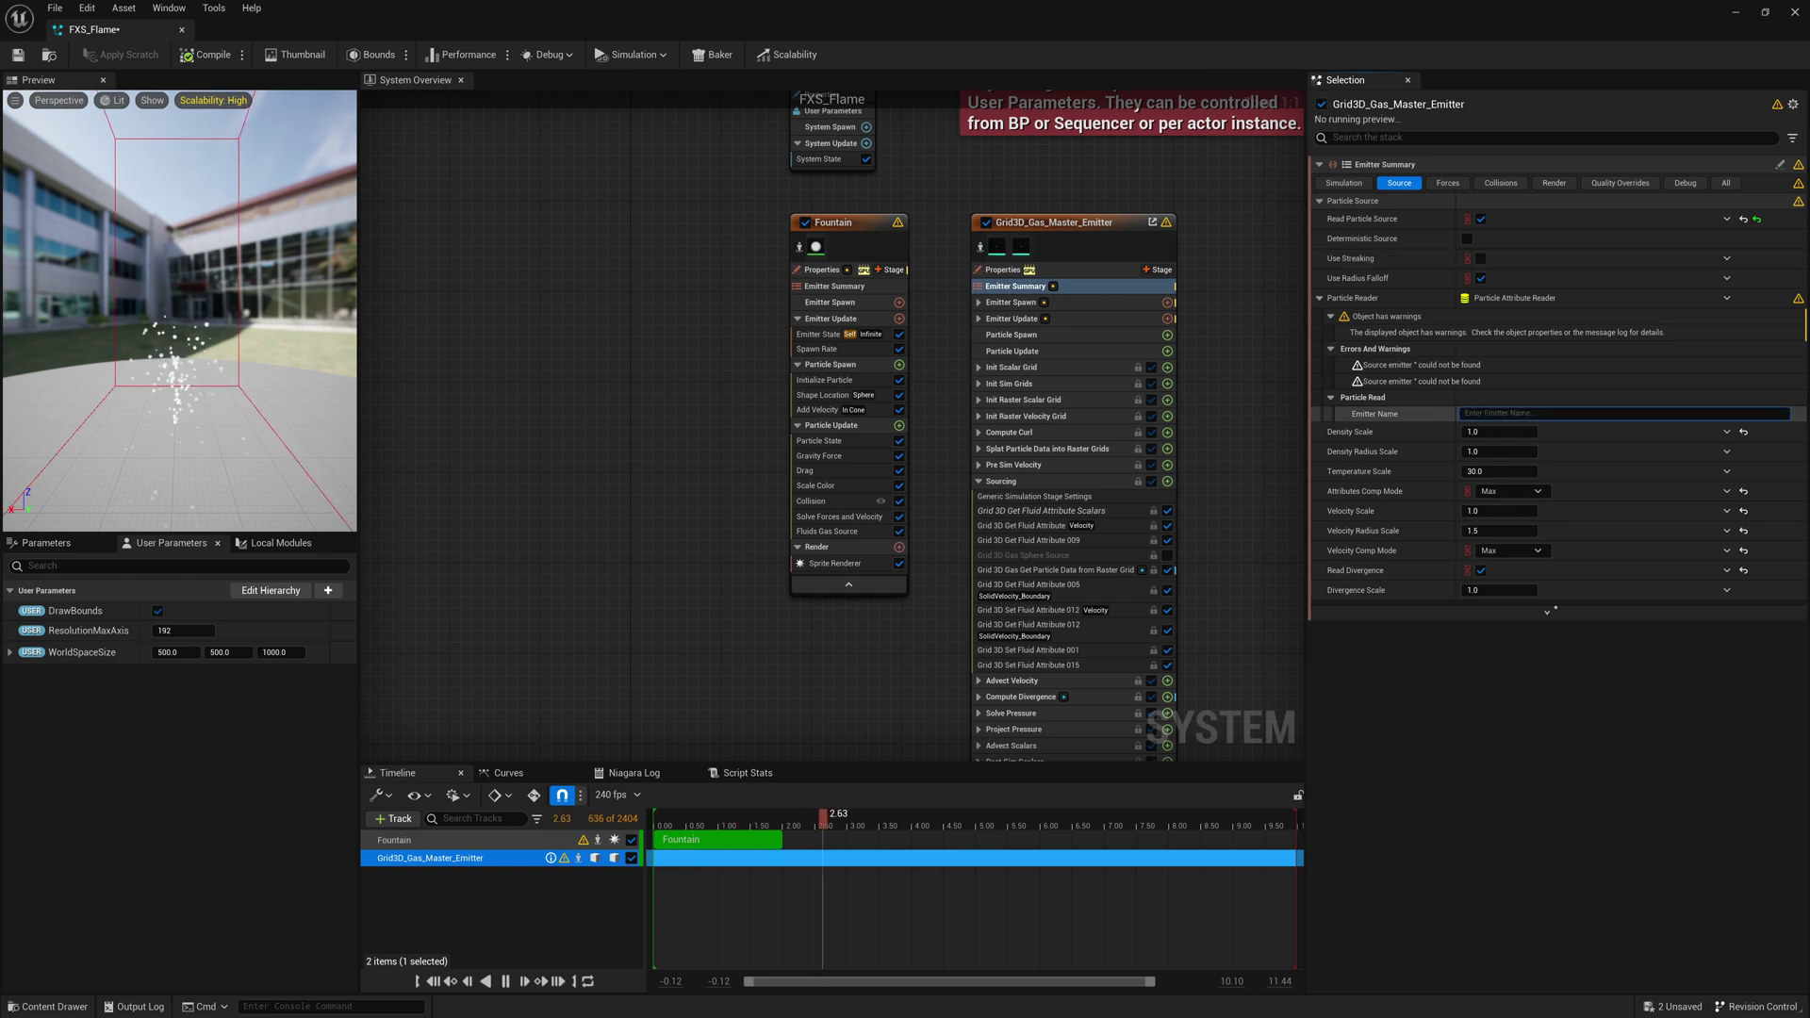
pyautogui.write('Foun')
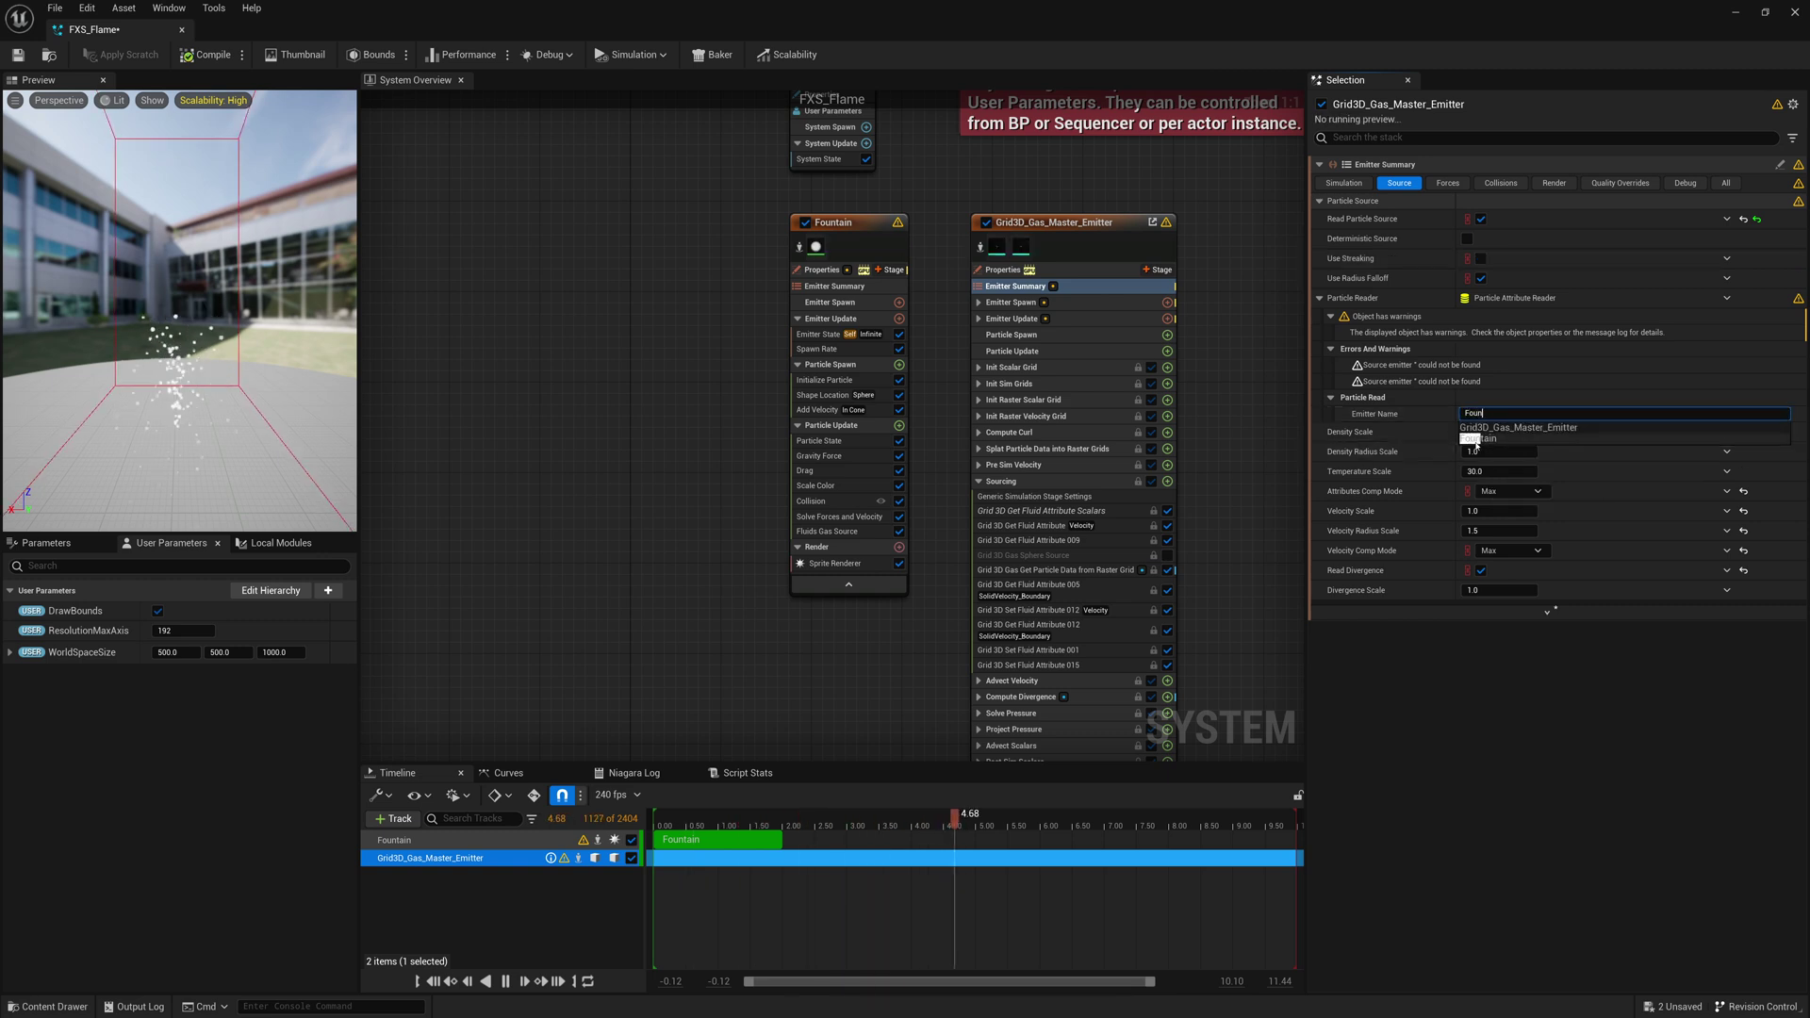
pyautogui.click(1476, 437)
pyautogui.press('Return')
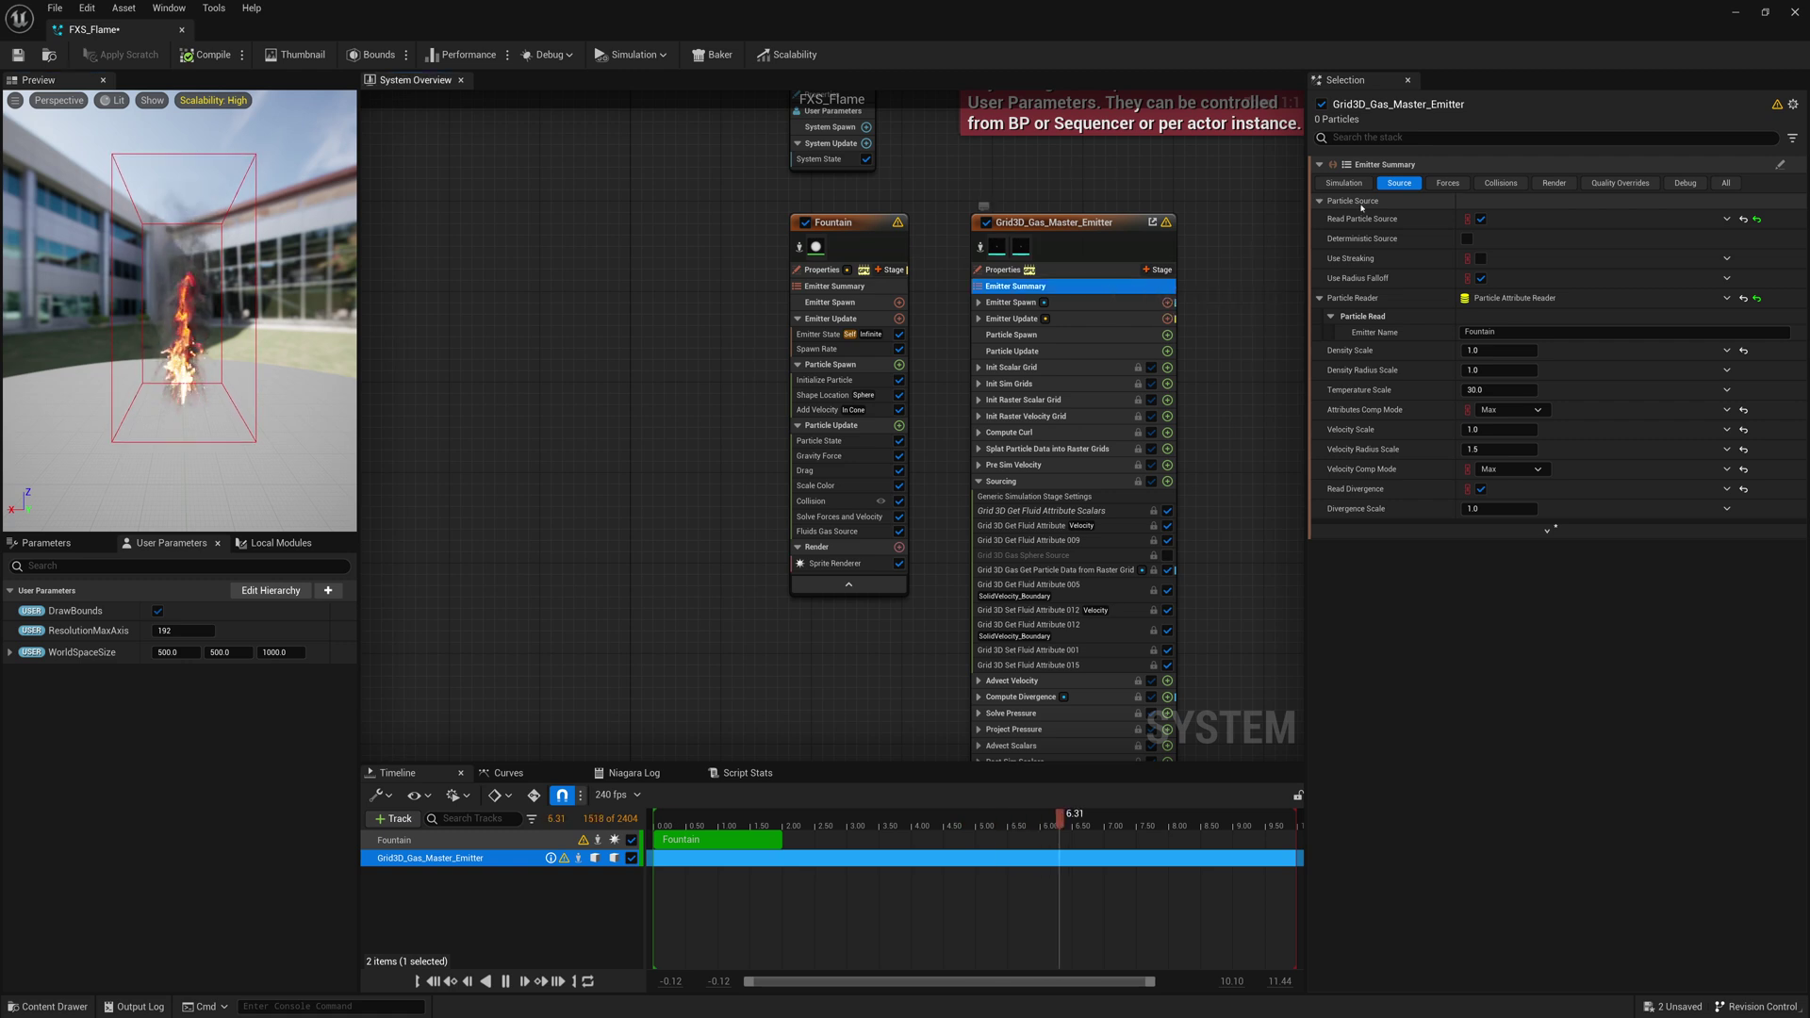
# Set the gas emitter's Local Pivot Z to 0.0, then bring up the system's User Parameters.
pyautogui.click(1345, 183)
pyautogui.rightClick(1362, 259)
pyautogui.click(1659, 258)
pyautogui.write('0')
pyautogui.press('Return')
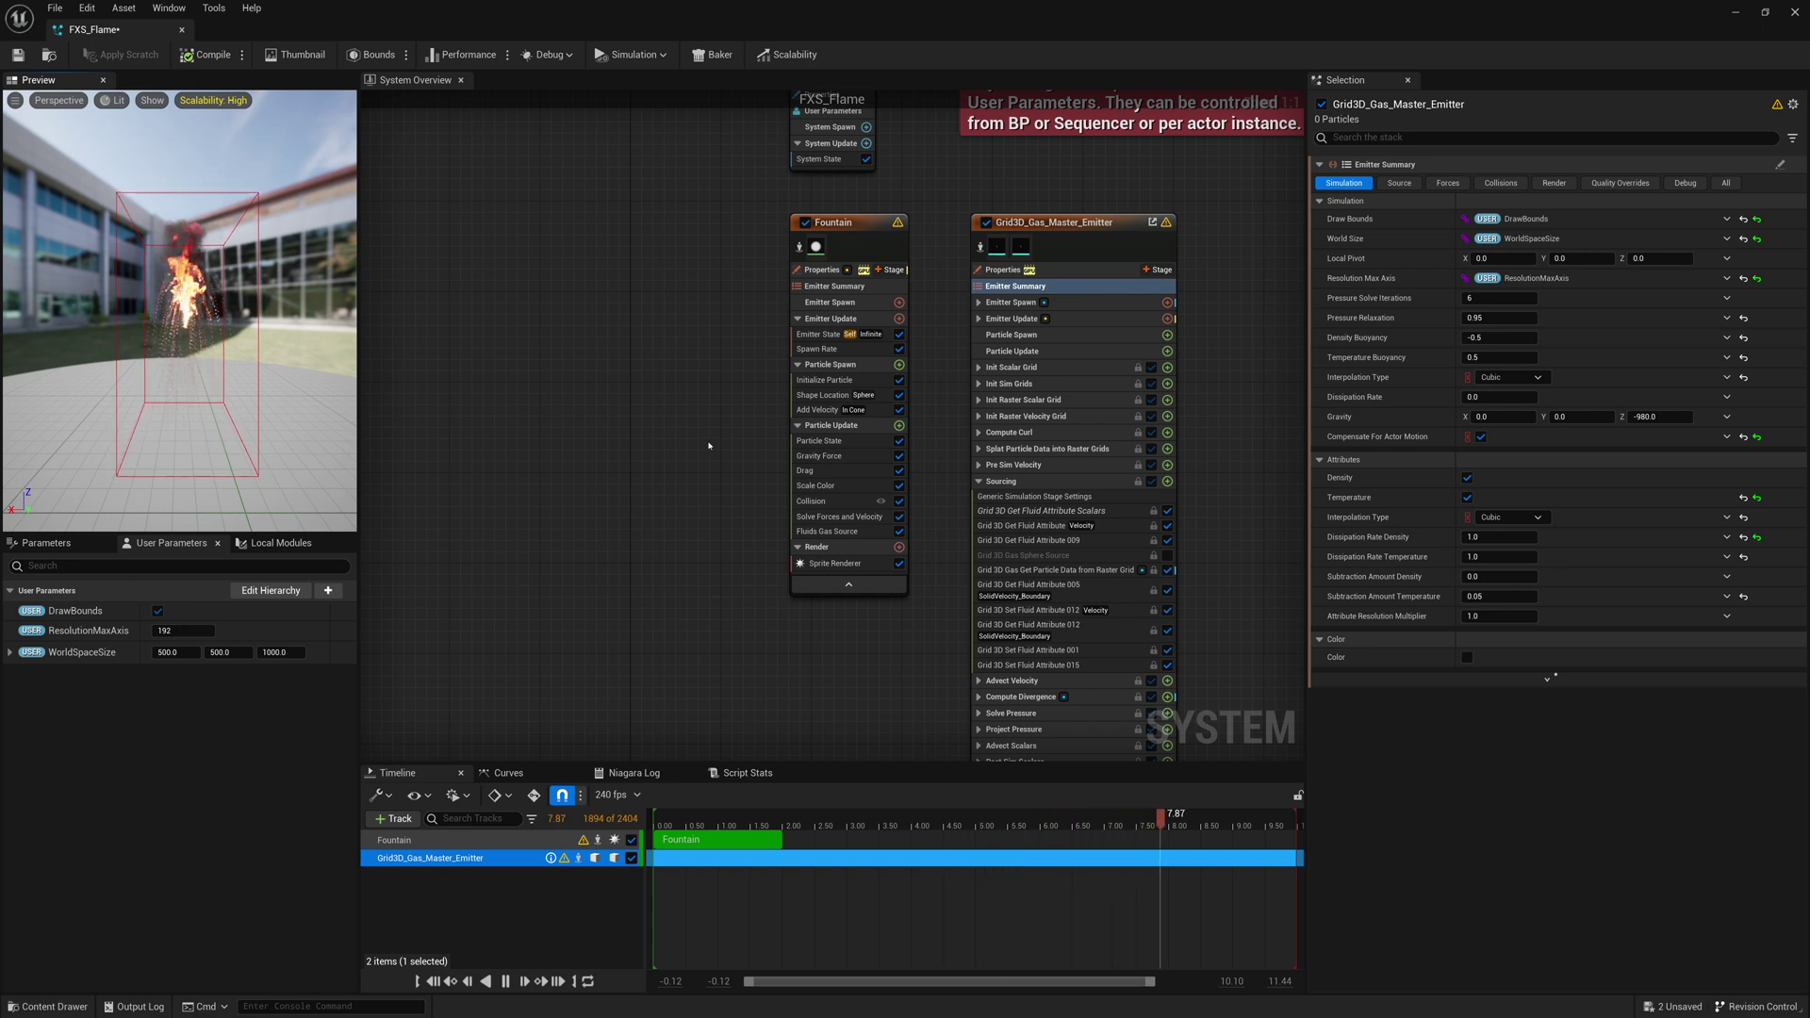
pyautogui.click(1082, 246)
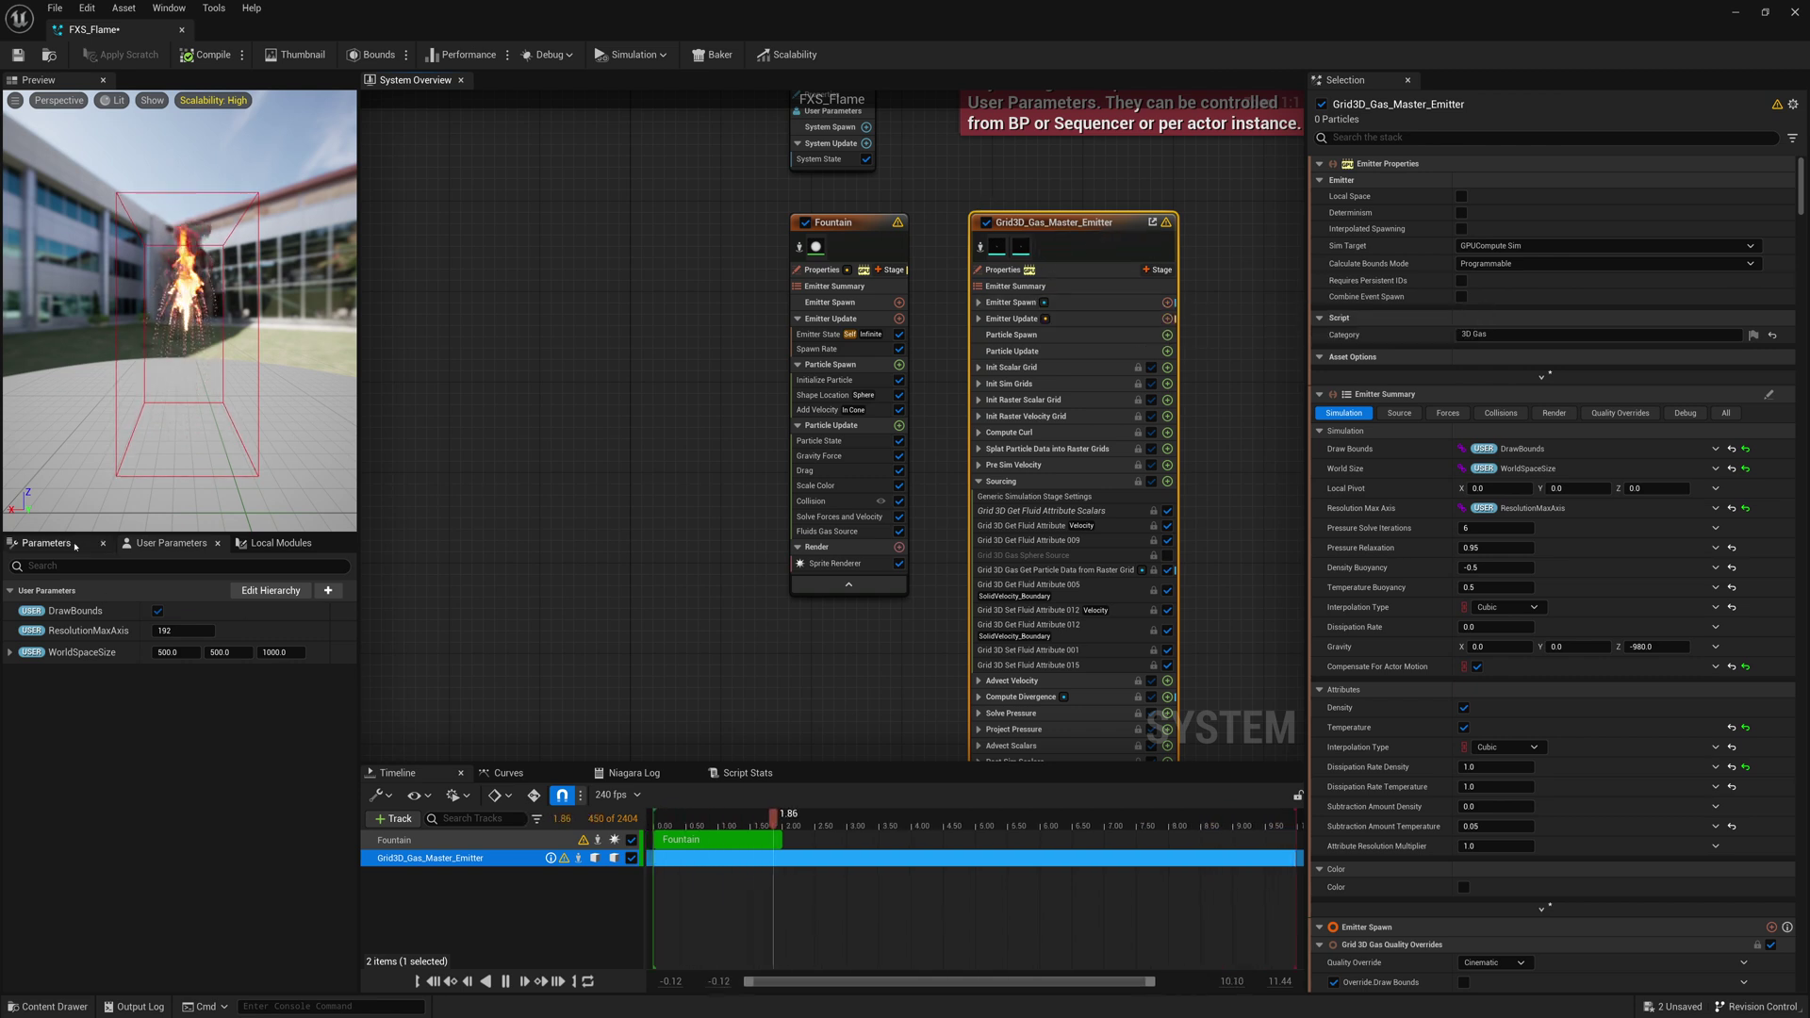
pyautogui.click(182, 545)
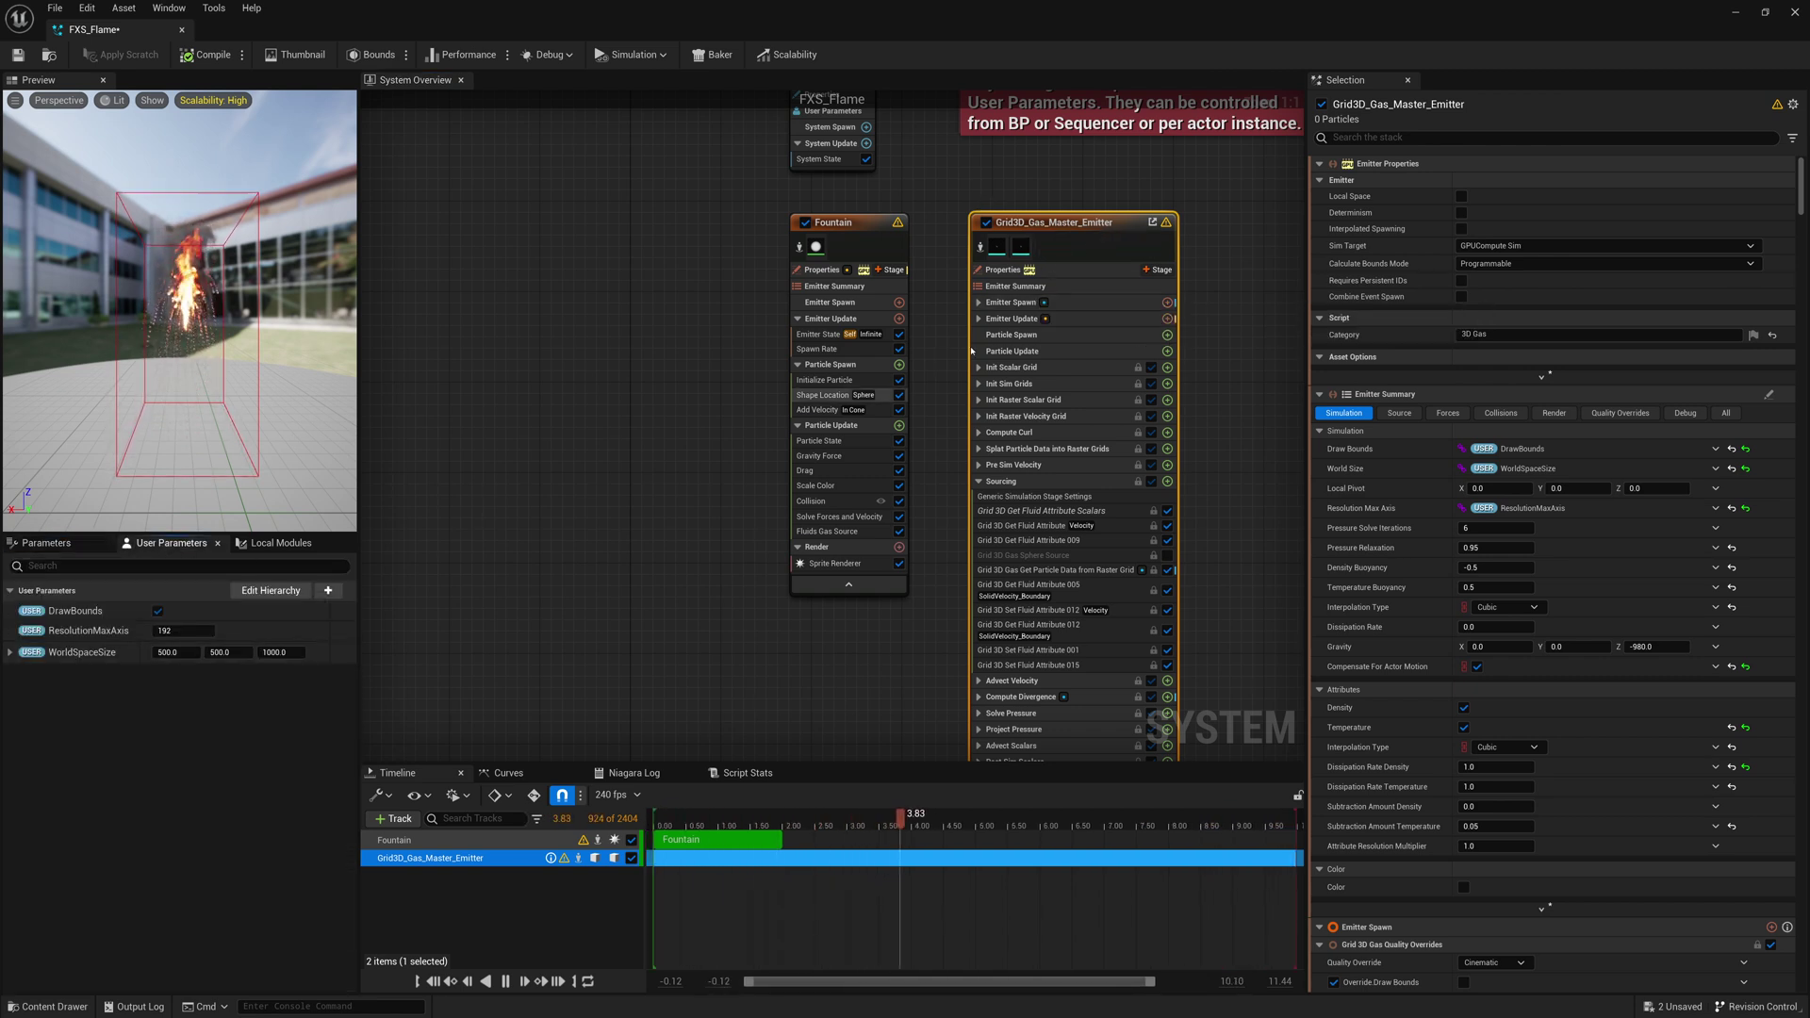
# Set the WorldSpaceSize user parameter's X and Y values to 1000.
pyautogui.click(175, 652)
pyautogui.write('1000')
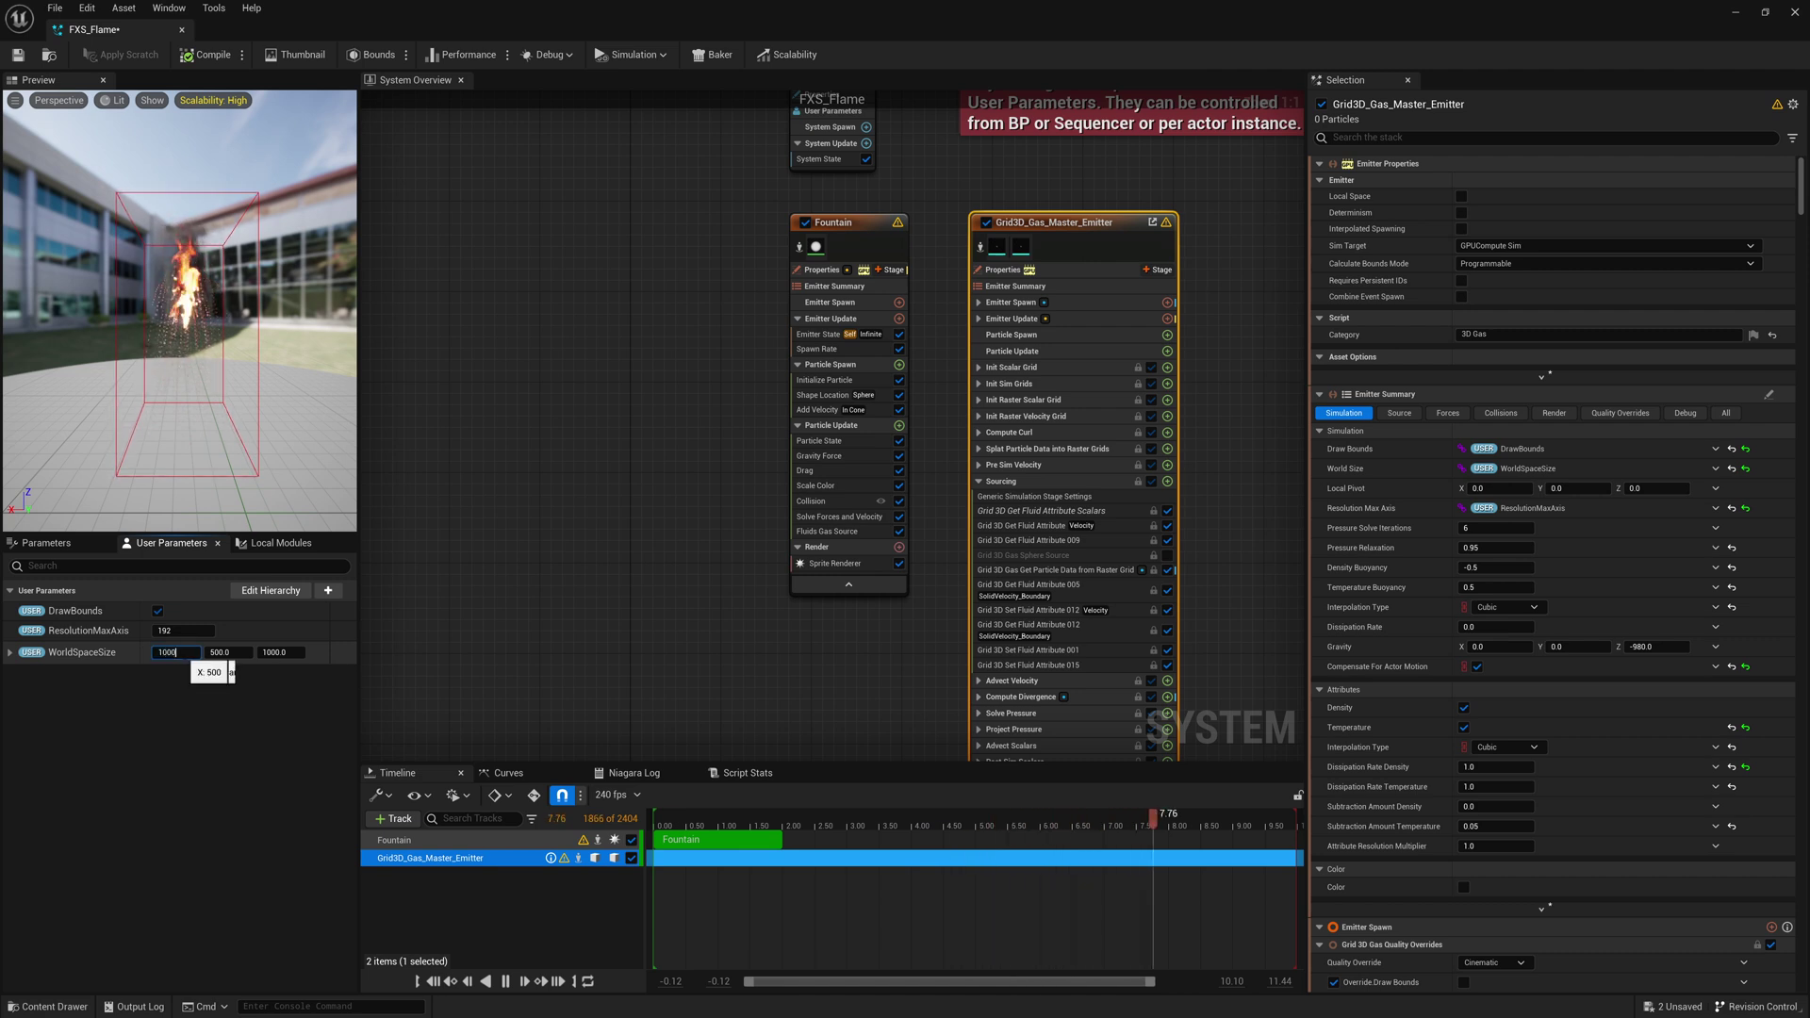
pyautogui.press('Tab')
pyautogui.write('100')
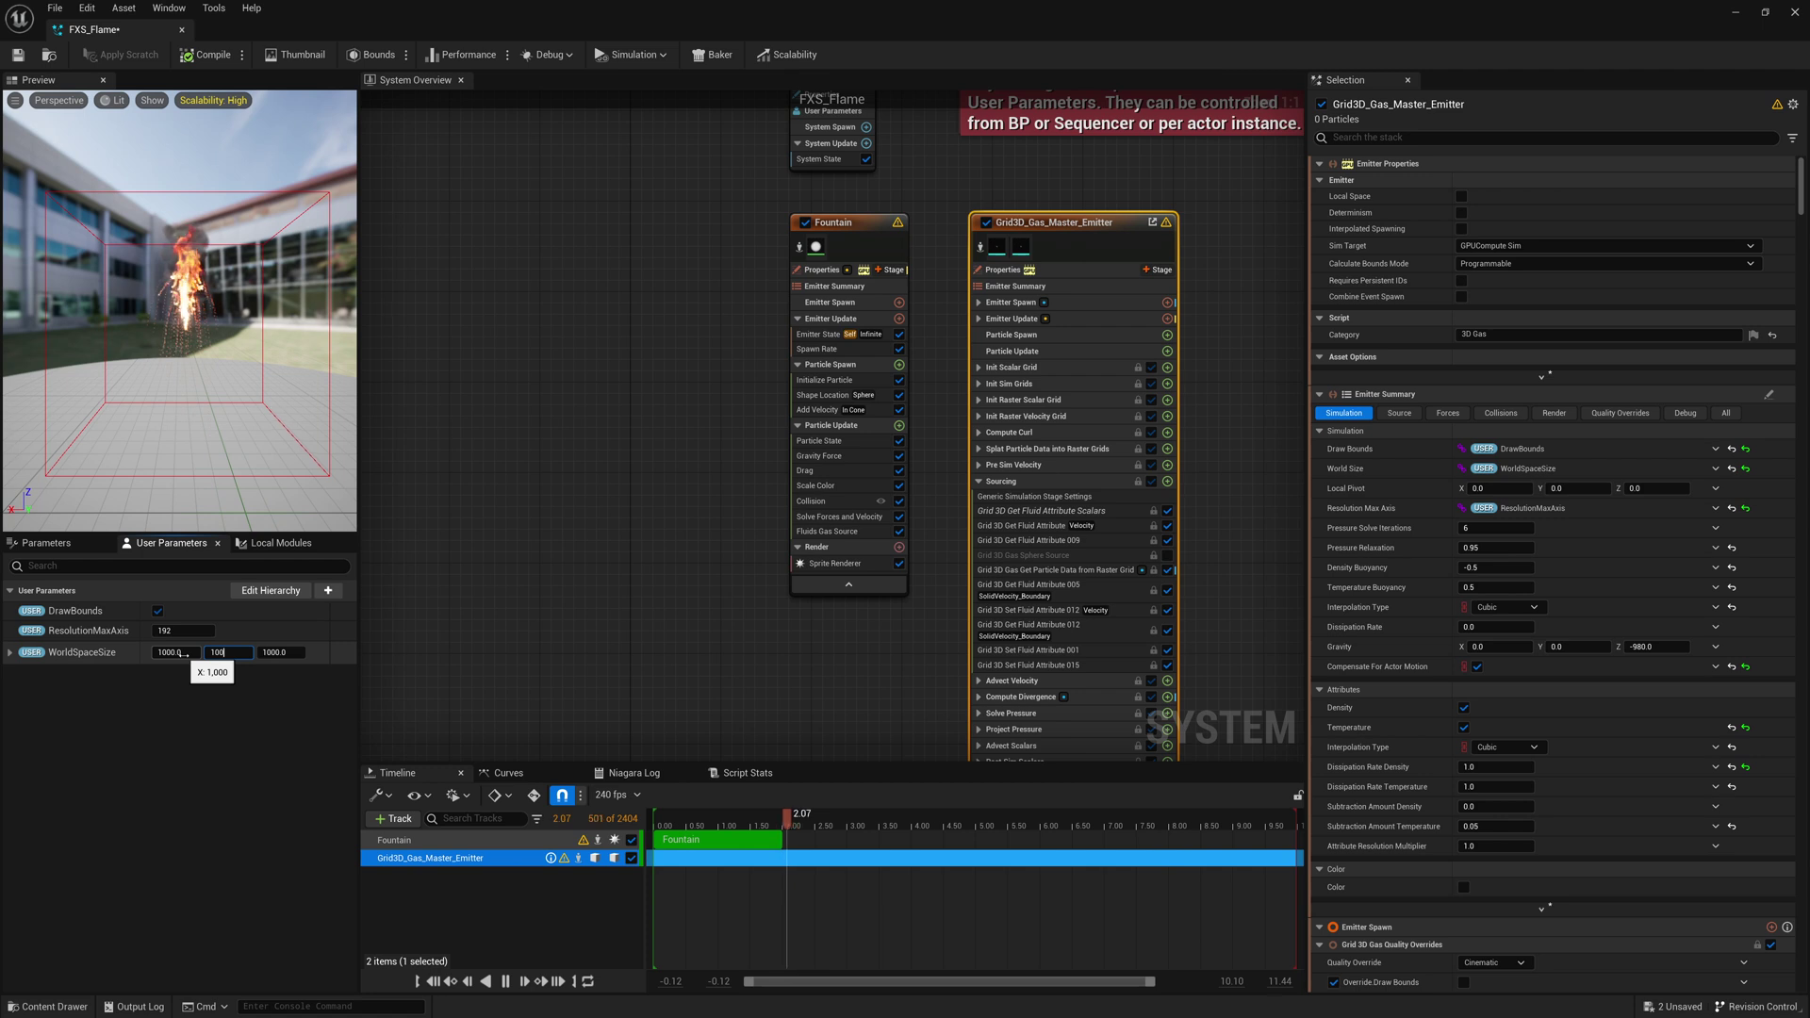
pyautogui.press('Return')
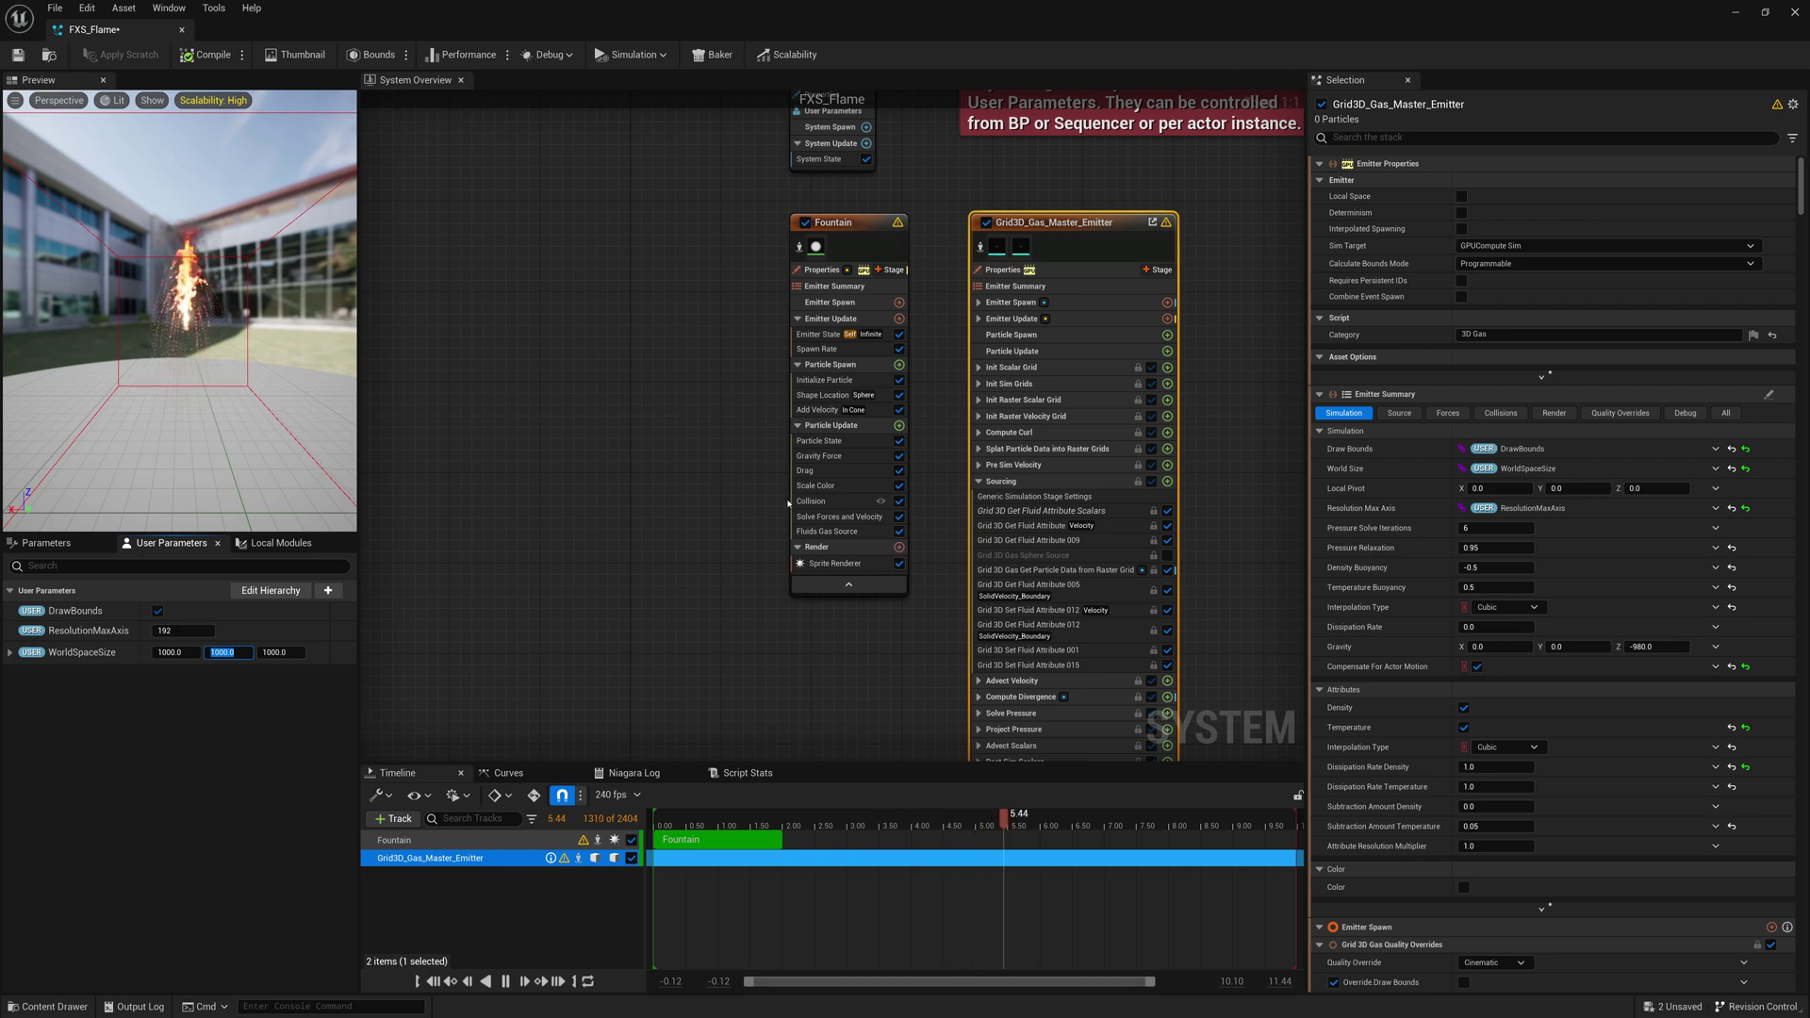
# Enable Calculate Actor Motion Force with Multiplier 0.1 on the gas emitter and save FXS_Flame.
pyautogui.click(1056, 287)
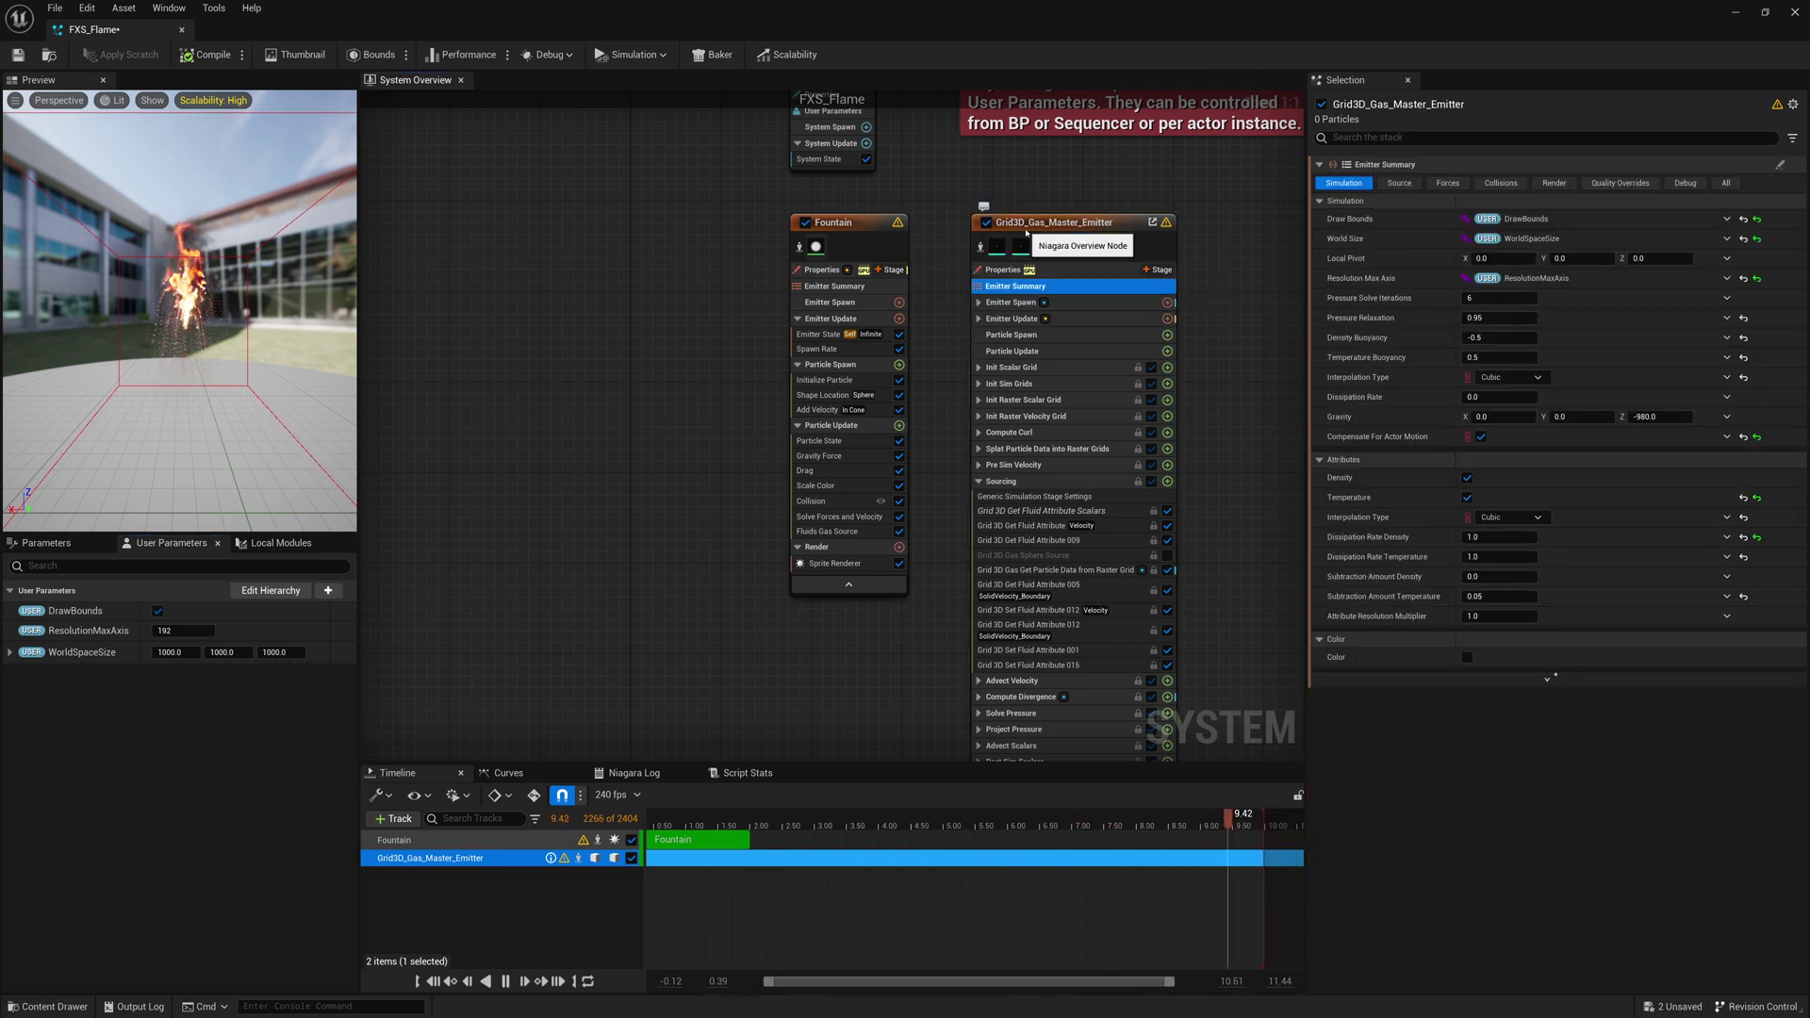
pyautogui.click(1447, 183)
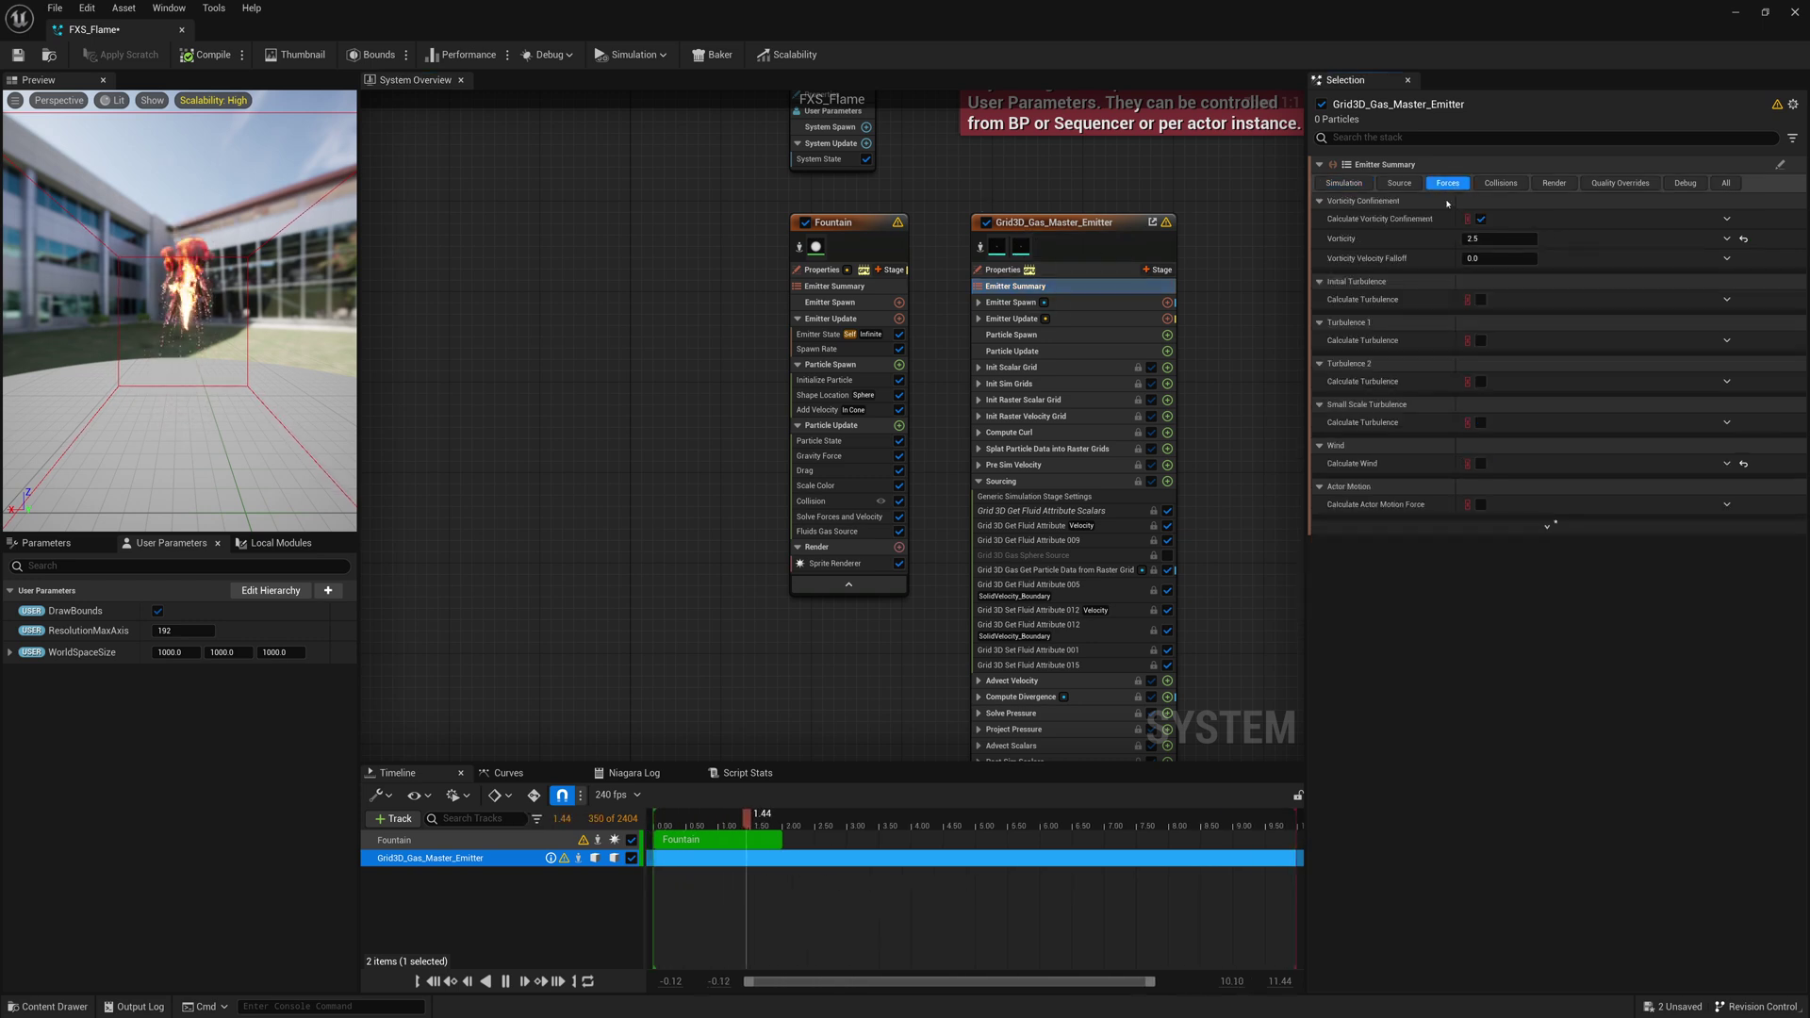
pyautogui.click(1481, 505)
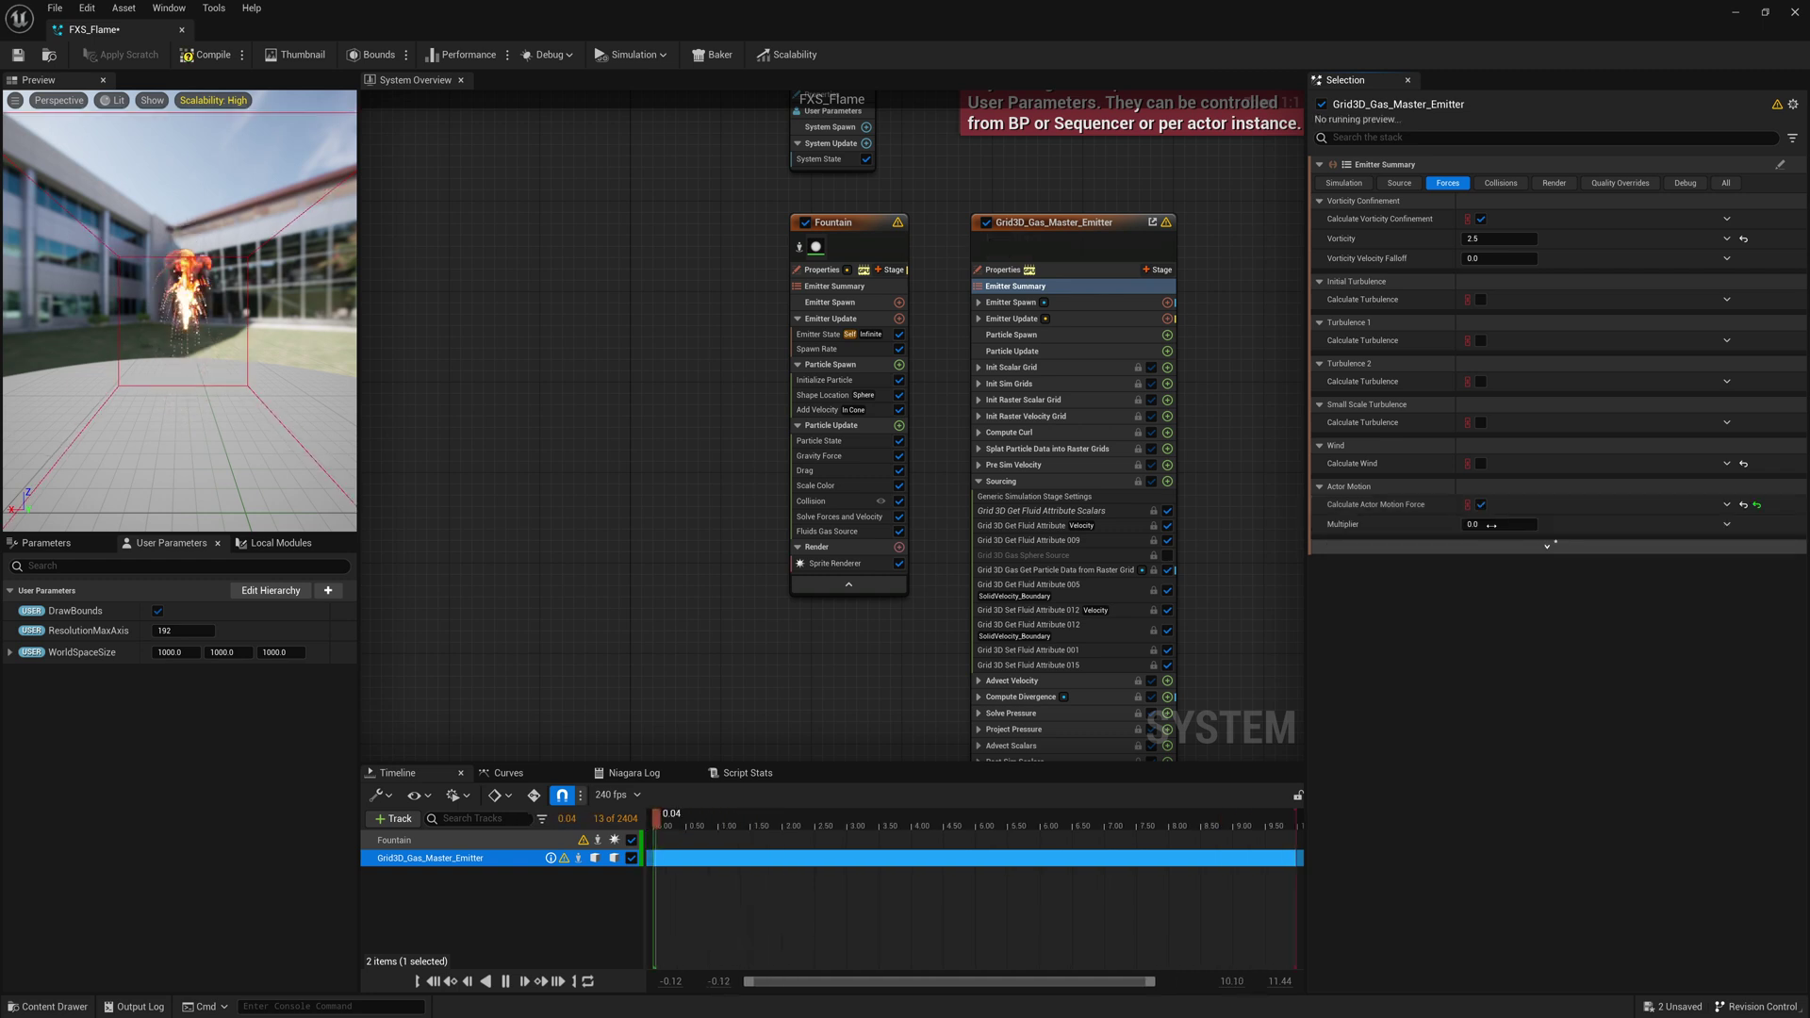
pyautogui.click(1491, 525)
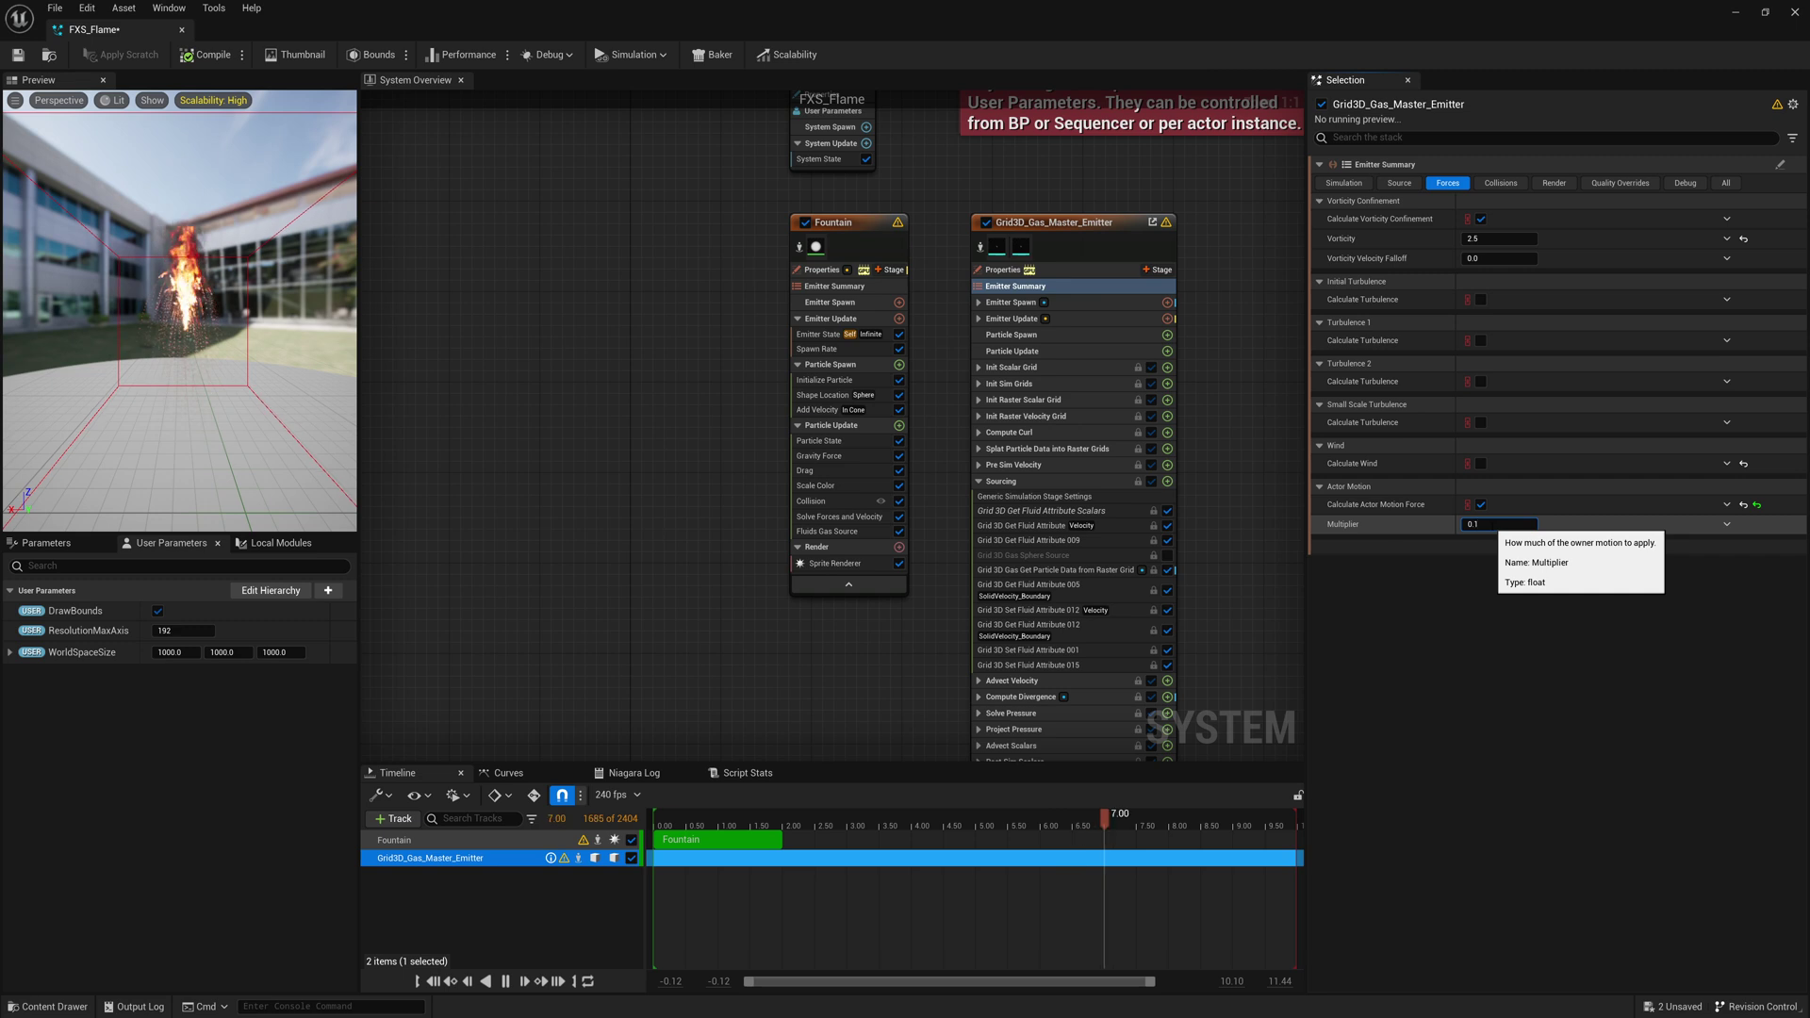
pyautogui.press('Return')
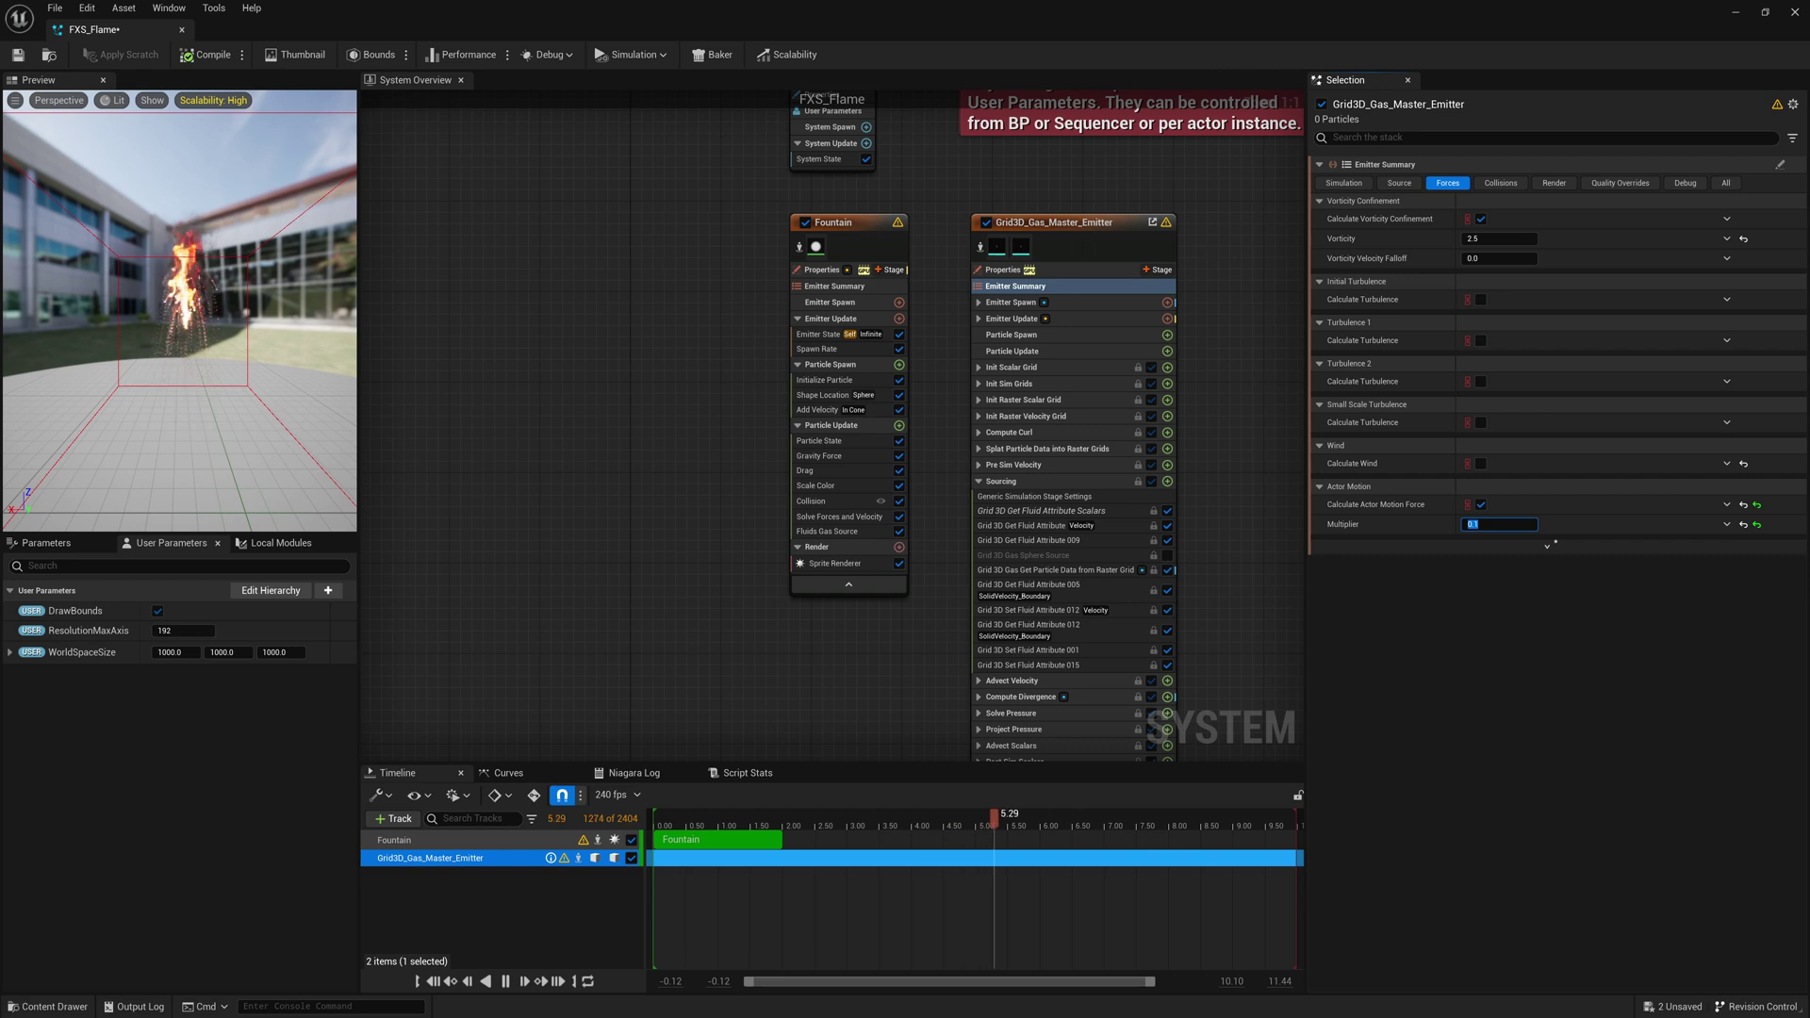
pyautogui.click(23, 57)
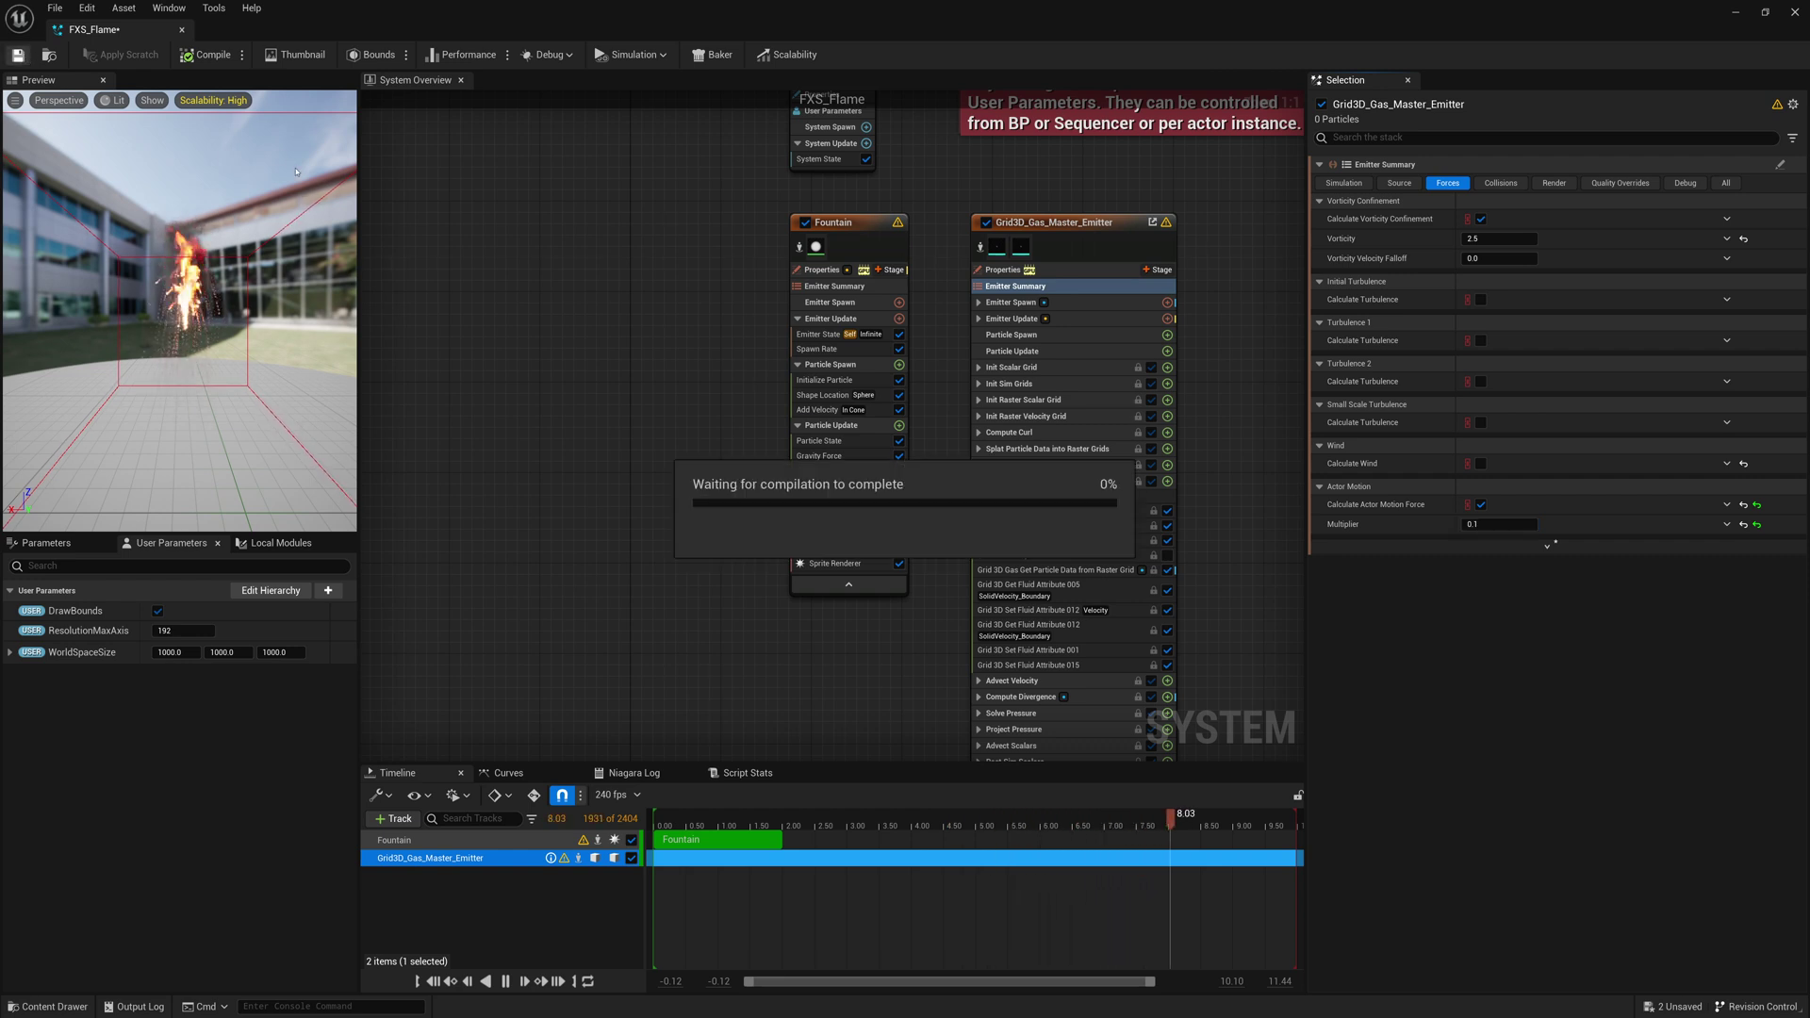
# Return to the level and lower the FXS_Flame actor slightly.
pyautogui.click(182, 33)
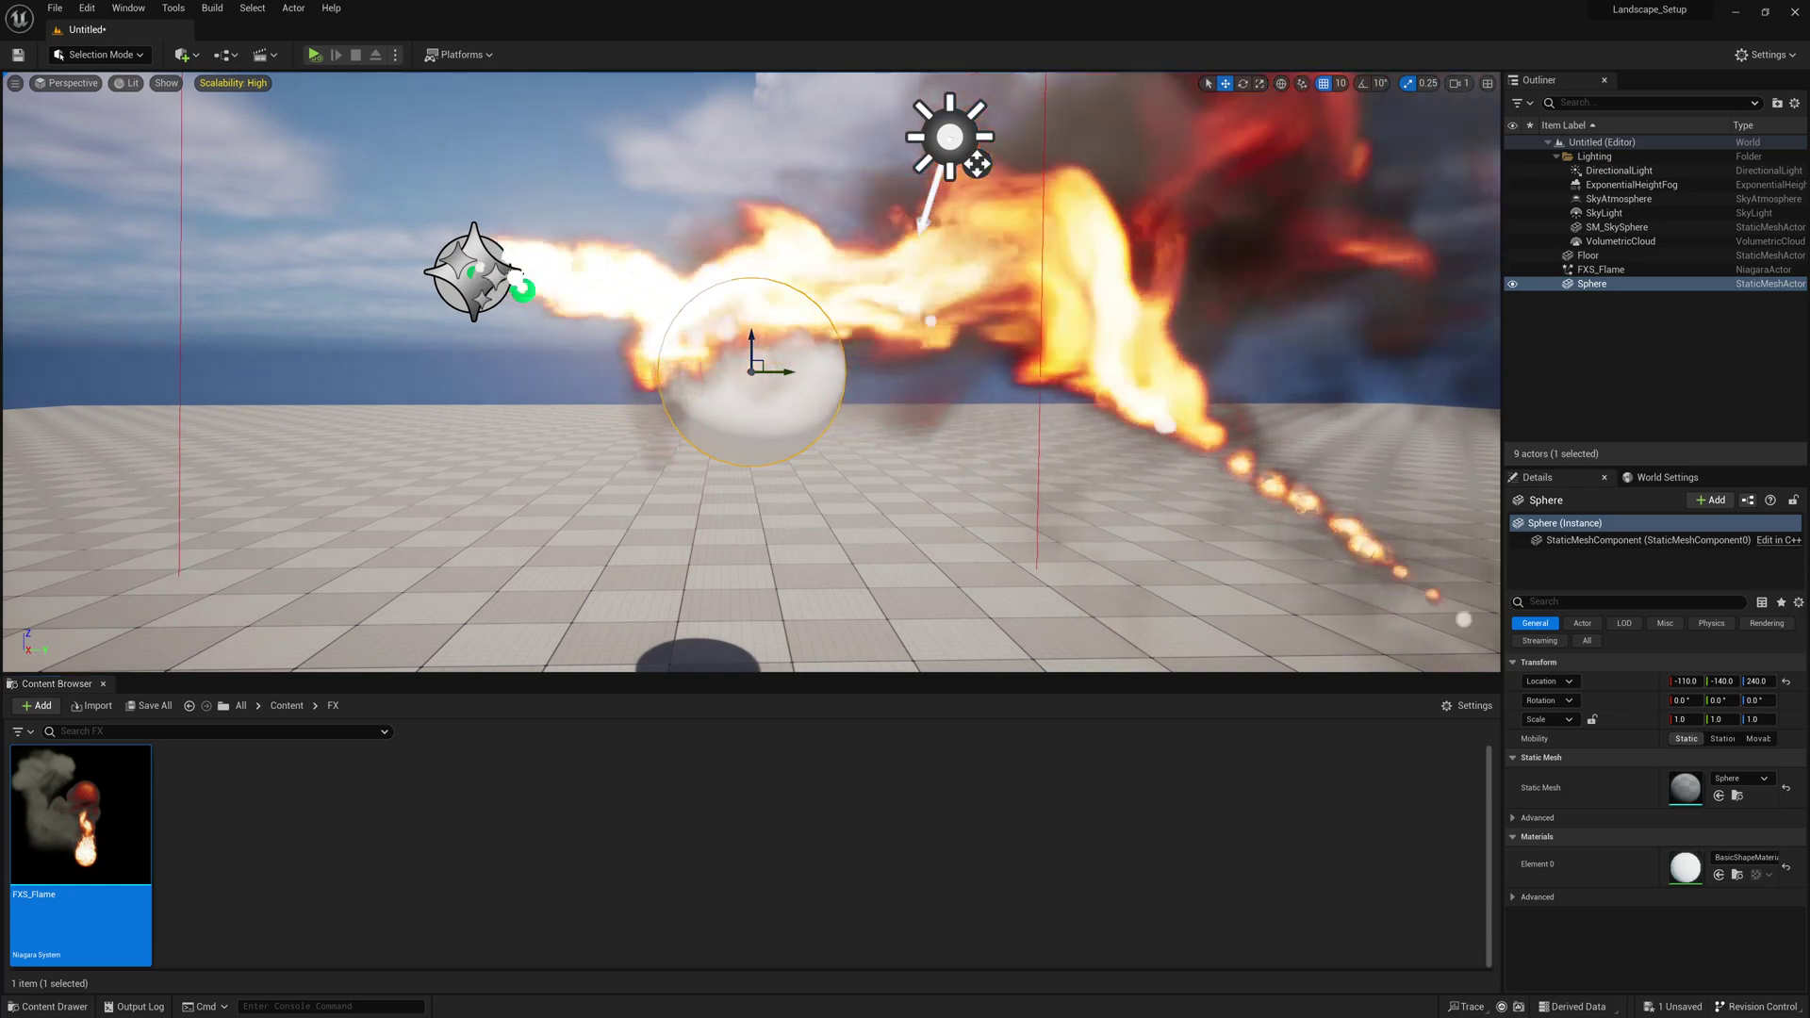
pyautogui.click(474, 273)
pyautogui.moveTo(474, 250); pyautogui.dragTo(475, 332)
pyautogui.scroll(-3, 474, 332)
pyautogui.scroll(-3, 744, 306)
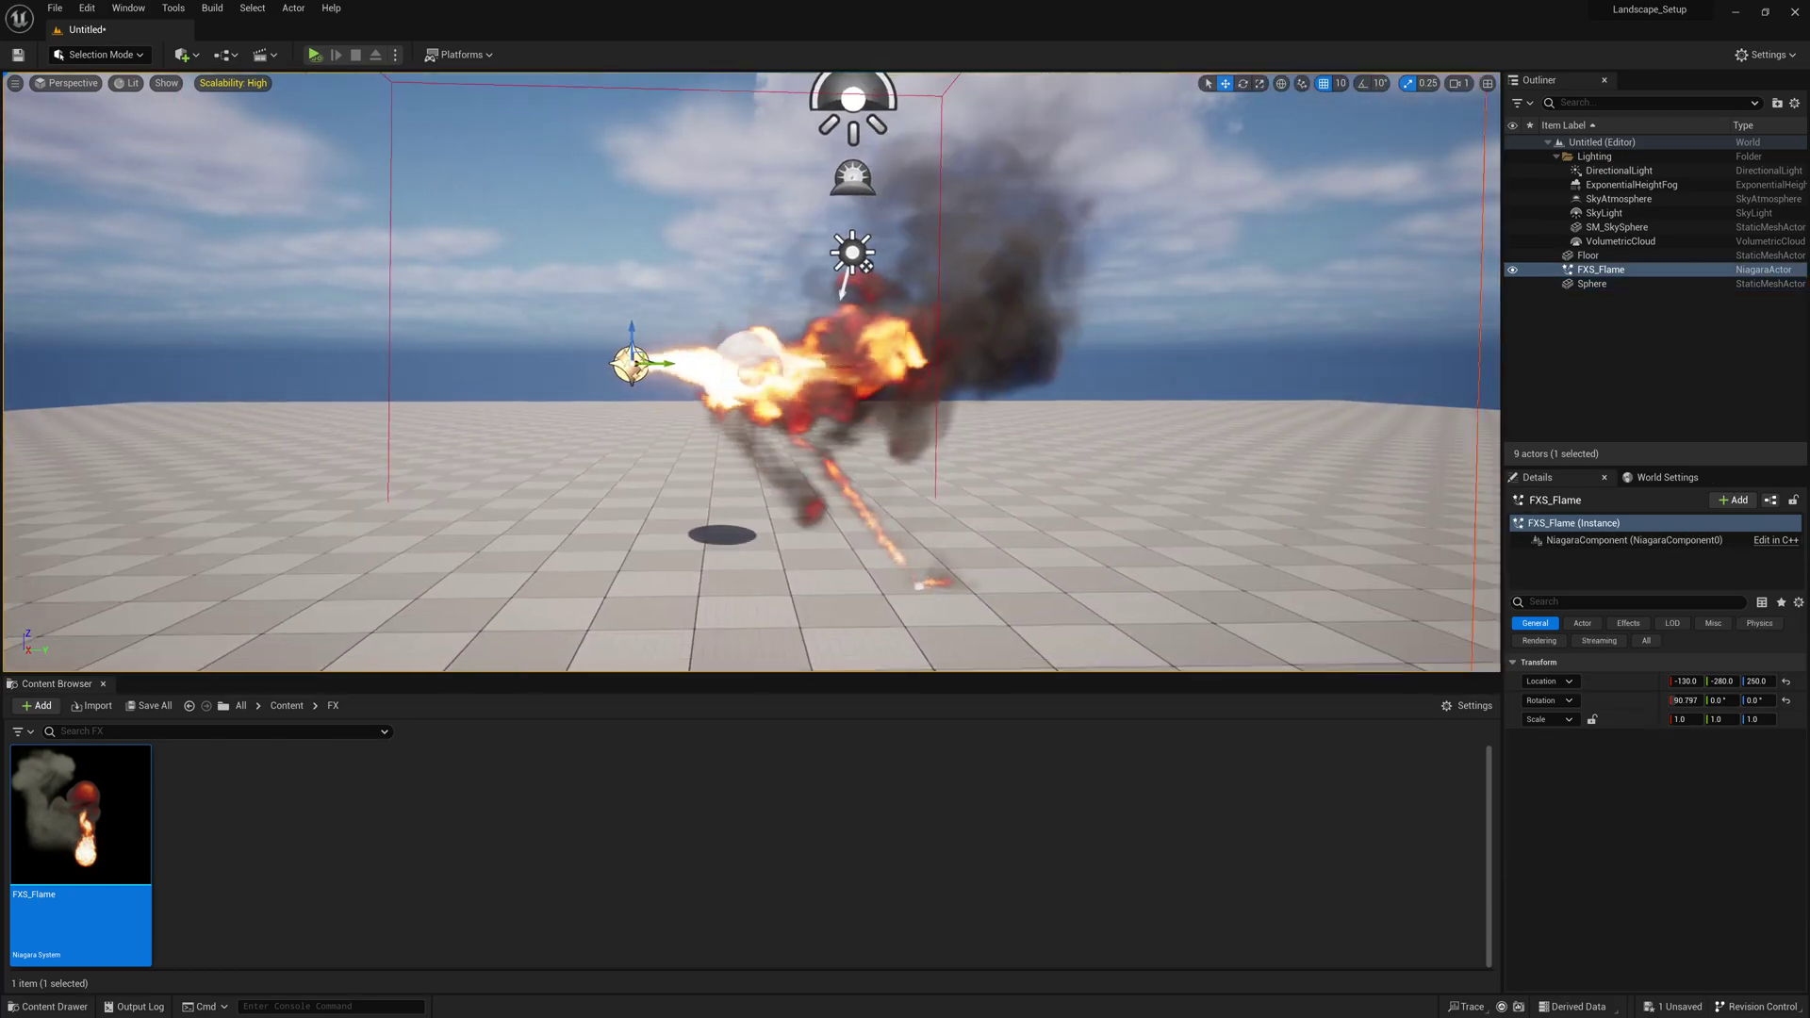
# Rotate the DirectionalLight to change the scene lighting.
pyautogui.click(858, 246)
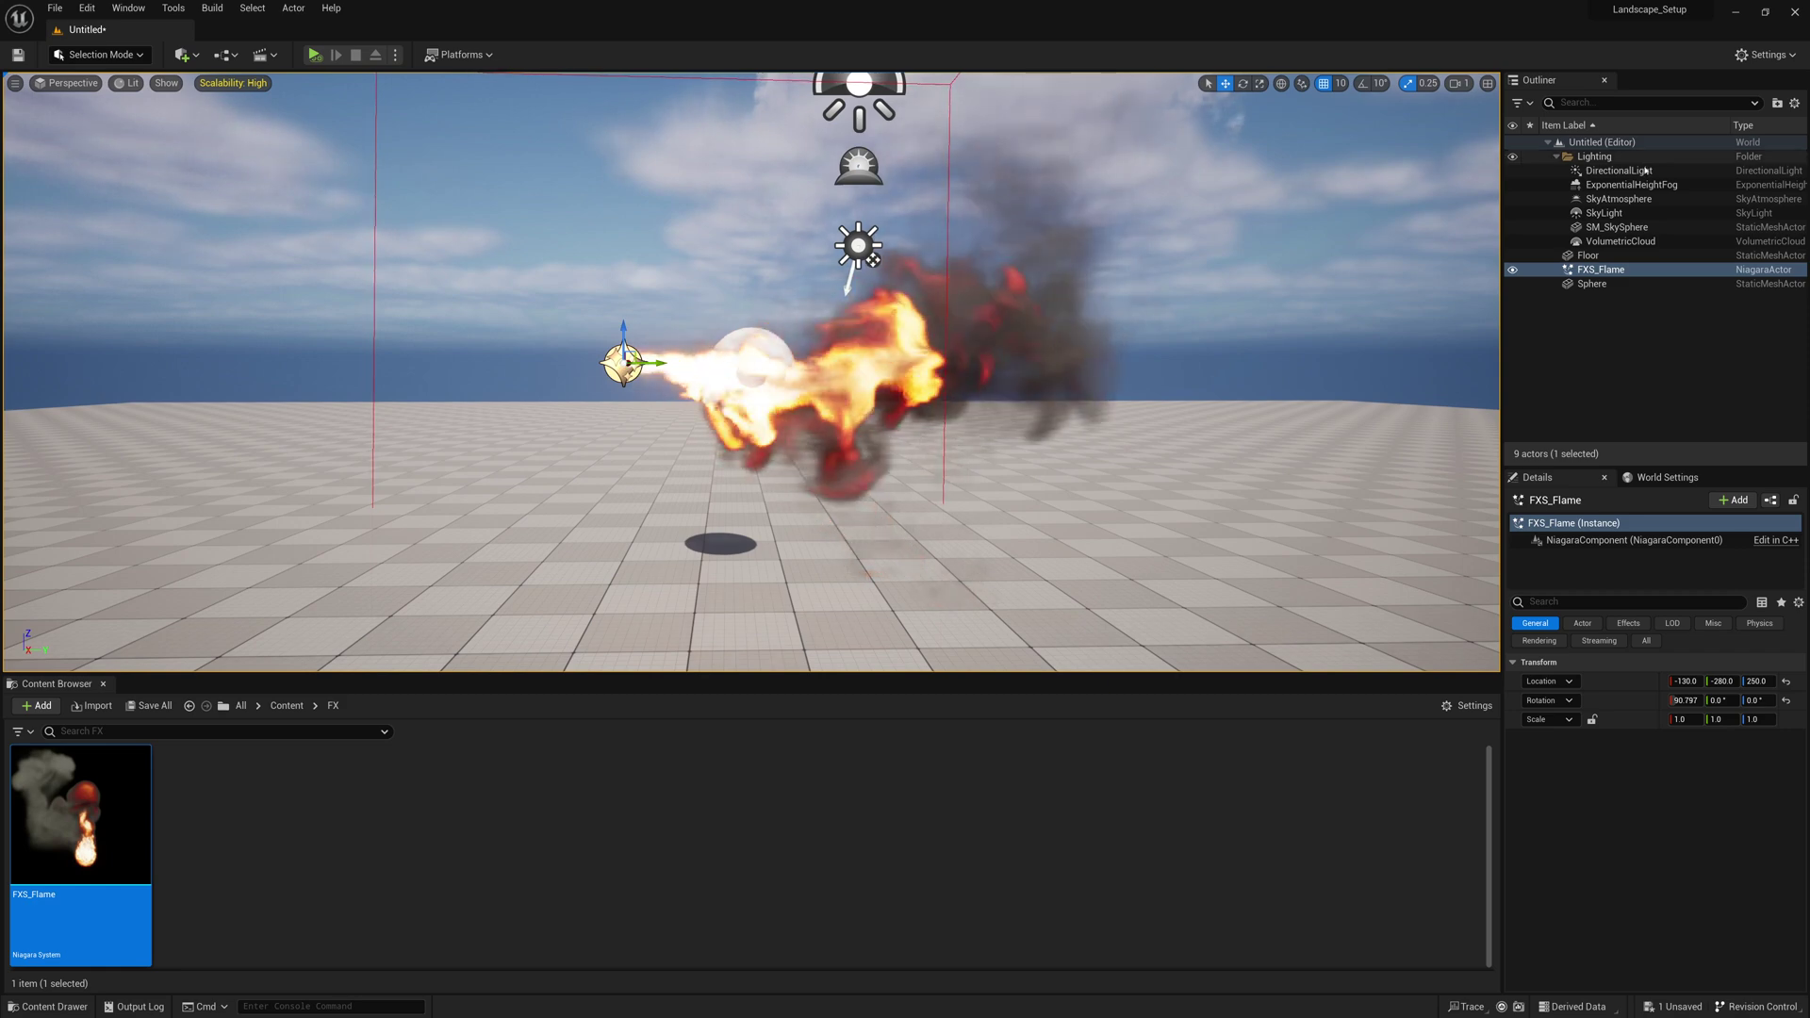
pyautogui.press('e')
pyautogui.scroll(-1, 853, 253)
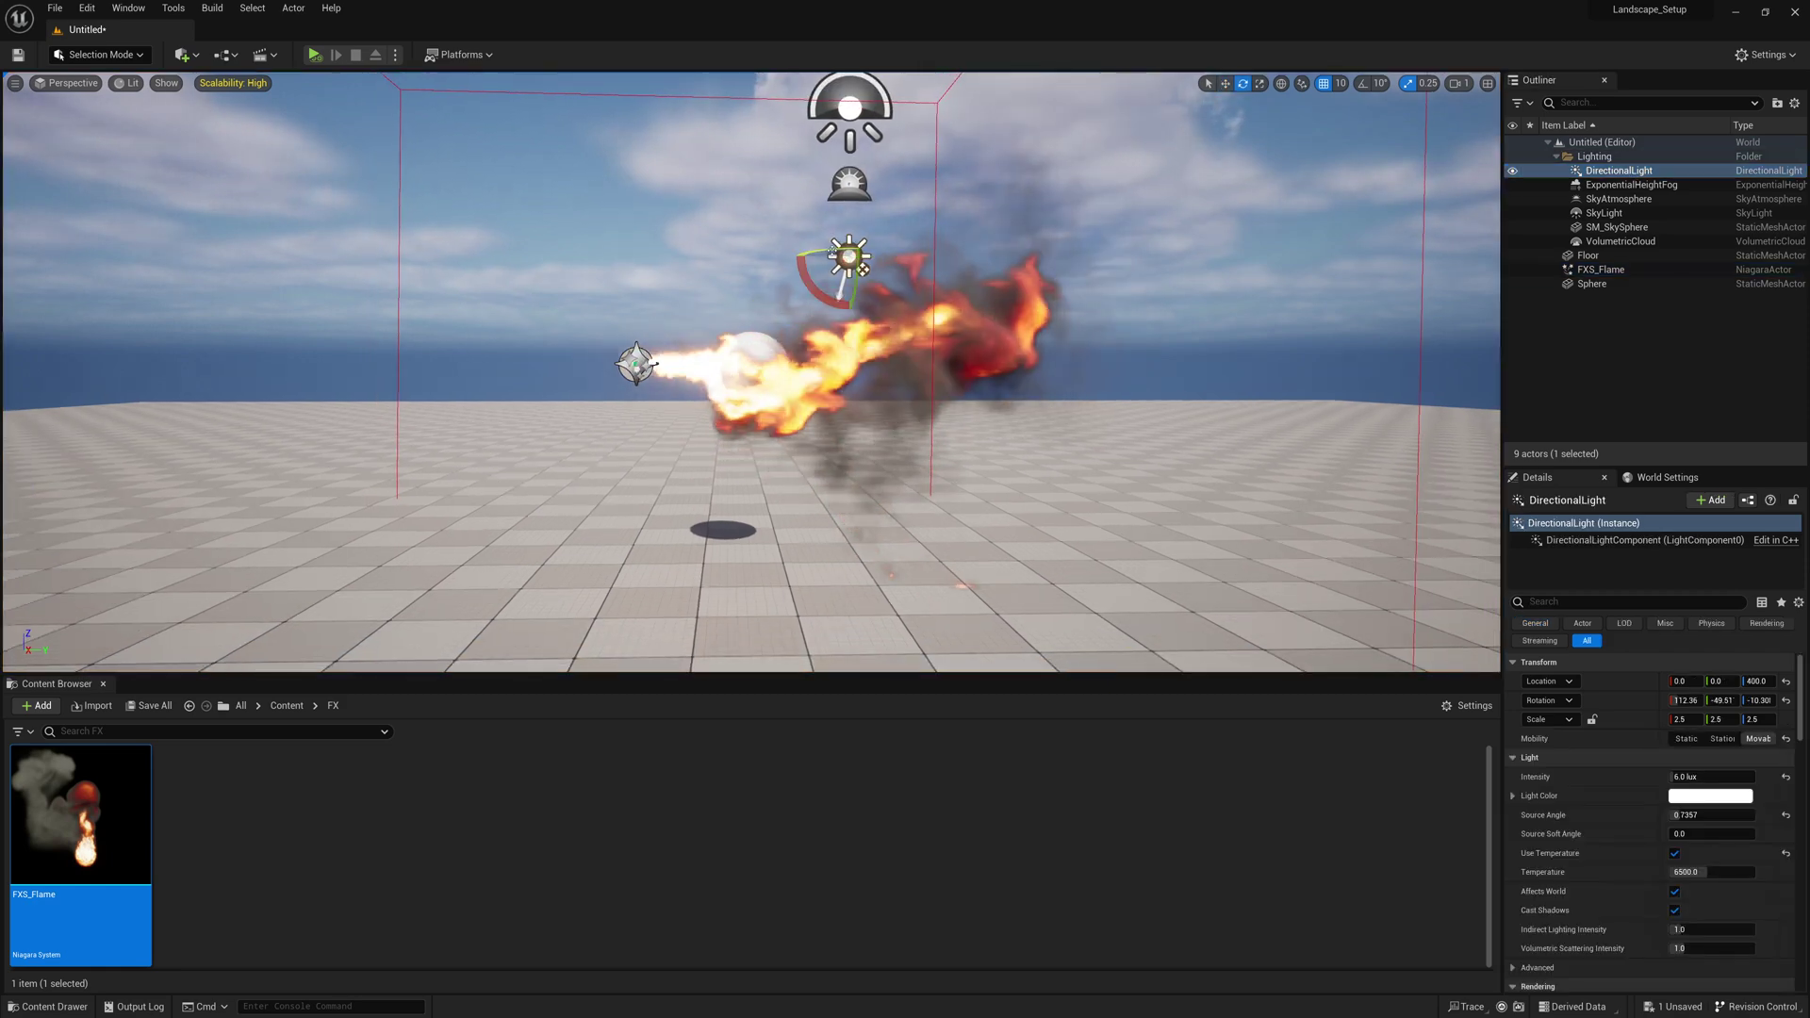
pyautogui.moveTo(838, 269)
pyautogui.mouseDown()
pyautogui.moveTo(811, 259)
pyautogui.moveTo(877, 259)
pyautogui.moveTo(823, 251)
pyautogui.moveTo(853, 255)
pyautogui.moveTo(839, 241)
pyautogui.moveTo(861, 266)
pyautogui.mouseUp()
# Reposition FXS_Flame and move the Sphere into its path at -110, -160, 240.
pyautogui.click(639, 361)
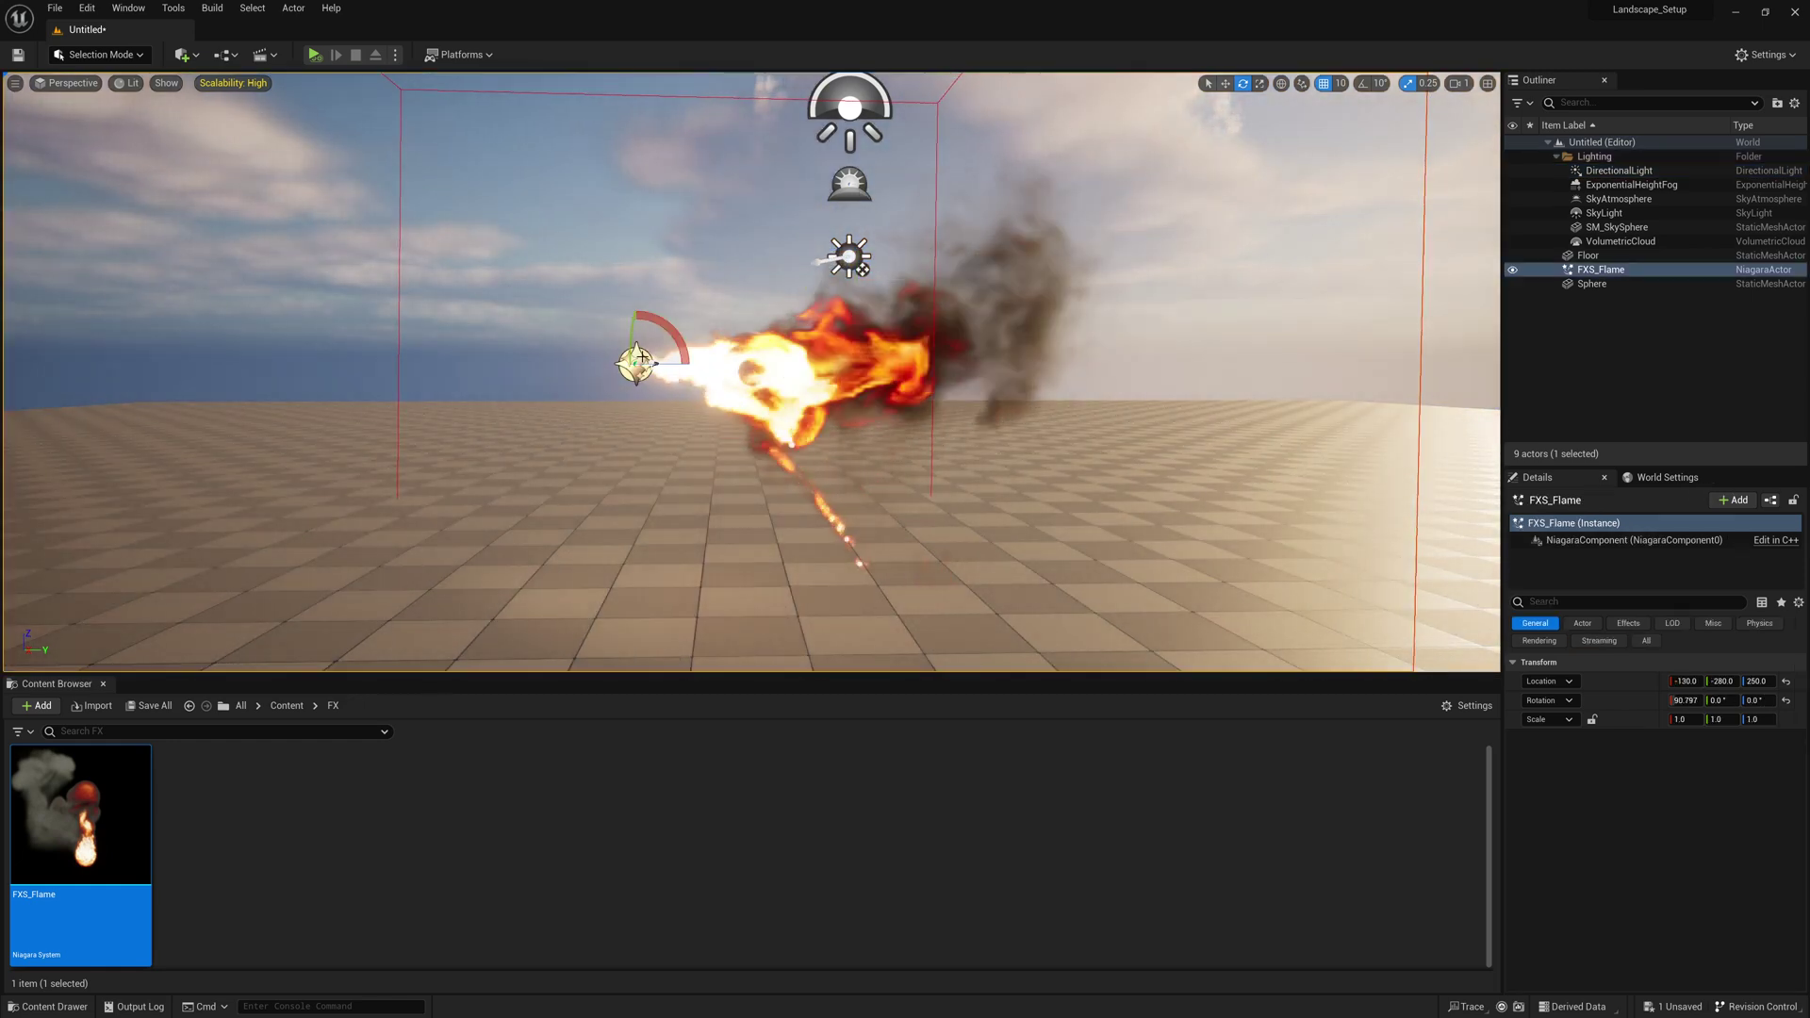
pyautogui.moveTo(636, 363); pyautogui.dragTo(553, 347)
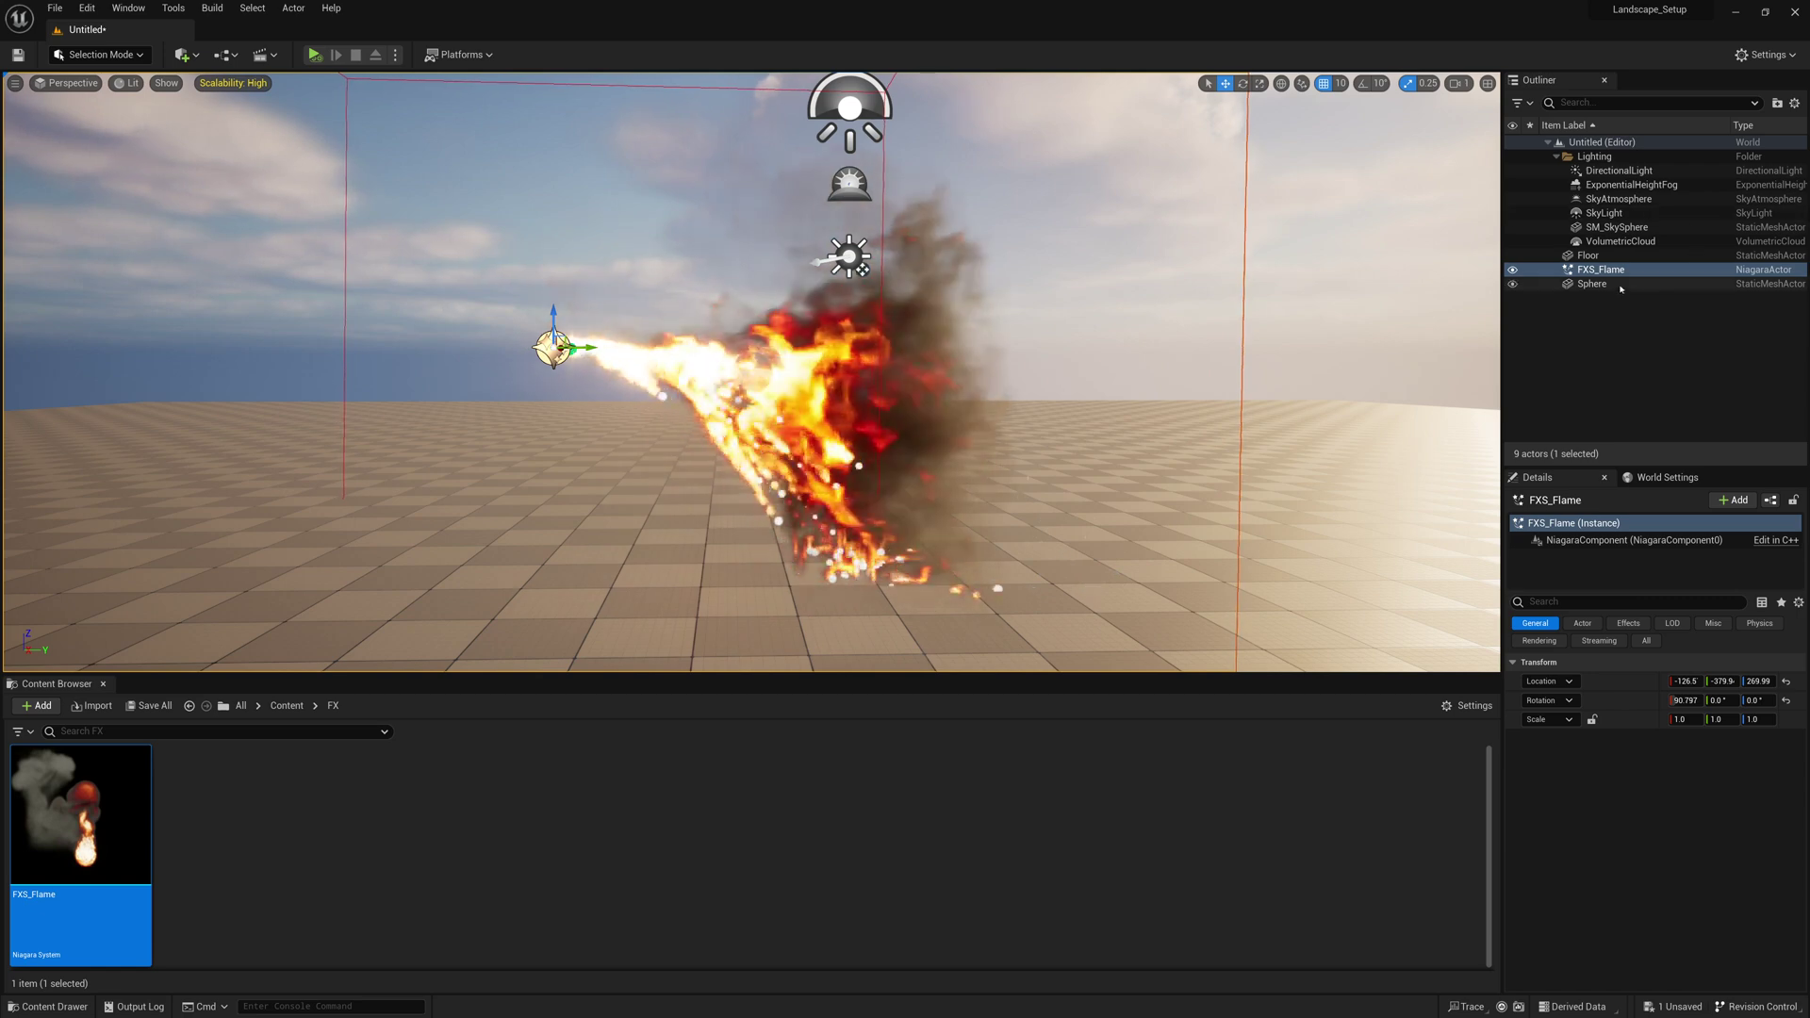
pyautogui.click(1591, 283)
pyautogui.moveTo(762, 360)
pyautogui.mouseDown()
pyautogui.moveTo(751, 386)
pyautogui.moveTo(760, 363)
pyautogui.mouseUp()
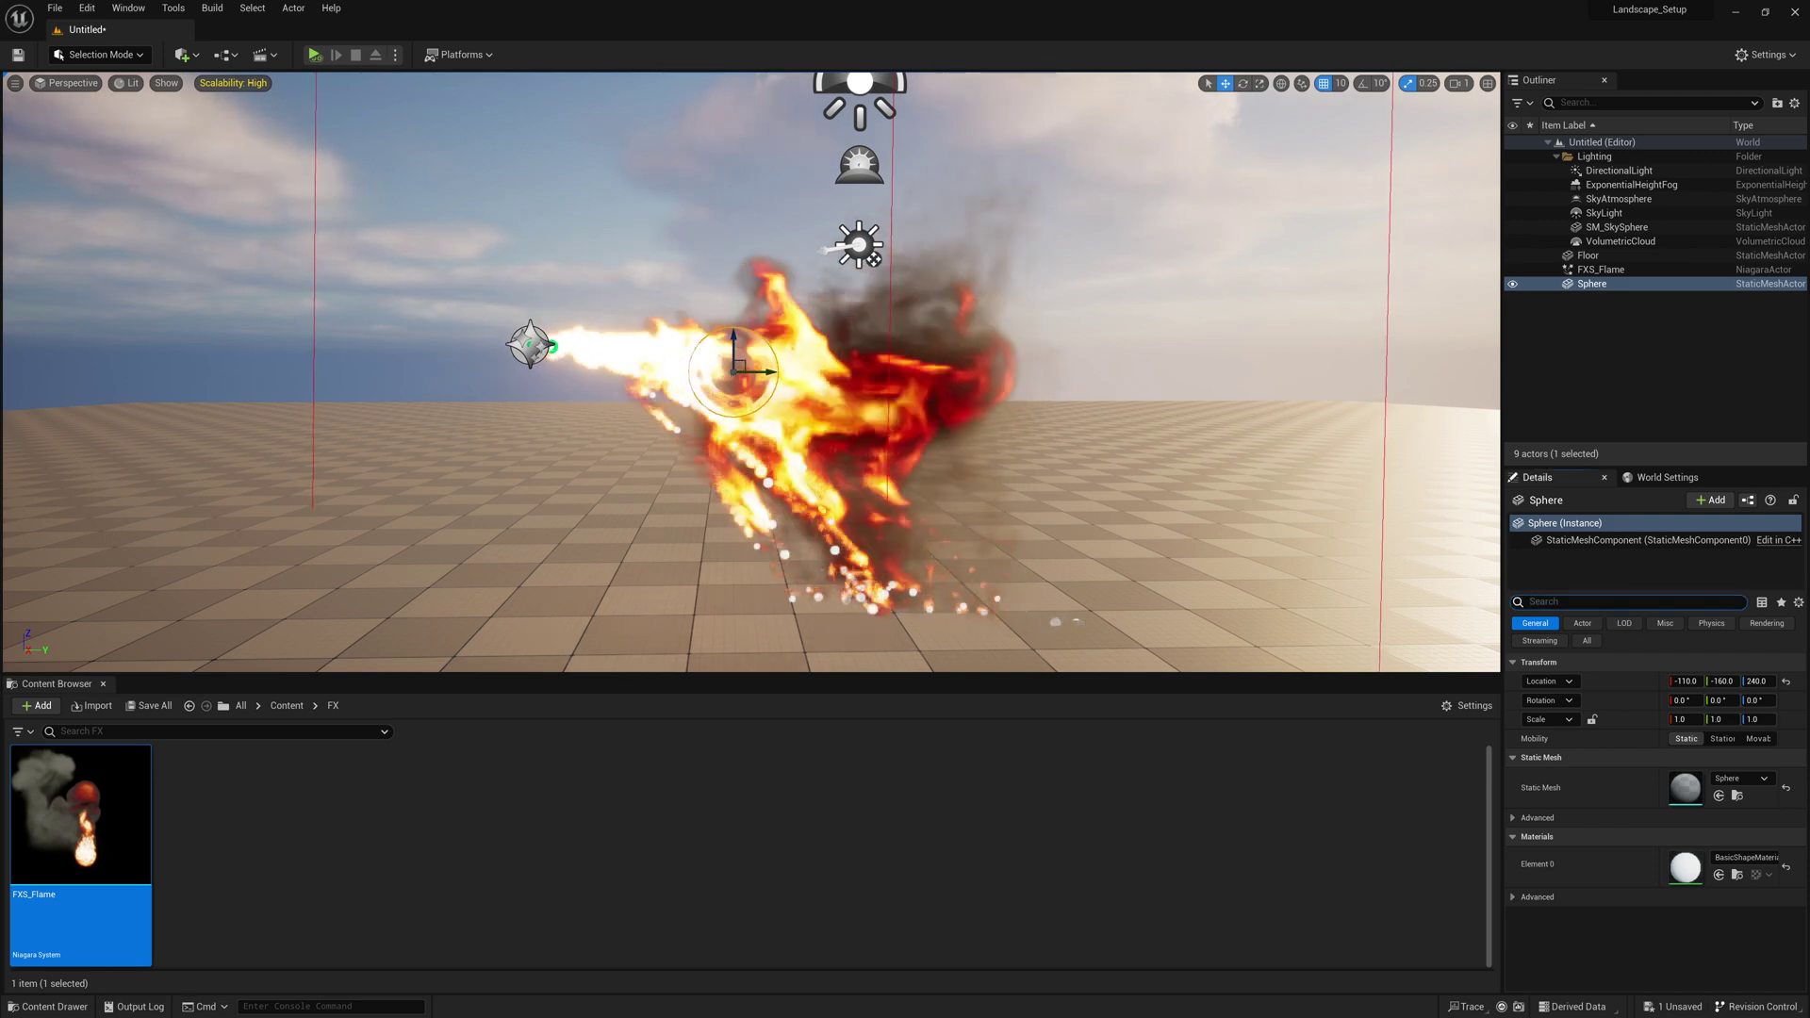
# Add the actor tag 'collider' to the Sphere, then reopen the FXS_Flame system.
pyautogui.write('tag')
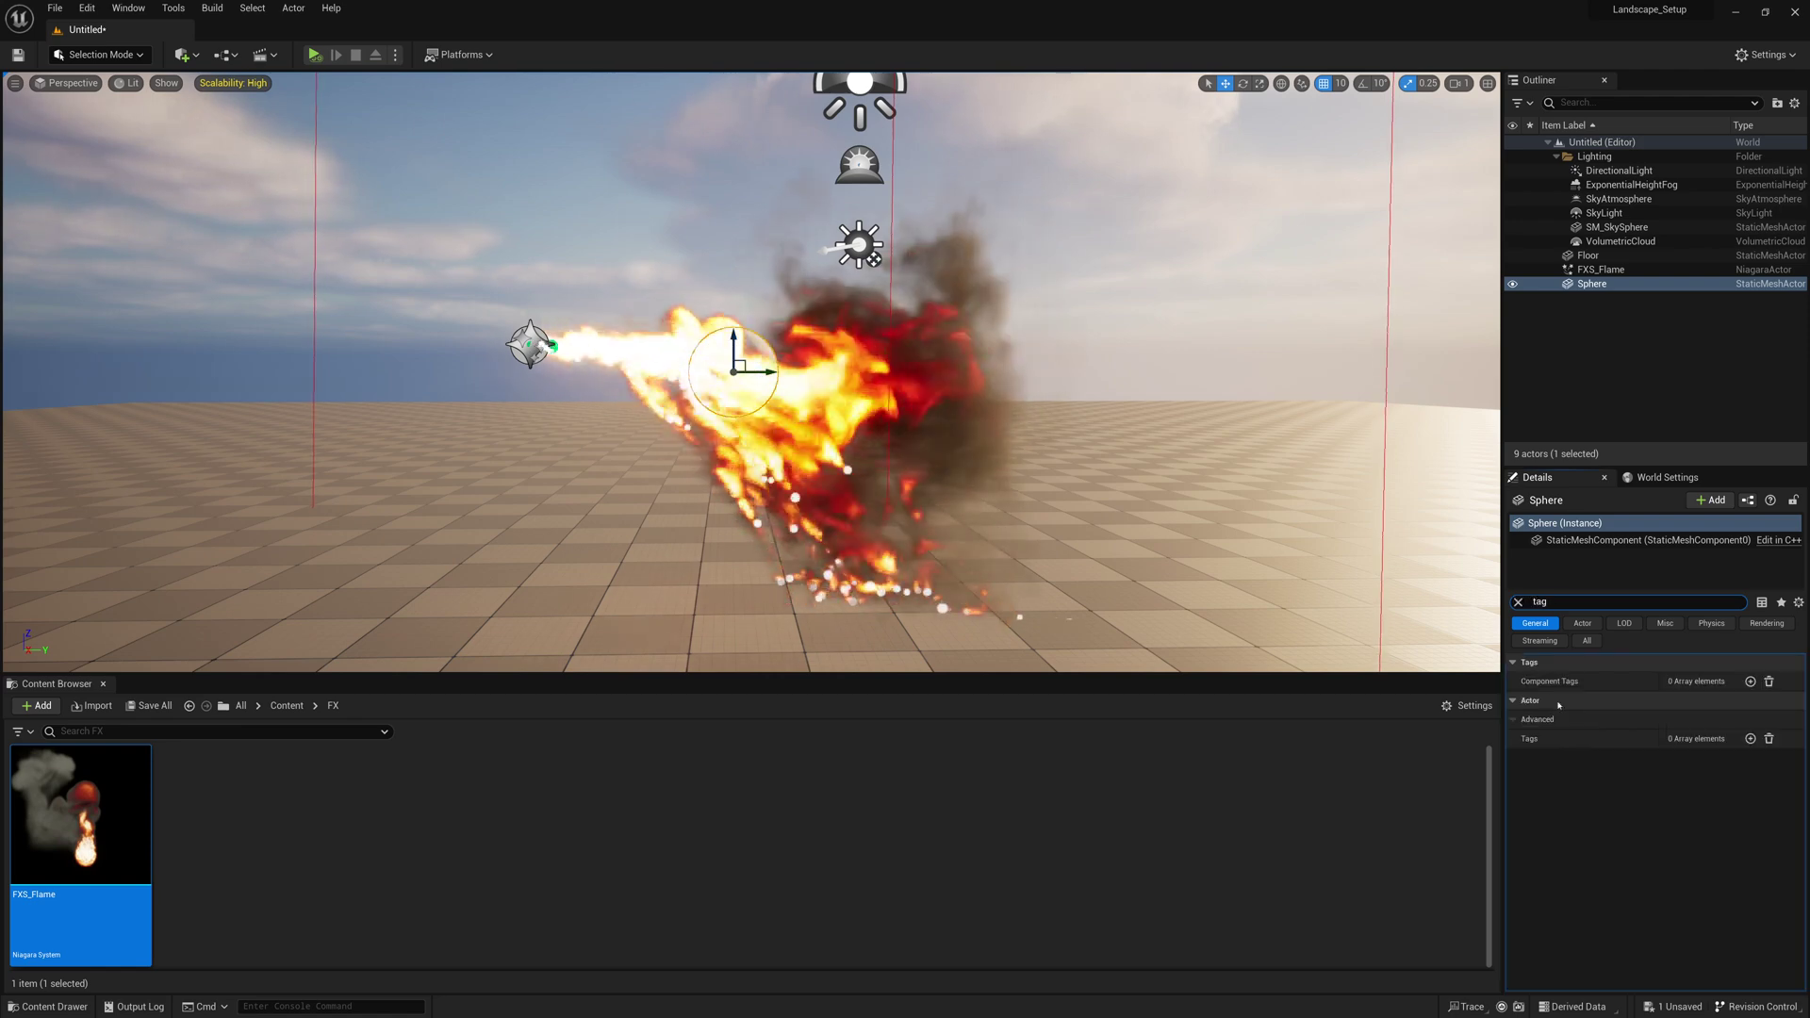
pyautogui.click(1750, 738)
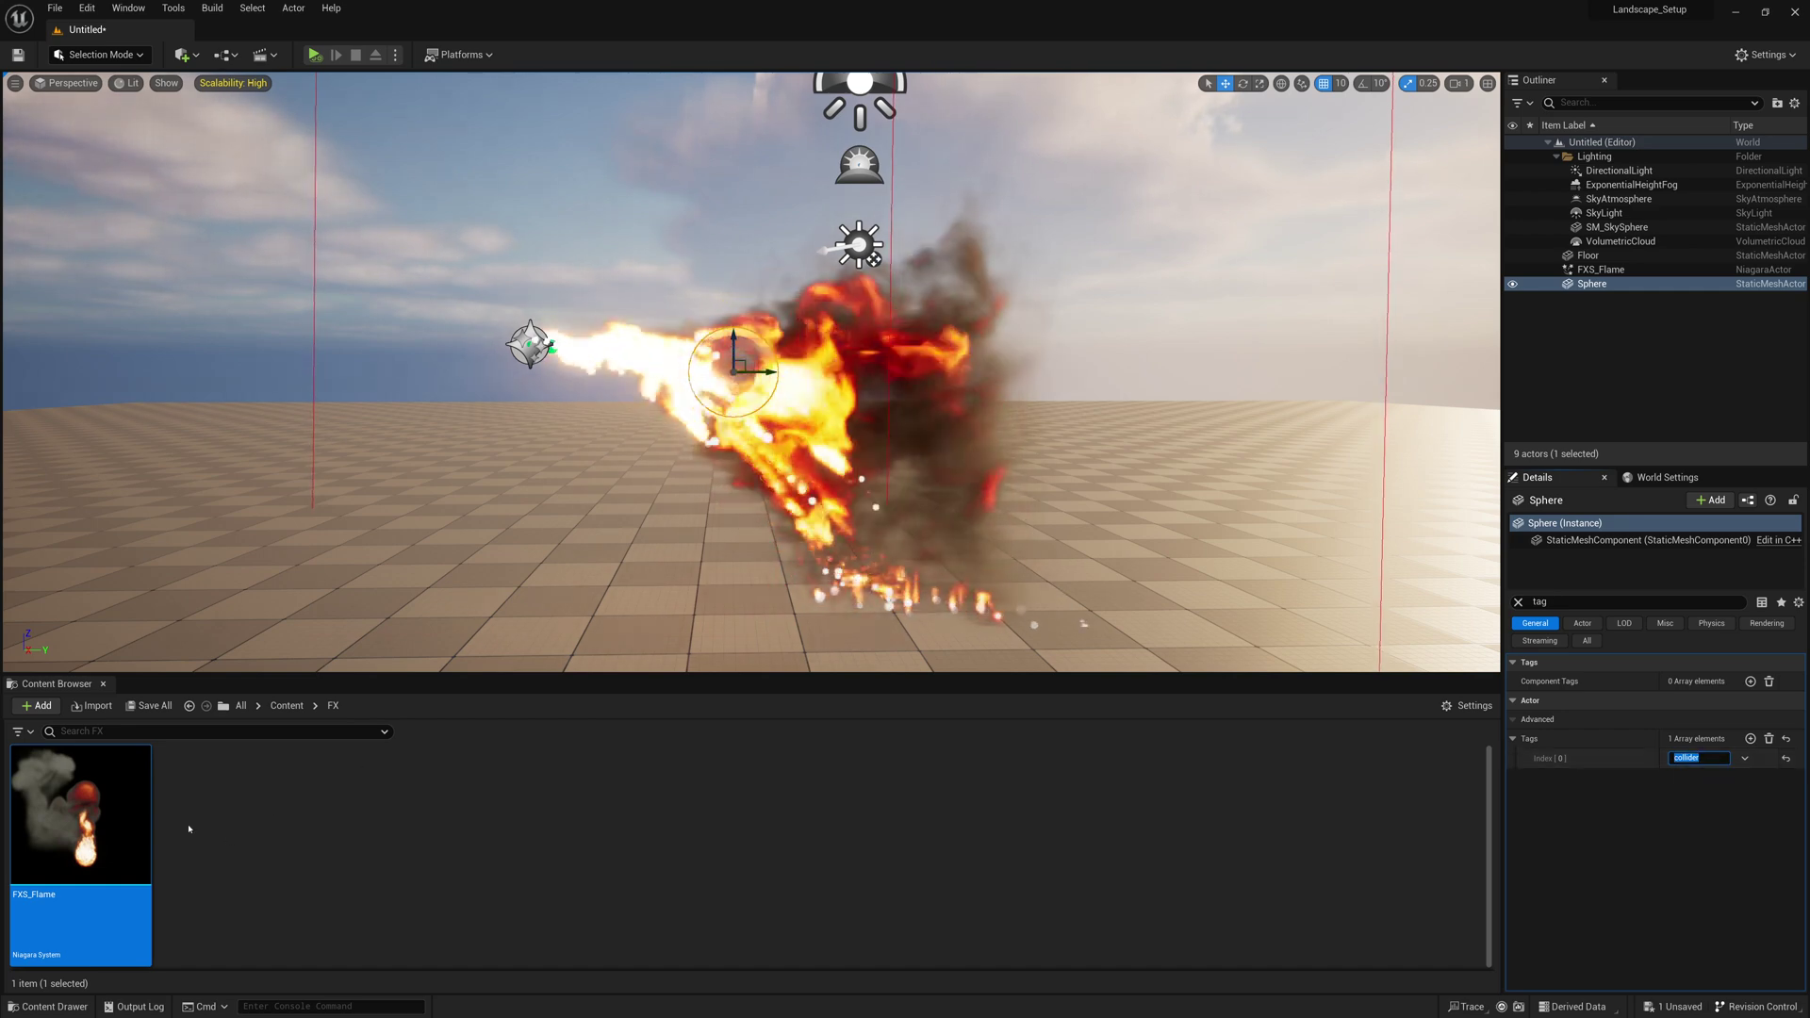
pyautogui.click(106, 826)
pyautogui.doubleClick(106, 825)
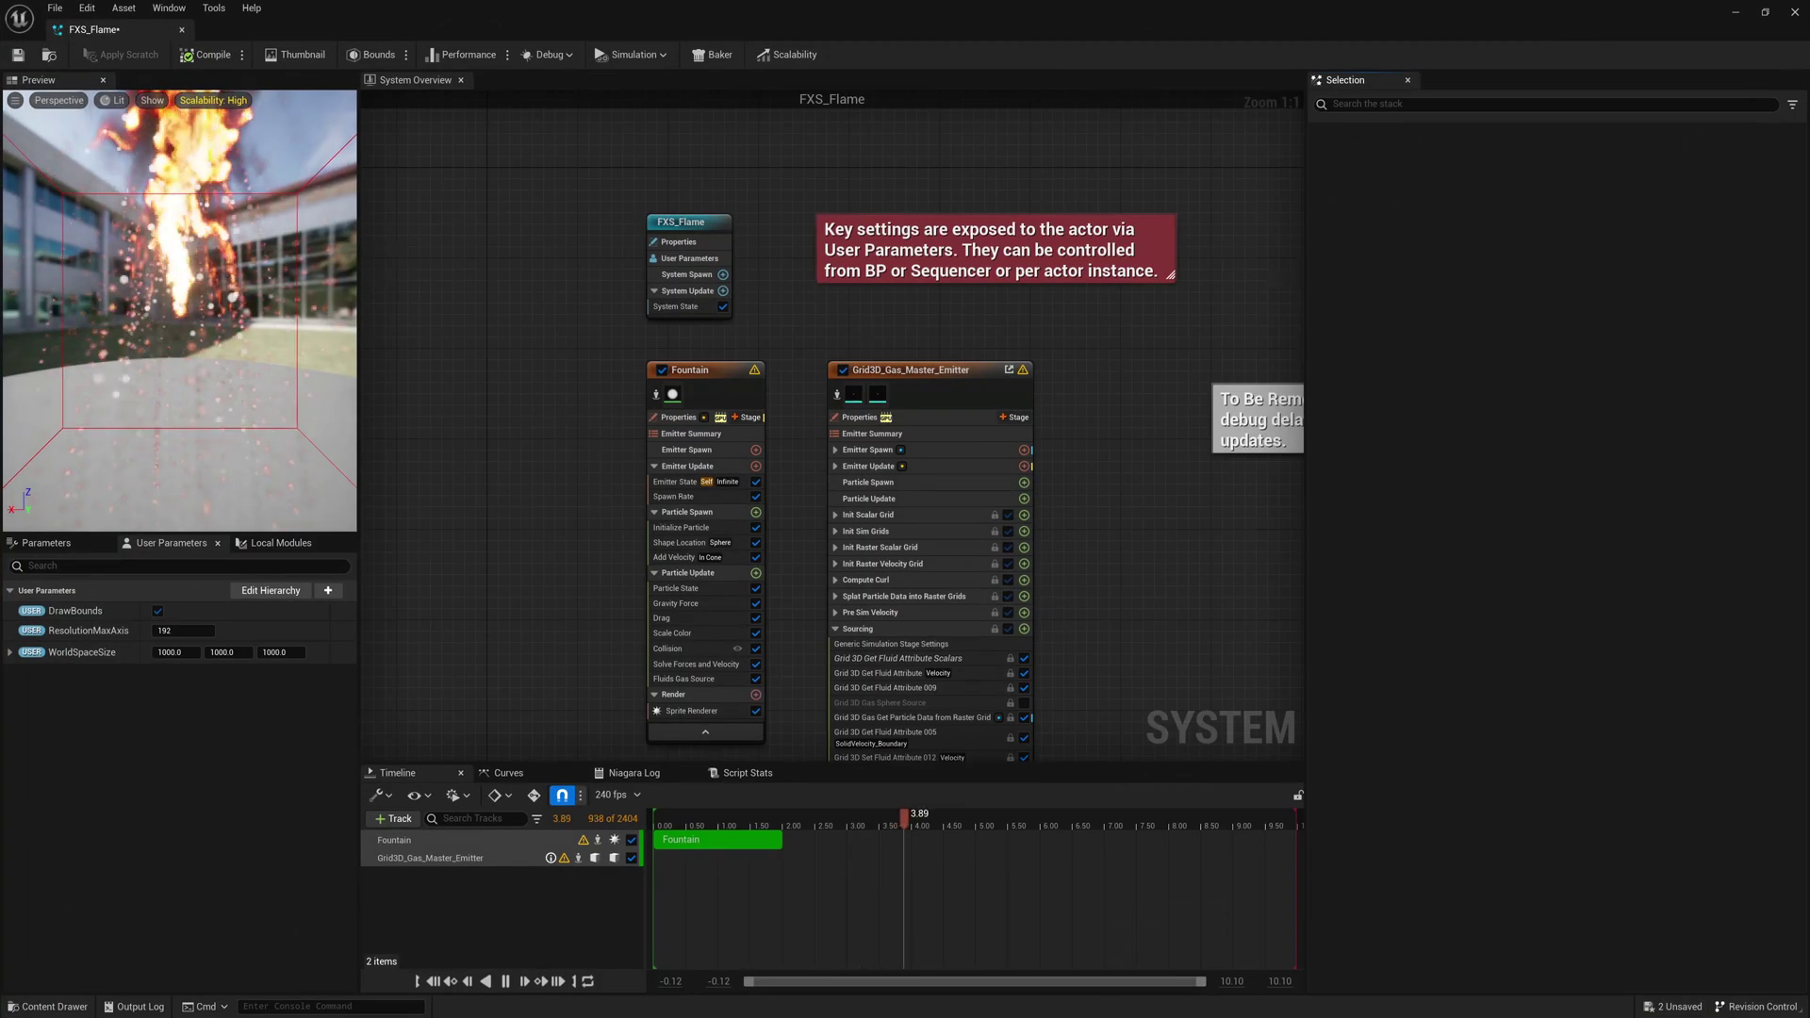
# Enable Use Mesh Collisions in the Grid3D_Gas_Master_Emitter's Collisions settings.
pyautogui.moveTo(882, 332); pyautogui.dragTo(929, 207, button='right')
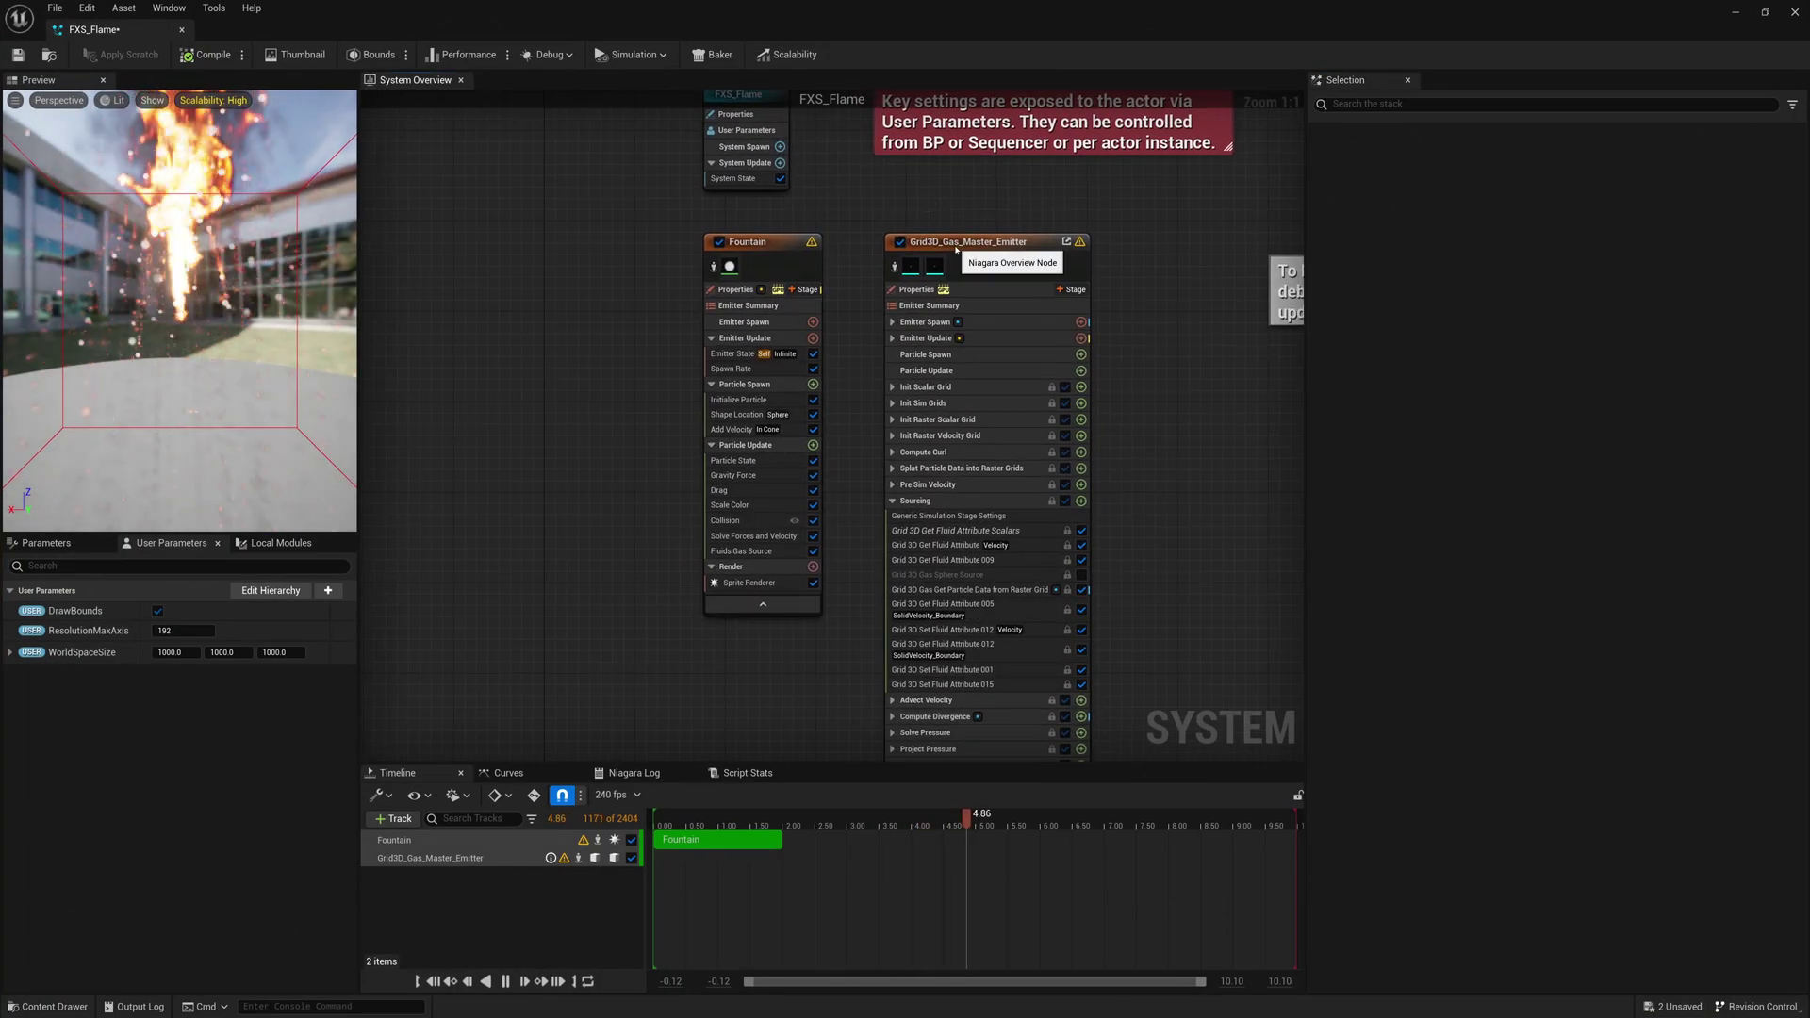
pyautogui.click(1042, 268)
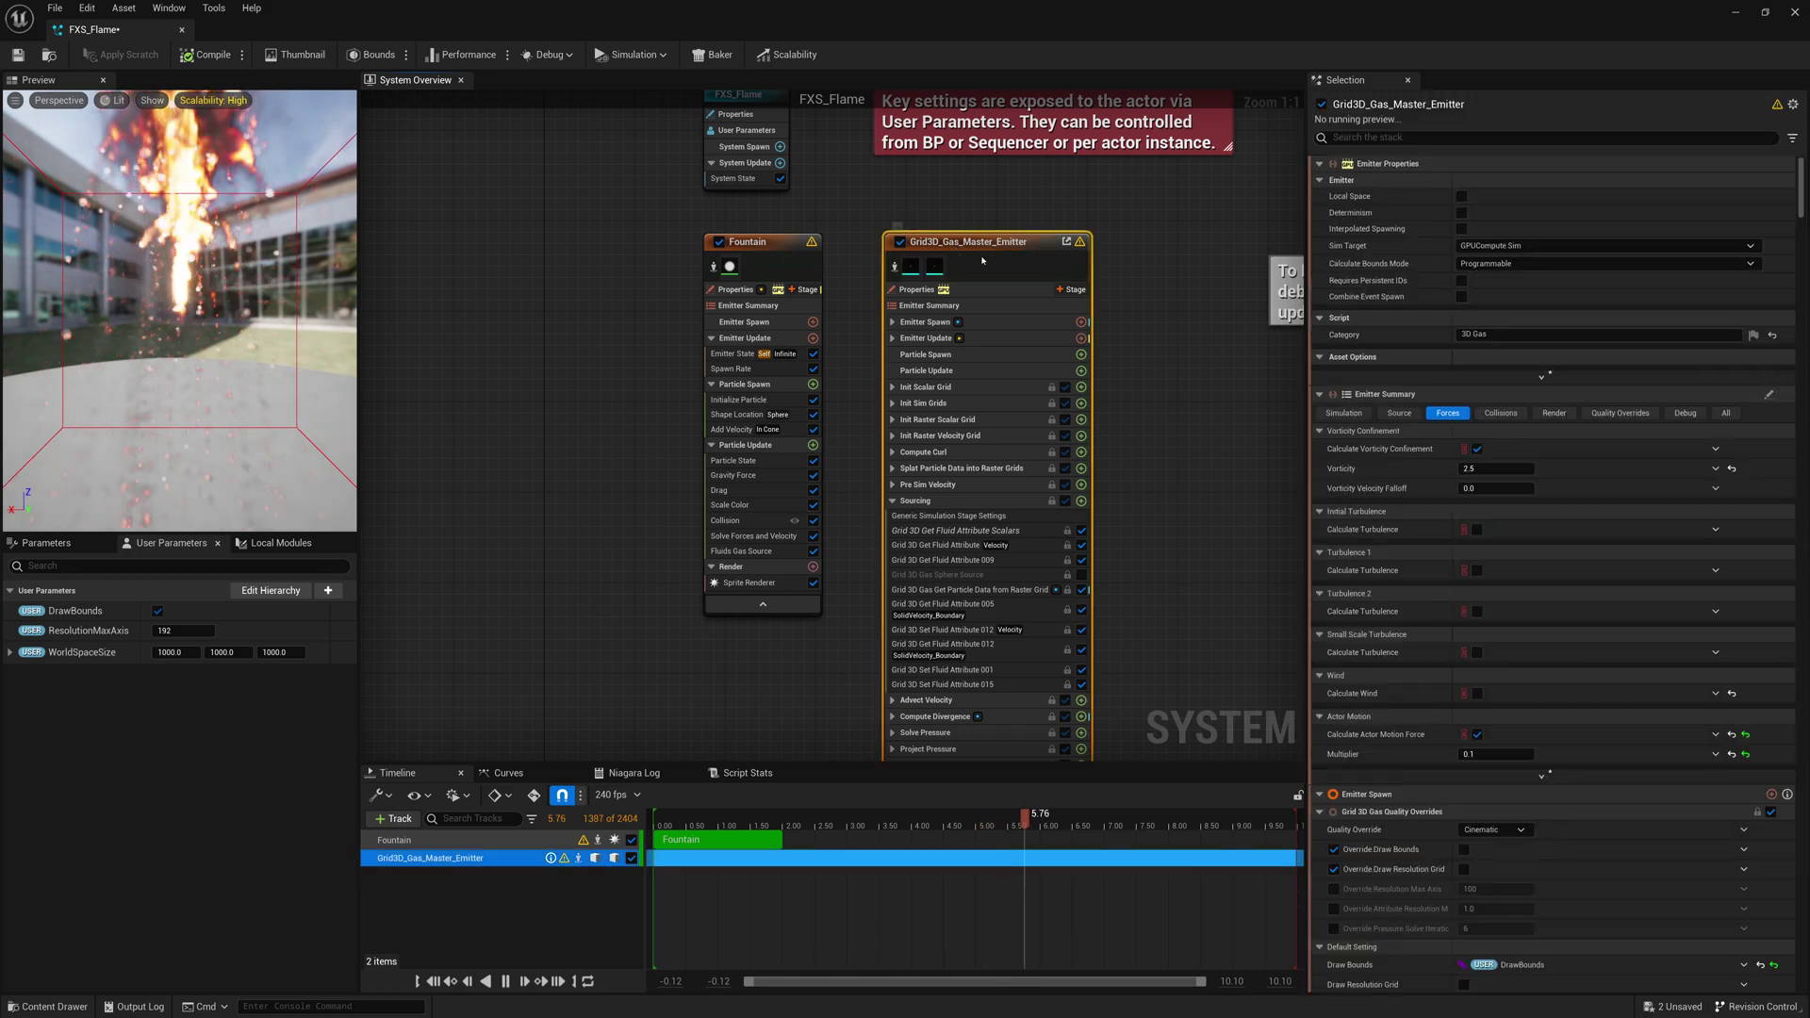
pyautogui.click(975, 309)
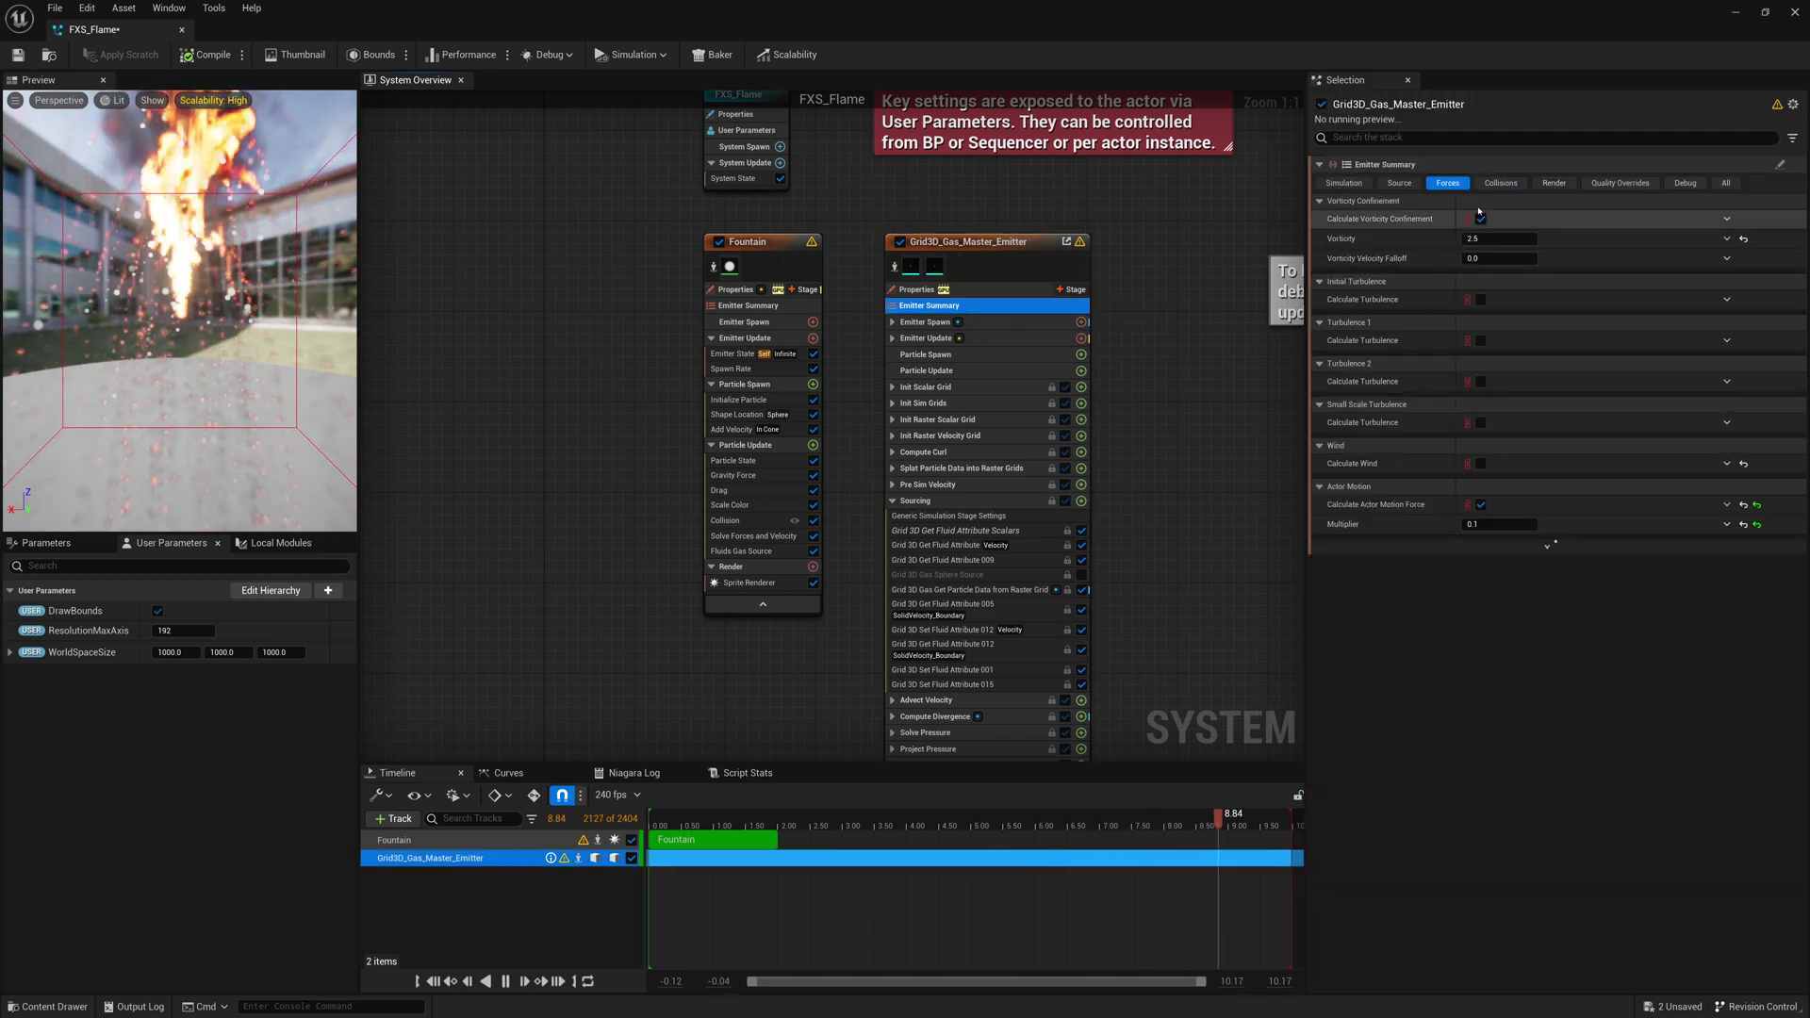
pyautogui.click(1502, 184)
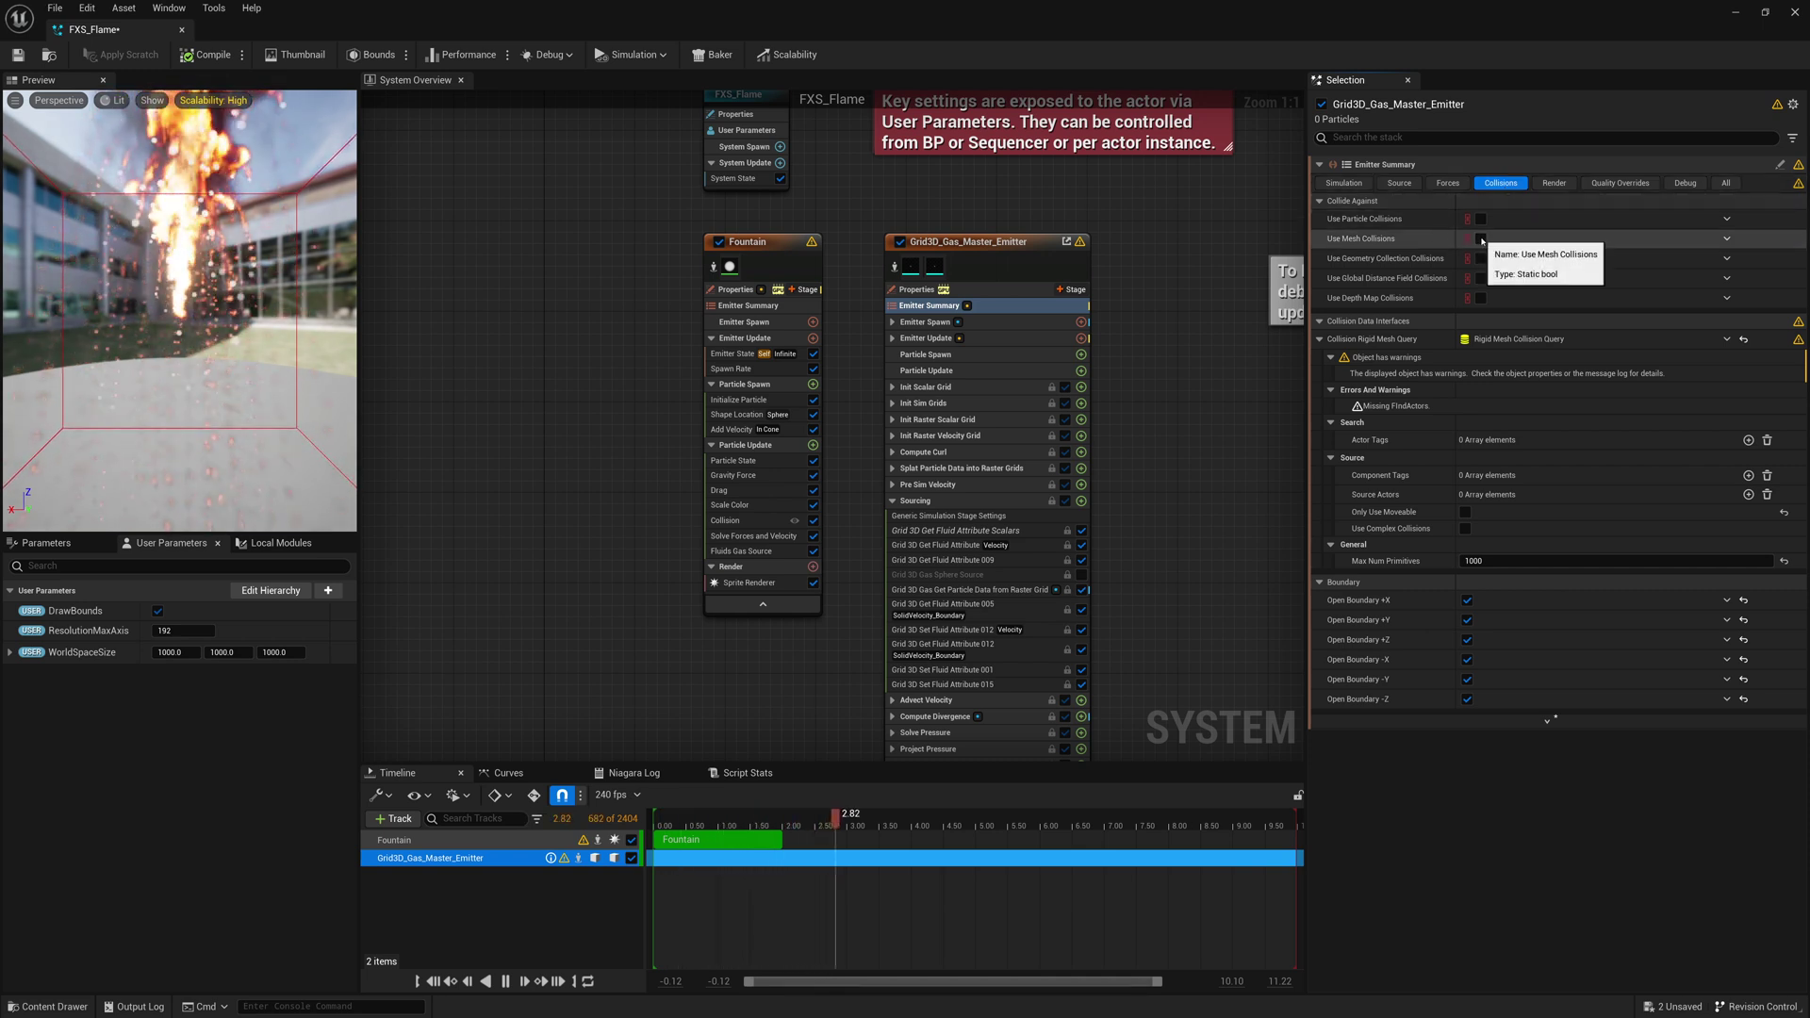
pyautogui.click(1481, 239)
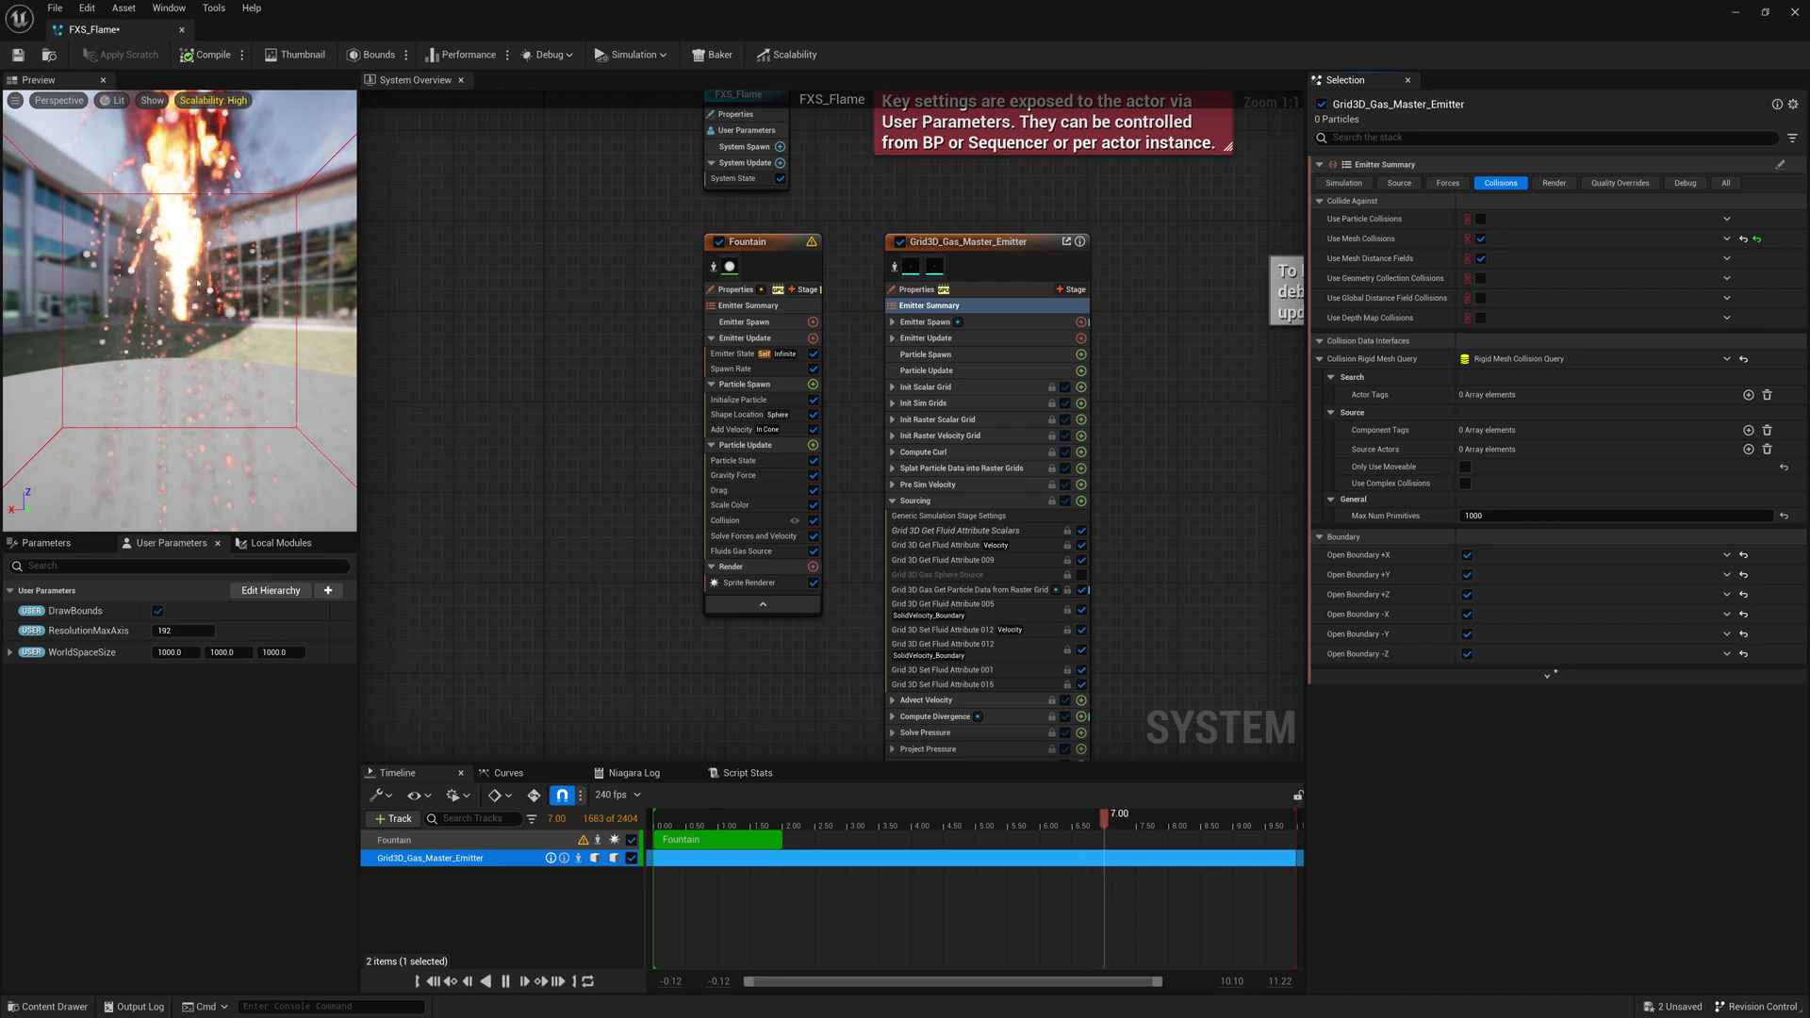
# Disable the Fountain emitter's Sprite Renderer.
pyautogui.click(755, 243)
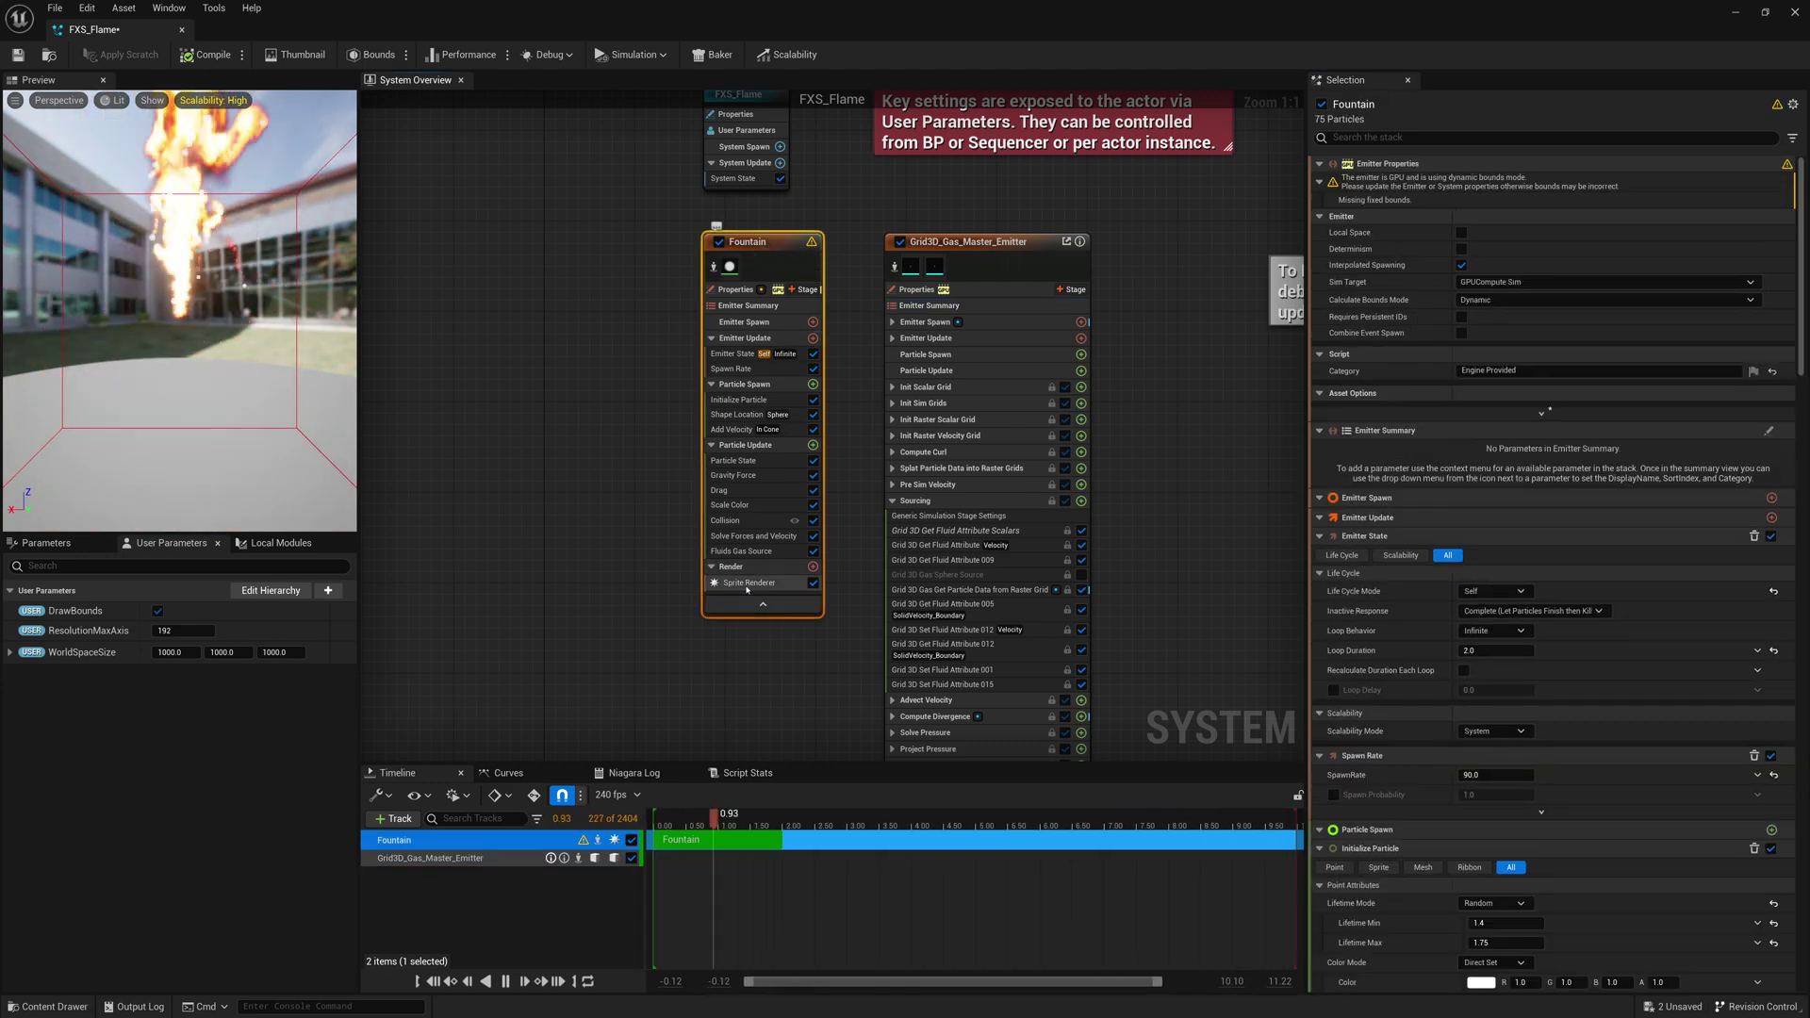
pyautogui.click(813, 582)
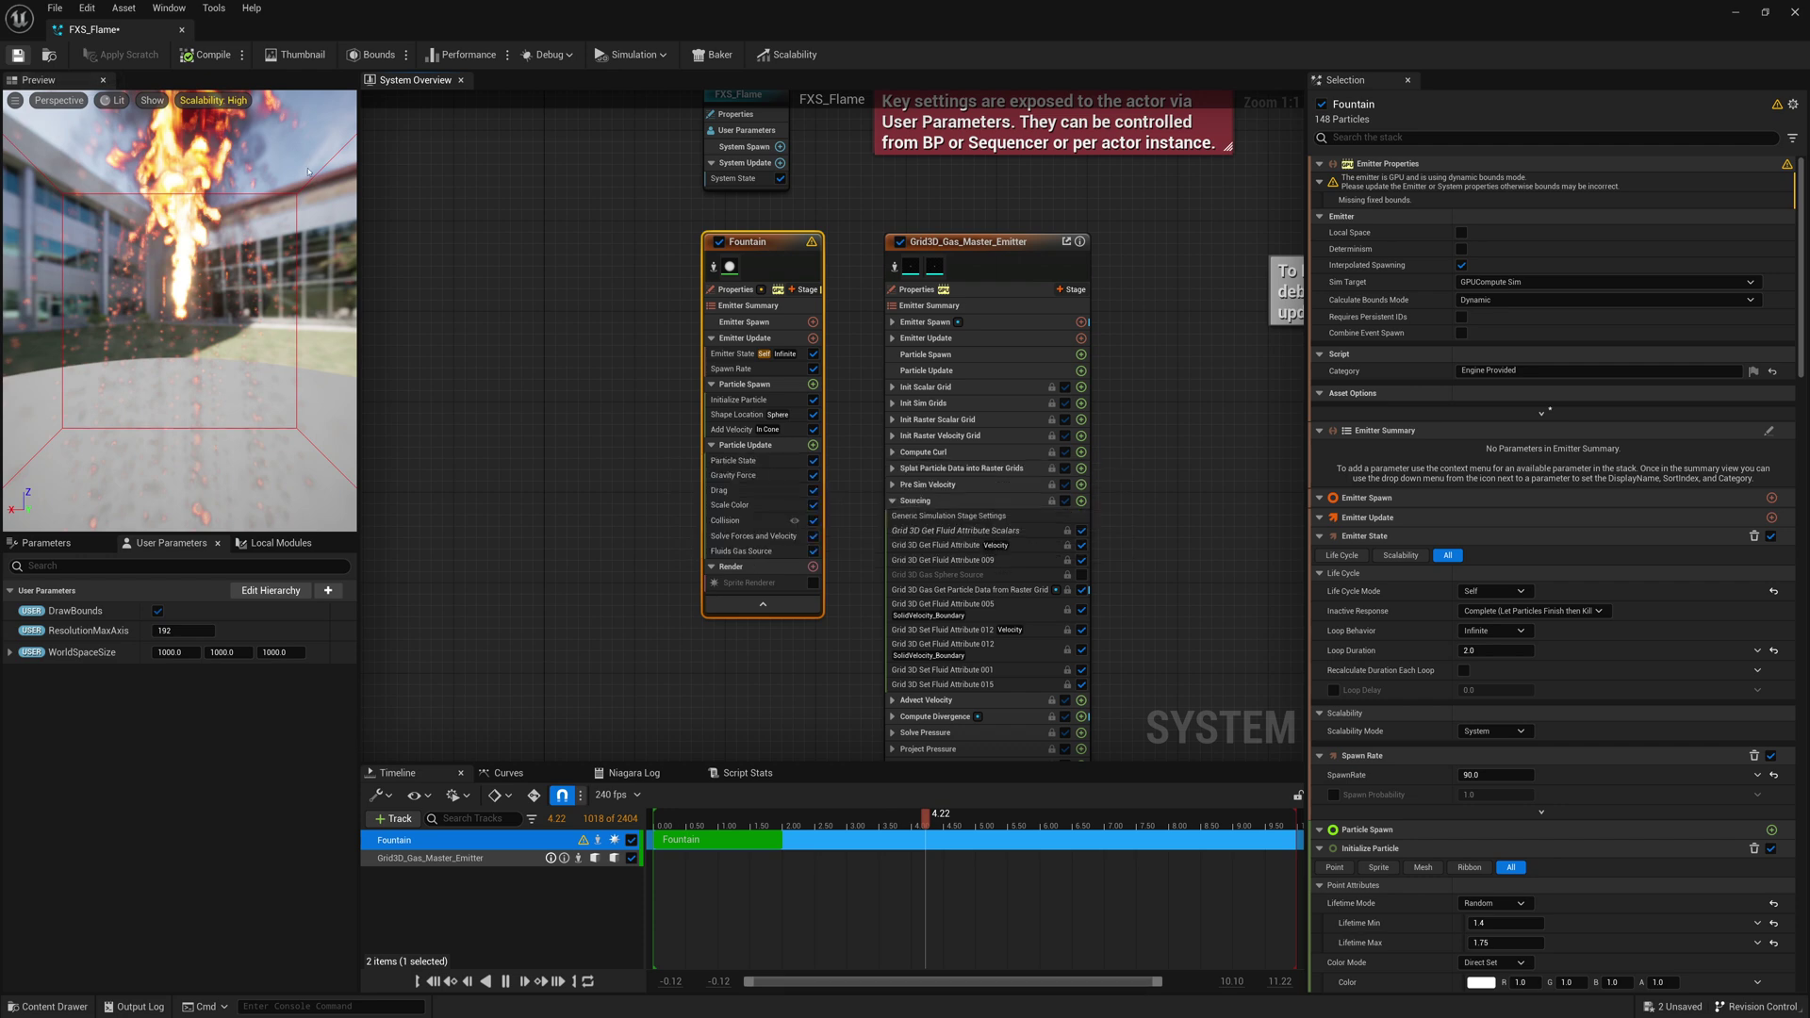
# Back in the level, rotate the FXS_Flame actor.
pyautogui.click(182, 29)
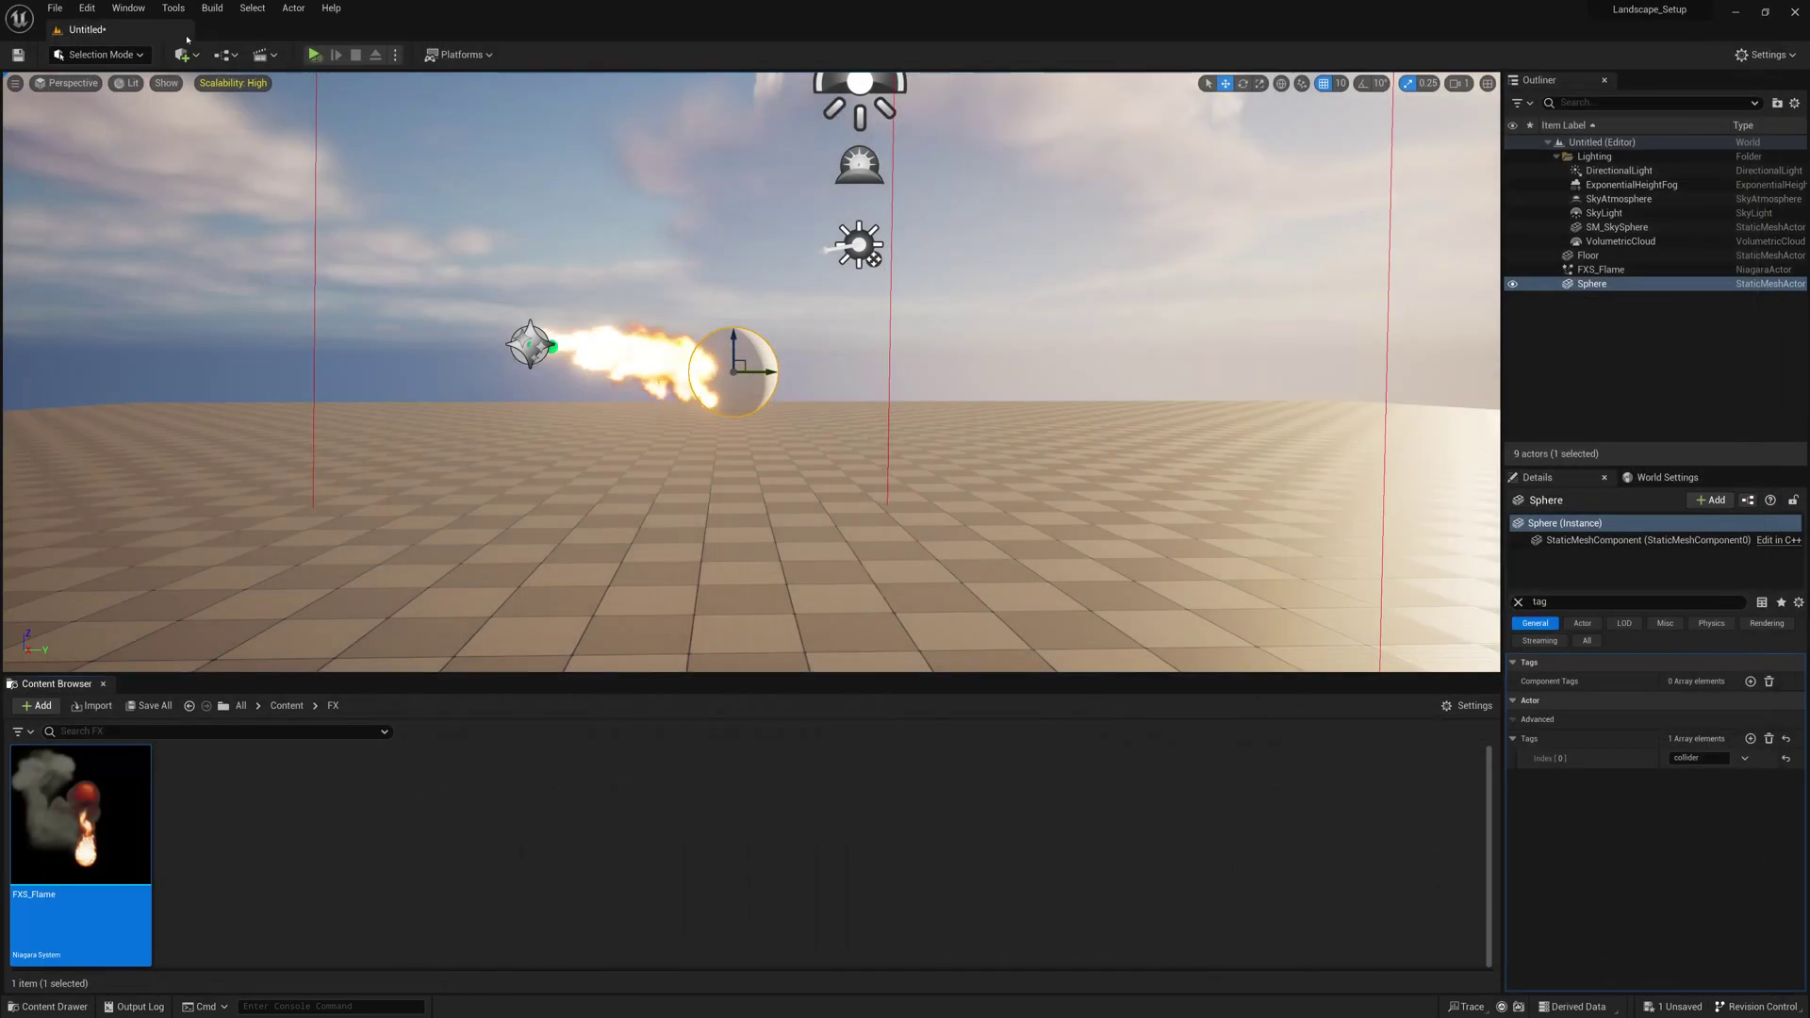
pyautogui.click(530, 345)
pyautogui.press('e')
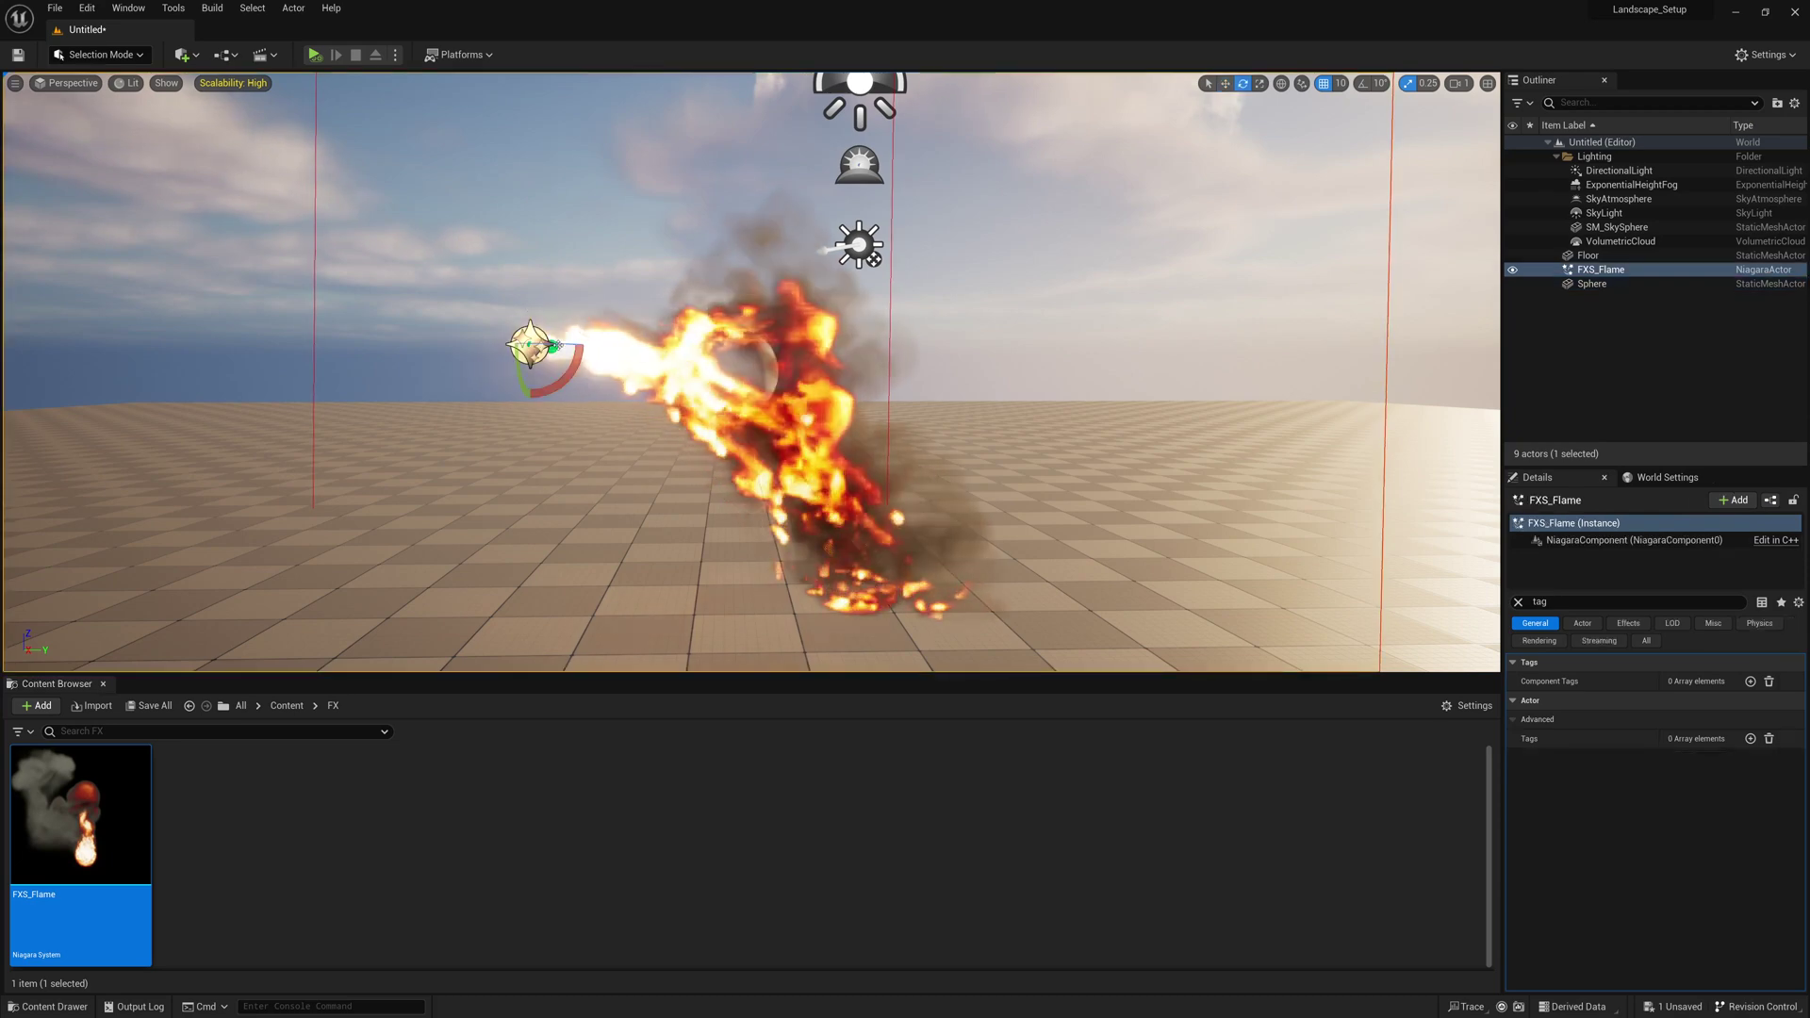
pyautogui.moveTo(563, 386); pyautogui.dragTo(530, 335)
# Move the collider-tagged Sphere down into the flame stream.
pyautogui.click(1593, 283)
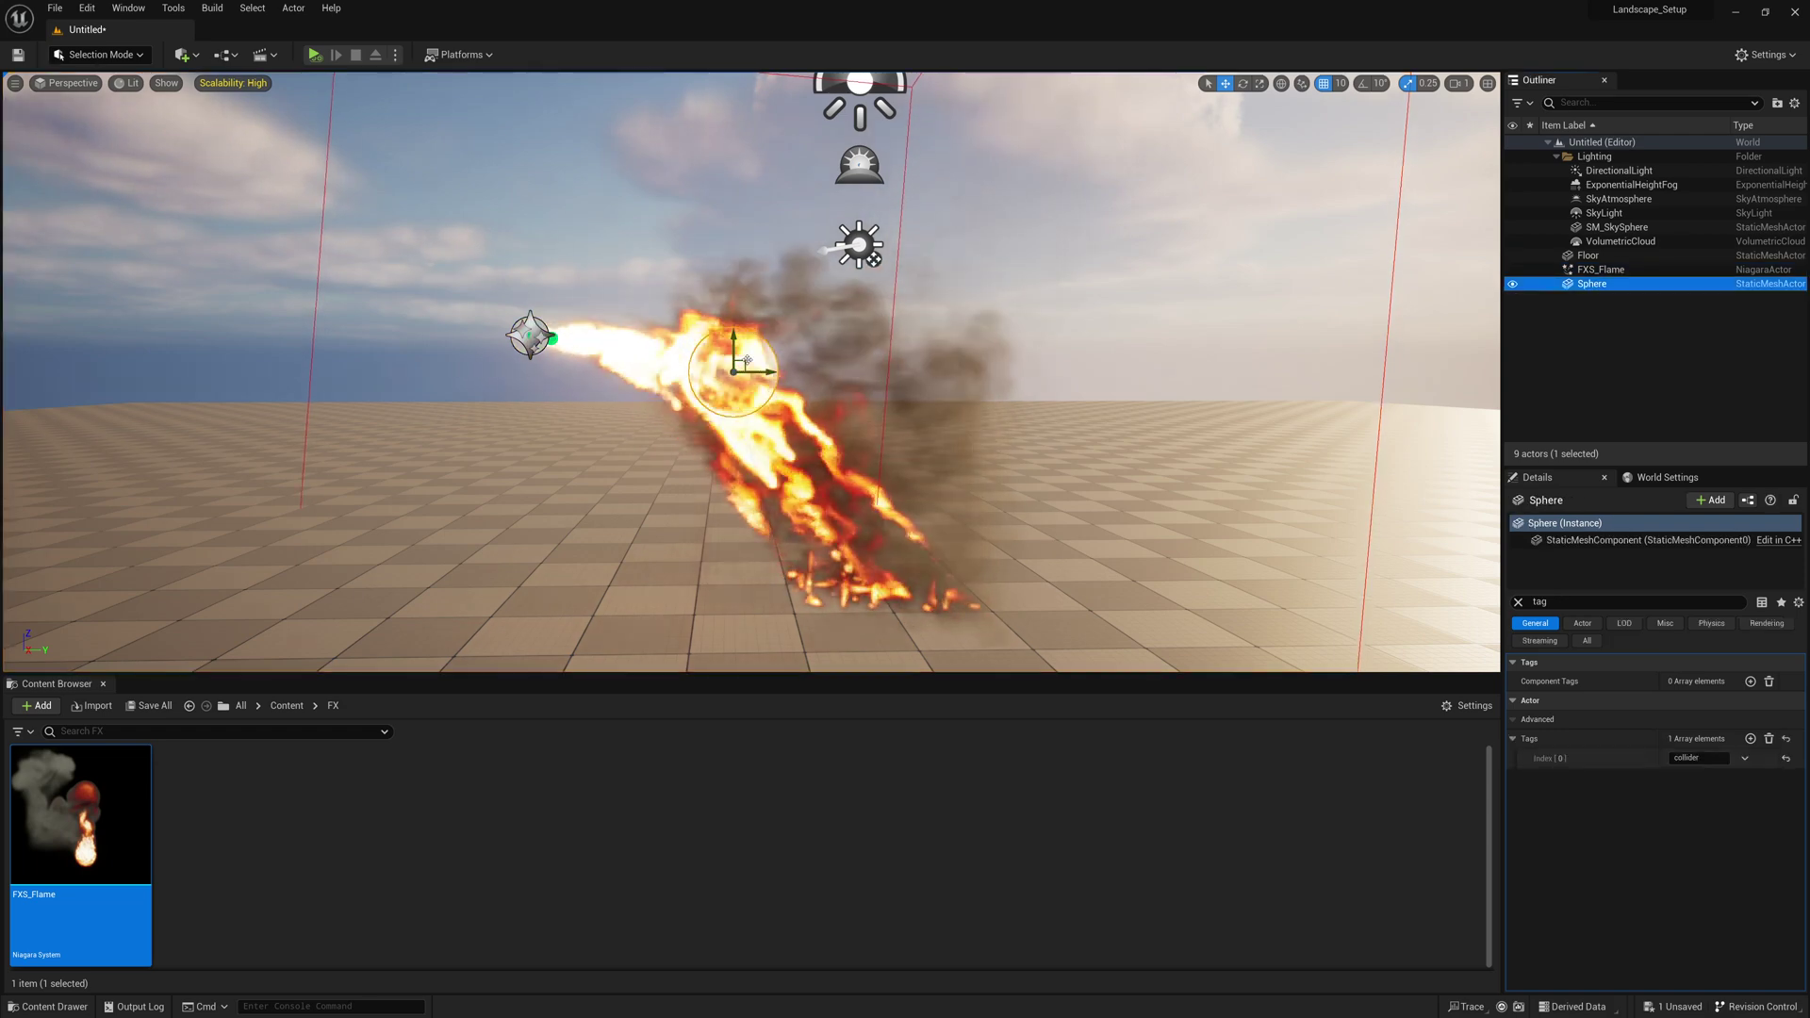
pyautogui.moveTo(747, 361); pyautogui.dragTo(567, 384)
pyautogui.click(554, 329)
pyautogui.click(1608, 284)
pyautogui.click(710, 345)
pyautogui.moveTo(670, 265); pyautogui.dragTo(685, 419)
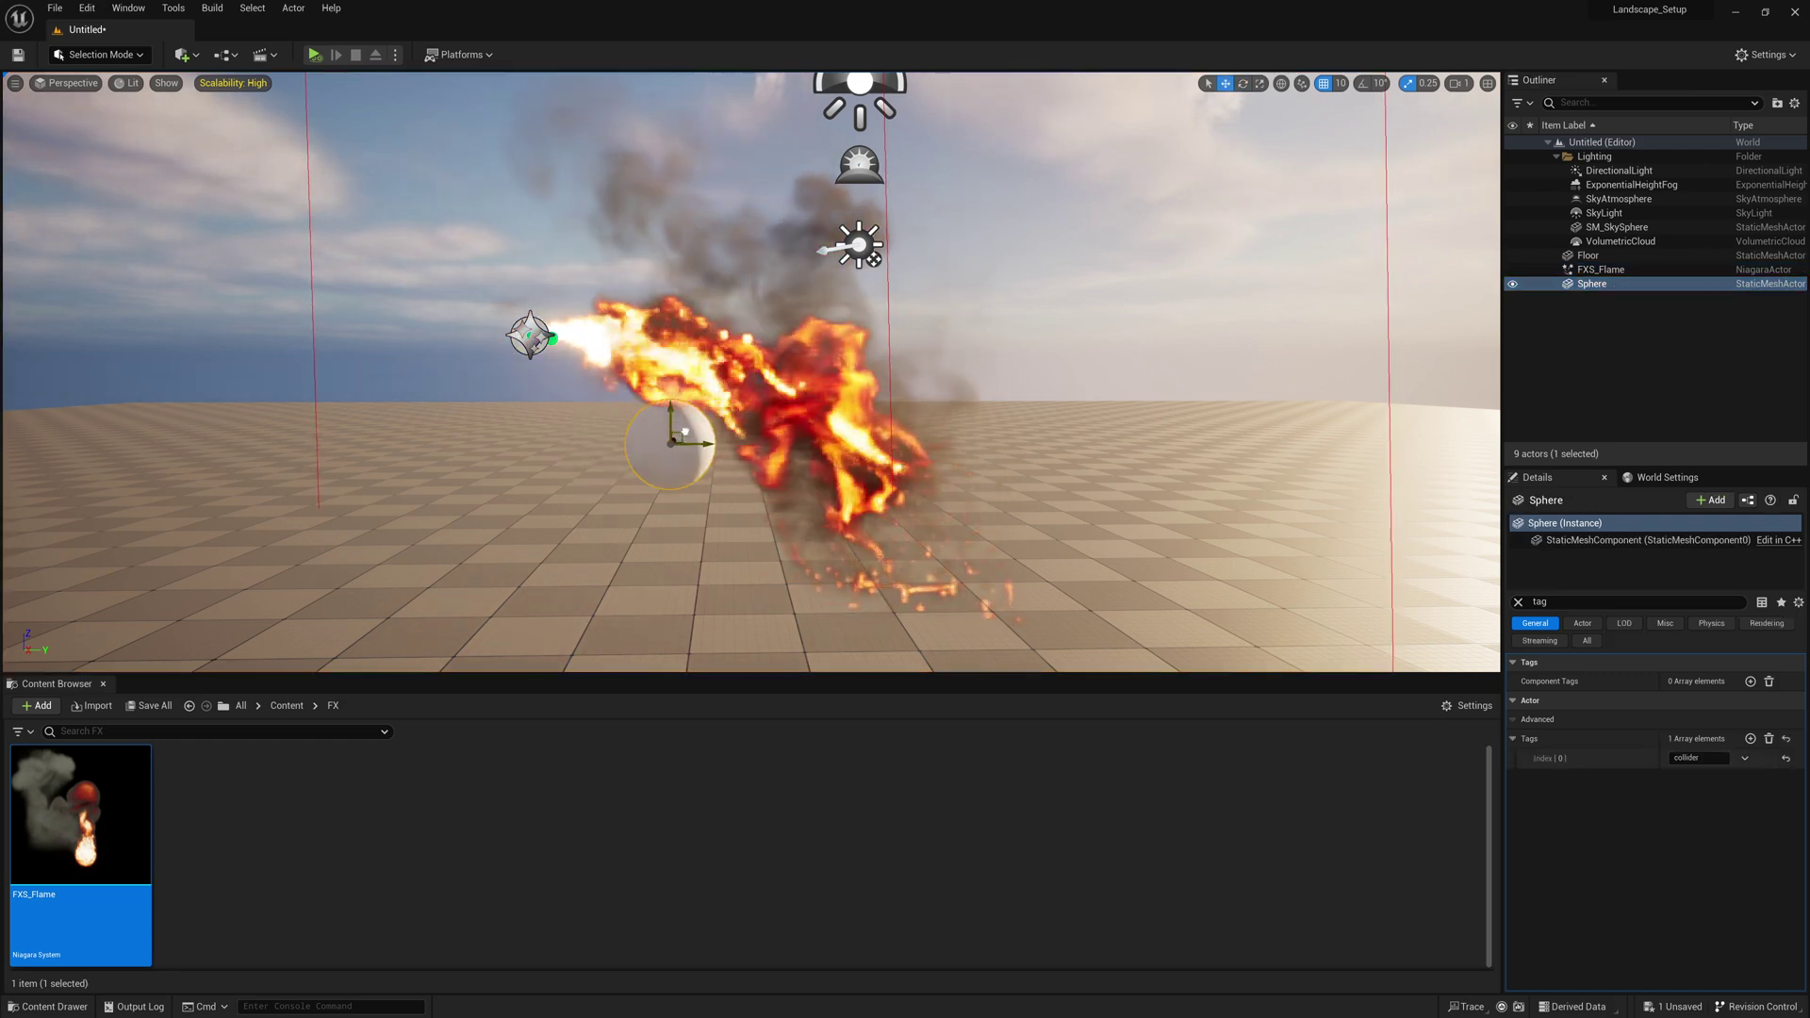
# Drag FXS_Flame around the level to test the moving fire, then reopen the FXS_Flame asset.
pyautogui.click(533, 337)
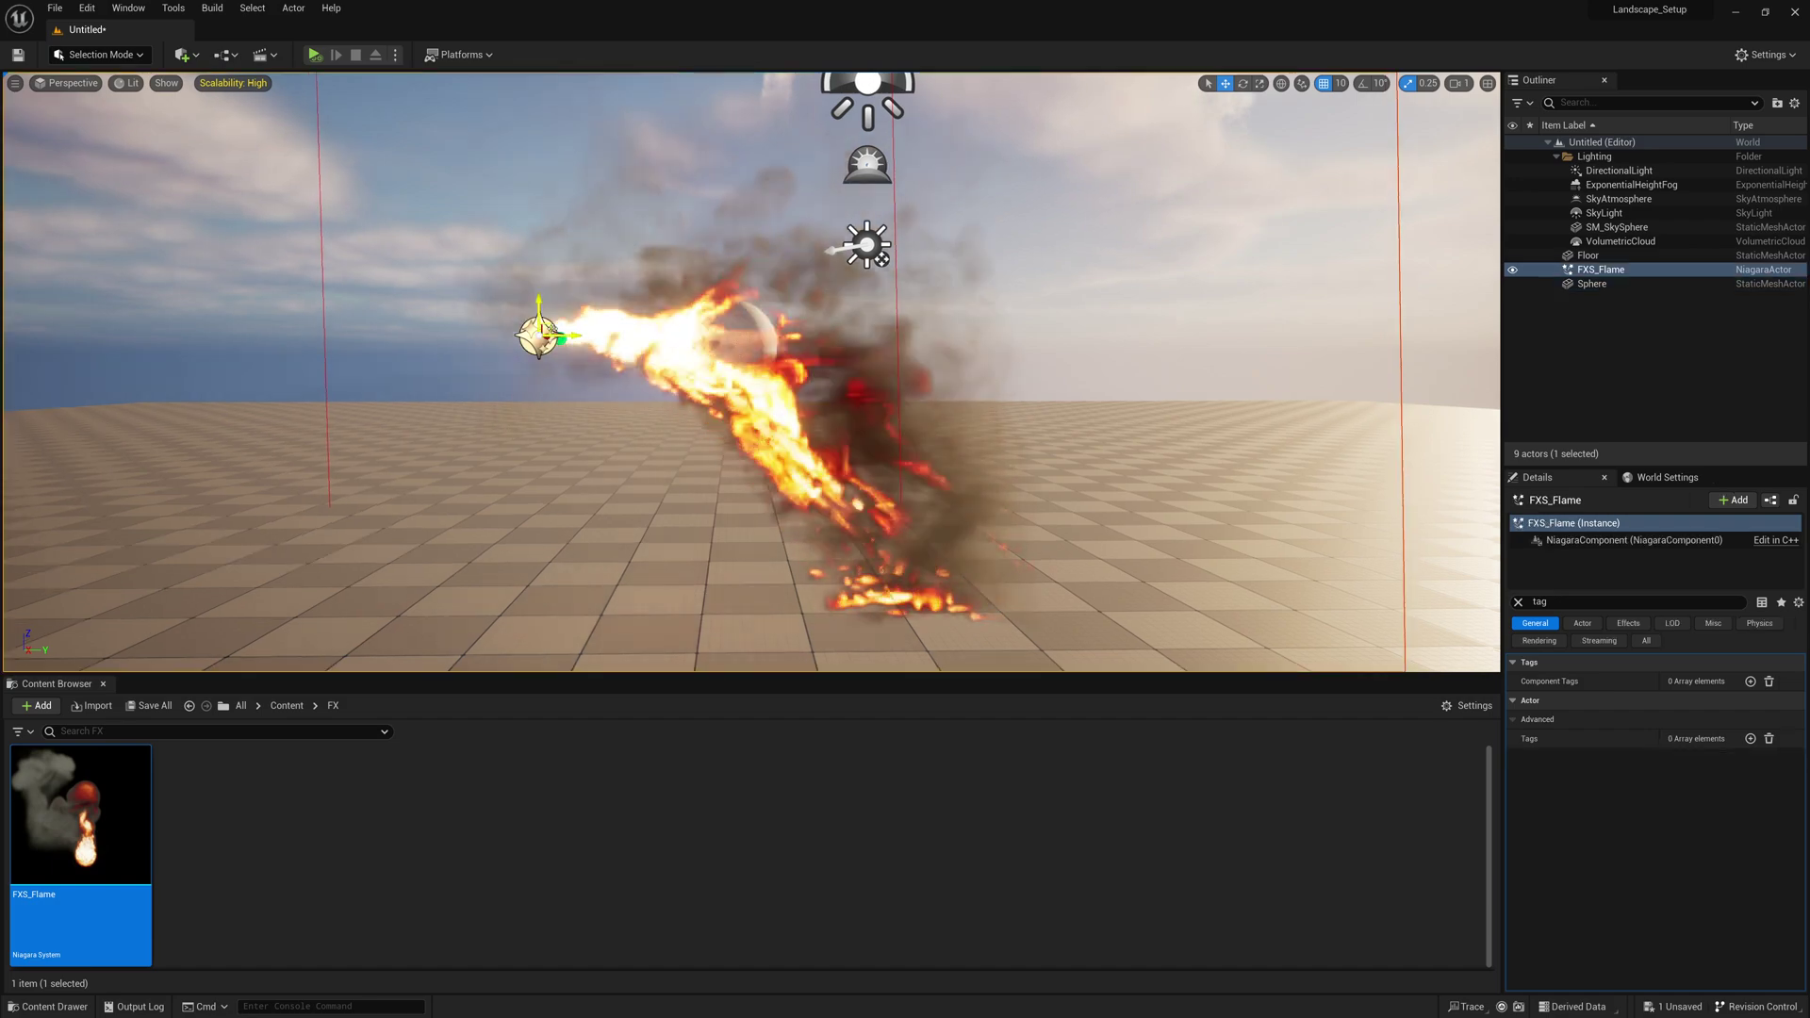
pyautogui.moveTo(538, 337); pyautogui.dragTo(510, 288)
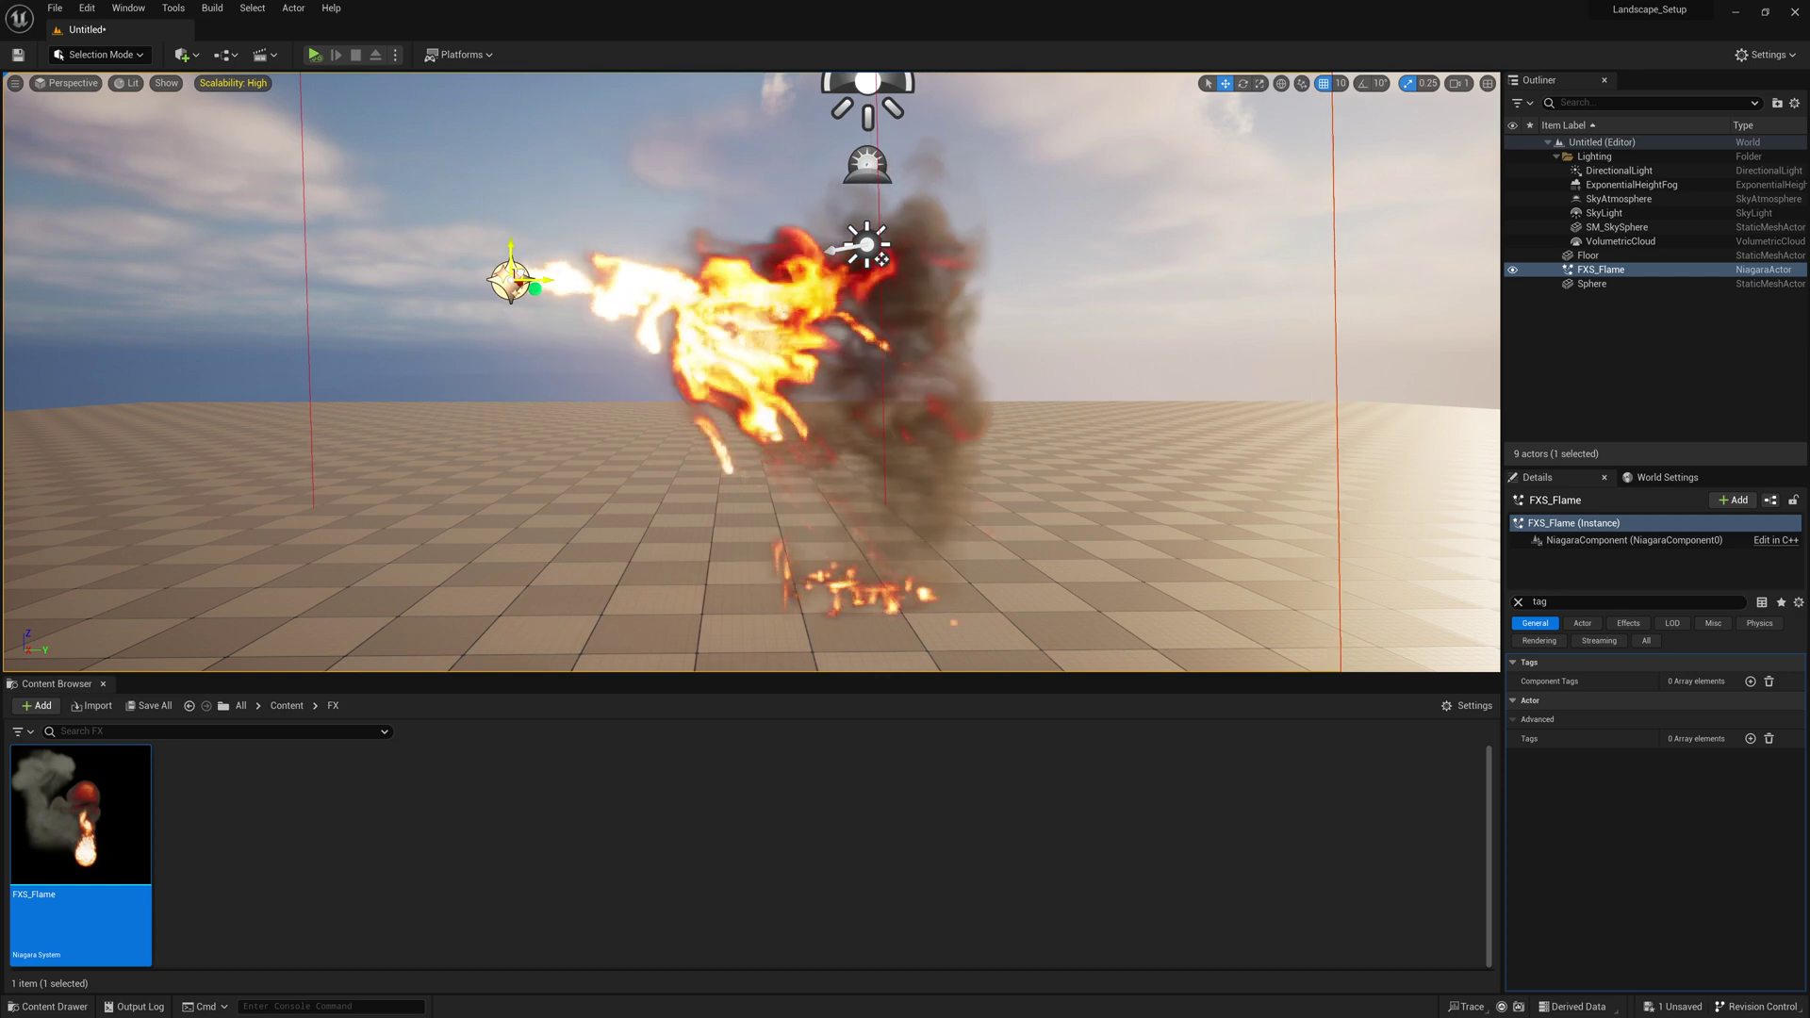
pyautogui.scroll(-4, 664, 309)
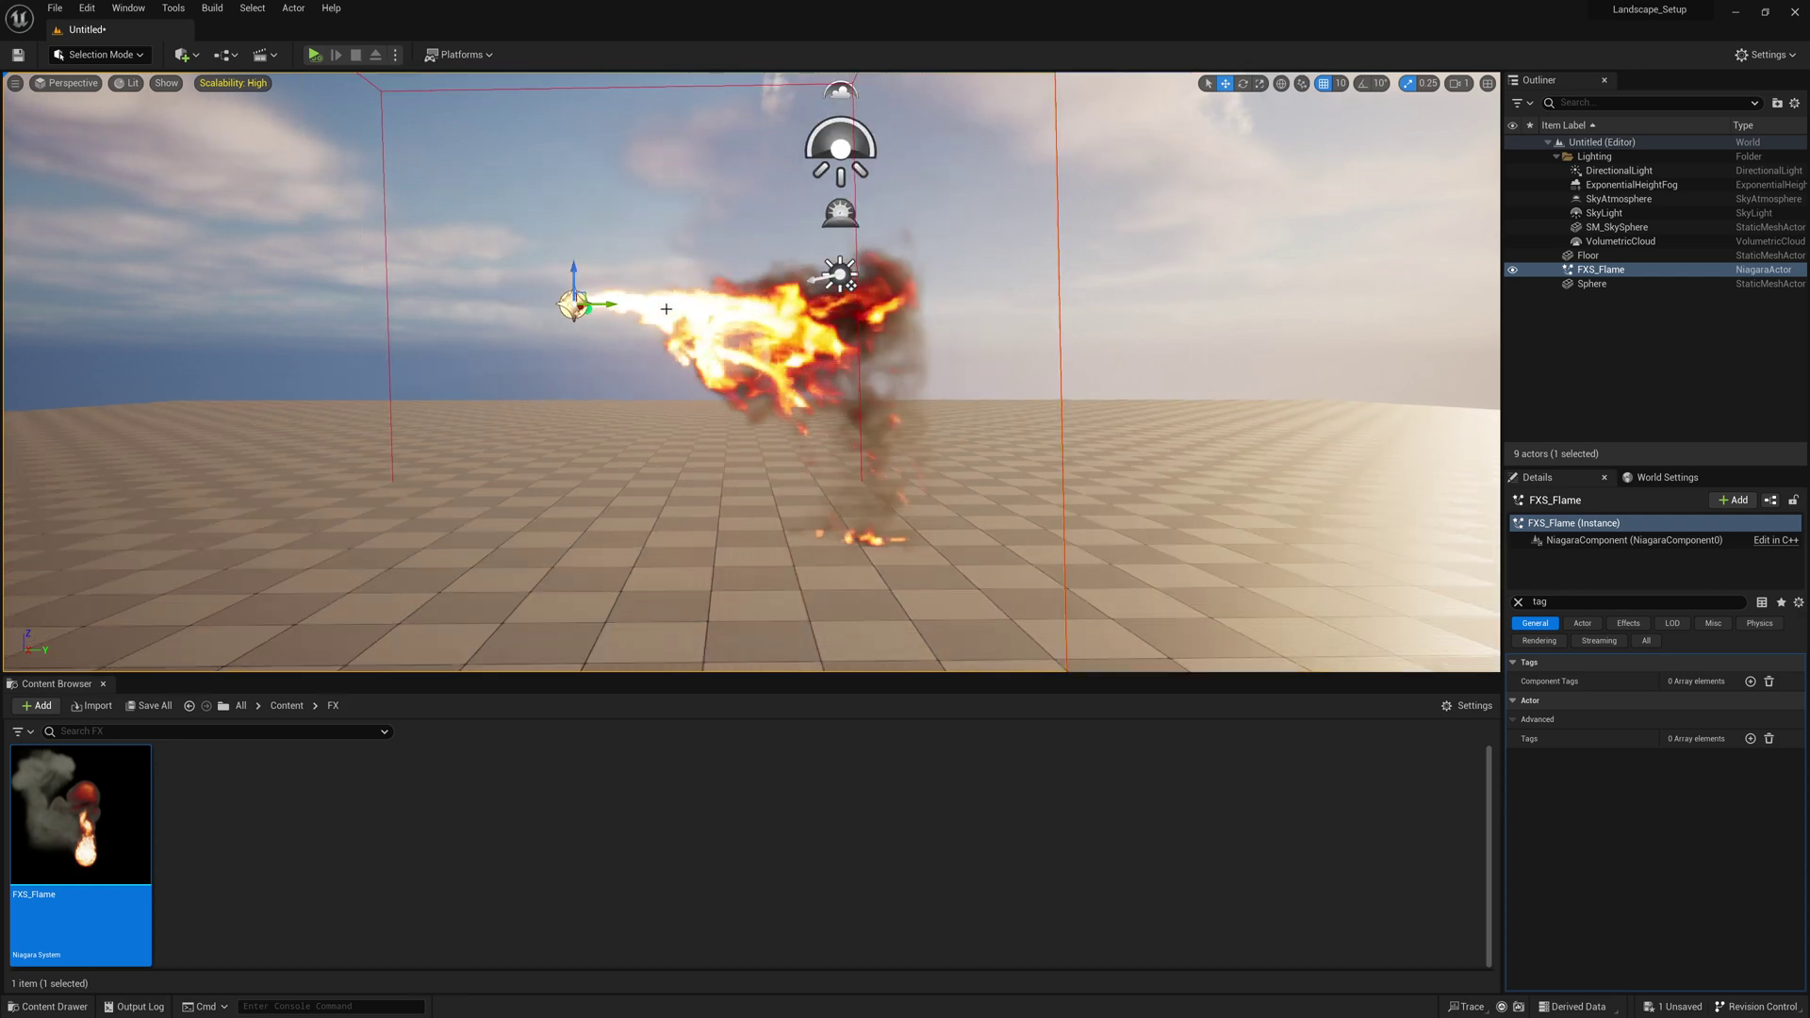
pyautogui.moveTo(614, 317); pyautogui.dragTo(617, 360)
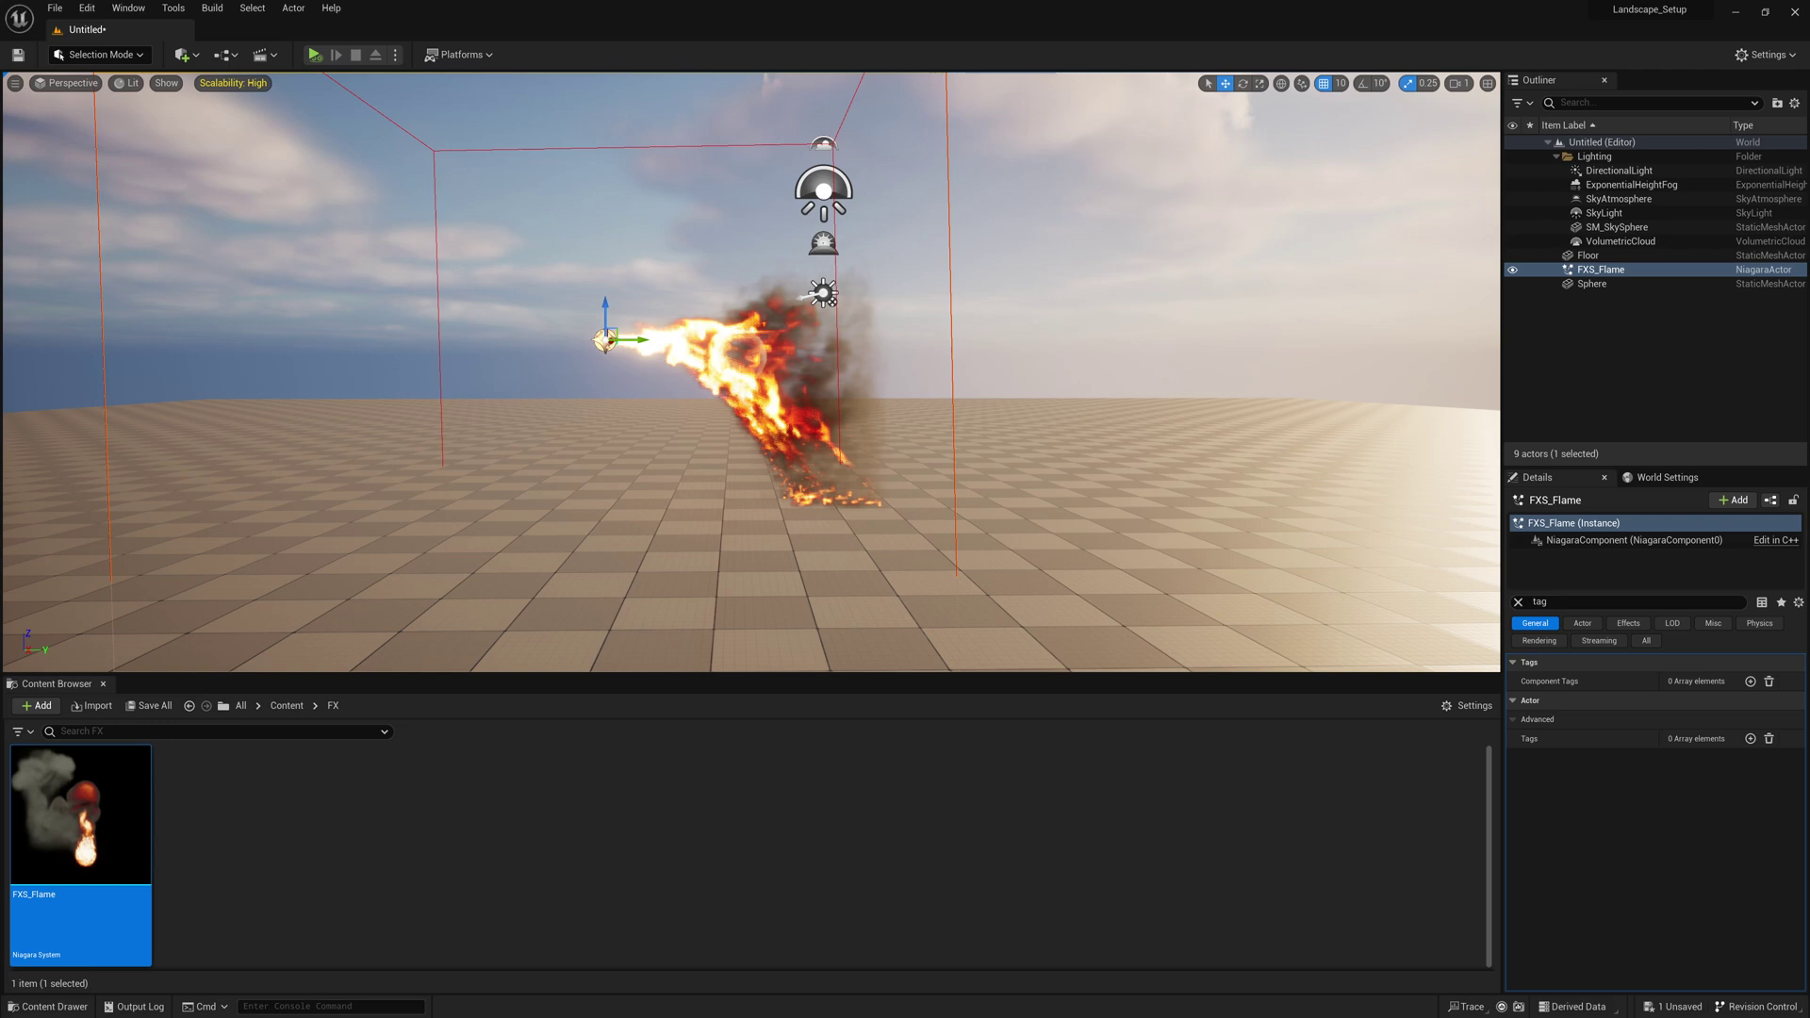
pyautogui.click(215, 635)
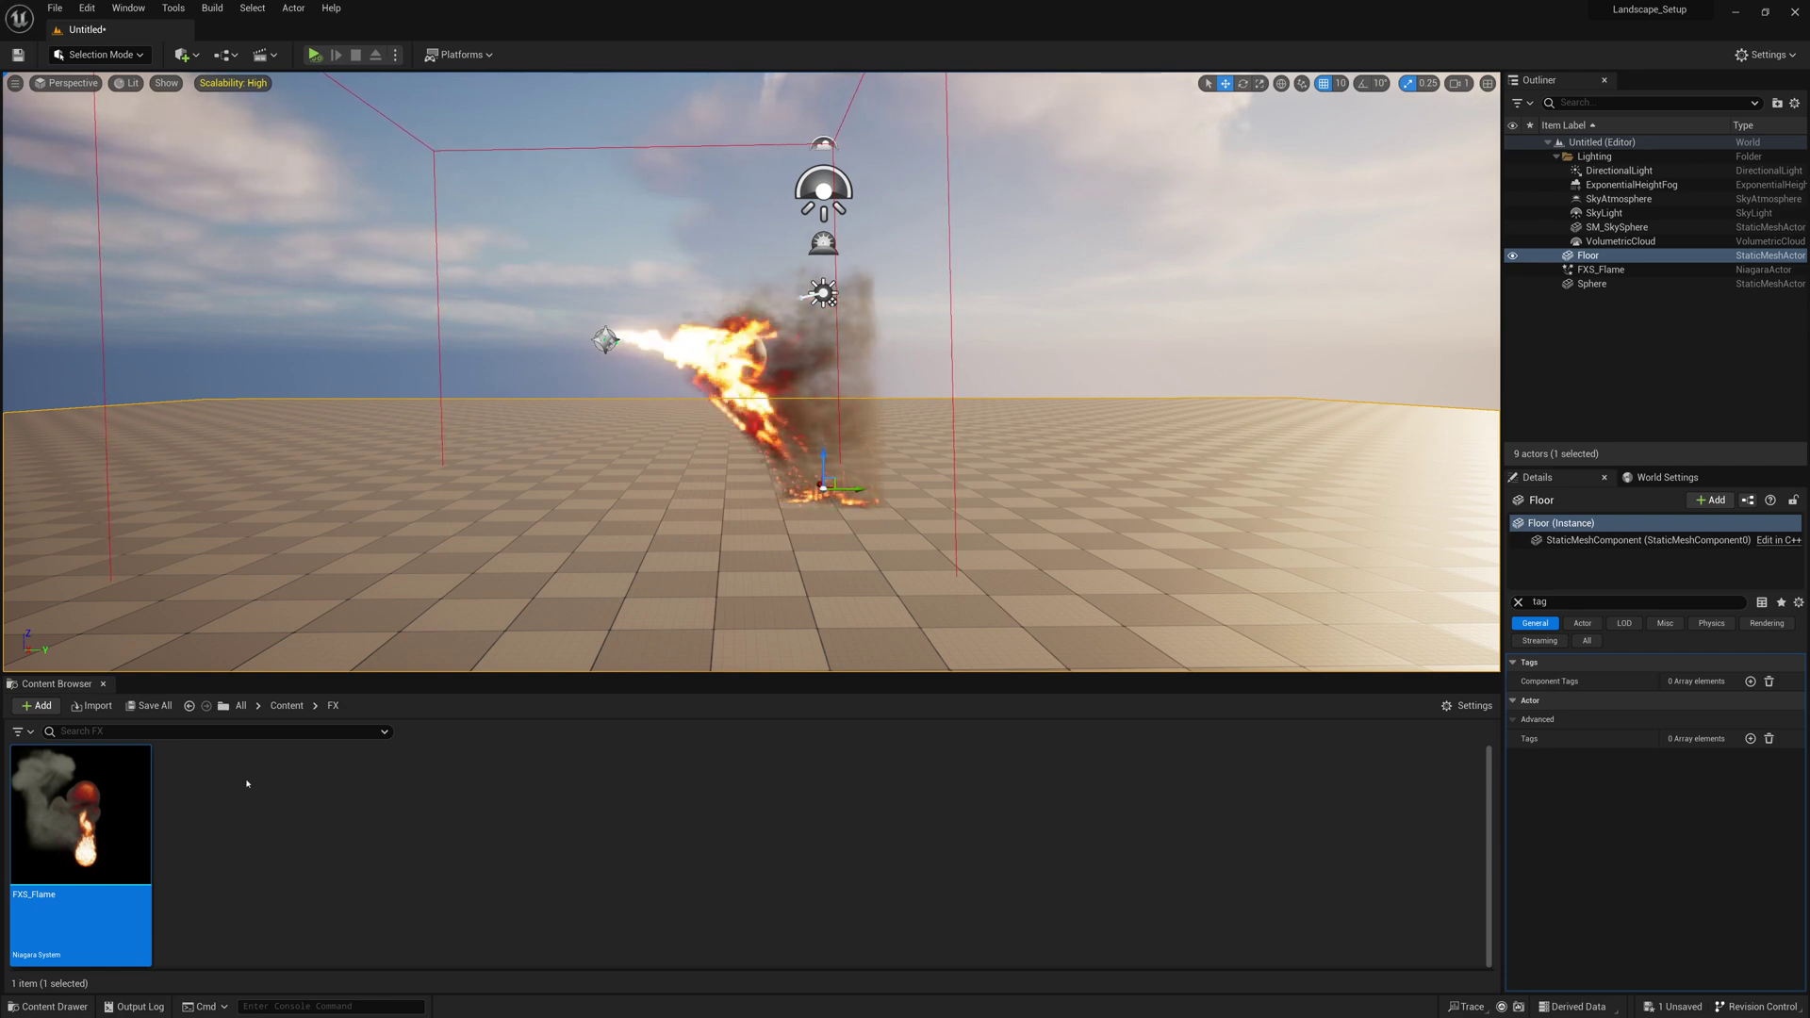
pyautogui.doubleClick(94, 821)
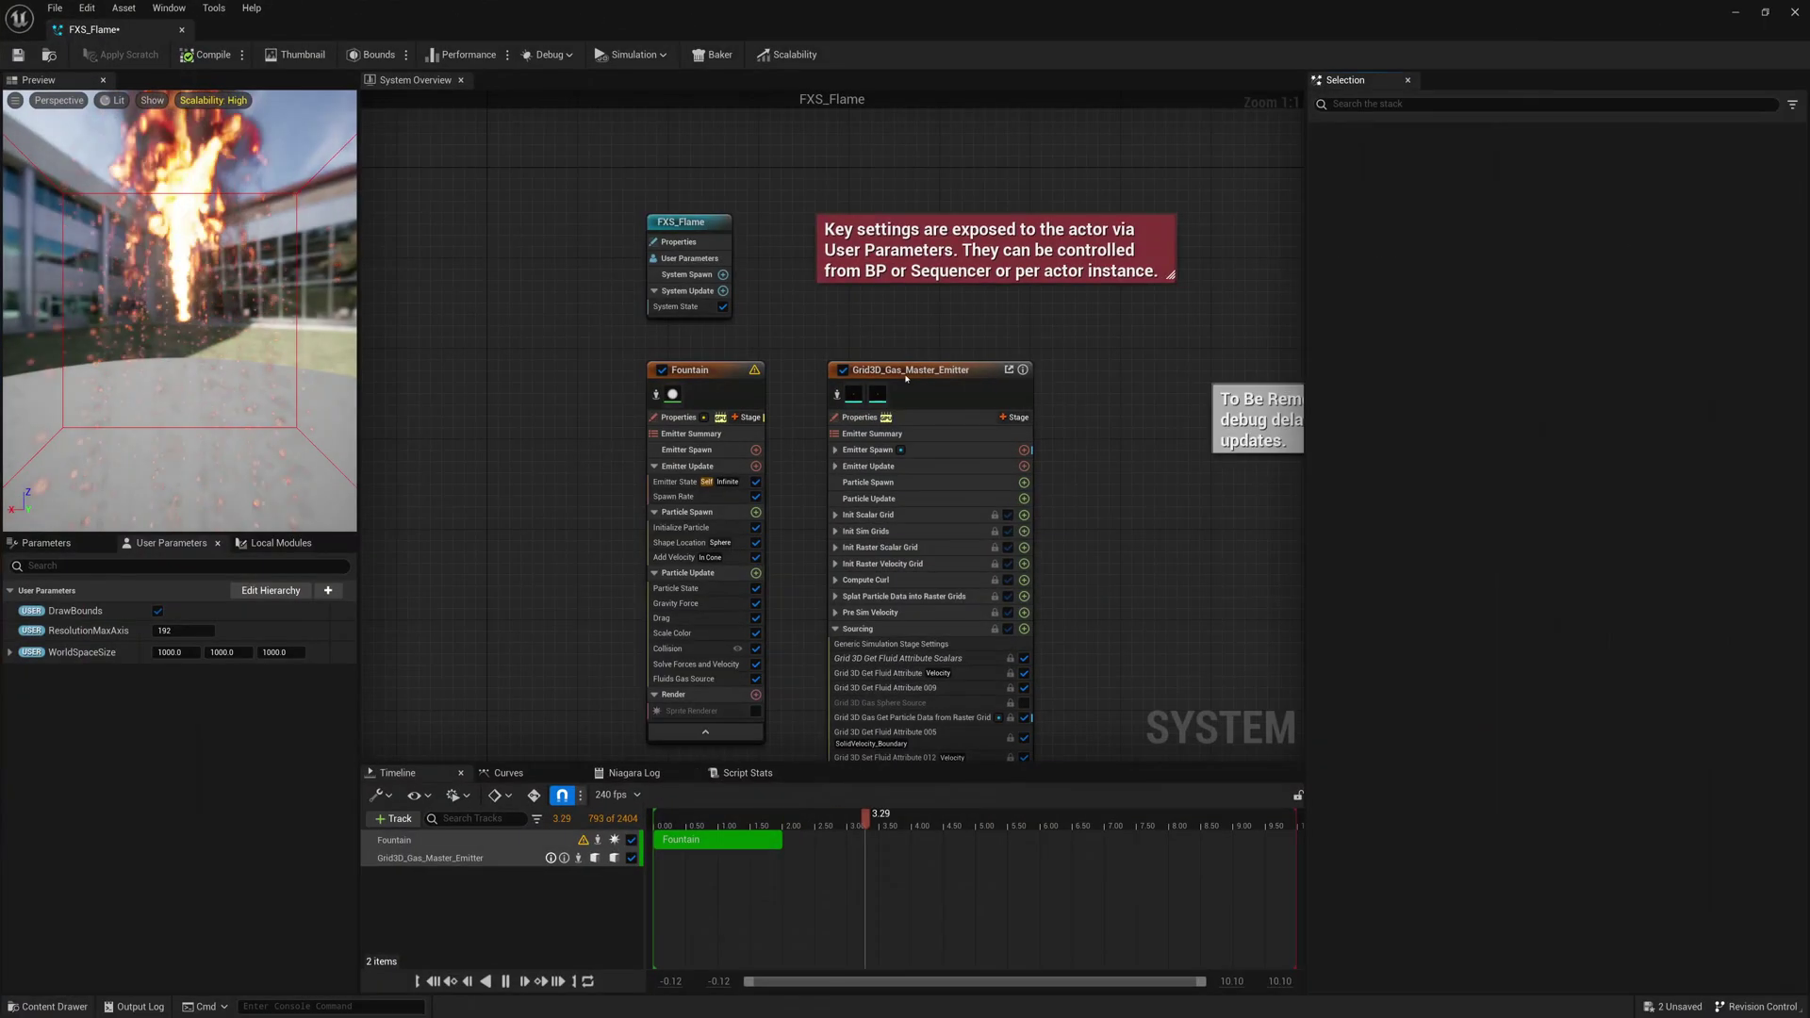
# Show the Grid3D_Gas_Master_Emitter's summary Render settings for color, density and temperature, then switch to the Chrome PDF.
pyautogui.click(907, 377)
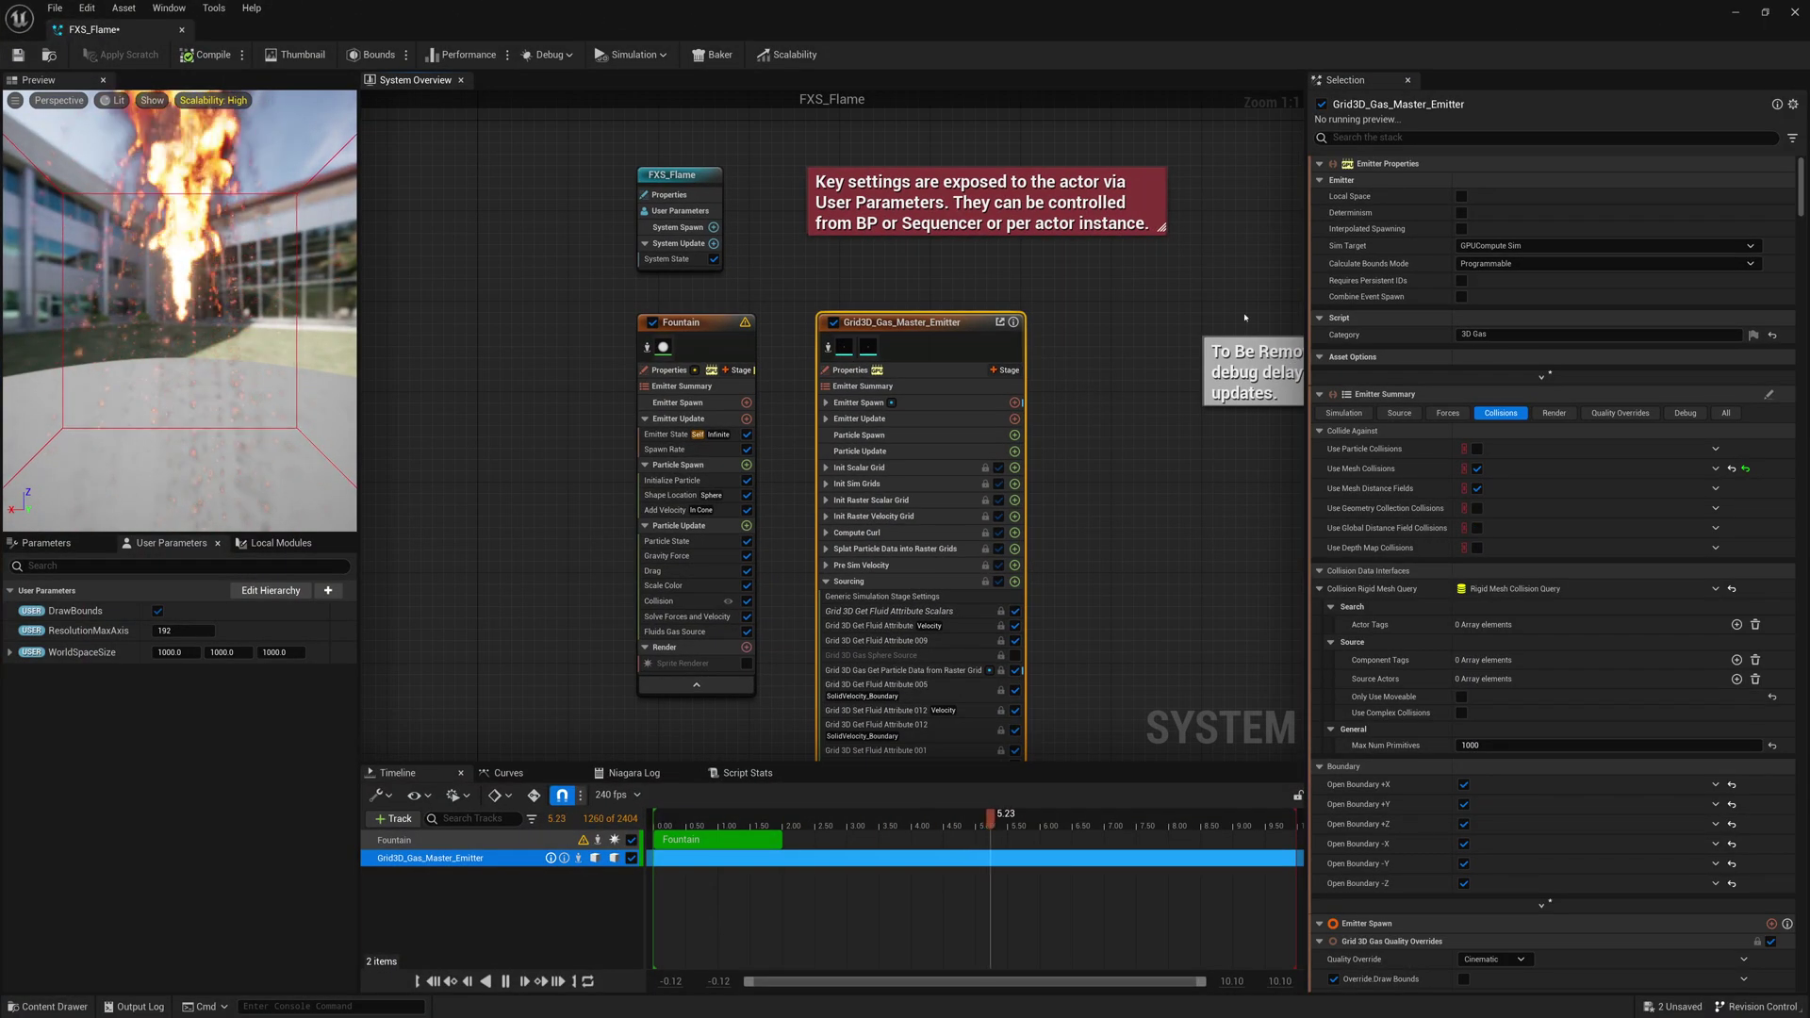
pyautogui.click(905, 386)
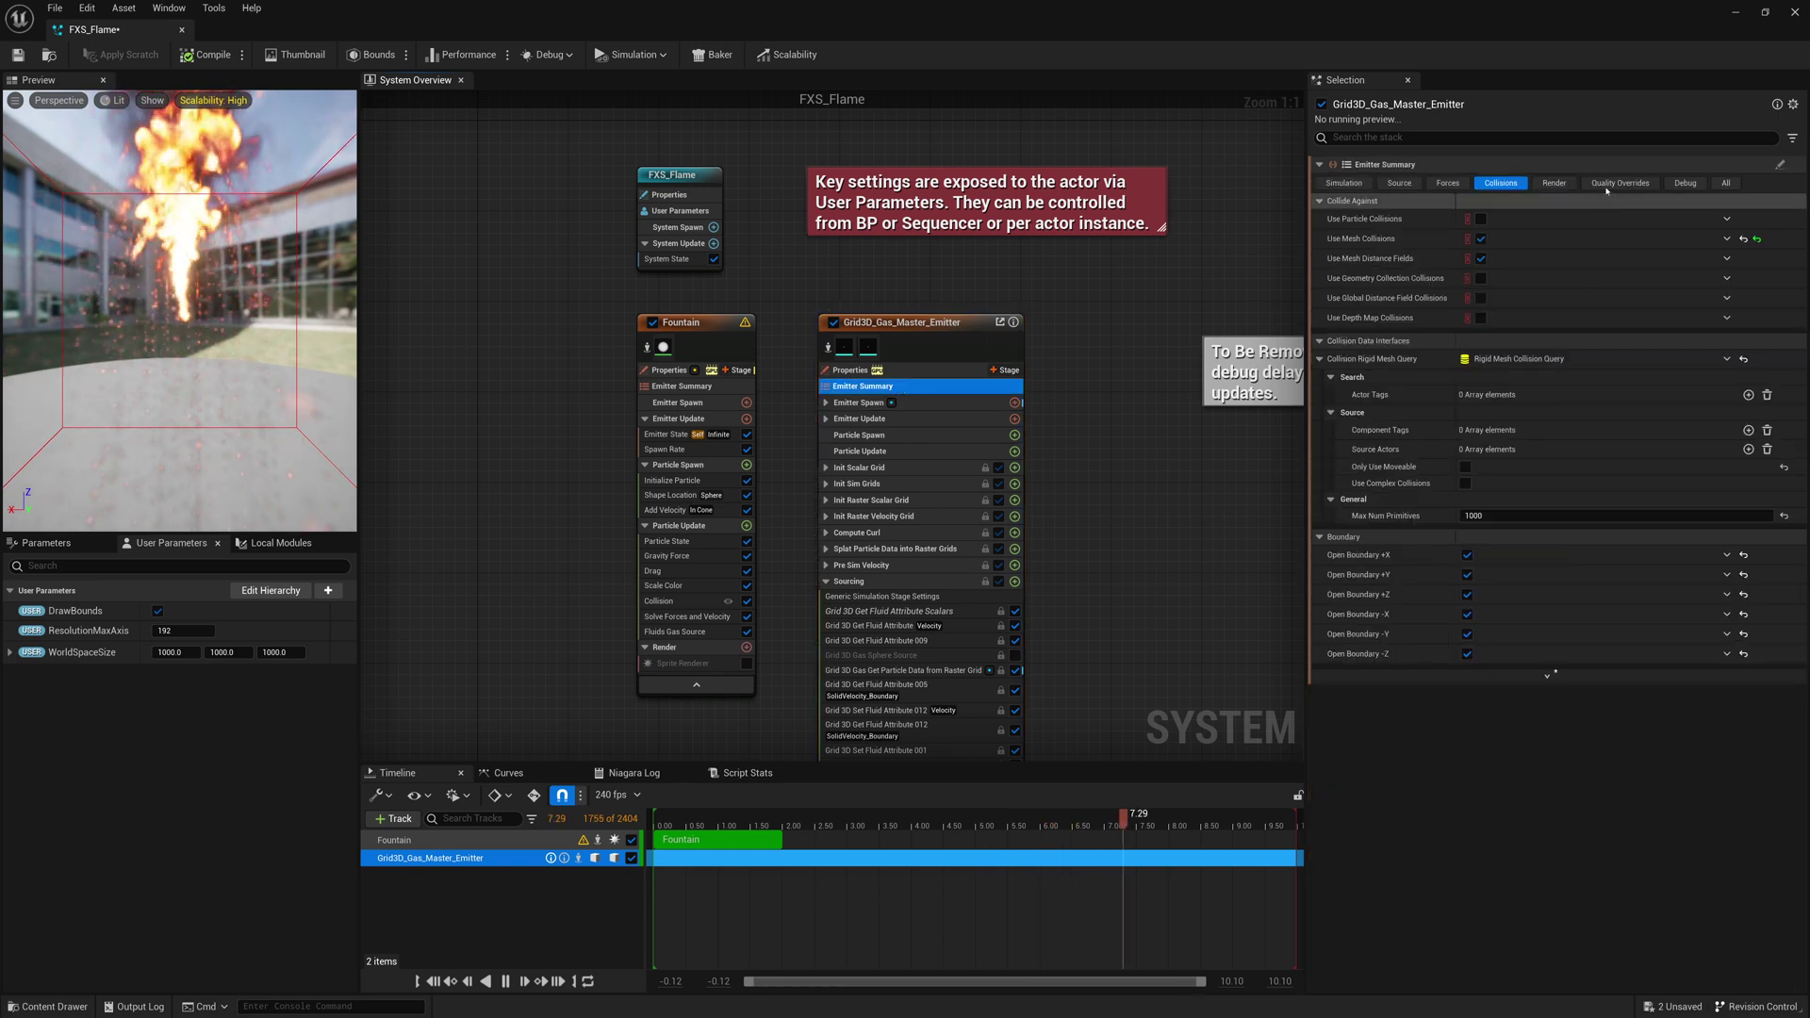
pyautogui.click(1554, 183)
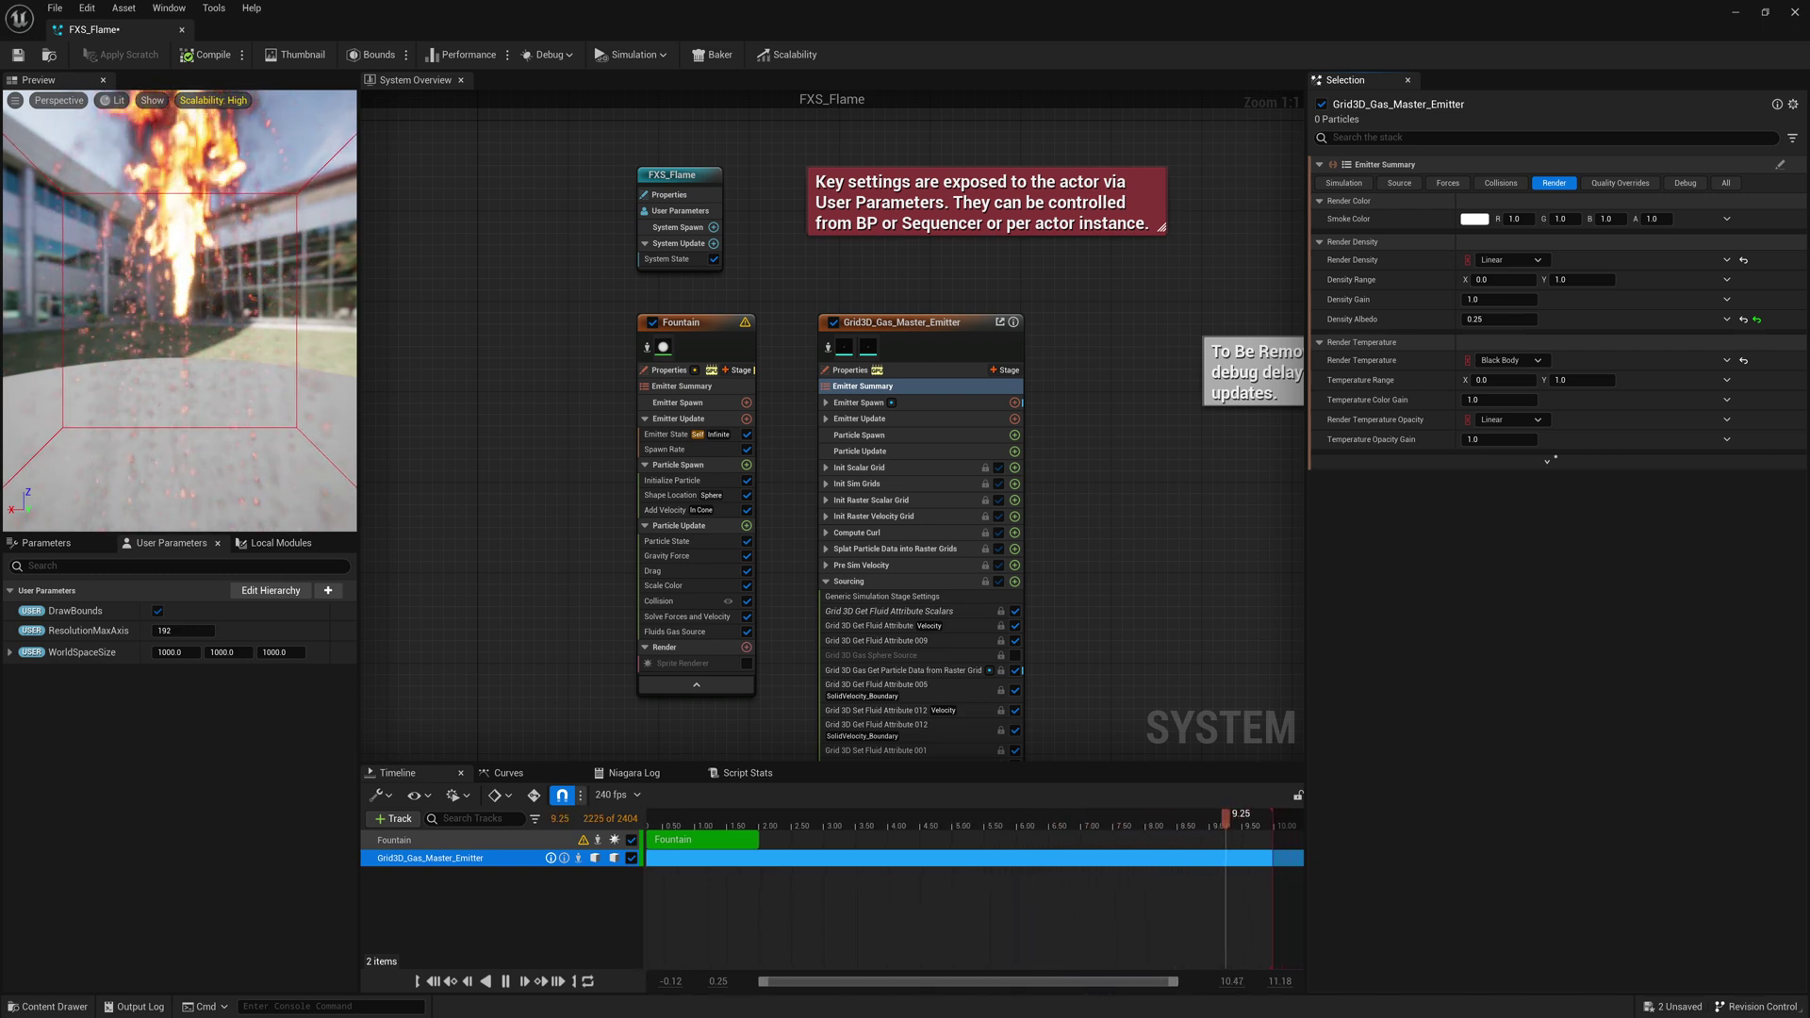
pyautogui.hotkey('alt', 'Tab')
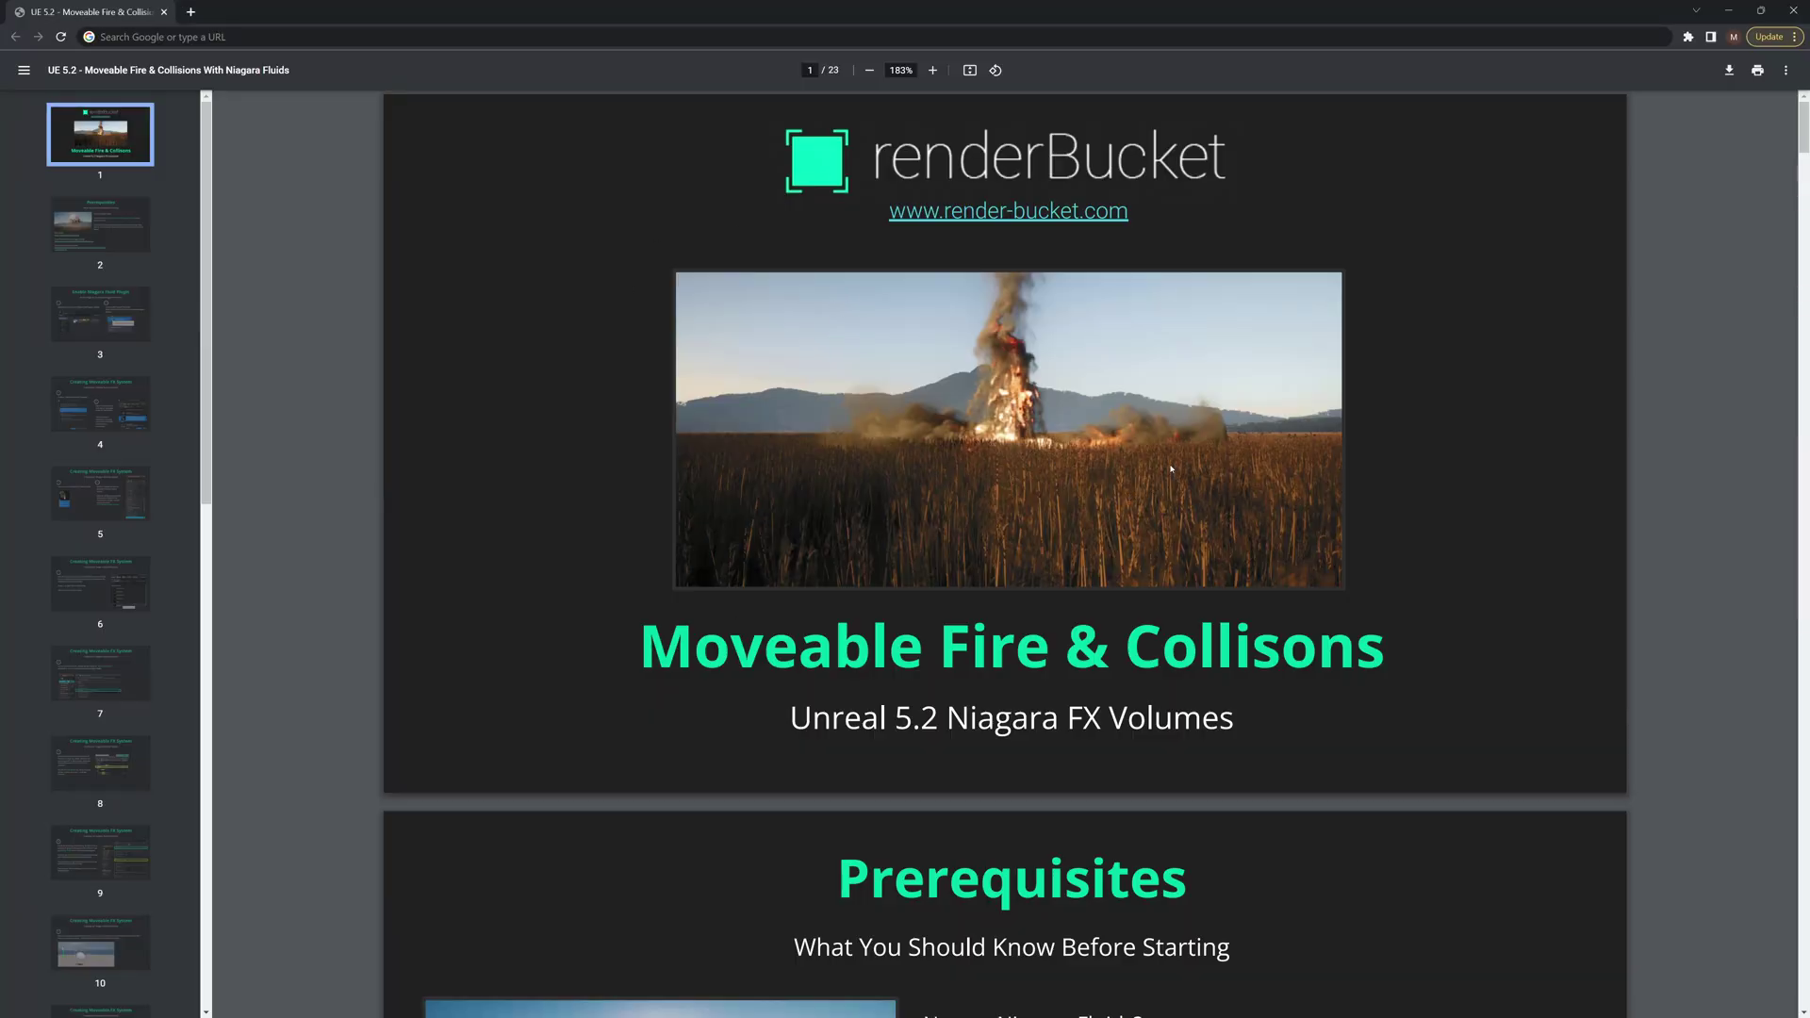
# Scroll the tutorial PDF to page 6, step 7 on adding a Fountain emitter as fuel.
pyautogui.scroll(-10, 1172, 469)
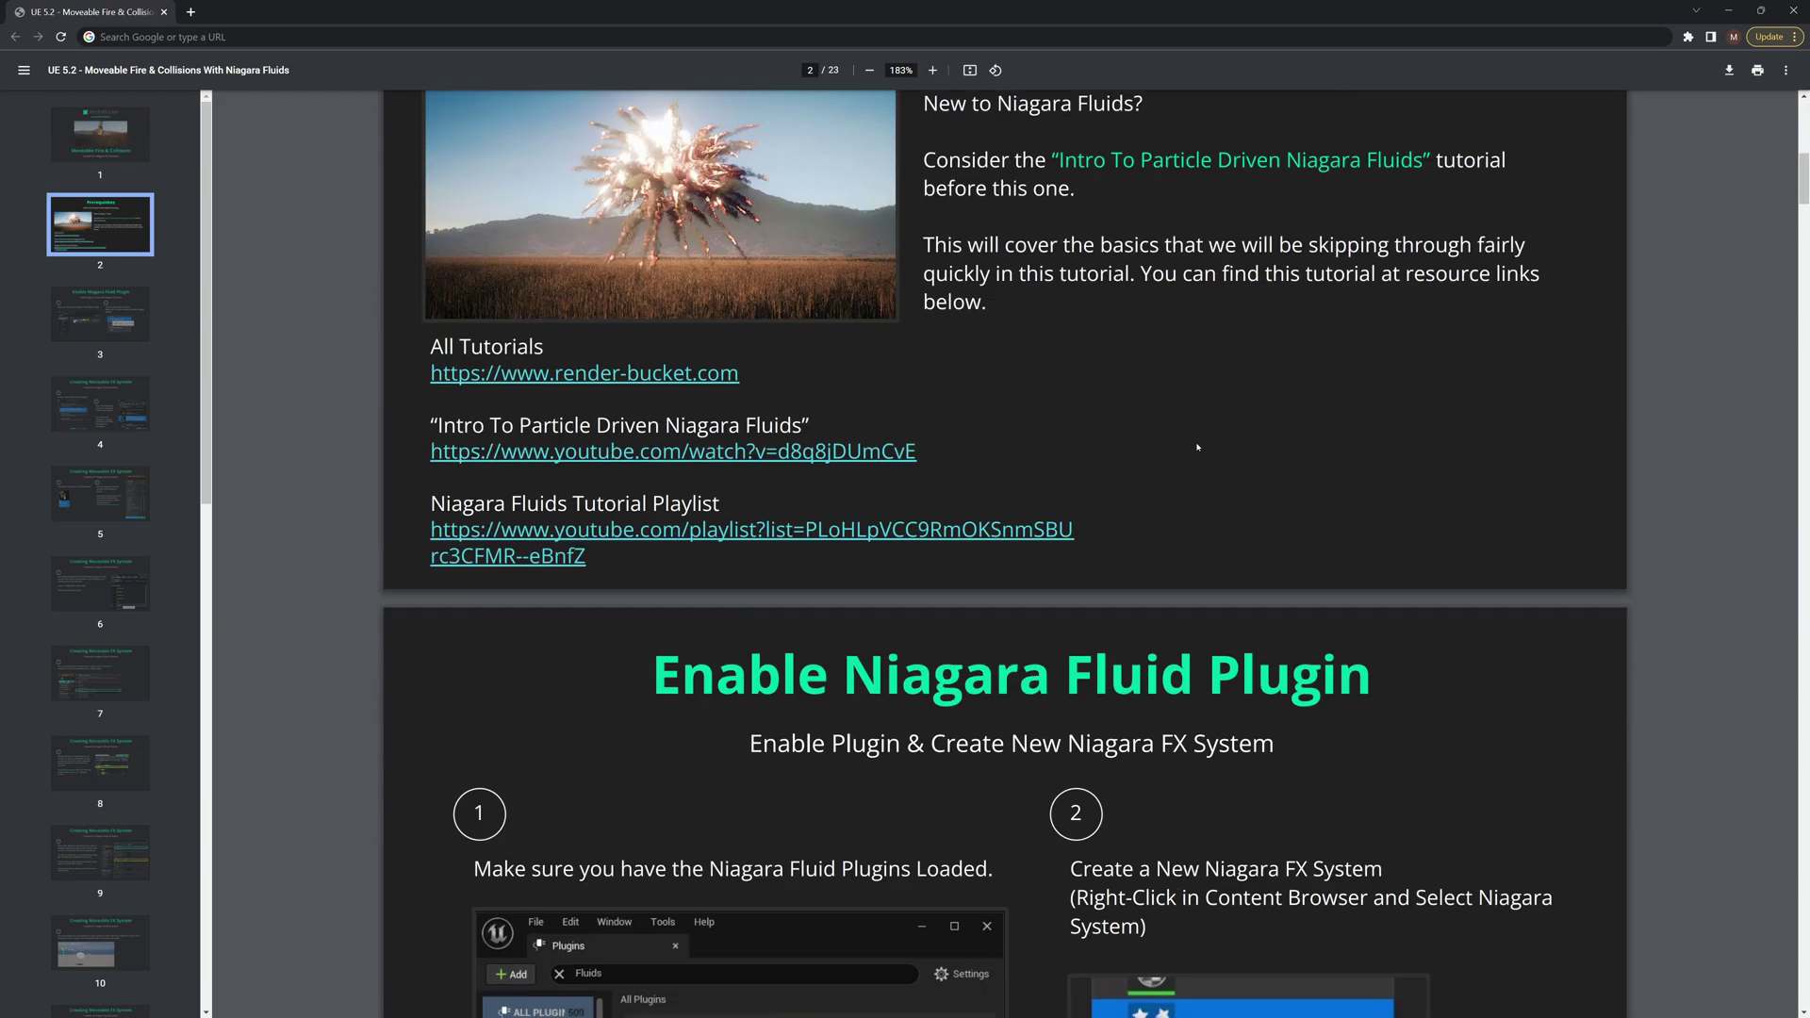
pyautogui.scroll(-20, 1198, 447)
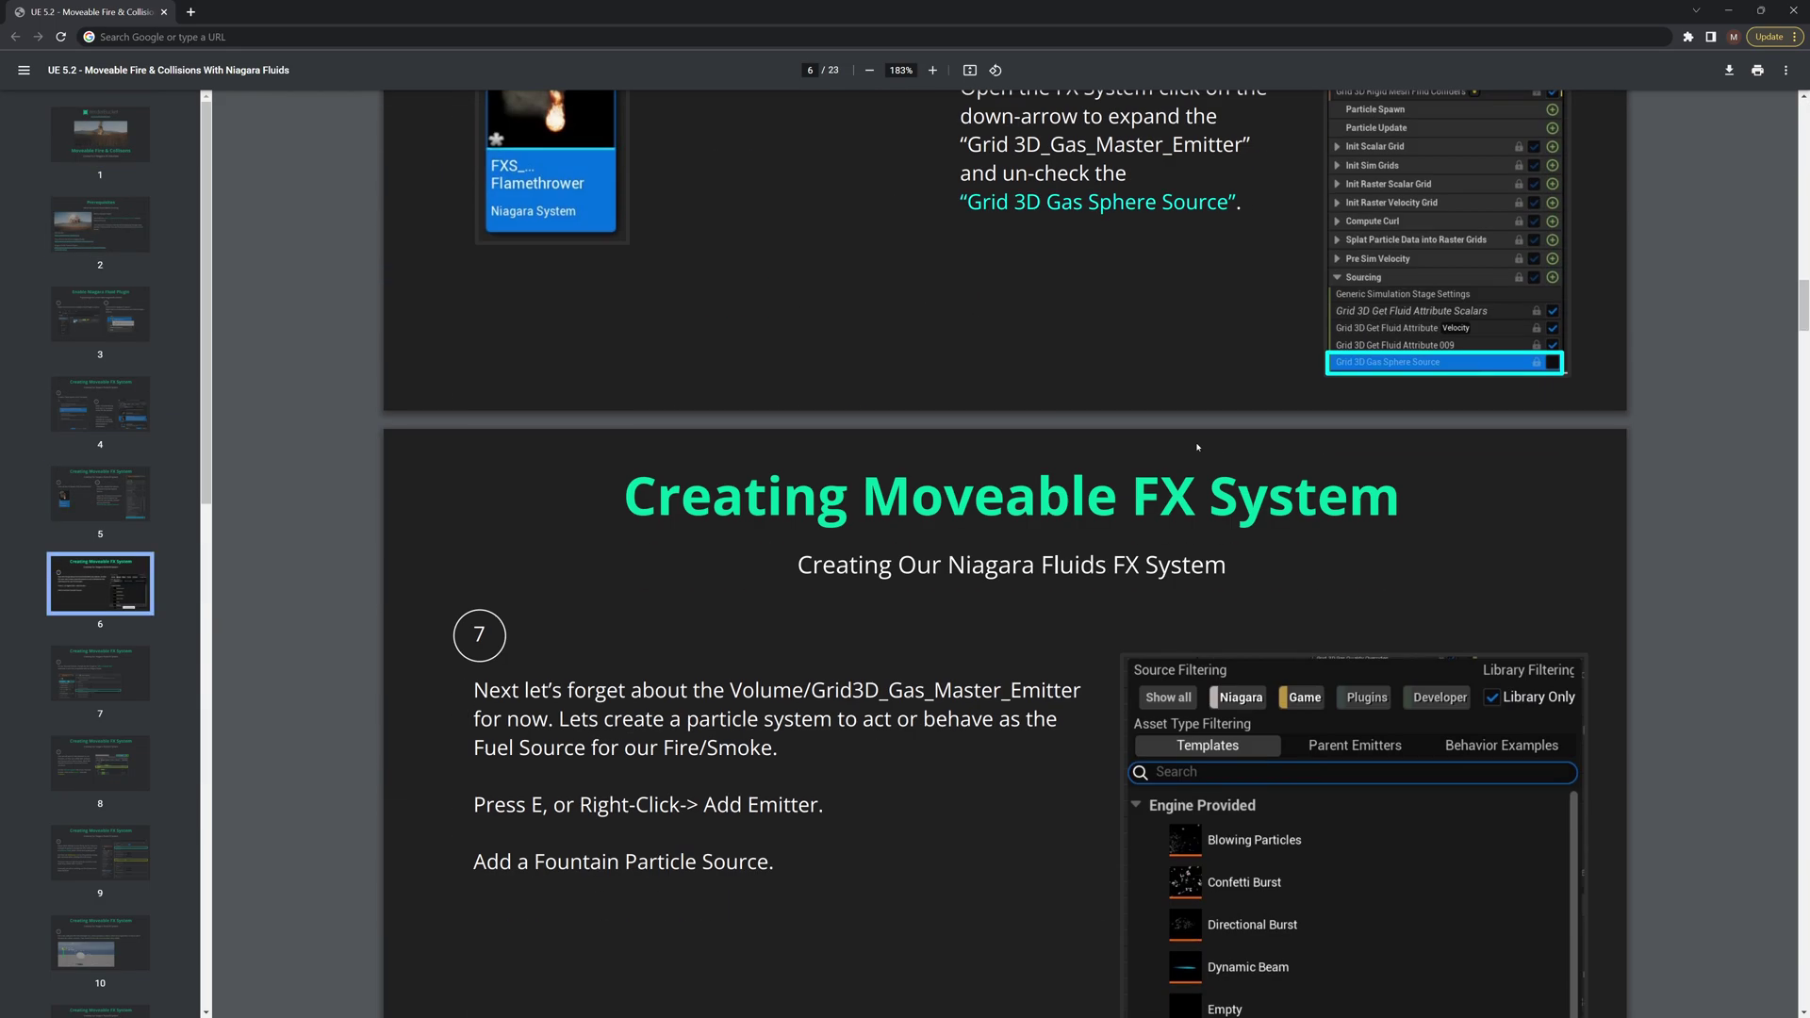
pyautogui.scroll(-4, 1198, 447)
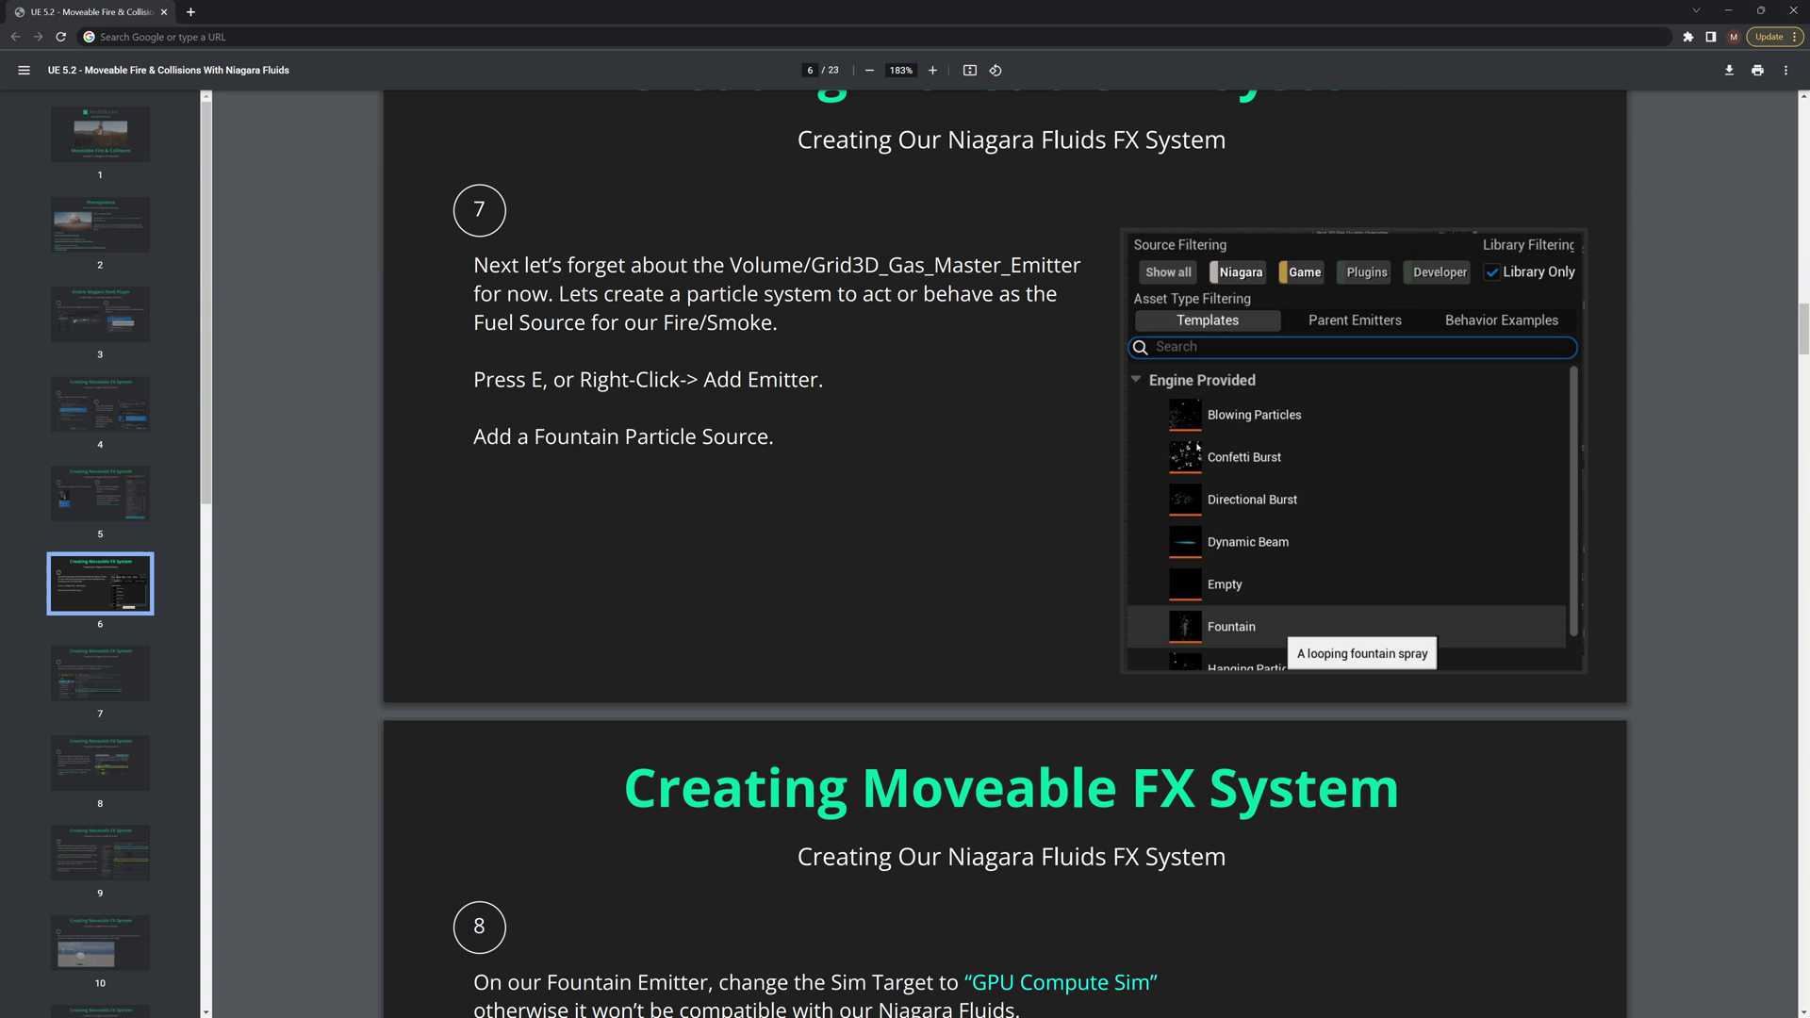